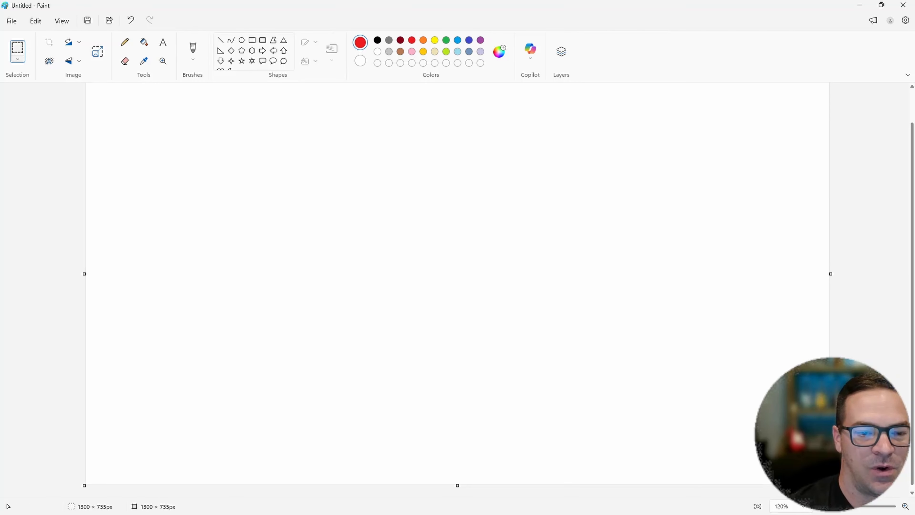
- With the Pencil, draw two red circled routers labelled R1 and R2 side by side in the lower half of the canvas
left_click_drag(221, 358, 226, 399)
mouse_move(223, 357)
left_mouse_down()
mouse_move(226, 409)
mouse_move(252, 404)
left_mouse_up()
left_click(124, 42)
mouse_move(260, 362)
left_mouse_down()
mouse_move(268, 401)
mouse_move(203, 384)
mouse_move(252, 420)
mouse_move(238, 424)
left_mouse_up()
mouse_move(546, 356)
left_mouse_down()
mouse_move(552, 392)
mouse_move(553, 375)
mouse_move(573, 391)
mouse_move(595, 382)
left_mouse_up()
mouse_move(571, 420)
left_mouse_down()
mouse_move(596, 347)
mouse_move(564, 421)
left_mouse_up()
- Write ISP1 above R1 and ISP2 above R2, and outline each label with a cloud shape
mouse_move(278, 166)
left_mouse_down()
mouse_move(283, 188)
mouse_move(320, 187)
left_mouse_up()
mouse_move(314, 170)
left_mouse_down()
mouse_move(326, 164)
mouse_move(319, 176)
mouse_move(349, 189)
left_mouse_up()
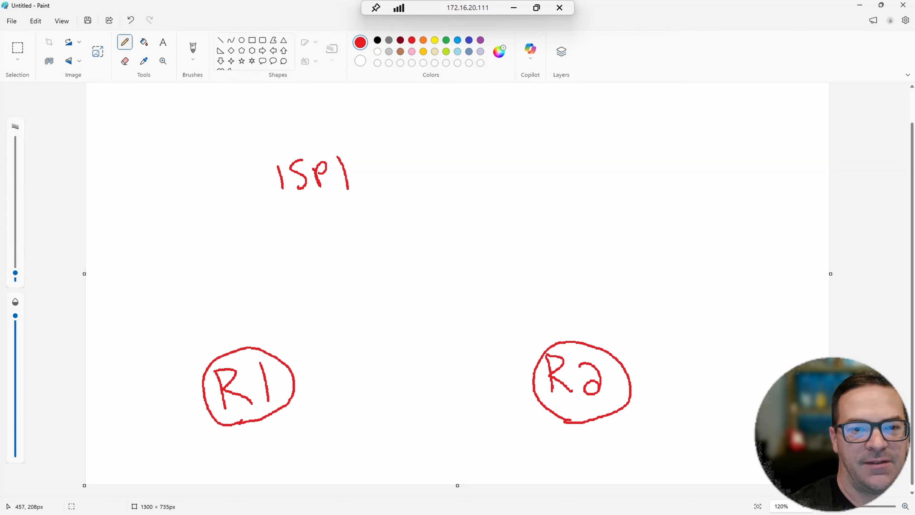
mouse_move(520, 156)
left_mouse_down()
mouse_move(526, 187)
mouse_move(560, 189)
left_mouse_up()
mouse_move(558, 166)
left_mouse_down()
mouse_move(574, 170)
mouse_move(560, 177)
mouse_move(597, 195)
left_mouse_up()
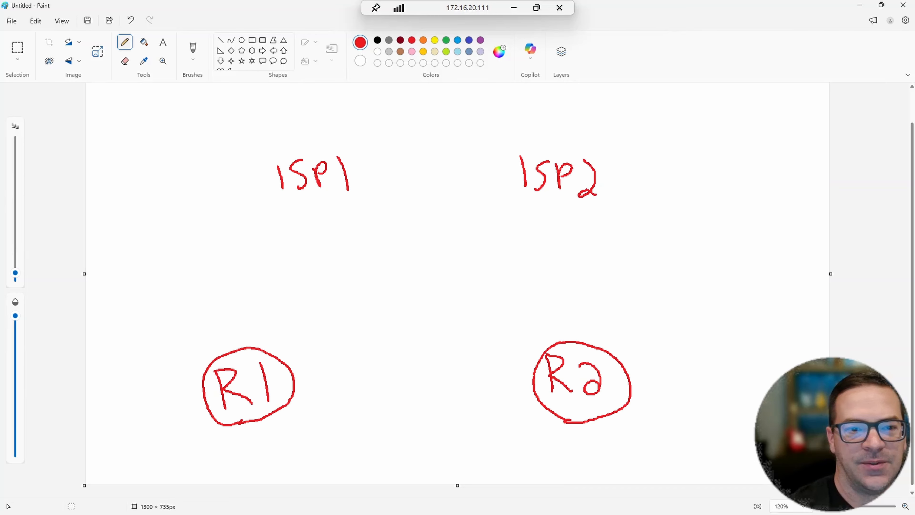
mouse_move(288, 214)
left_mouse_down()
mouse_move(244, 196)
mouse_move(348, 138)
mouse_move(328, 218)
mouse_move(288, 216)
left_mouse_up()
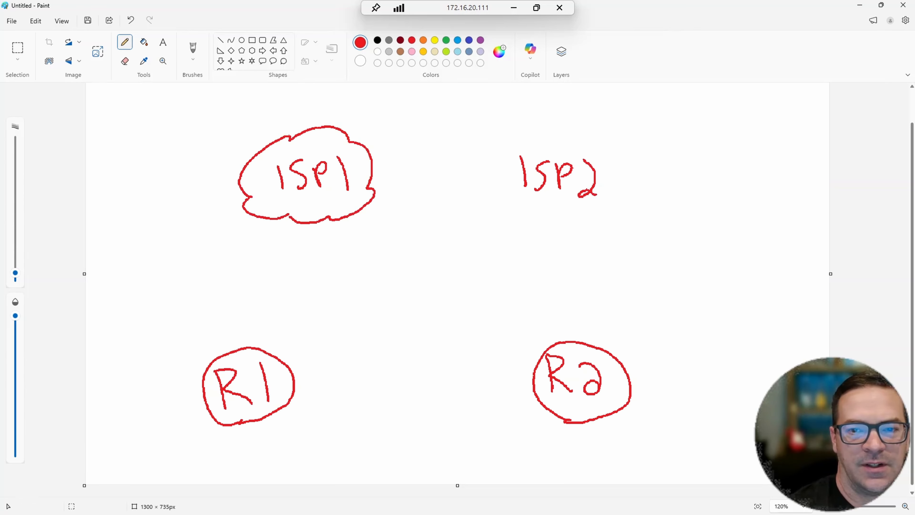
mouse_move(525, 209)
left_mouse_down()
mouse_move(496, 152)
mouse_move(616, 157)
mouse_move(575, 220)
mouse_move(526, 207)
left_mouse_up()
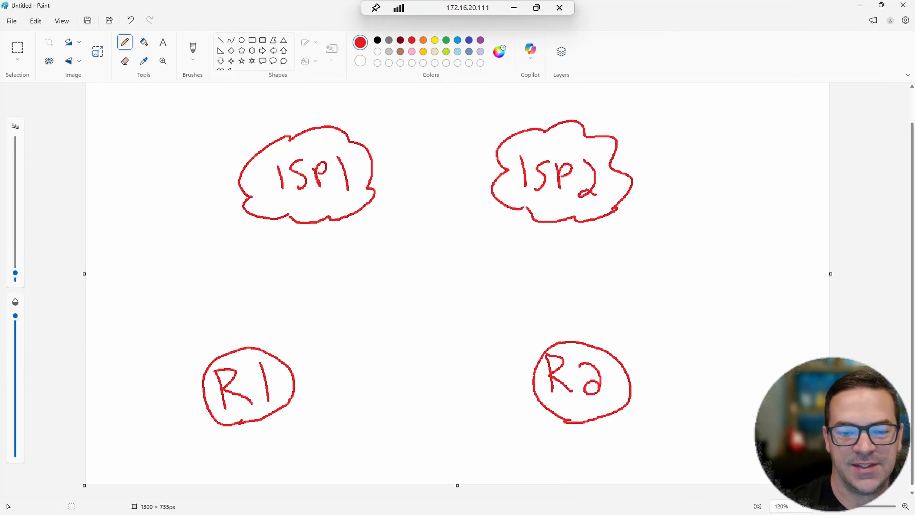
- Draw a box labelled SW below and between the routers, and connect it by lines to R1 and R2
mouse_move(349, 465)
left_mouse_down()
mouse_move(439, 436)
mouse_move(456, 474)
mouse_move(349, 478)
left_mouse_up()
mouse_move(387, 451)
left_mouse_down()
mouse_move(377, 470)
mouse_move(433, 456)
left_mouse_up()
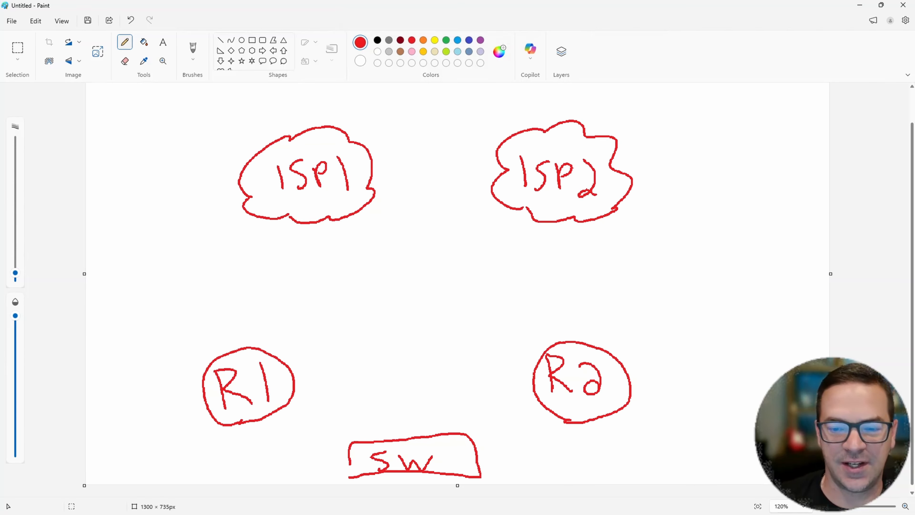
left_click_drag(267, 418, 353, 471)
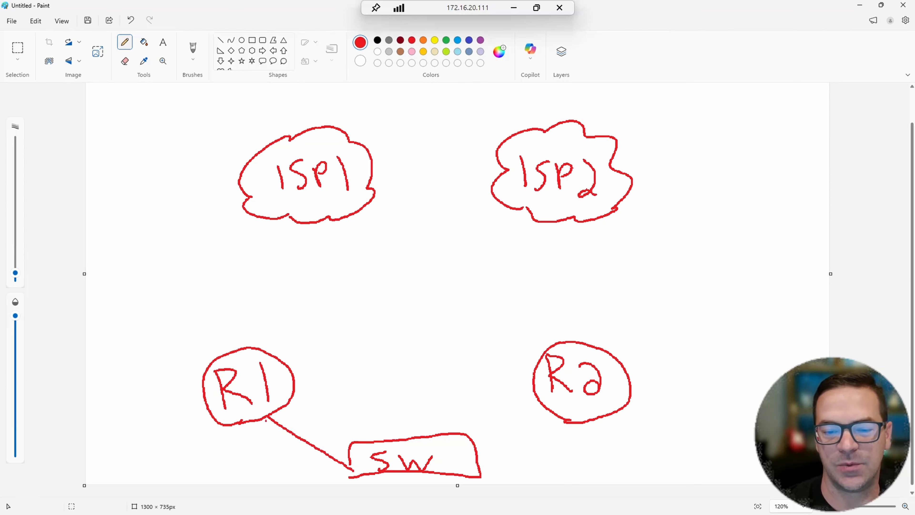
left_click_drag(545, 414, 479, 475)
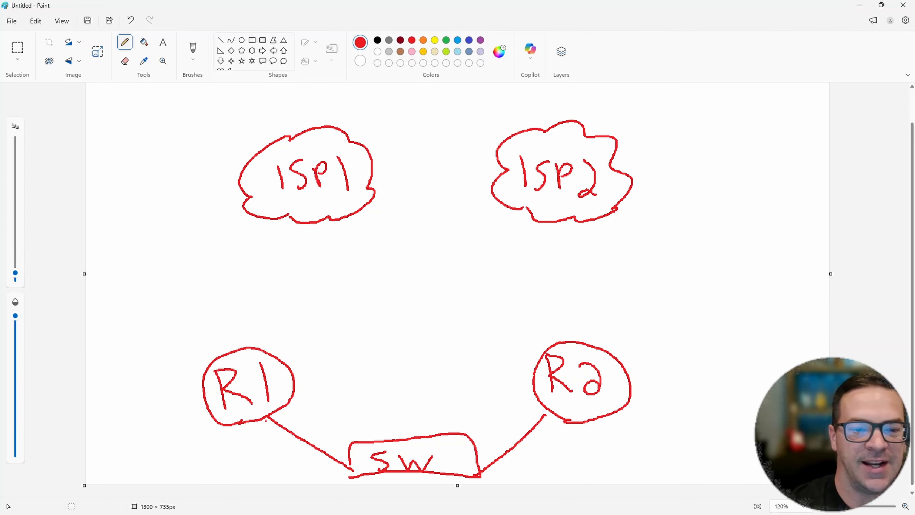
- Draw connecting lines from R1 to ISP1, from ISP2 to R2, and directly between R1 and R2
mouse_move(248, 351)
left_mouse_down()
mouse_move(260, 283)
mouse_move(290, 218)
left_mouse_up()
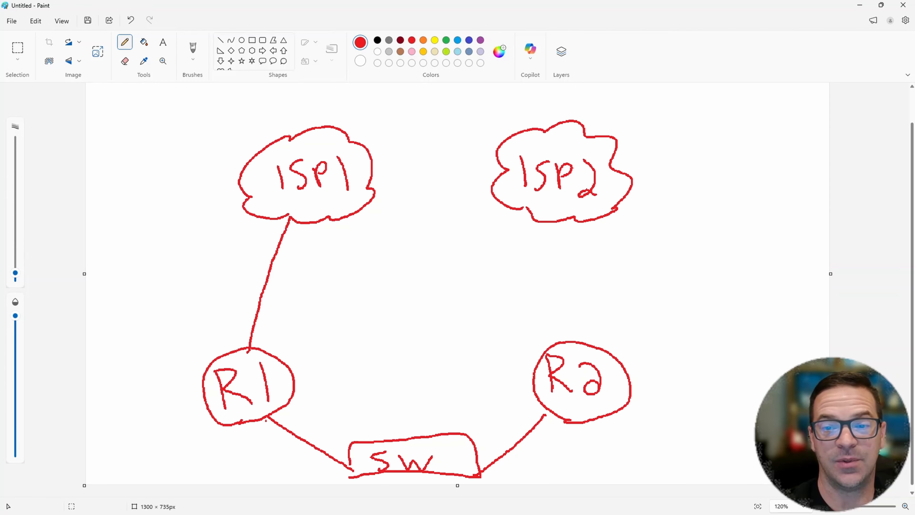
left_click_drag(552, 221, 579, 353)
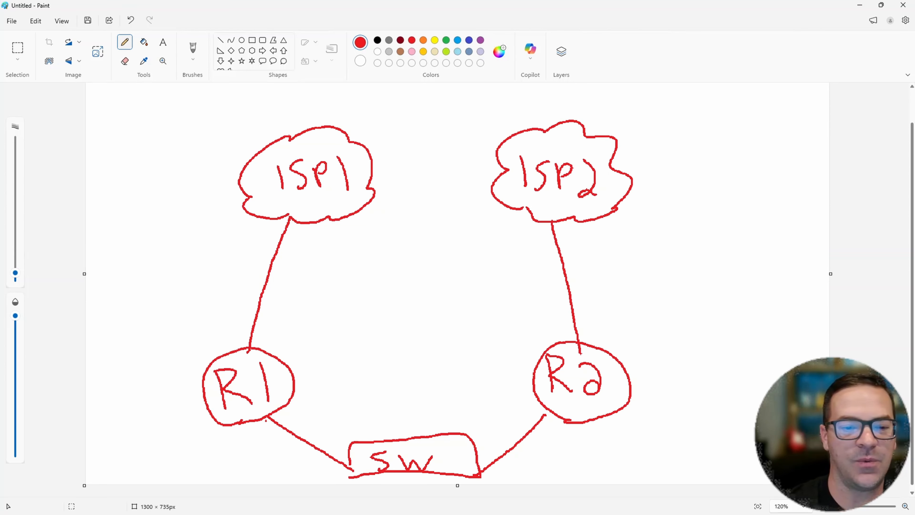
left_click_drag(295, 379, 533, 382)
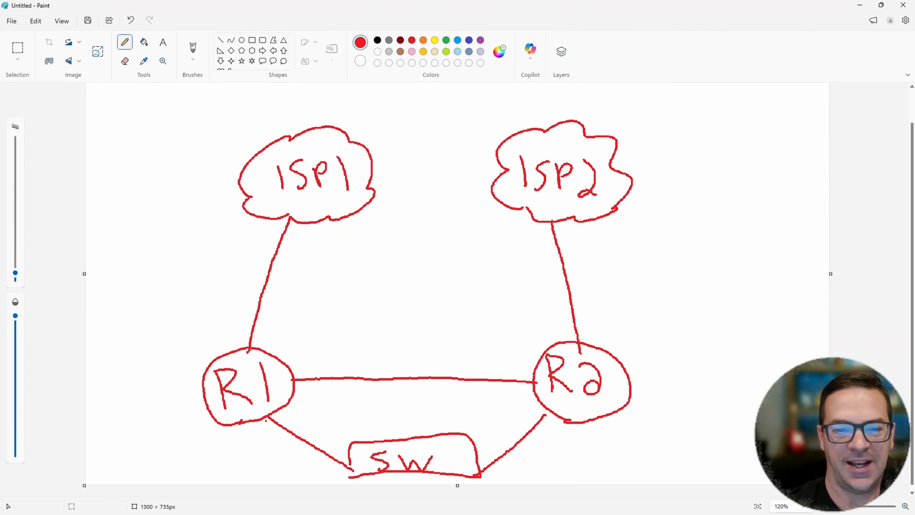
- Write the address label 100.2.X.X beside the link between ISP2 and R2
mouse_move(581, 263)
left_mouse_down()
mouse_move(590, 288)
mouse_move(600, 258)
mouse_move(625, 278)
mouse_move(615, 249)
mouse_move(643, 273)
mouse_move(660, 264)
left_mouse_up()
mouse_move(673, 233)
left_mouse_down()
mouse_move(692, 249)
mouse_move(682, 257)
left_mouse_up()
left_click(708, 249)
mouse_move(710, 221)
left_mouse_down()
mouse_move(734, 242)
mouse_move(716, 253)
left_mouse_up()
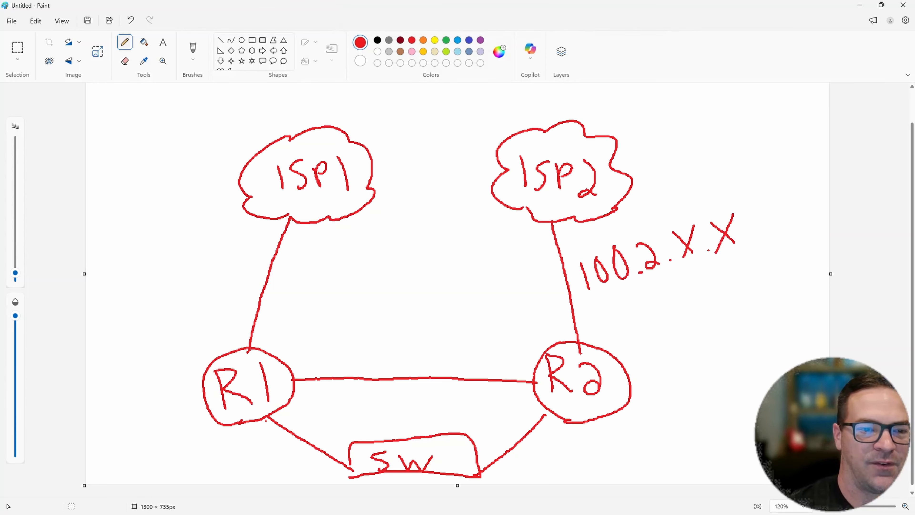
- Write the address label 100.1.X.X beside the link between ISP1 and R1
left_click_drag(138, 289, 156, 315)
left_click_drag(159, 283, 218, 289)
left_click(206, 290)
left_click(232, 282)
mouse_move(232, 257)
left_mouse_down()
mouse_move(251, 272)
mouse_move(241, 278)
left_mouse_up()
left_click(260, 261)
mouse_move(259, 238)
left_mouse_down()
mouse_move(276, 249)
mouse_move(265, 264)
left_mouse_up()
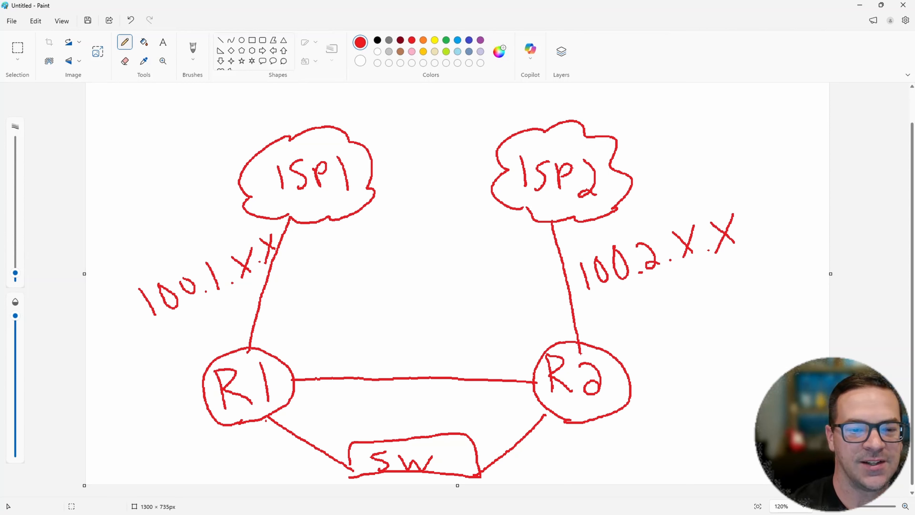
- Write .100 at R1's end of the inter-router link and draw a curved arrow above it pointing toward R2
left_click_drag(292, 364, 306, 358)
mouse_move(319, 332)
left_mouse_down()
mouse_move(316, 351)
mouse_move(321, 332)
mouse_move(345, 329)
left_mouse_up()
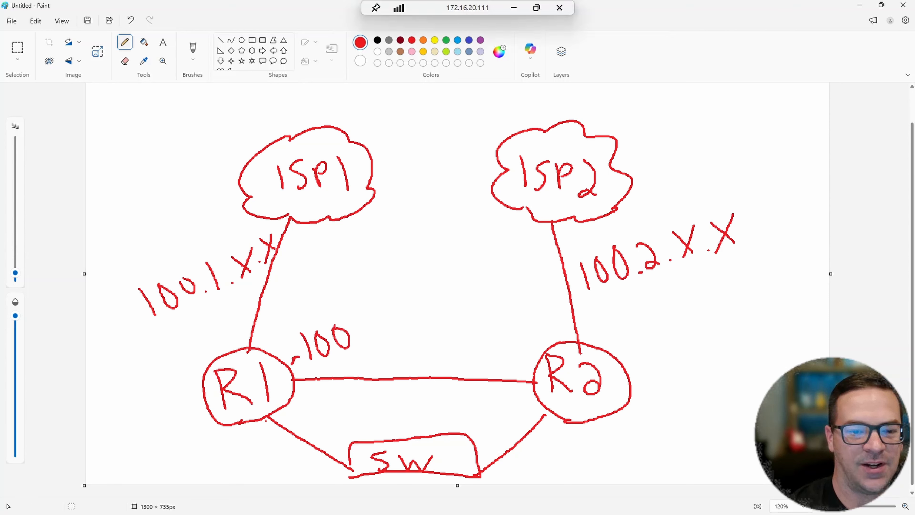
mouse_move(288, 331)
left_mouse_down()
mouse_move(335, 301)
mouse_move(369, 307)
mouse_move(353, 322)
left_mouse_up()
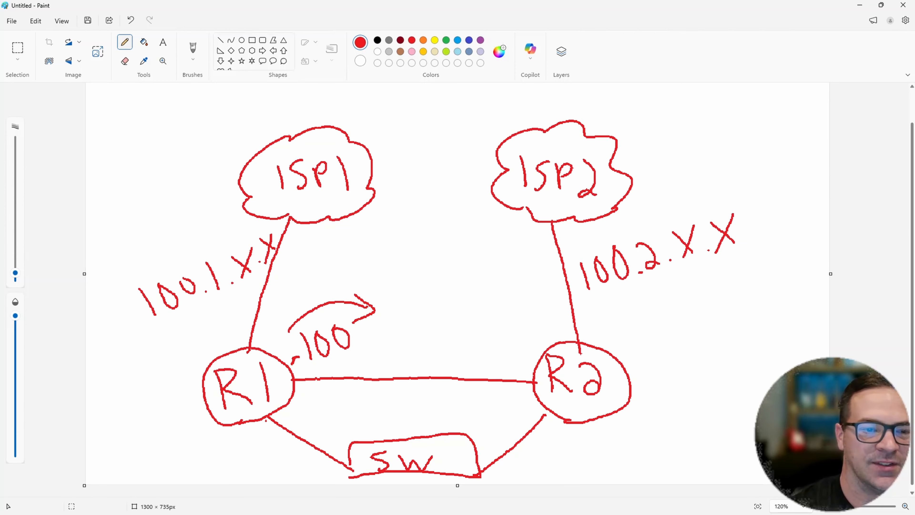
- Write BIZ above the 100.1.X.X label and PUB above the 100.2.X.X label
mouse_move(137, 251)
left_mouse_down()
mouse_move(146, 269)
mouse_move(146, 244)
mouse_move(148, 269)
left_mouse_up()
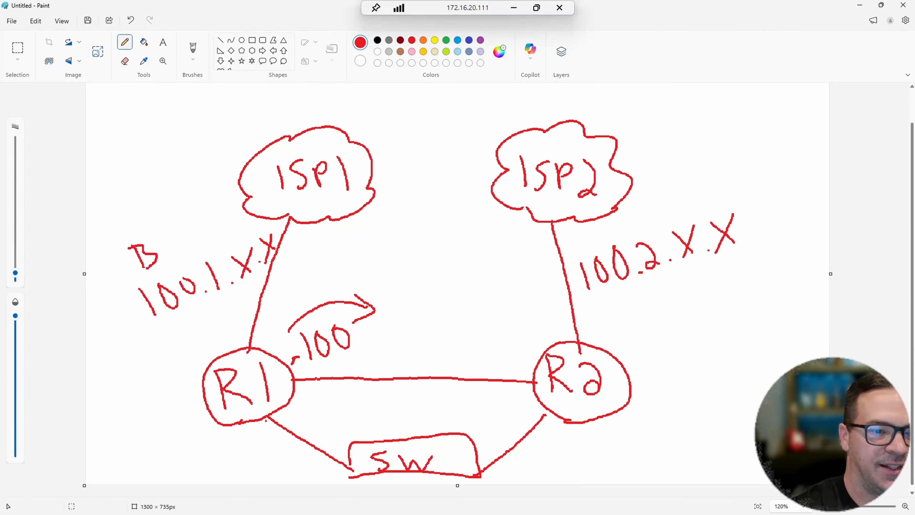
mouse_move(171, 236)
left_mouse_down()
mouse_move(167, 256)
mouse_move(200, 249)
left_mouse_up()
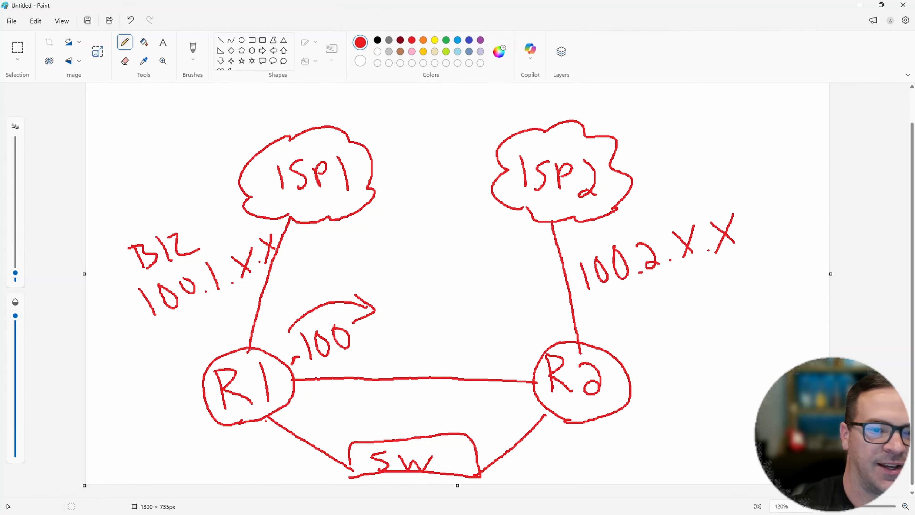
mouse_move(647, 192)
left_mouse_down()
mouse_move(650, 221)
mouse_move(665, 196)
mouse_move(655, 212)
left_mouse_up()
mouse_move(674, 193)
left_mouse_down()
mouse_move(679, 211)
mouse_move(686, 187)
mouse_move(702, 208)
left_mouse_up()
mouse_move(700, 176)
left_mouse_down()
mouse_move(721, 199)
mouse_move(706, 210)
left_mouse_up()
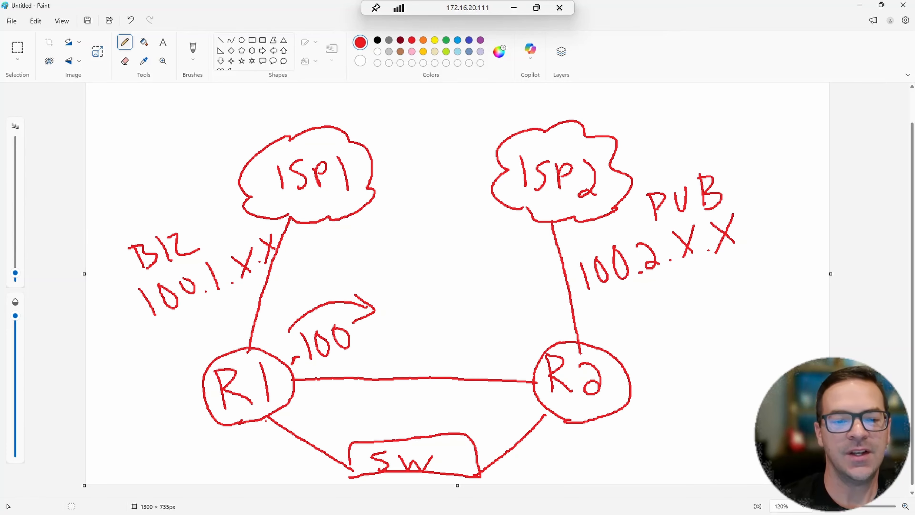
- Label R1's curved arrow BIZ, and add .200 at R2 with a curved arrow toward R1 labelled PUB
mouse_move(305, 279)
left_mouse_down()
mouse_move(316, 307)
mouse_move(317, 280)
mouse_move(319, 305)
mouse_move(375, 300)
left_mouse_up()
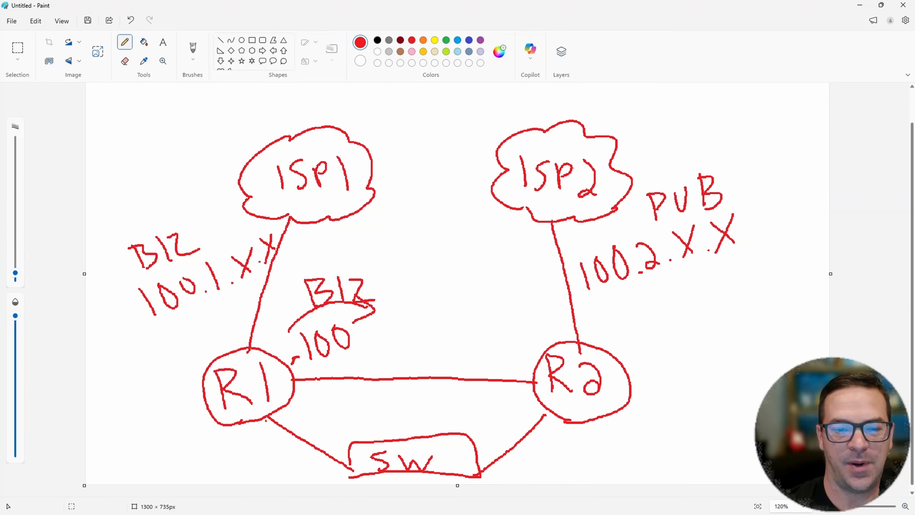
left_click(485, 369)
mouse_move(490, 351)
left_mouse_down()
mouse_move(508, 369)
mouse_move(531, 341)
left_mouse_up()
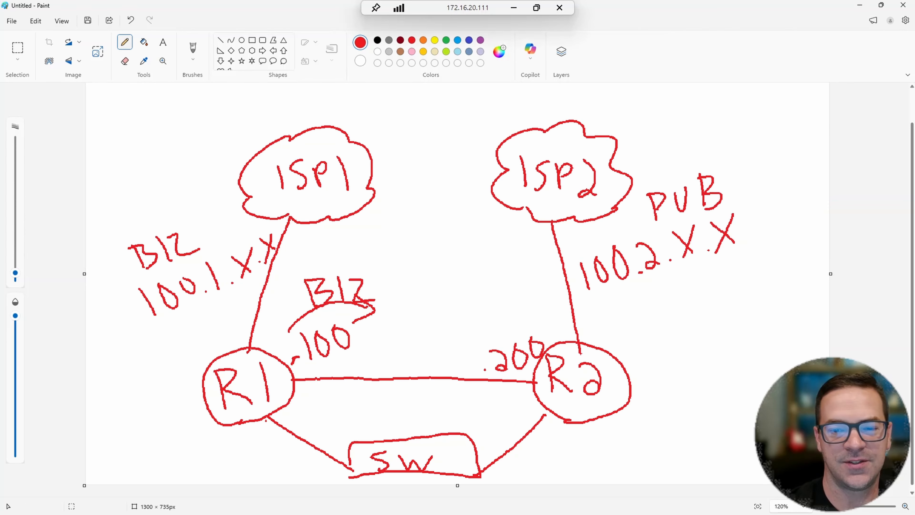
mouse_move(539, 328)
left_mouse_down()
mouse_move(480, 312)
mouse_move(445, 333)
mouse_move(463, 341)
left_mouse_up()
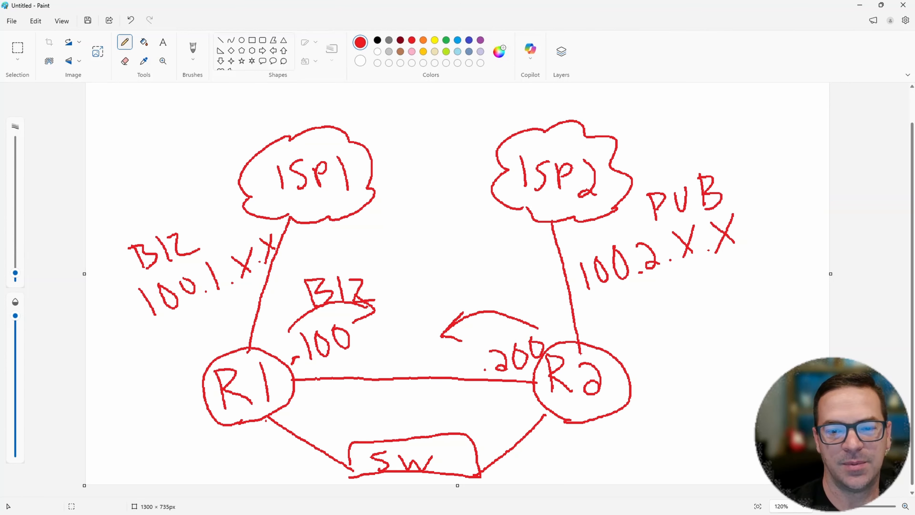
mouse_move(462, 283)
left_mouse_down()
mouse_move(465, 308)
mouse_move(466, 297)
mouse_move(522, 305)
mouse_move(504, 311)
left_mouse_up()
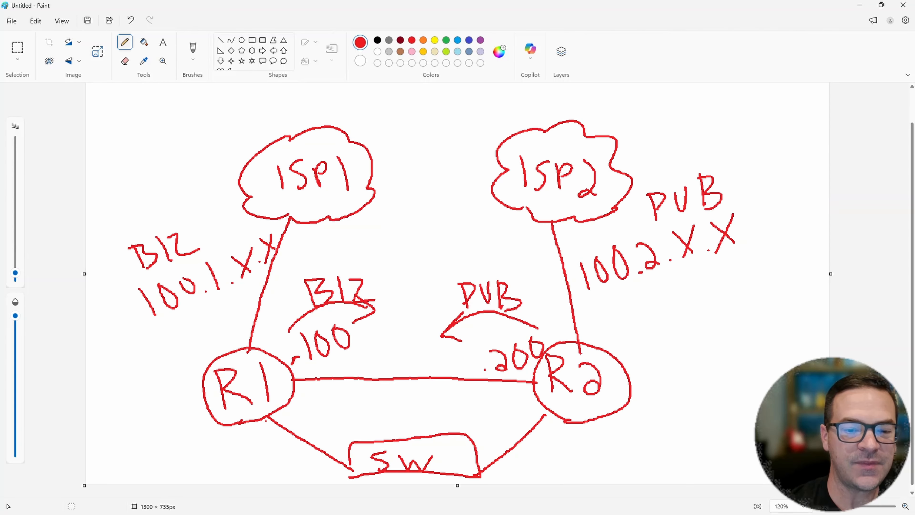
- Write VRRP between the inter-router link and the switch, with arrows pointing outward to R1 and R2
mouse_move(340, 397)
left_mouse_down()
mouse_move(360, 408)
mouse_move(365, 398)
mouse_move(382, 424)
mouse_move(384, 414)
mouse_move(400, 425)
mouse_move(413, 427)
mouse_move(414, 415)
mouse_move(430, 427)
mouse_move(446, 429)
mouse_move(447, 421)
left_mouse_up()
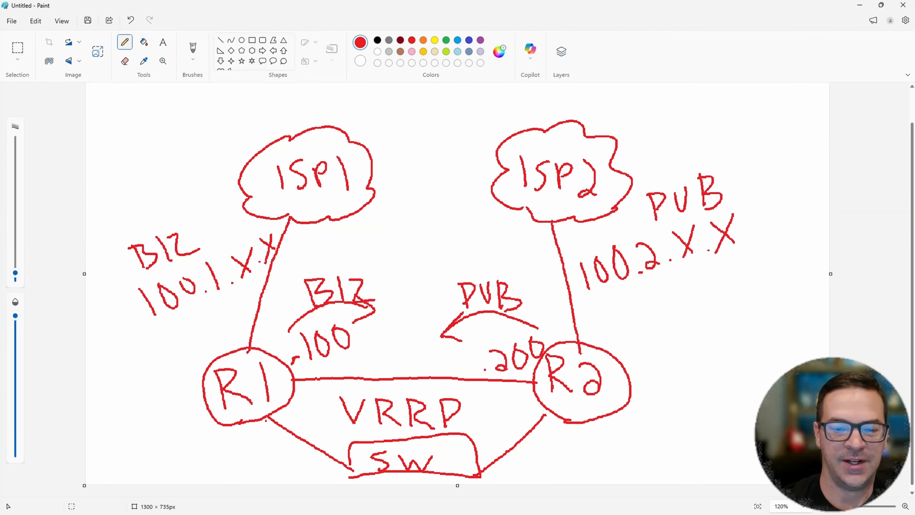
mouse_move(333, 420)
left_mouse_down()
mouse_move(296, 412)
mouse_move(310, 427)
mouse_move(316, 406)
left_mouse_up()
left_click_drag(473, 417, 532, 410)
left_click_drag(533, 411, 507, 439)
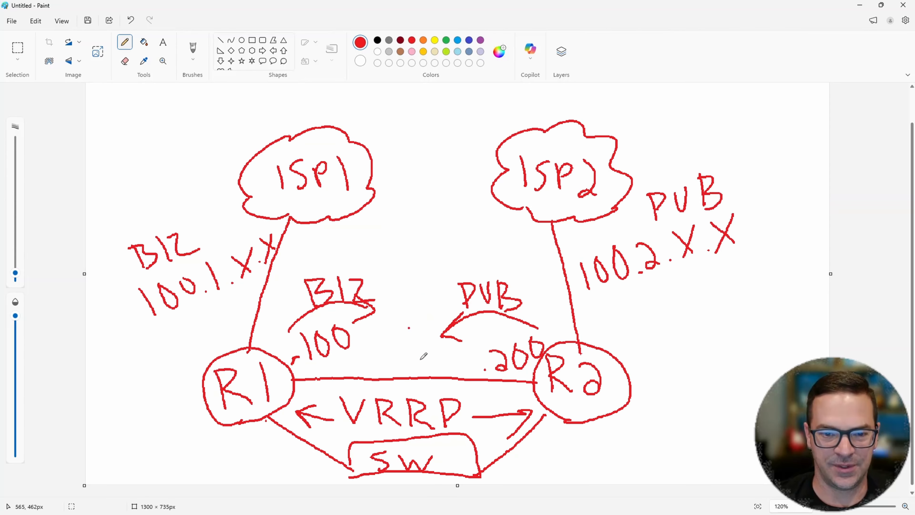
- Switch to Catalyst SD-WAN in the browser and check the Managed By status of lon-ce-01 and lon-ce-02 in the WAN Edge List
left_click(473, 504)
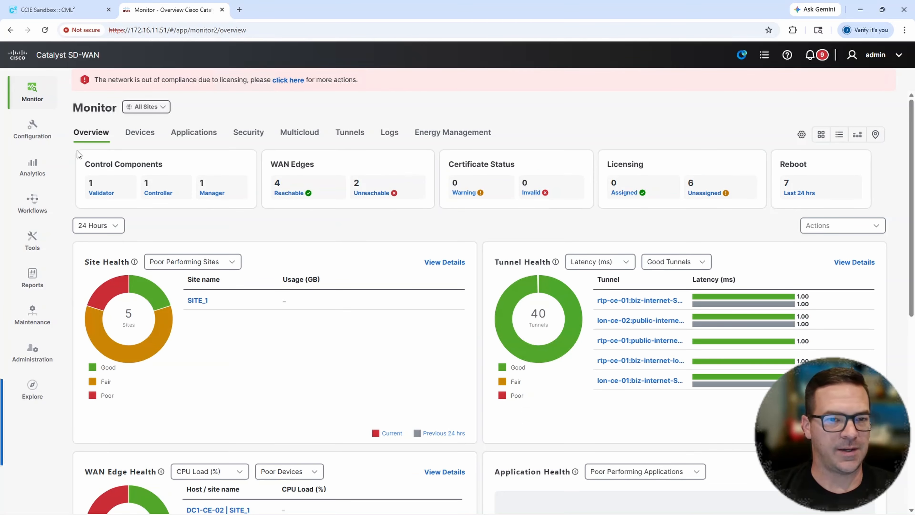
left_click(27, 141)
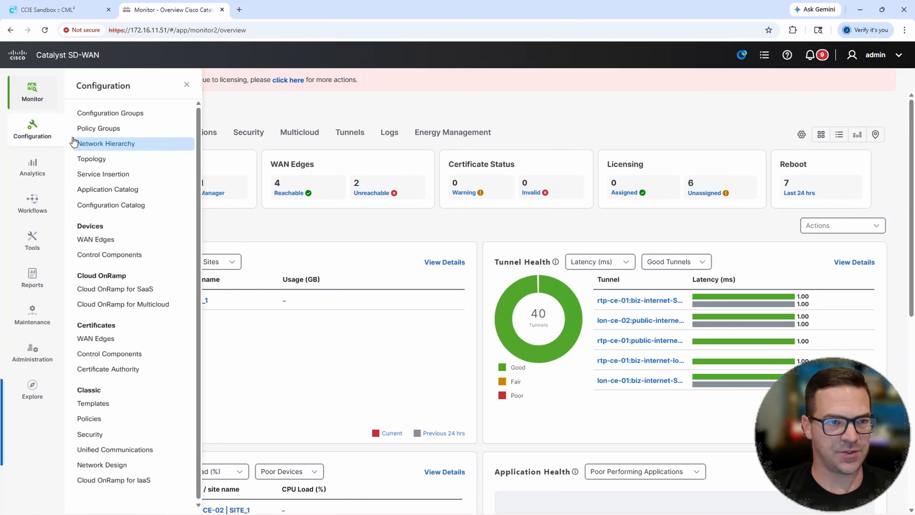
left_click(88, 243)
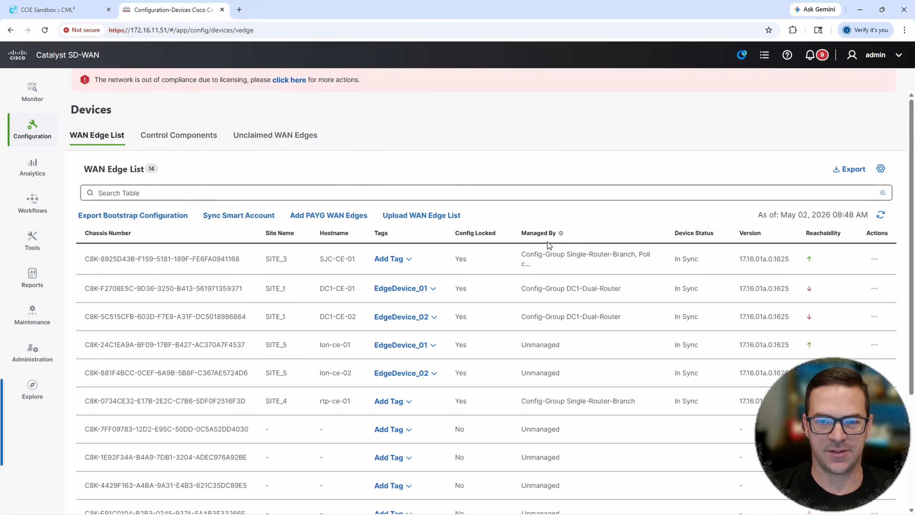
left_click_drag(519, 346, 523, 375)
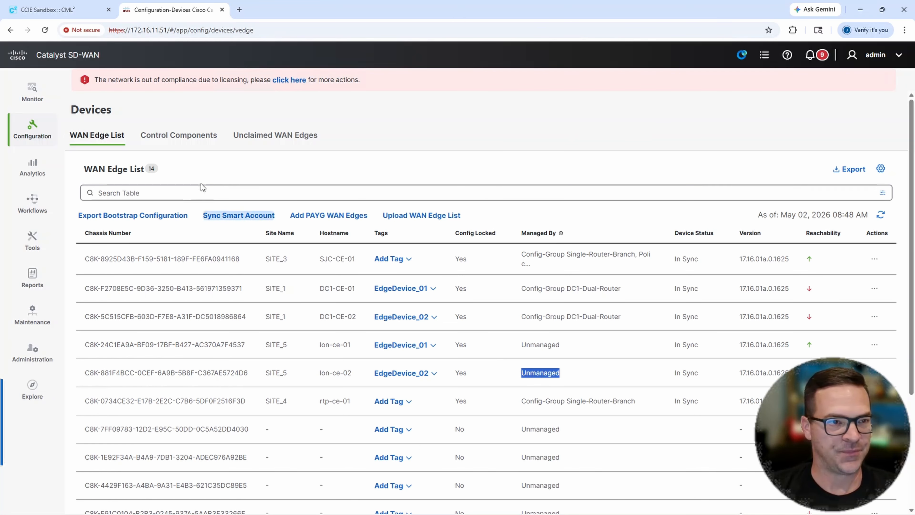
- Start the Create Configuration Group workflow from the Workflow Library and proceed past its introduction
left_click(42, 205)
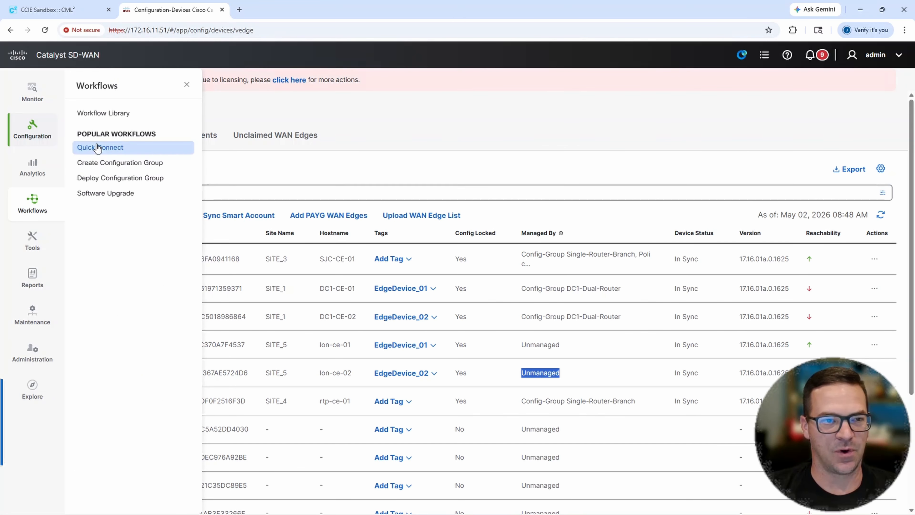
left_click(119, 114)
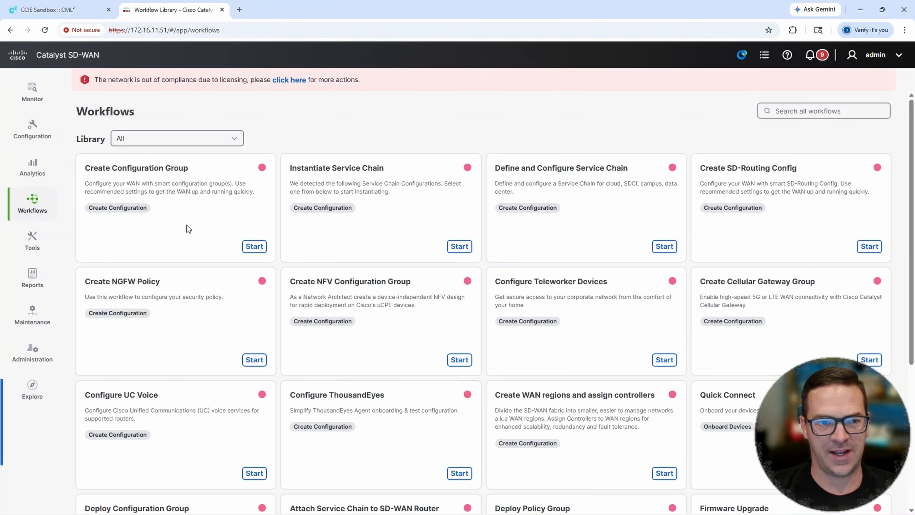
left_click(255, 247)
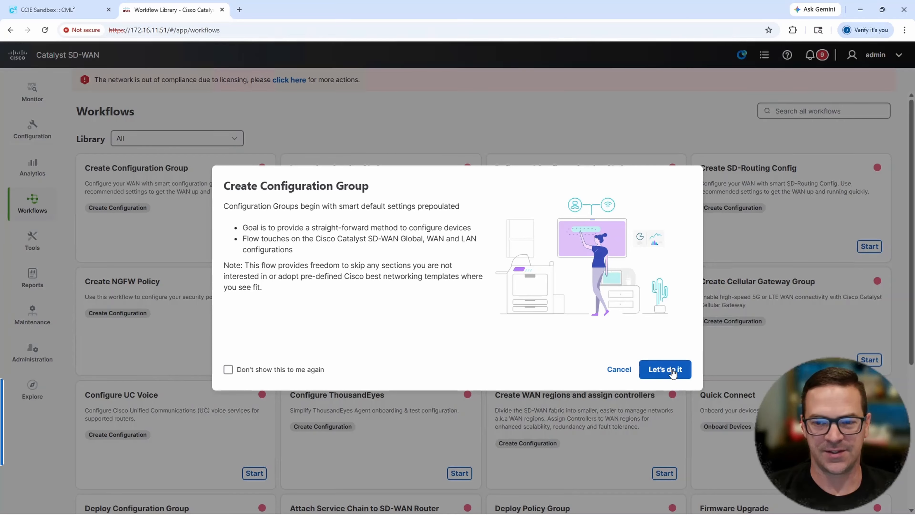
left_click(665, 369)
- Name the new configuration group Branch-Dual-Router
left_click(262, 203)
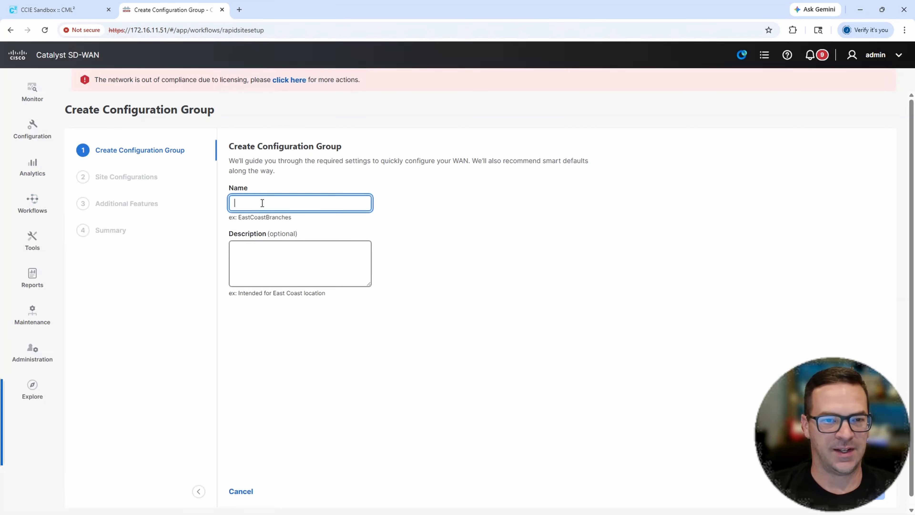
type("Dual")
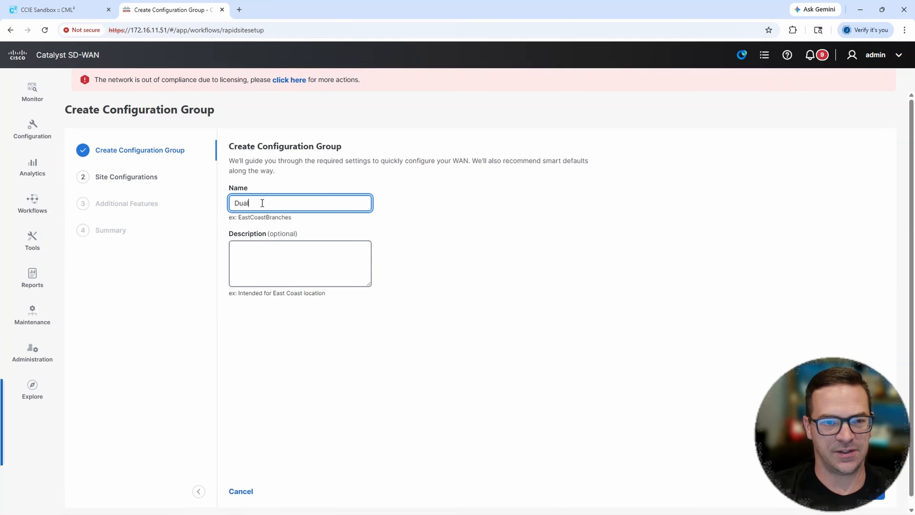
key("BackSpace")
key("BackSpace")
key("BackSpace")
key("BackSpace")
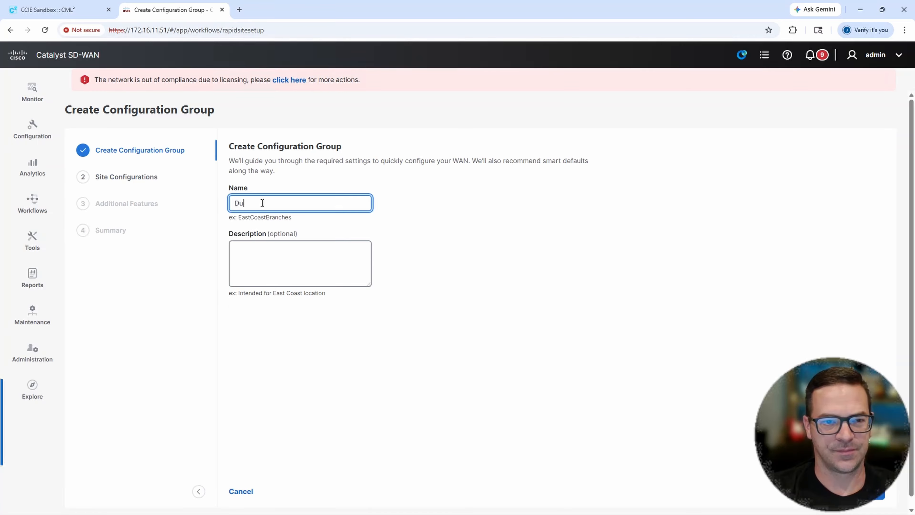
type("Branch-Dual-Rout")
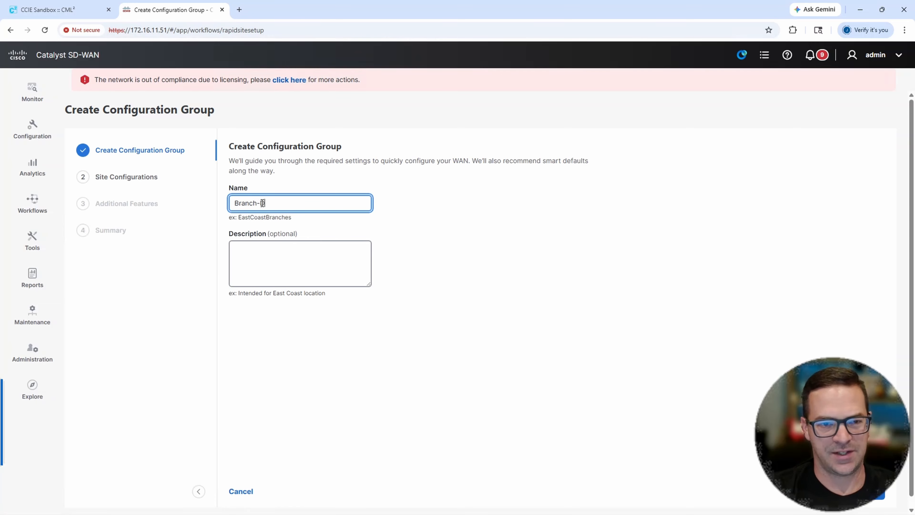
type("er")
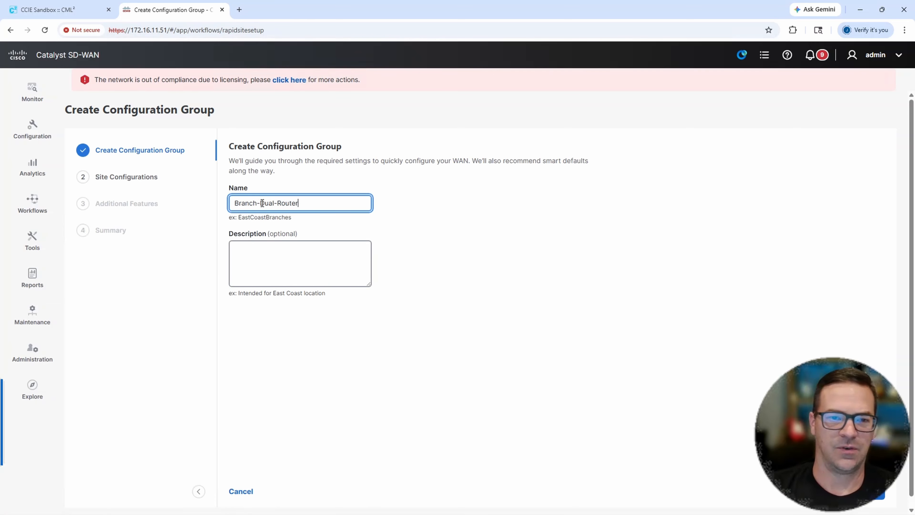
- Proceed to Site Configurations, set the configuration group type to Dual Router, and hide the topology diagram
left_click(868, 491)
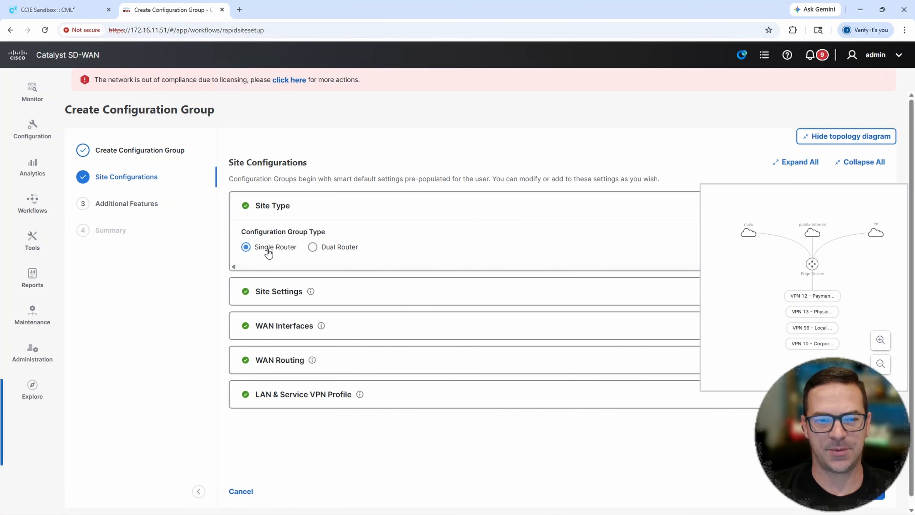
left_click(312, 246)
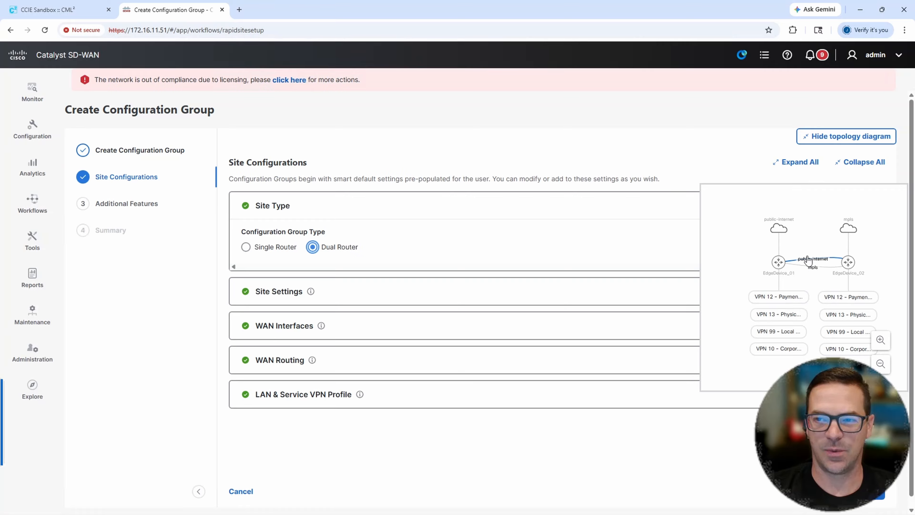
left_click(830, 138)
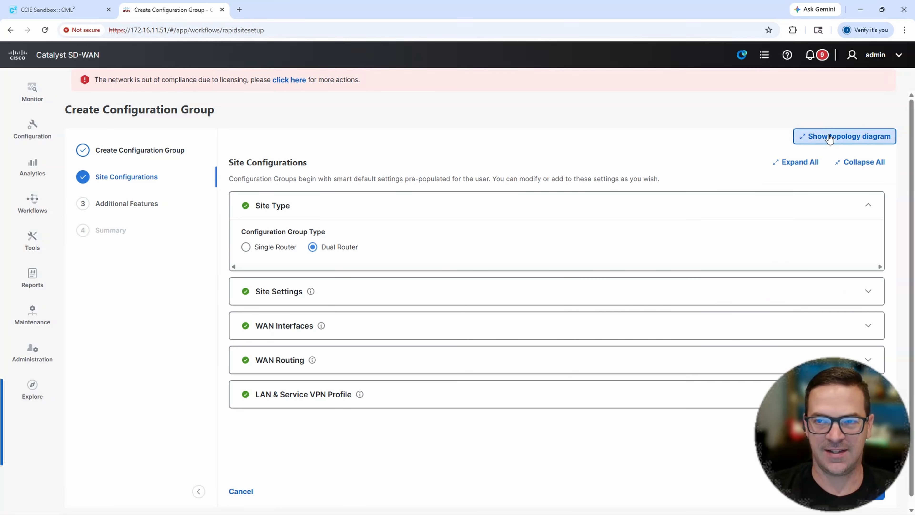
left_click(452, 207)
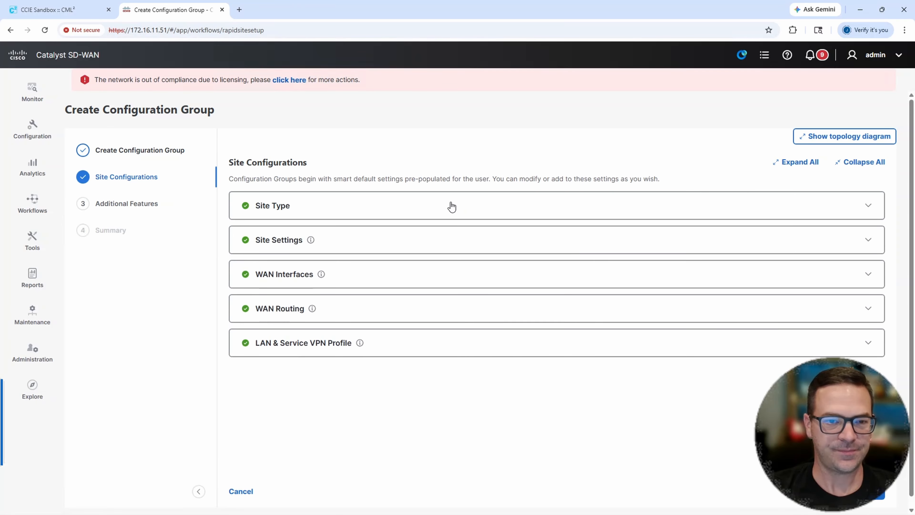
- In Site Settings, switch Local Device Access to a global value, then enter and confirm the device password
left_click(407, 240)
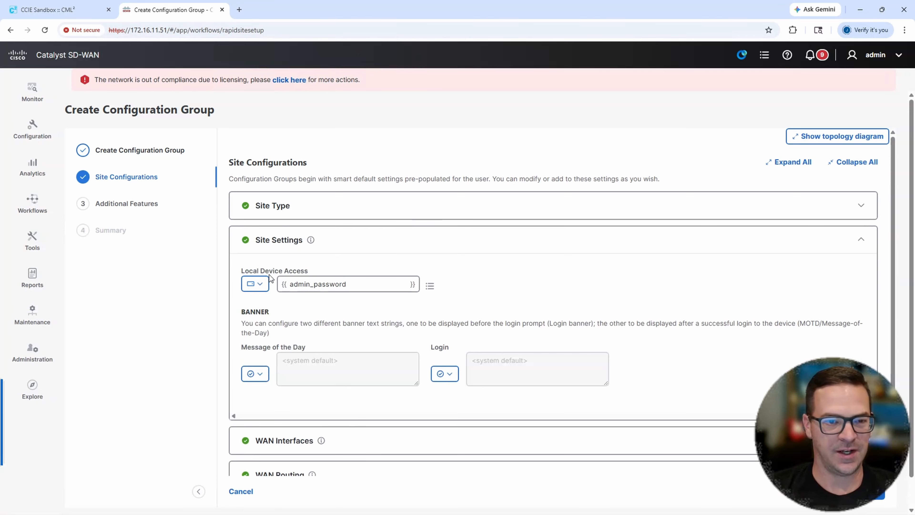
left_click(256, 284)
left_click(270, 311)
left_click(312, 281)
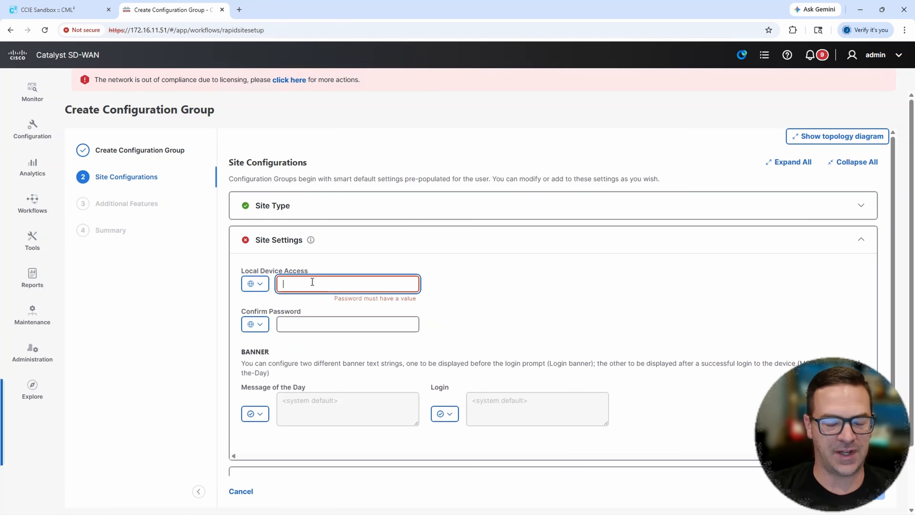
type("cisco123")
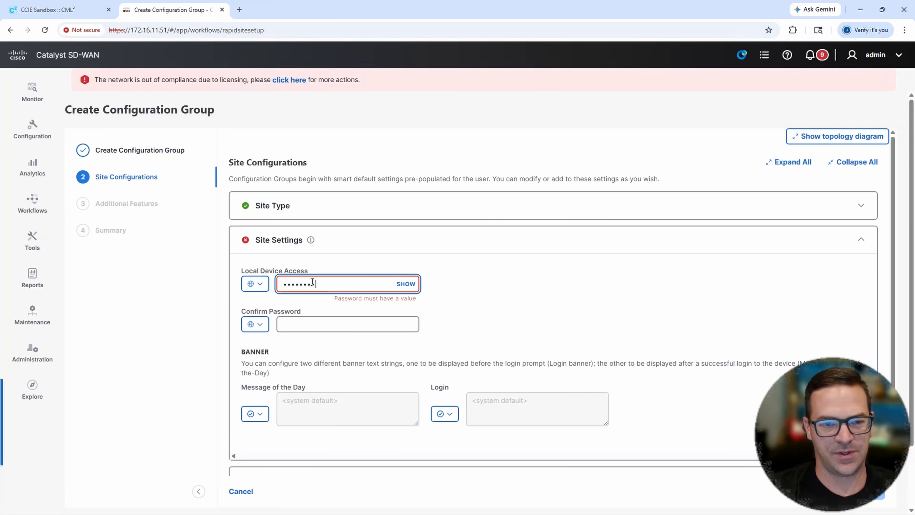
left_click(405, 283)
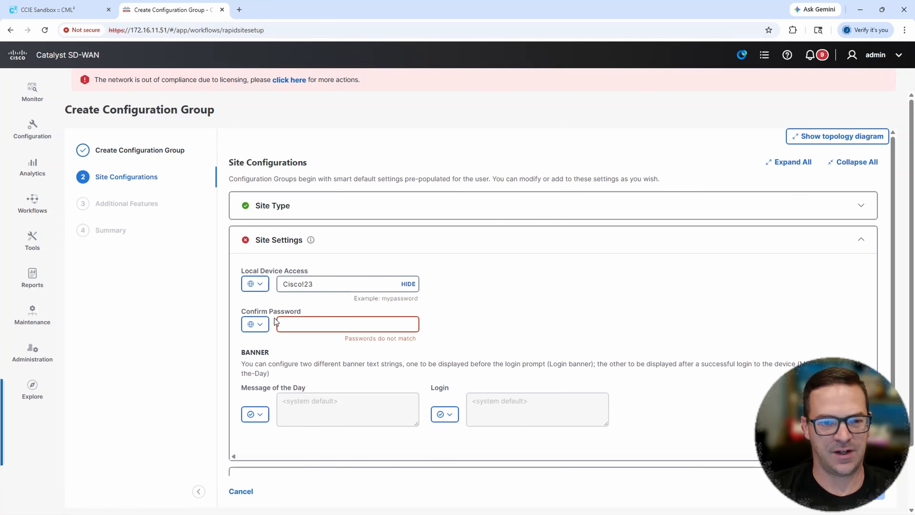
left_click(294, 322)
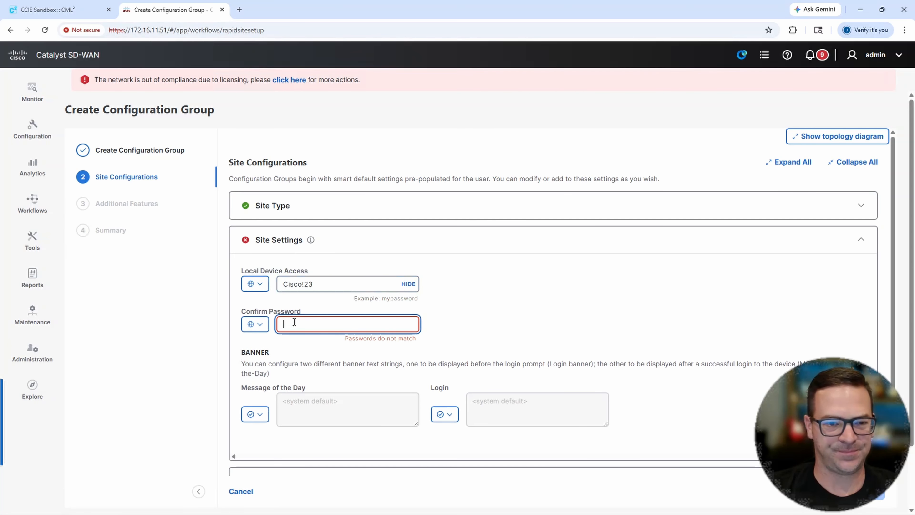
type("Cisco!23")
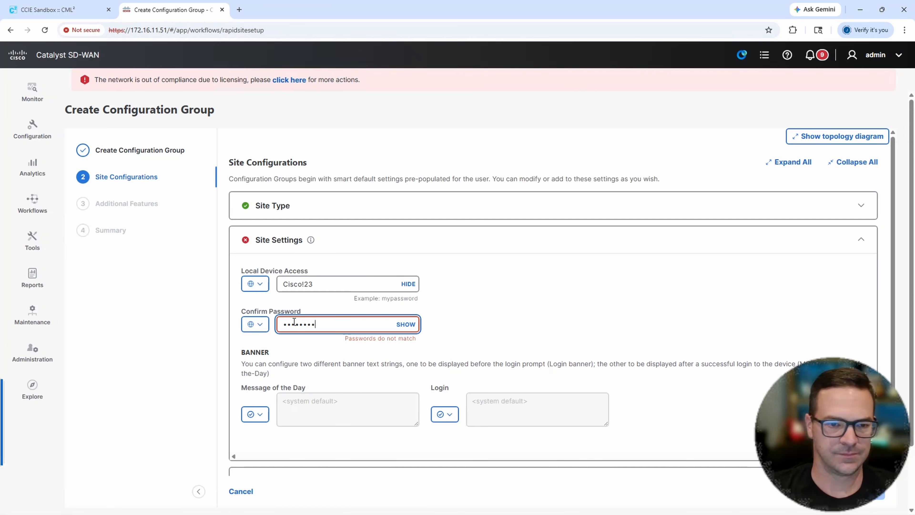
left_click(404, 324)
left_click(444, 241)
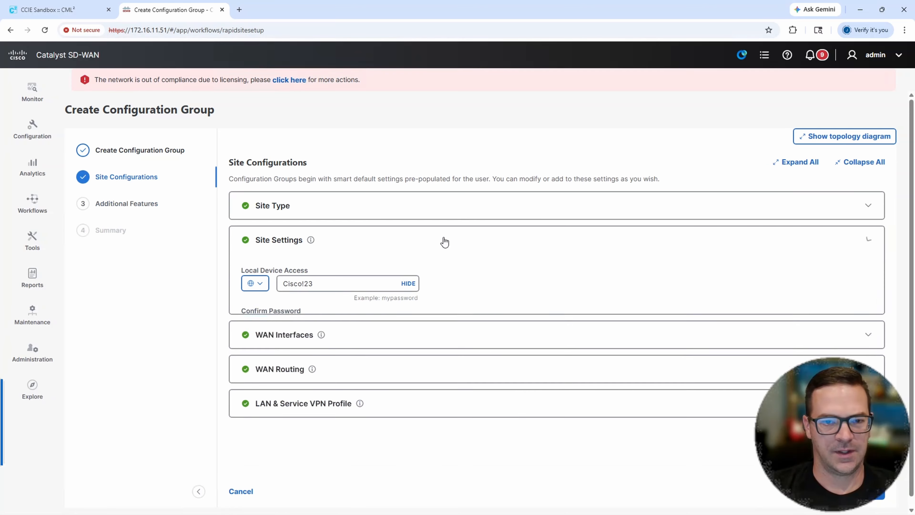
- In WAN Interfaces, set the interface color to biz-internet for EdgeDevice_01 and public-internet for EdgeDevice_02
left_click(343, 282)
scroll(390, 271, "down", 3)
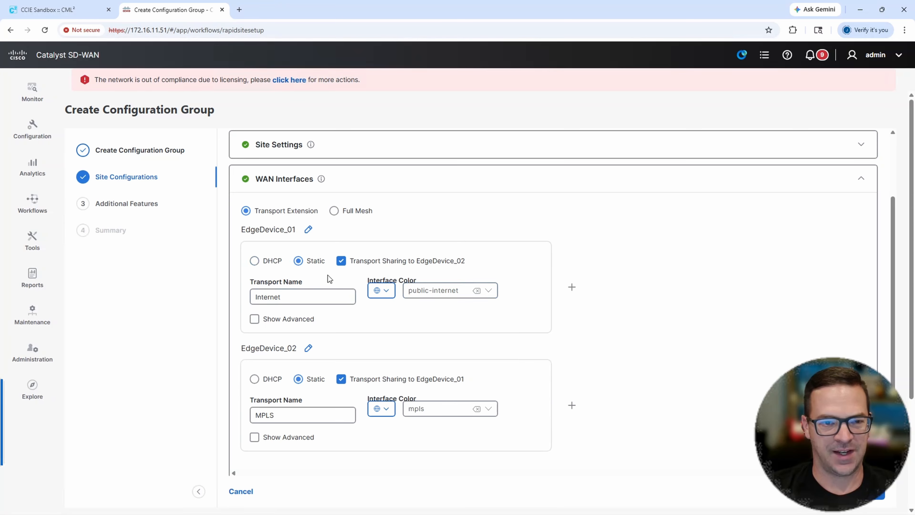
left_click(483, 293)
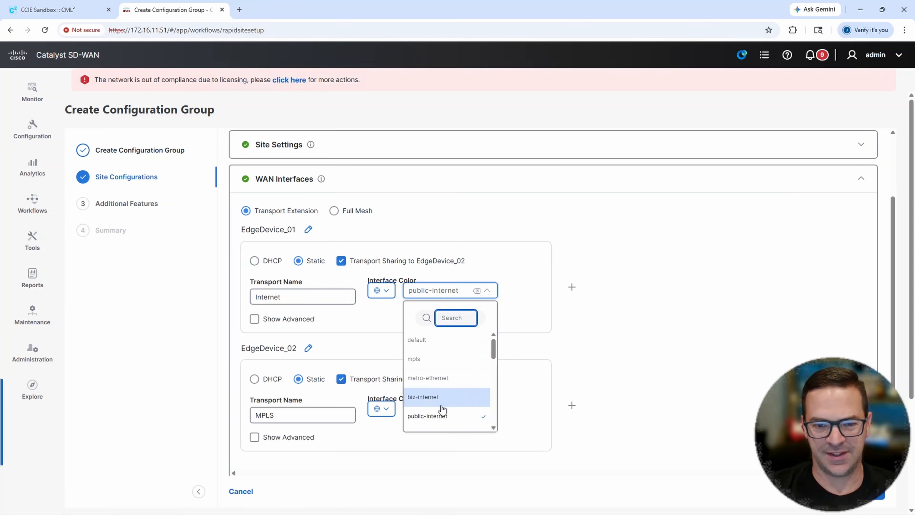
left_click(429, 398)
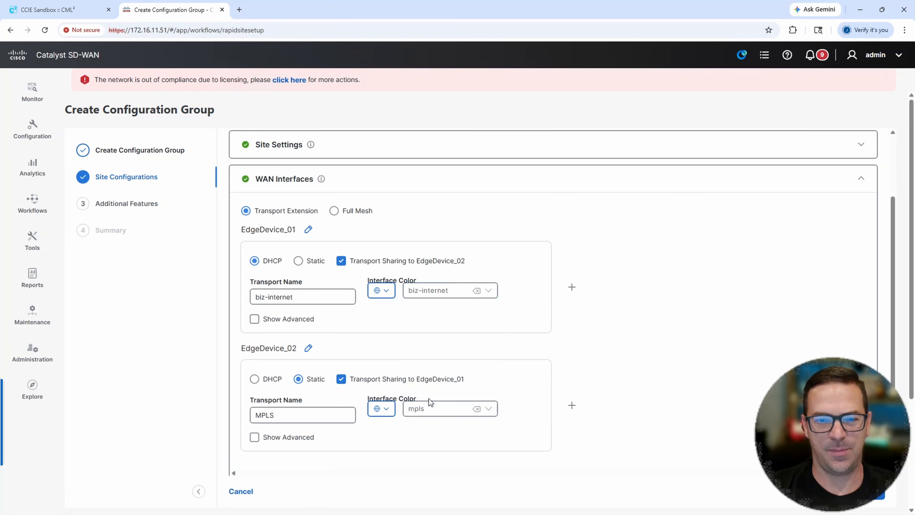
left_click(484, 412)
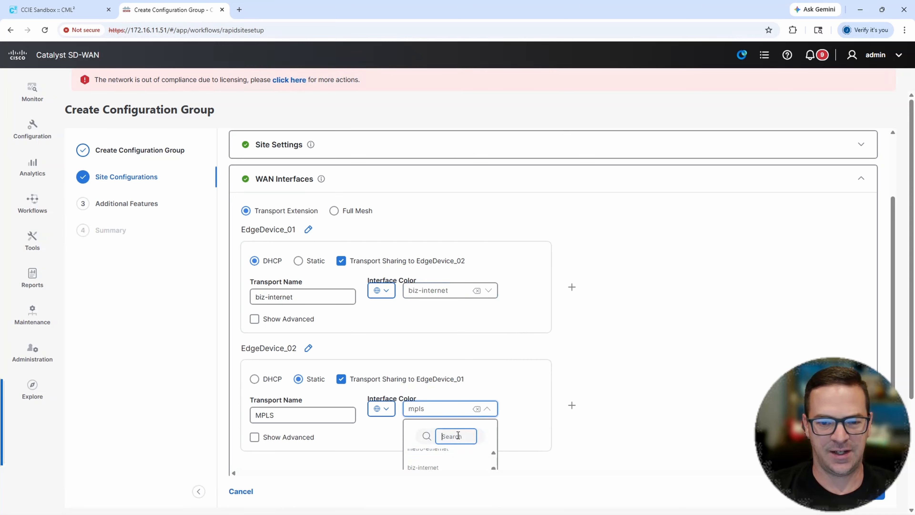
type("pub")
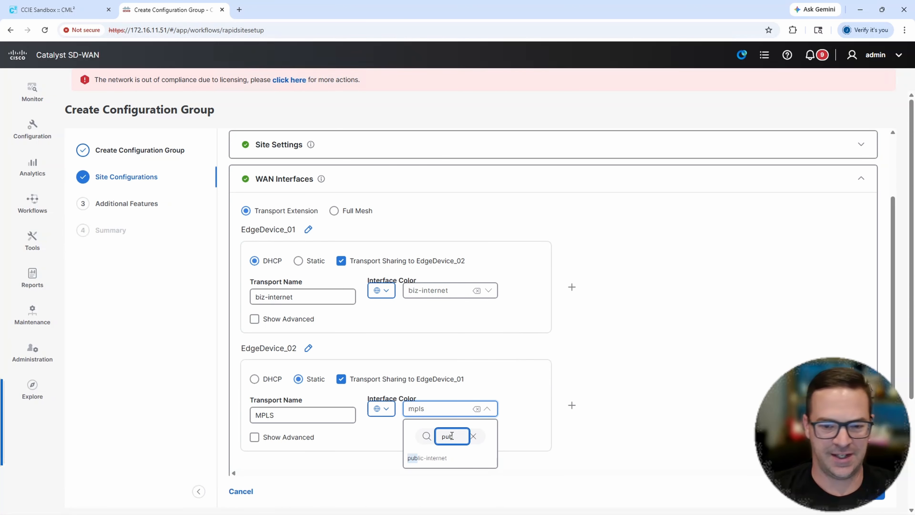
left_click(440, 459)
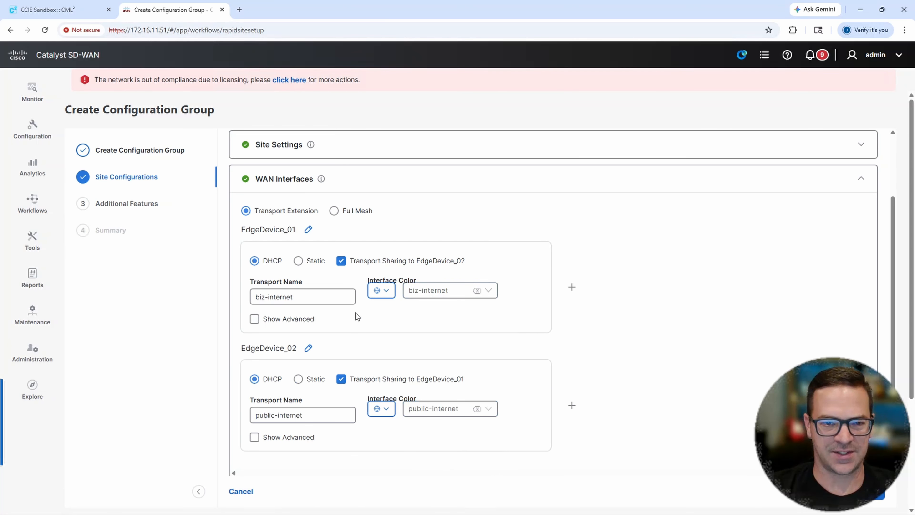
- Set both the biz-internet and public-internet transports to static addressing
left_click(299, 262)
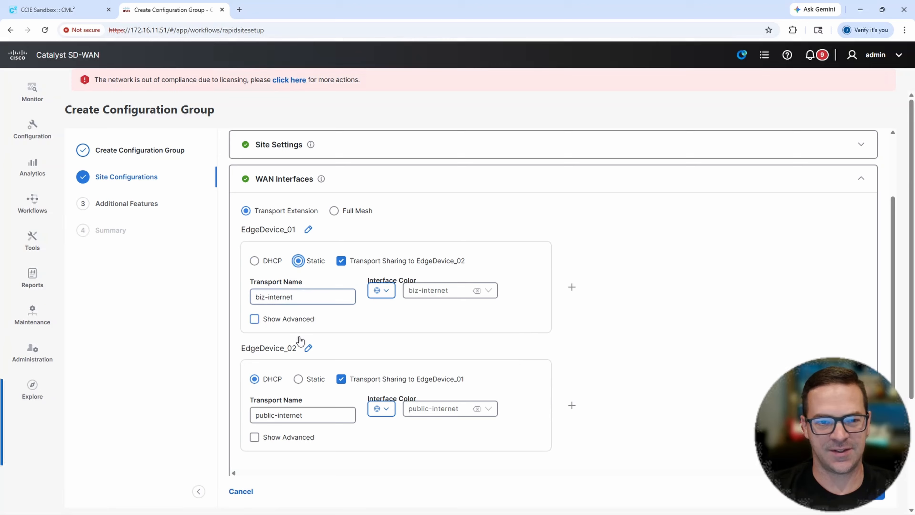
left_click(299, 379)
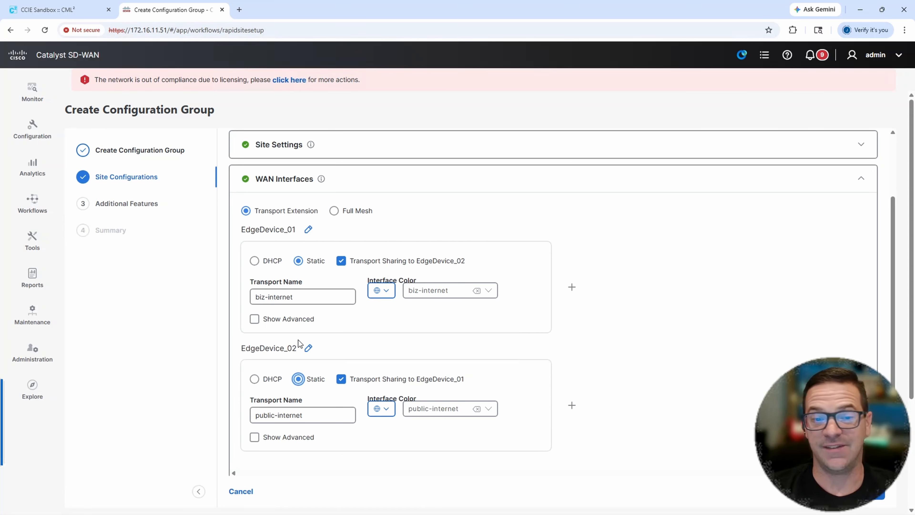
left_click(303, 295)
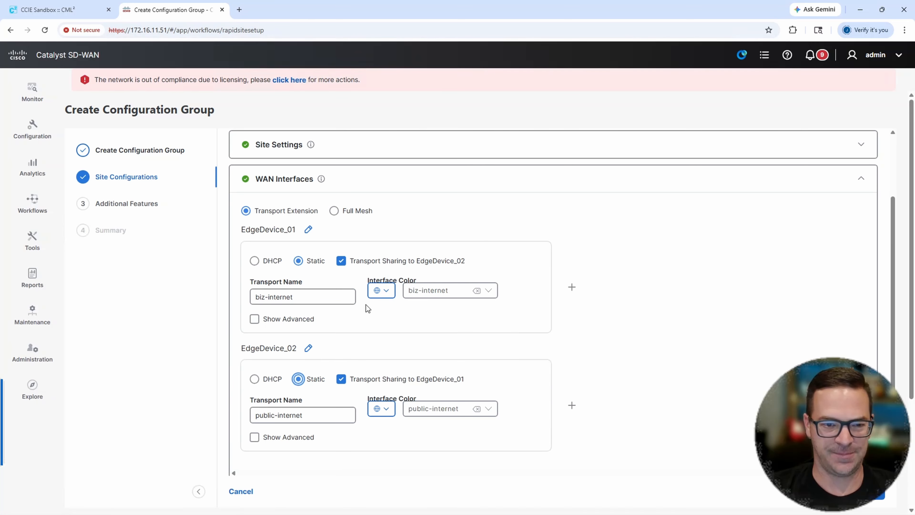
- Examine the advanced interface name, IP address and subnet variables of EdgeDevice_01's biz-internet transport
scroll(366, 304, "down", 1)
left_click(255, 272)
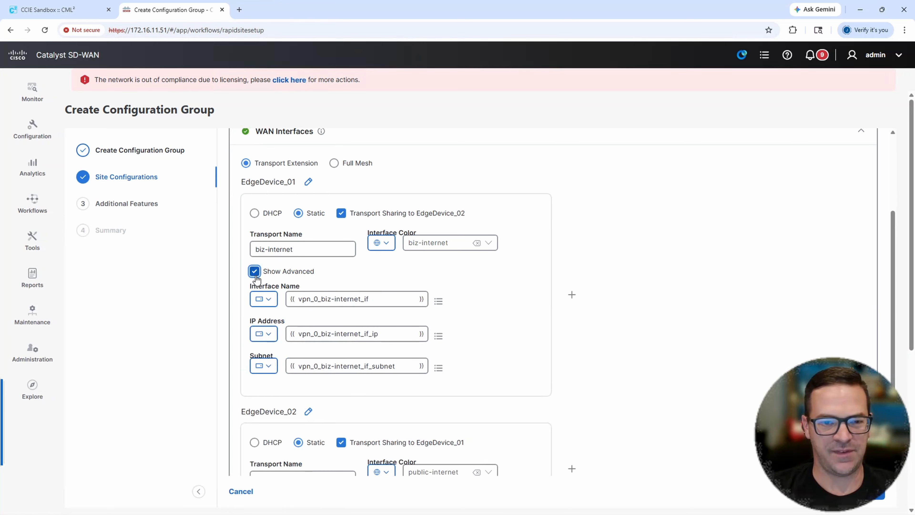
left_click(255, 273)
left_click(255, 274)
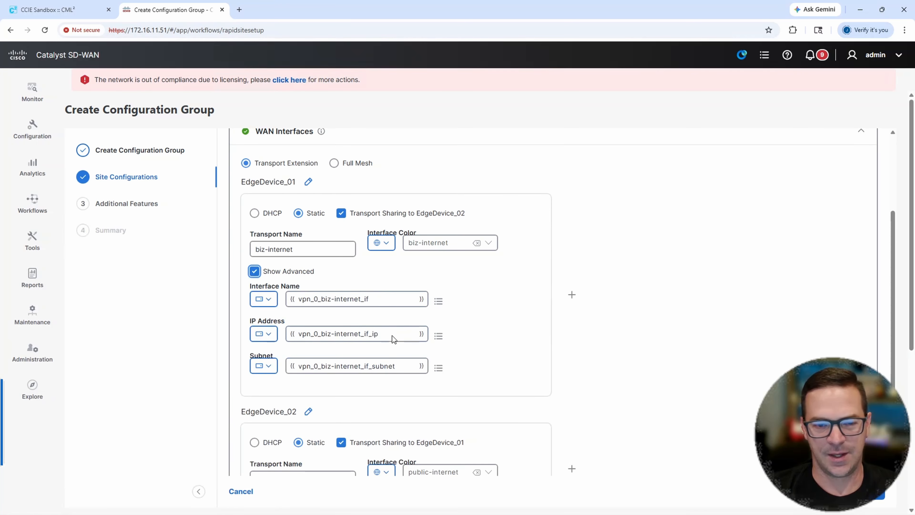
left_click(255, 273)
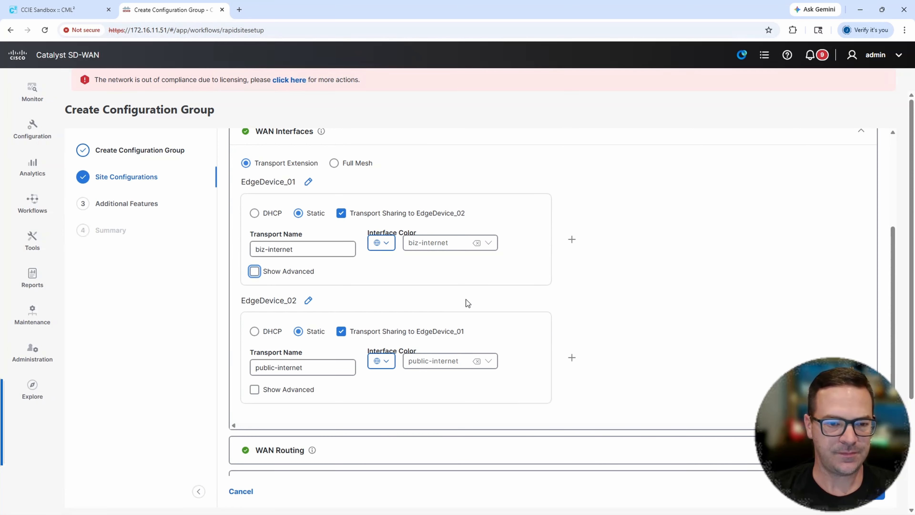
- Add a static IPv4 next-hop route to WAN Routing and show its advanced network address and subnet mask settings
left_click(399, 142)
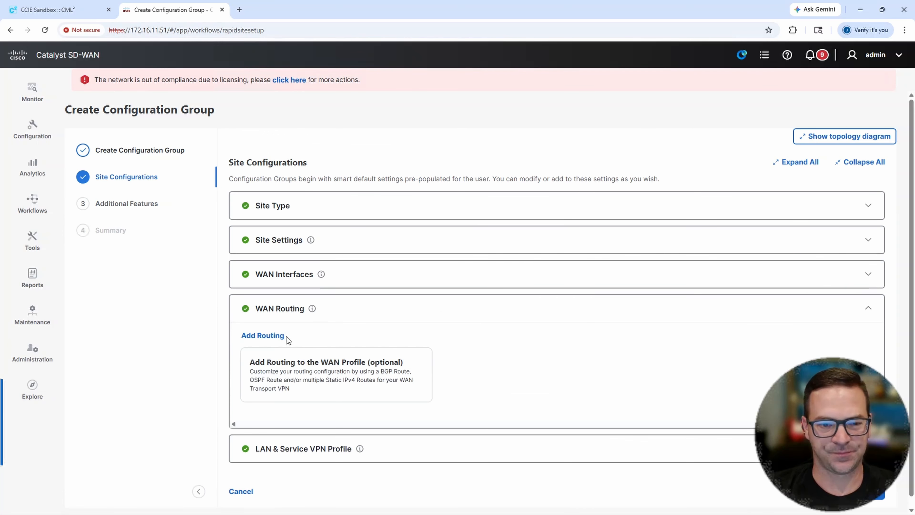
left_click(281, 336)
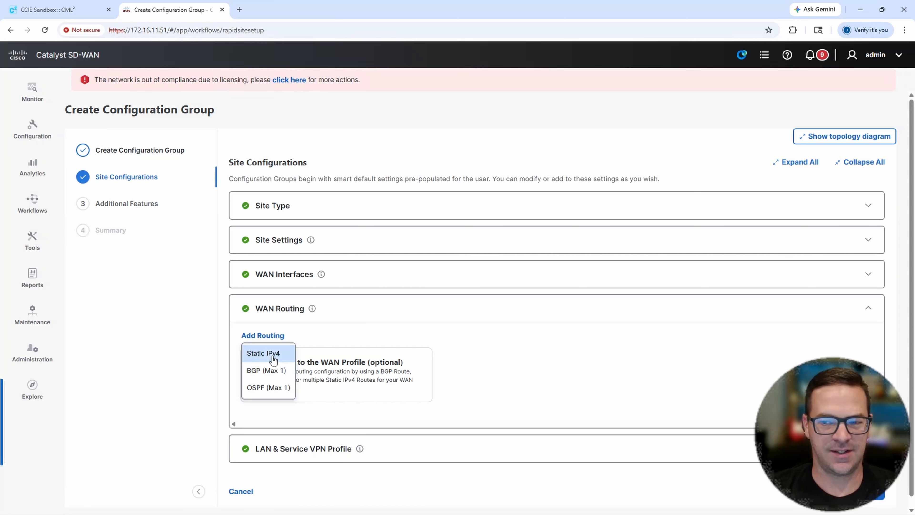
left_click(266, 354)
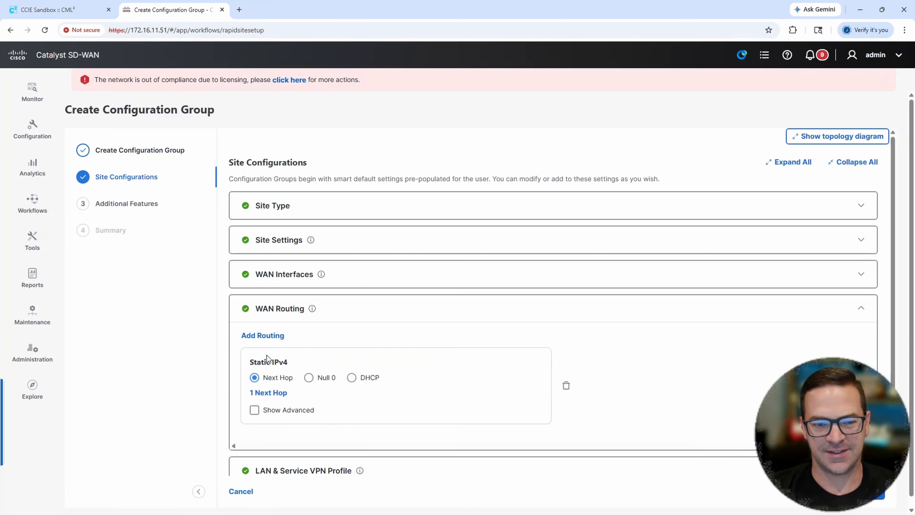
scroll(396, 351, "down", 1)
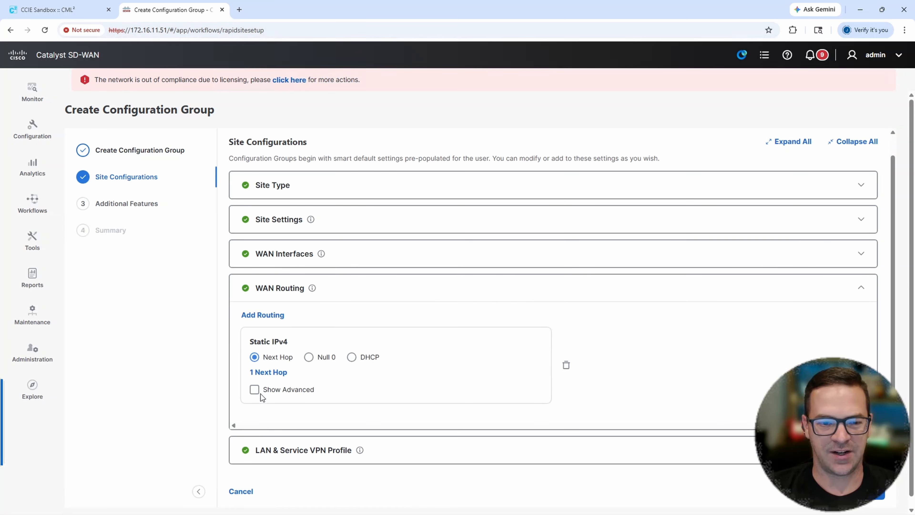
left_click(255, 390)
scroll(367, 377, "down", 2)
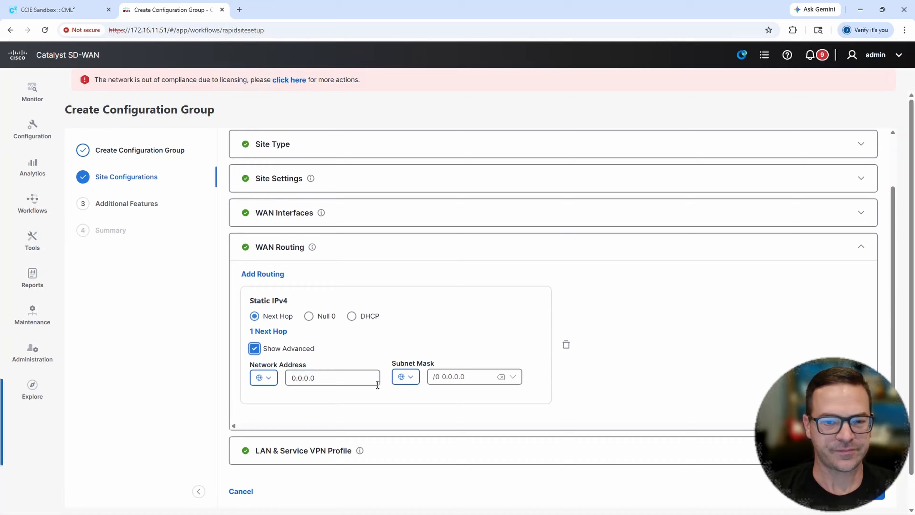
left_click(335, 379)
double_click(333, 378)
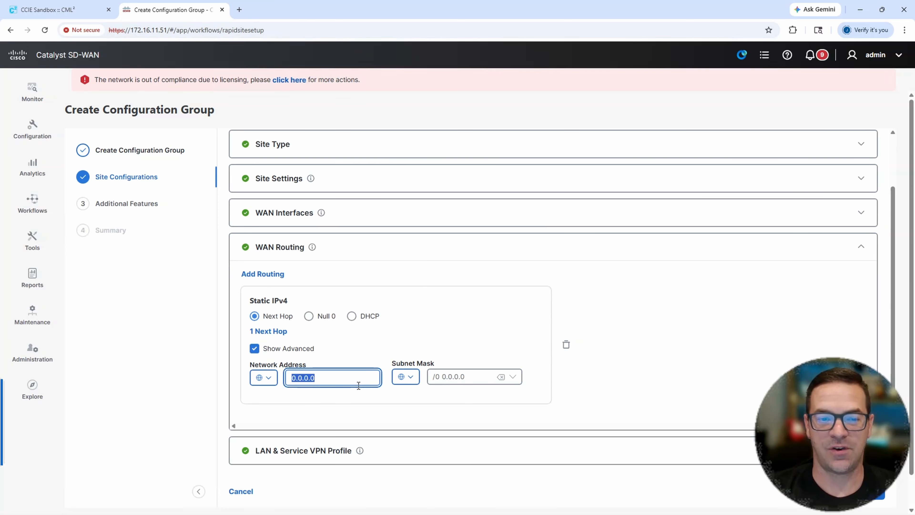
- Rename the static route's next-hop gateway IP address variable to BIZ-INET-NEXT-HOP
left_click(272, 332)
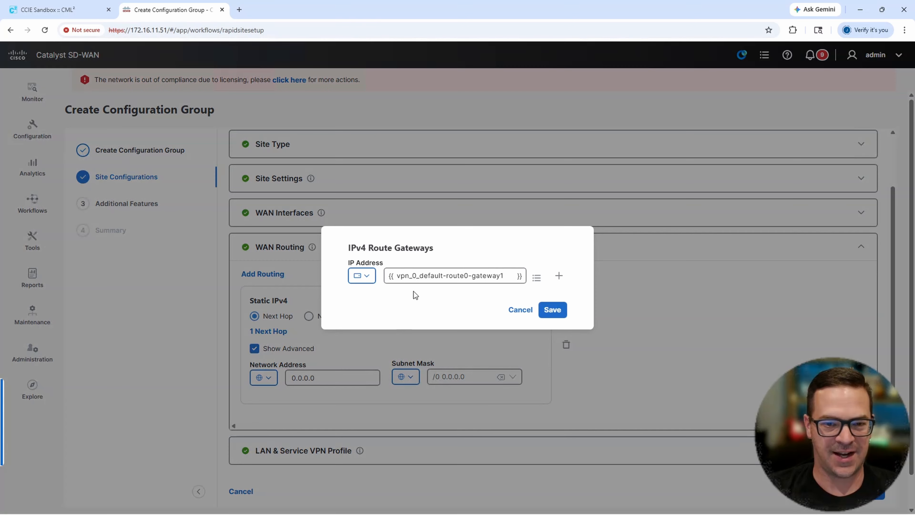
triple_click(430, 275)
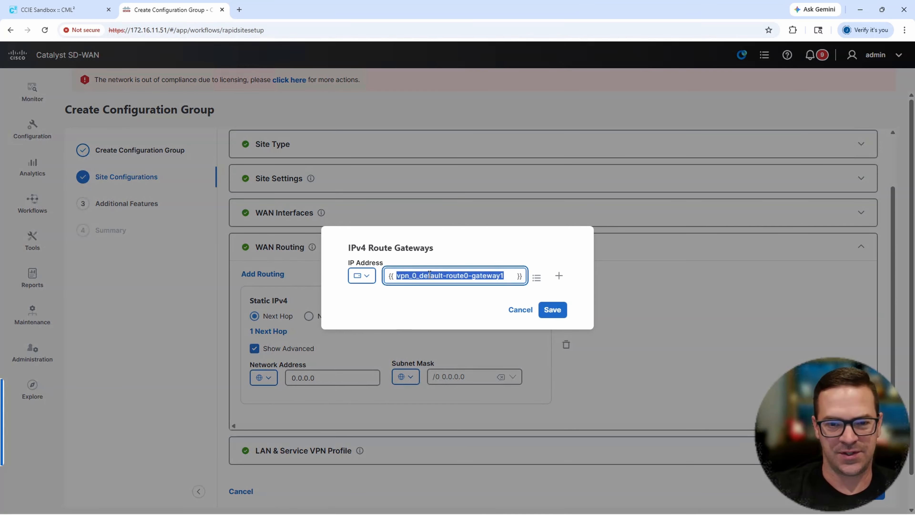
type("BIZ-")
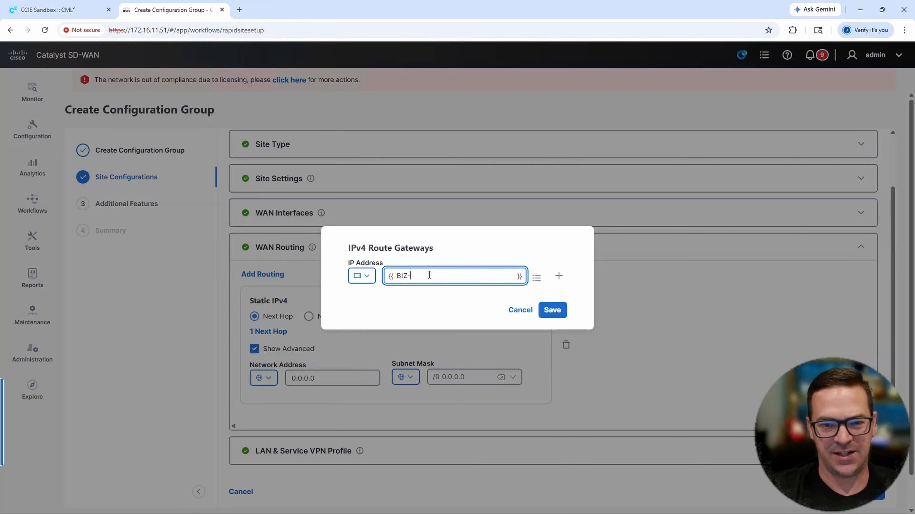
type("INET-")
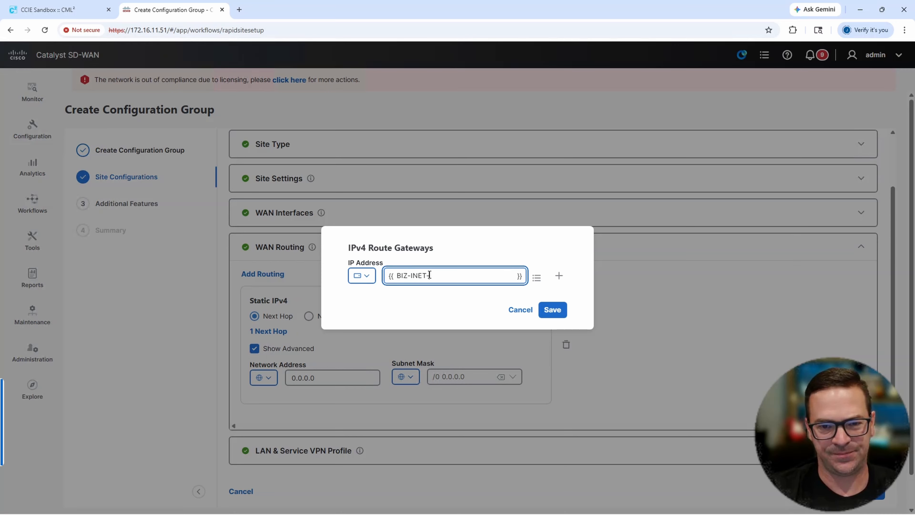
type("NEX")
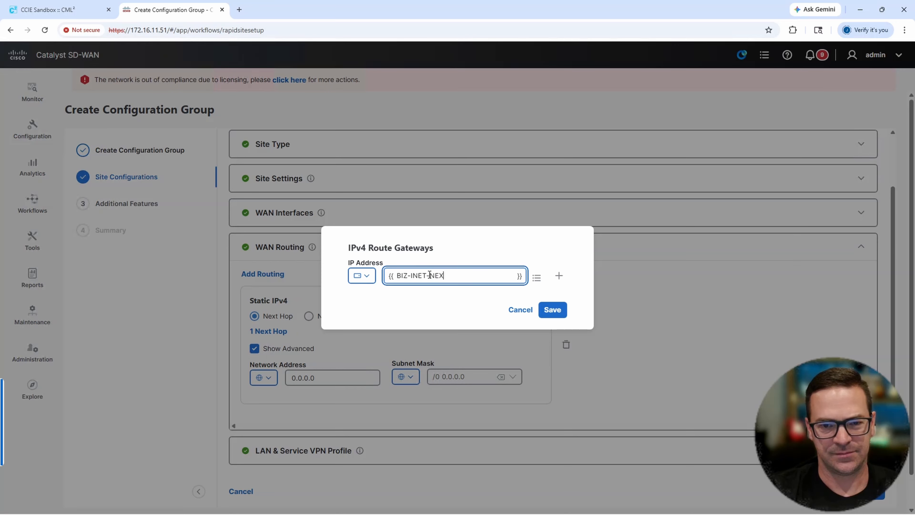
type("T-HOP")
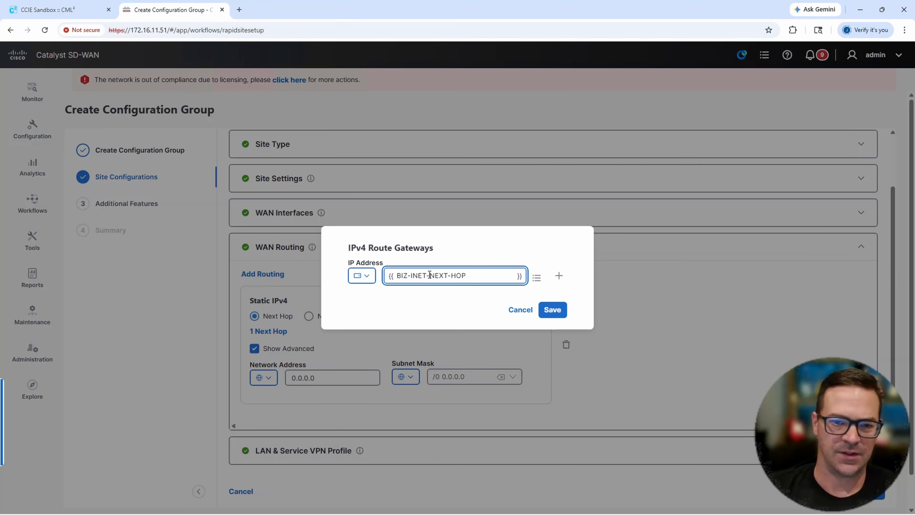
- Copy the gateway variable name, save the gateway, and add a second static IPv4 next-hop route with its advanced settings shown
left_click_drag(472, 281, 392, 281)
key("ctrl+c")
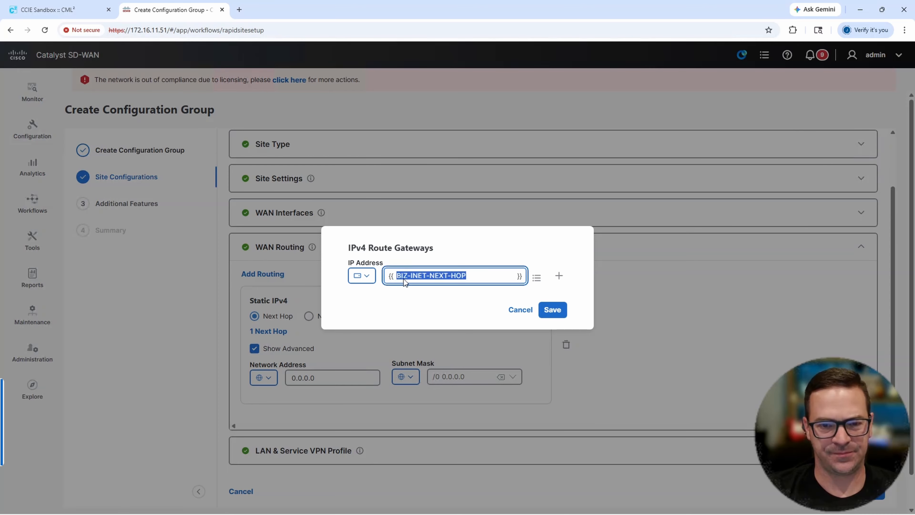
left_click(552, 309)
left_click(273, 274)
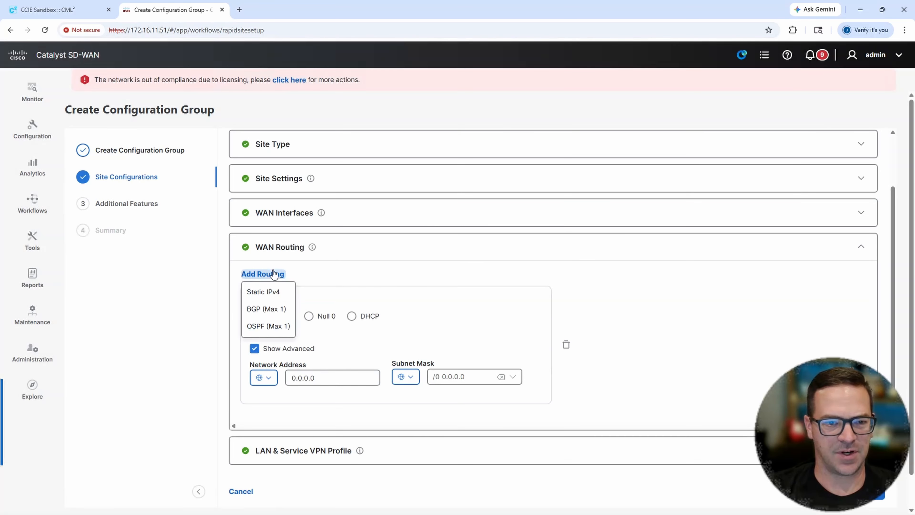
left_click(263, 292)
scroll(472, 313, "down", 2)
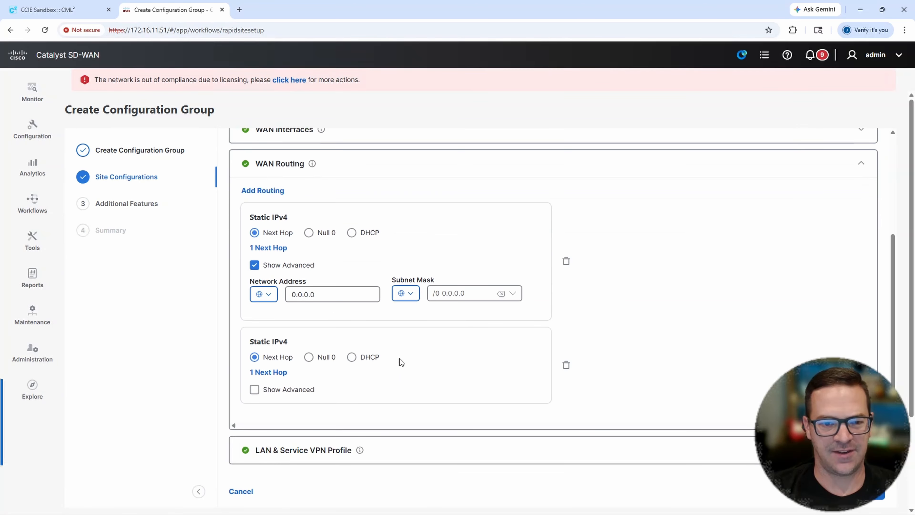
left_click(254, 390)
- Rename the second static route's next-hop gateway IP address variable to PUB-INET-NEXT-HOP and save it
left_click(269, 371)
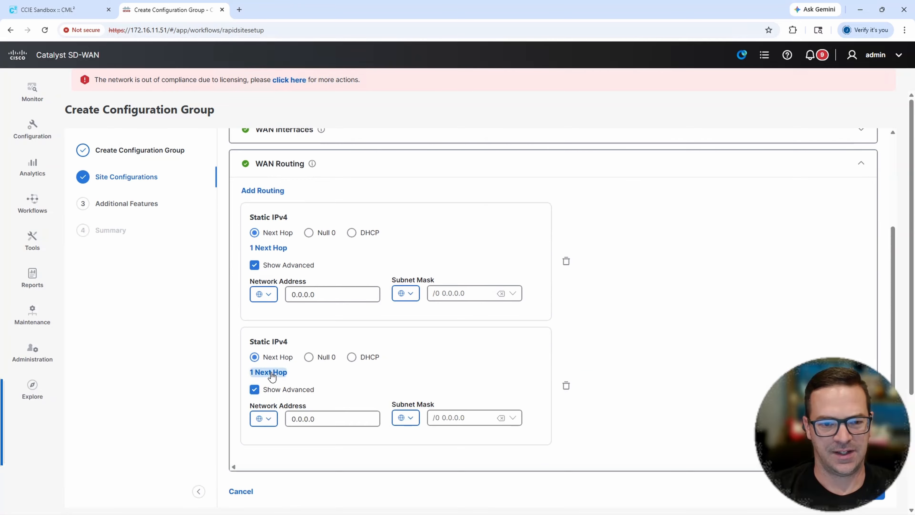
triple_click(440, 276)
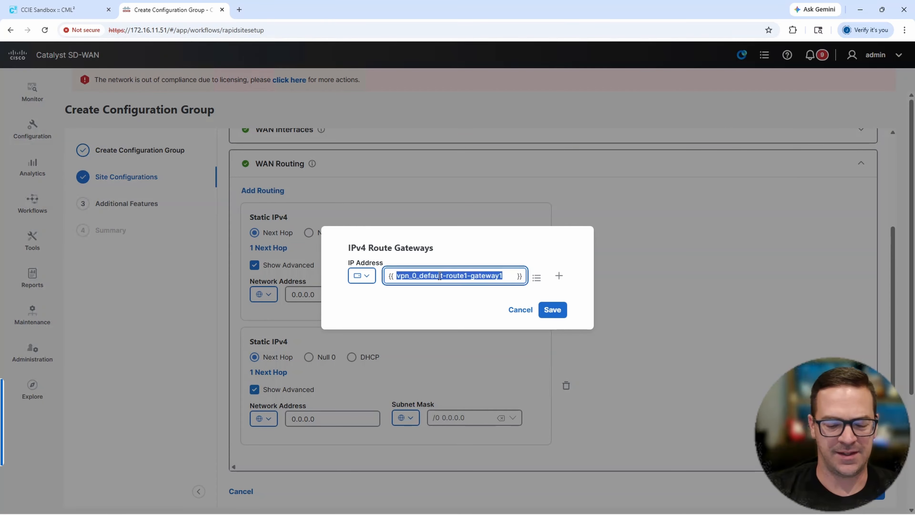
key("ctrl+v")
left_click(410, 276)
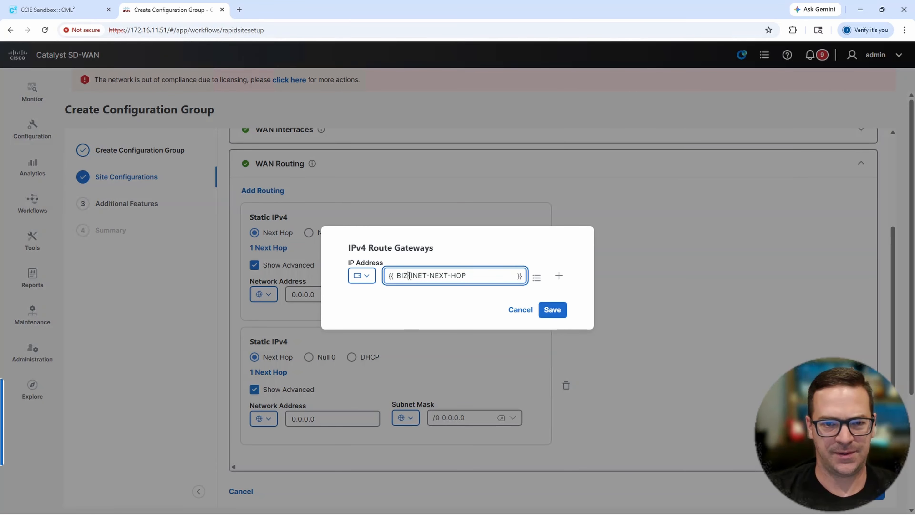
key("BackSpace")
key("BackSpace")
key("BackSpace")
type("PUB")
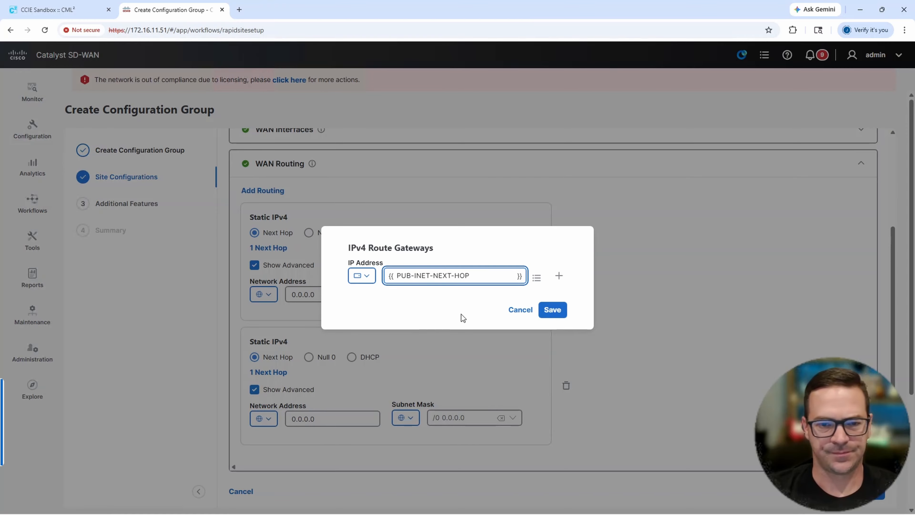
left_click(552, 310)
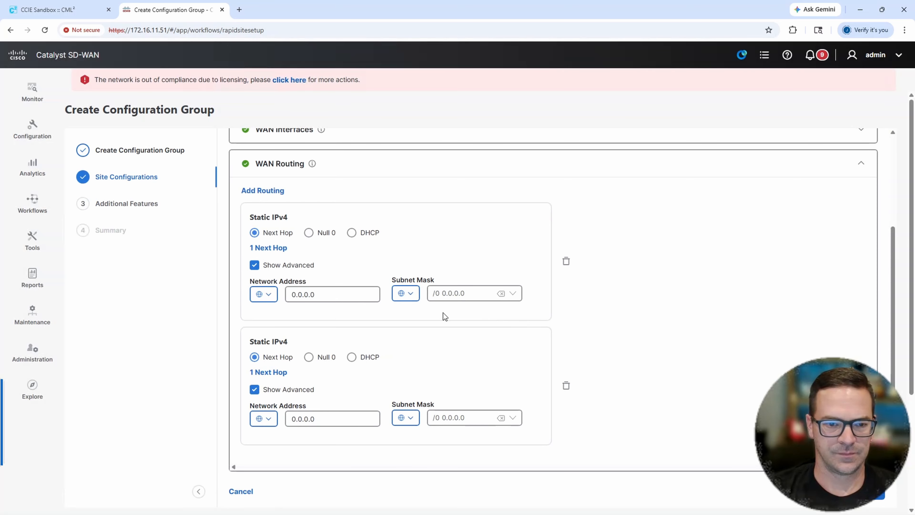
- Delete the payment processing (VPN 12) and Physical Security Devices (VPN 13) segments from the LAN & Service VPN Profile
scroll(450, 310, "down", 1)
scroll(453, 306, "up", 3)
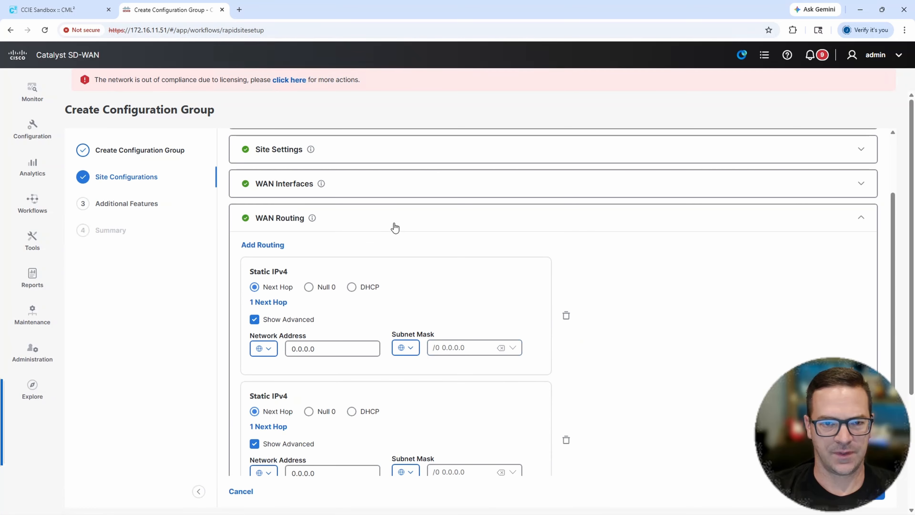
left_click(398, 218)
left_click(321, 345)
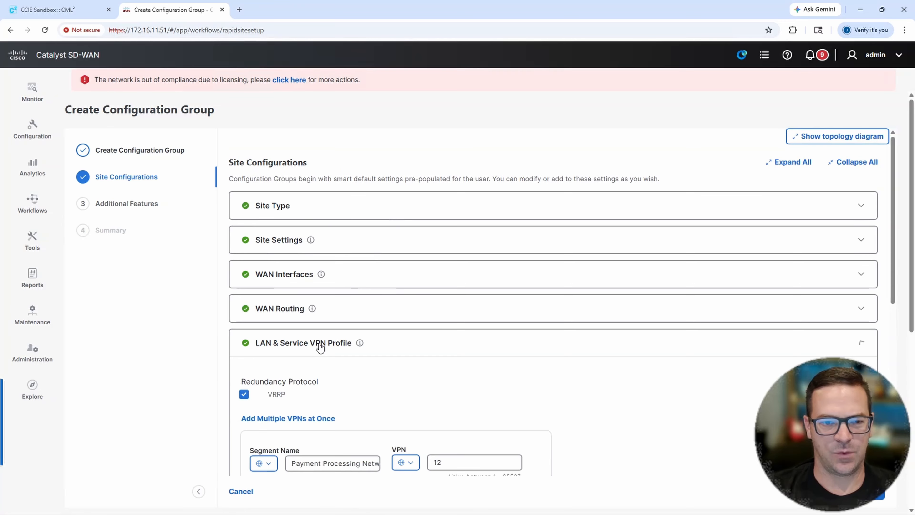
scroll(525, 315, "down", 5)
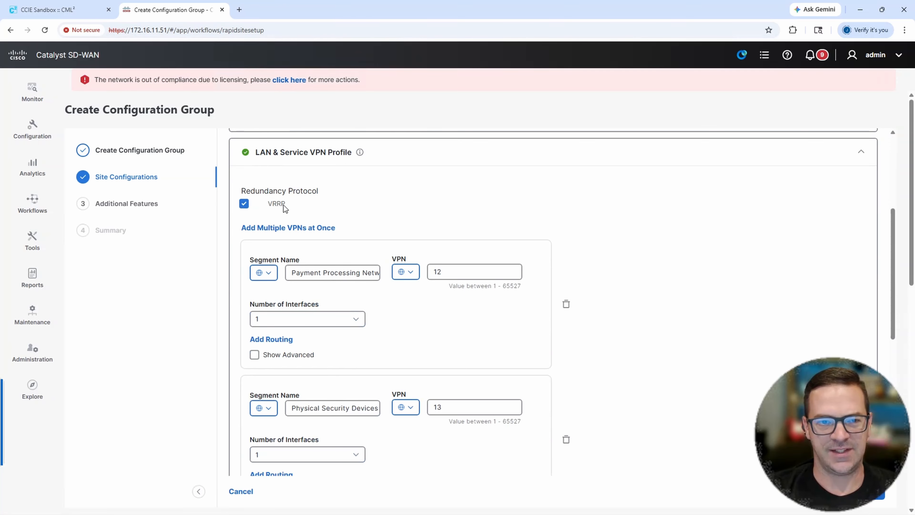
left_click_drag(283, 204, 252, 206)
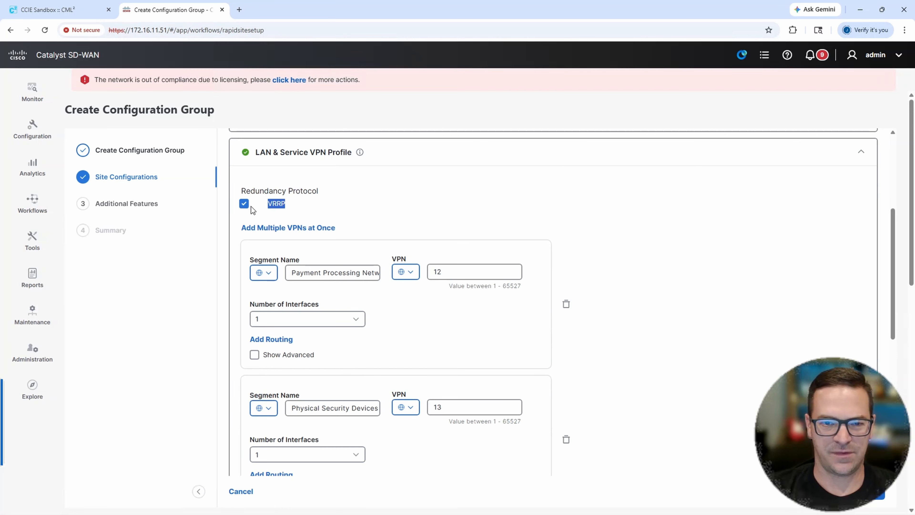
scroll(539, 250, "down", 1)
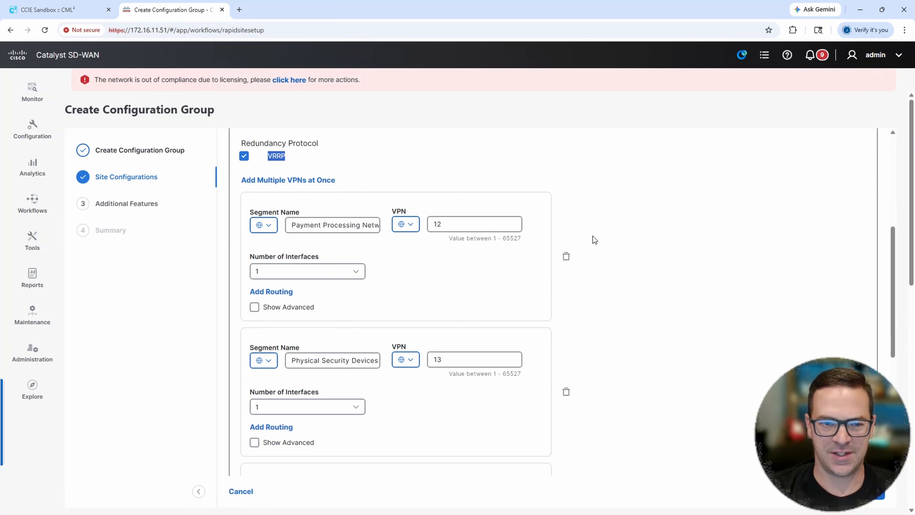
left_click(566, 257)
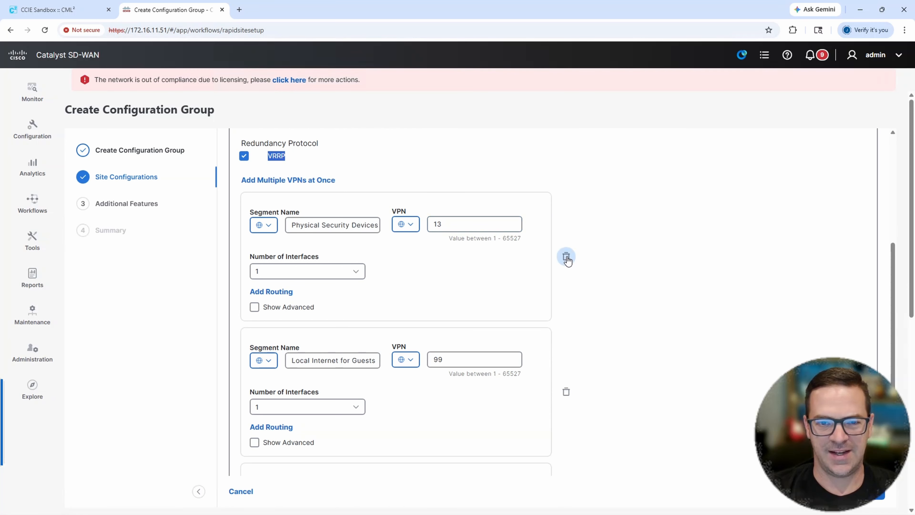
left_click(565, 257)
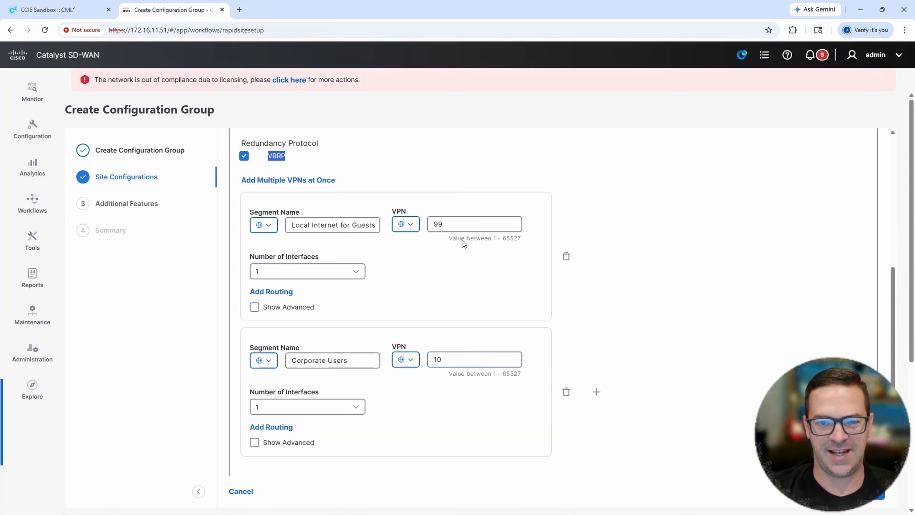
- Rename the VPN 99 segment to GUESTS and the VPN 10 segment to CORP USERS in the LAN & Service VPN Profile
triple_click(340, 223)
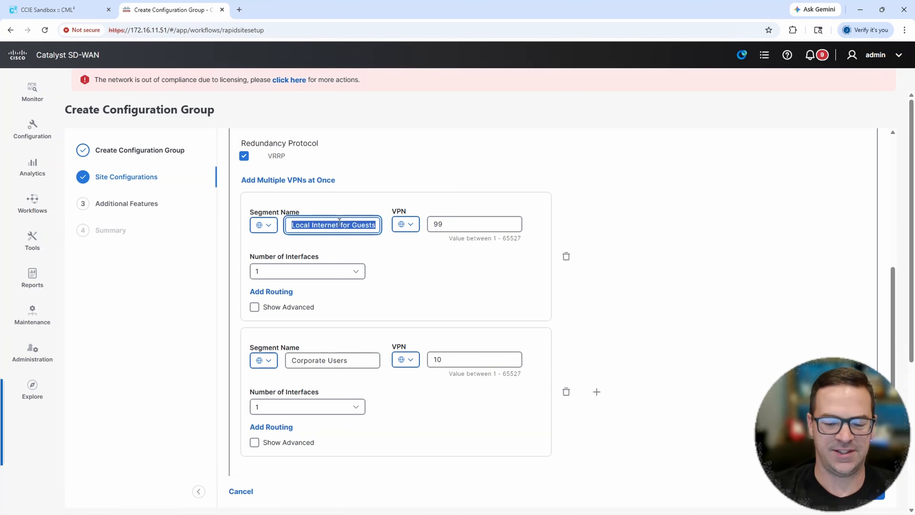
type("GUESTS")
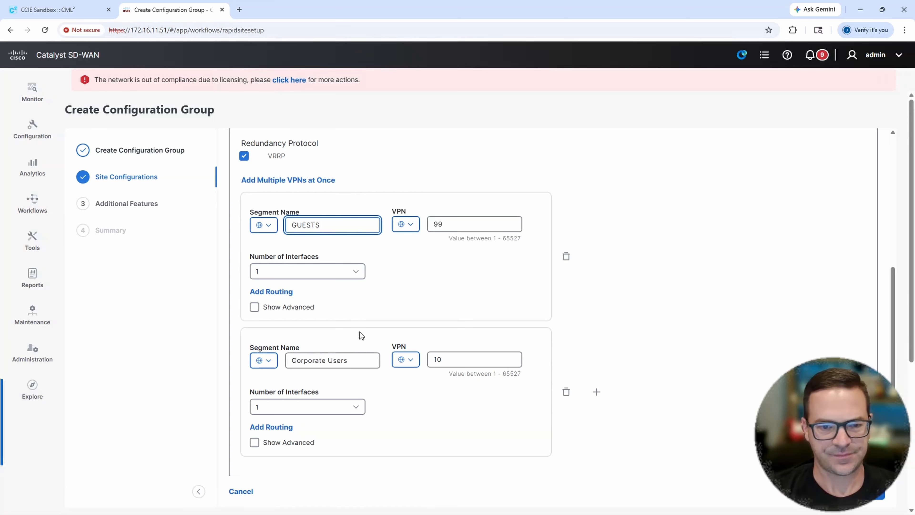
triple_click(353, 360)
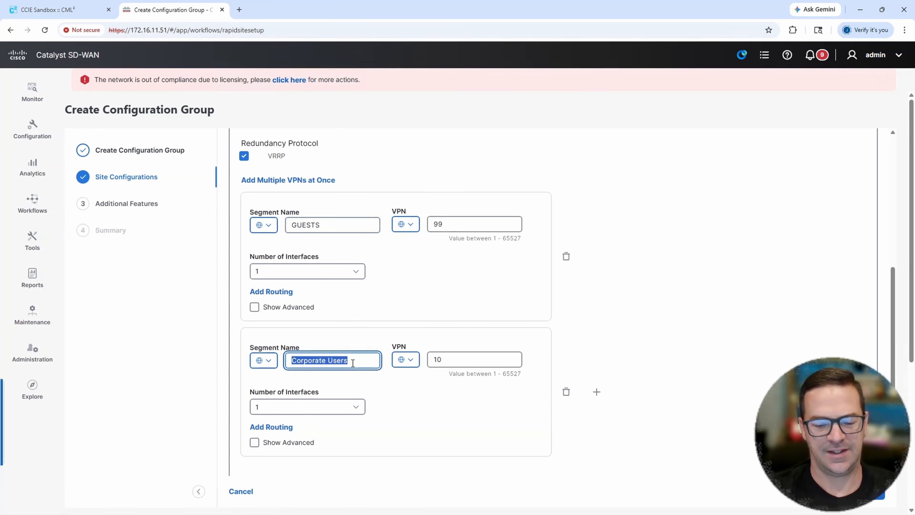
type("CORP USERS")
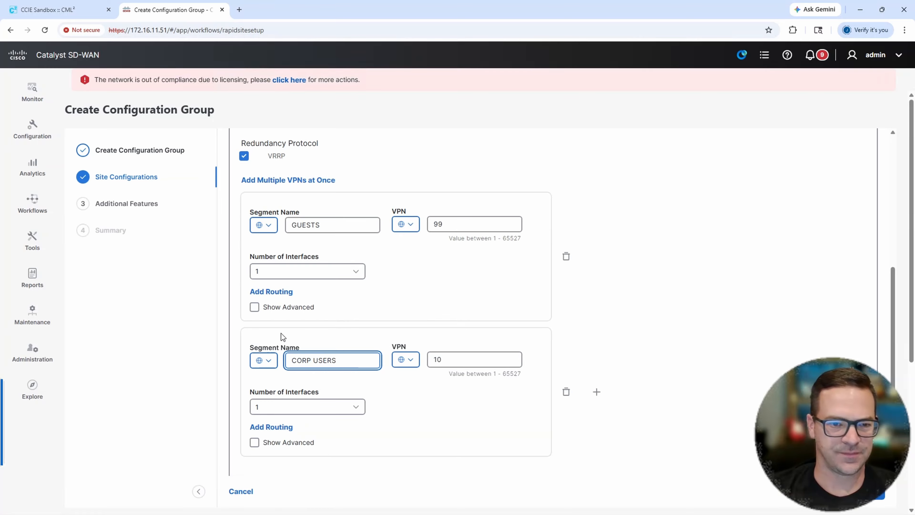
scroll(454, 293, "down", 1)
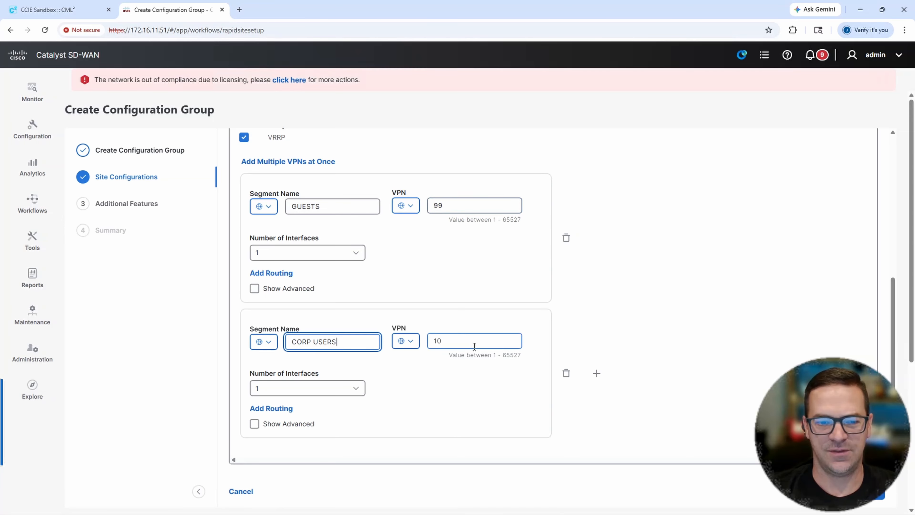
scroll(515, 321, "up", 2)
scroll(523, 291, "up", 4)
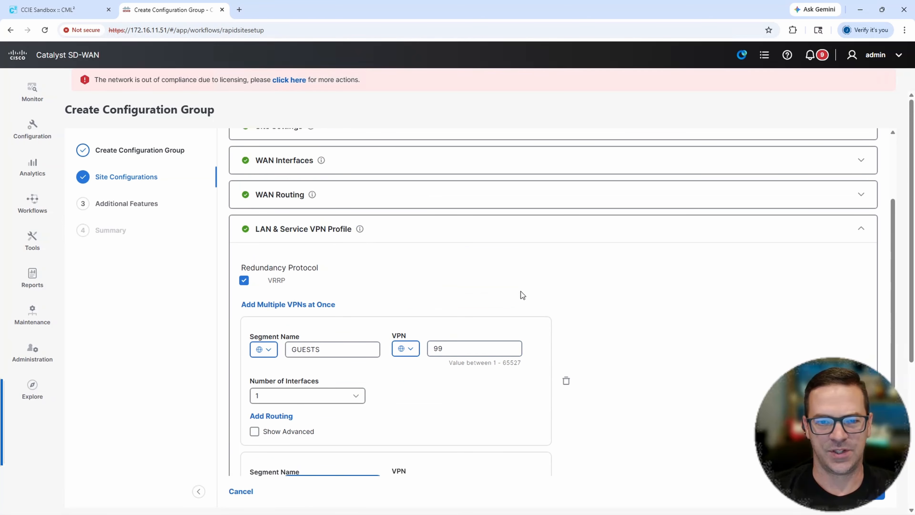
left_click(437, 232)
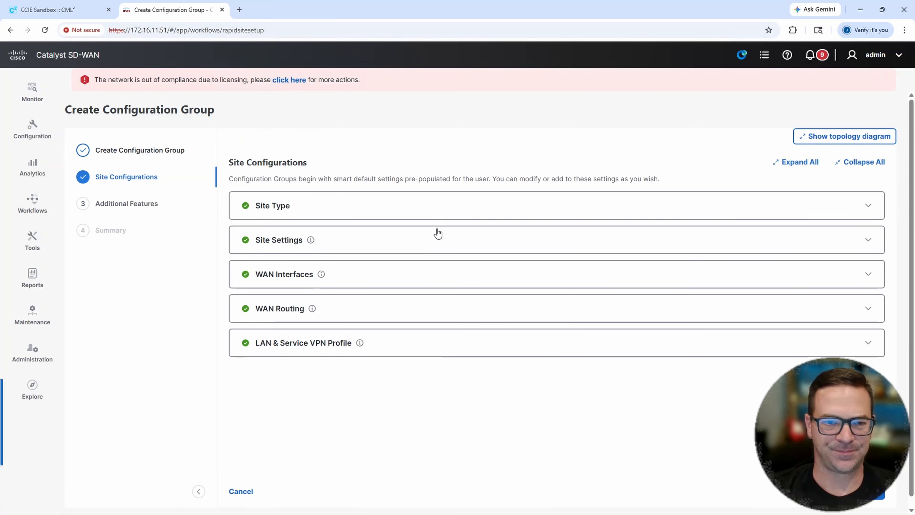
- Proceed to Additional Features and enable Dual Router High Availability with an Ethernet interface as the HA interconnect
left_click(873, 497)
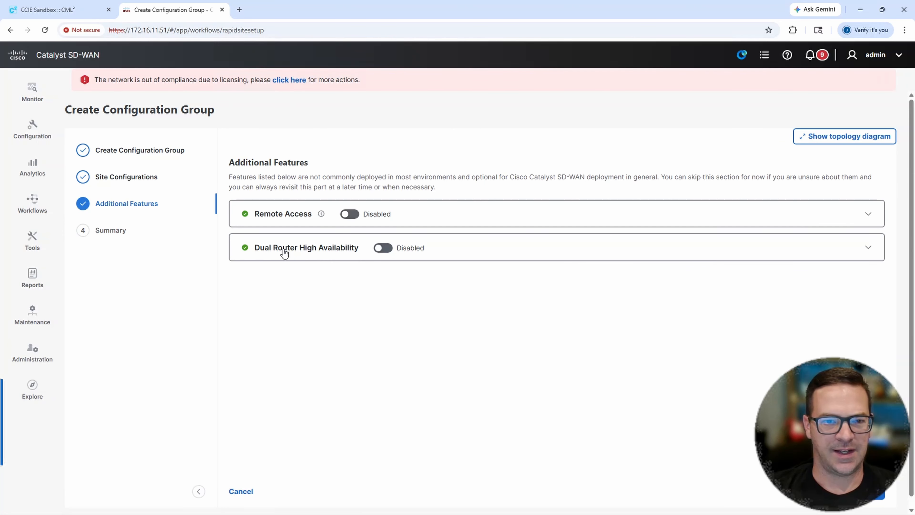
left_click(382, 248)
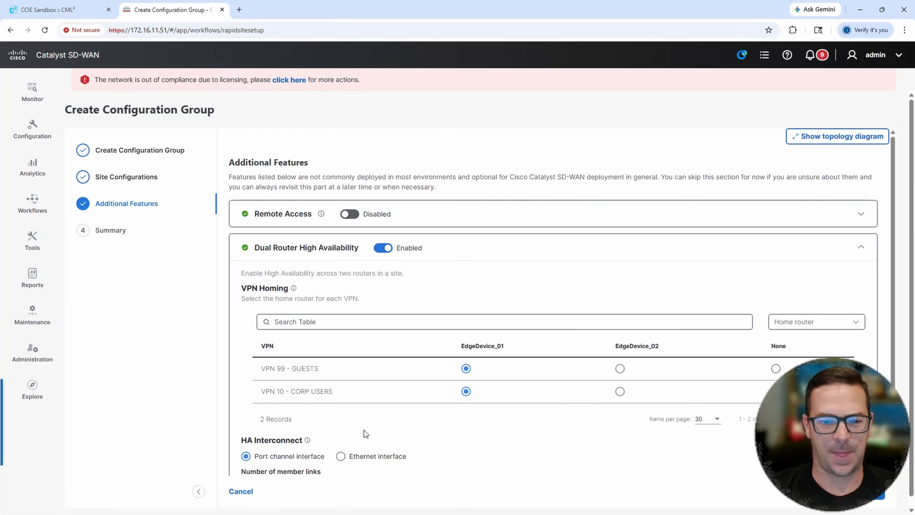
scroll(283, 465, "down", 2)
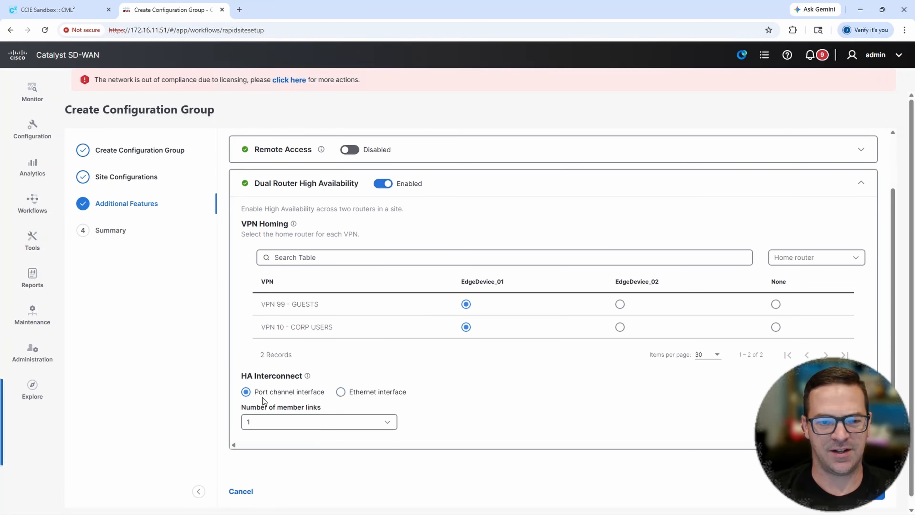
left_click(344, 393)
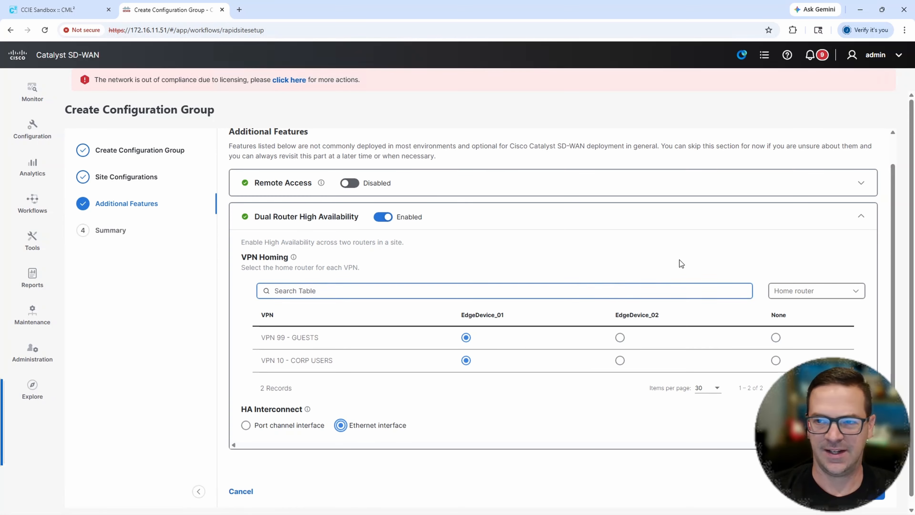
- Review the topology diagram, then create the configuration group without associating devices
left_click(830, 139)
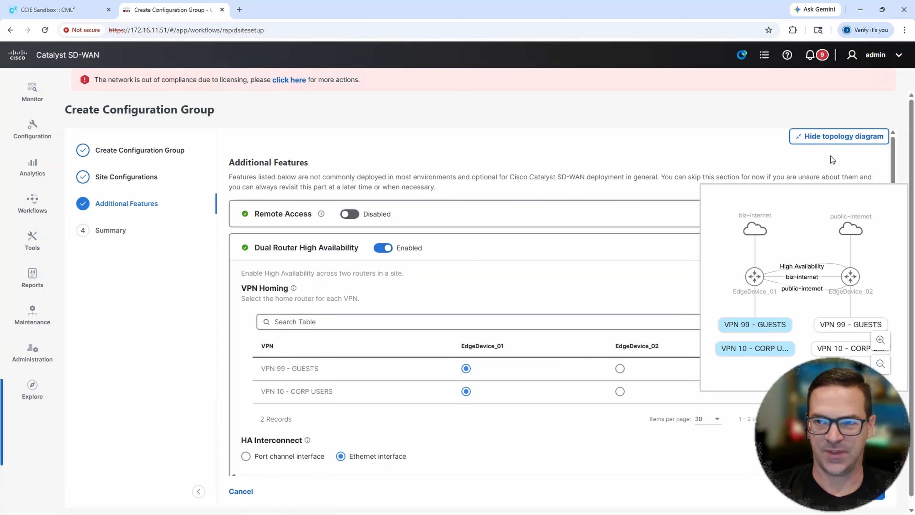
left_click(828, 136)
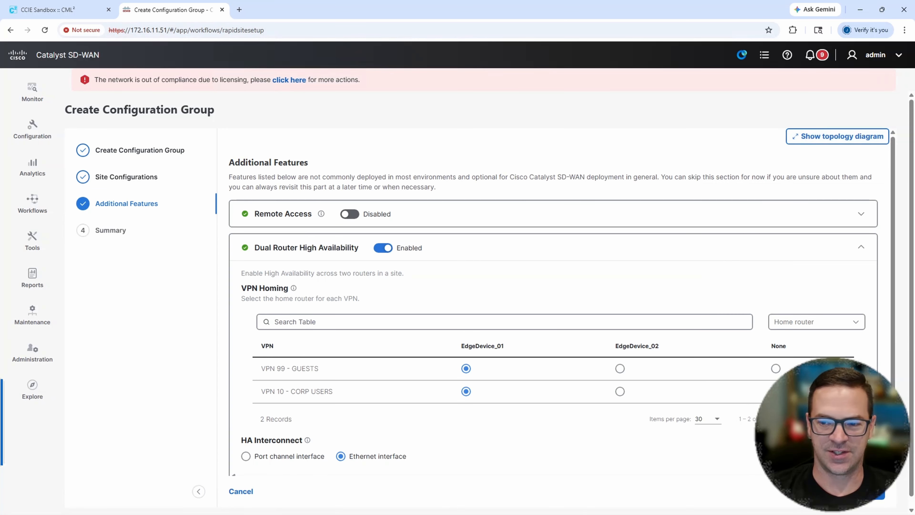
left_click(871, 499)
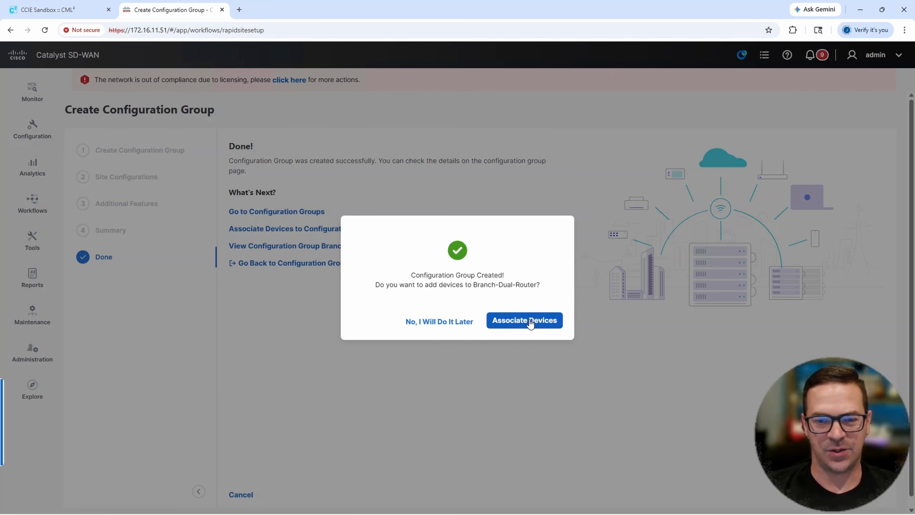
left_click(445, 326)
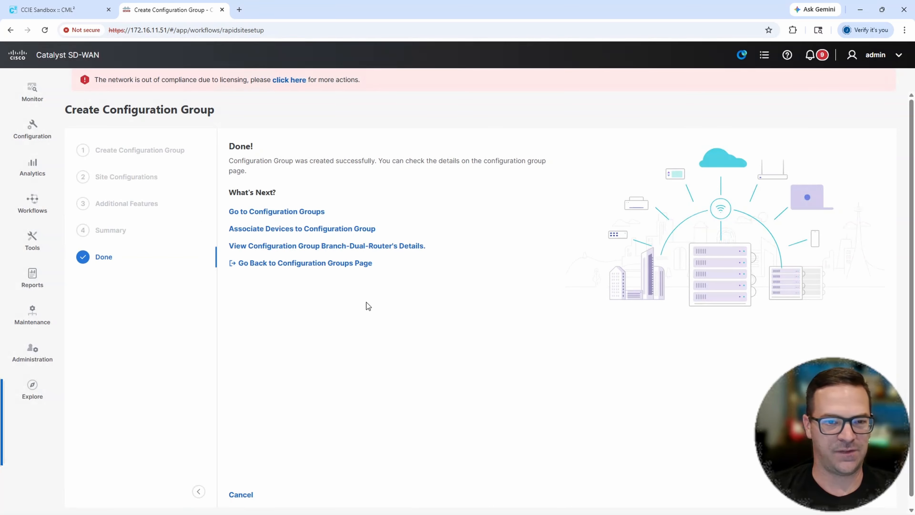
- Add a CLI Add-on Profile to the Branch-Dual-Router configuration group and assign Router-CLI to it
left_click(32, 130)
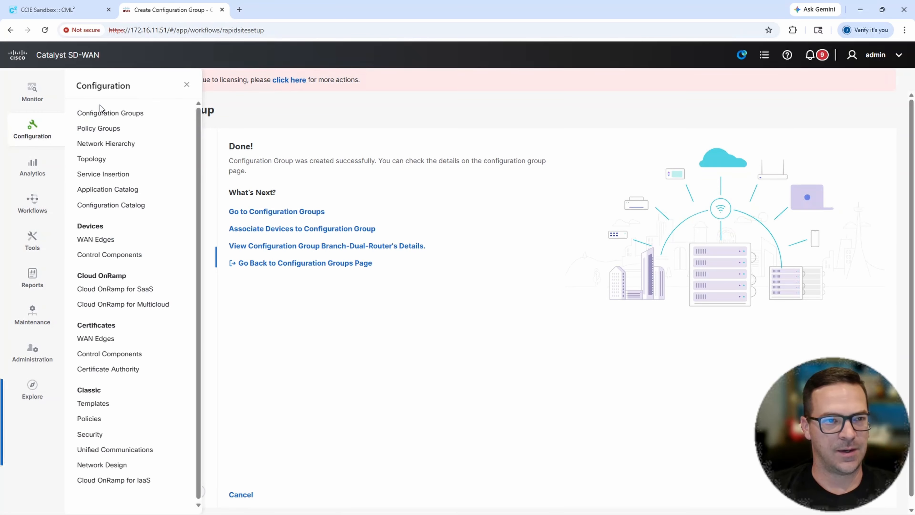
left_click(102, 112)
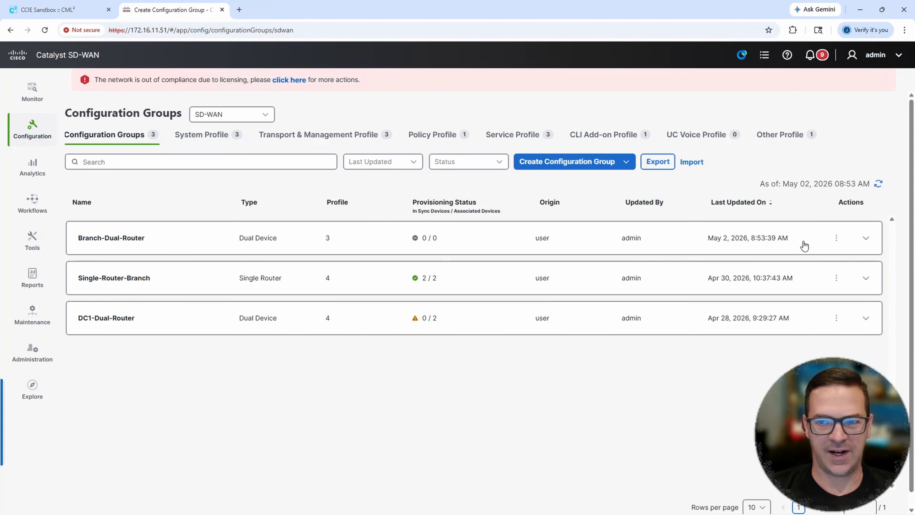
left_click(867, 239)
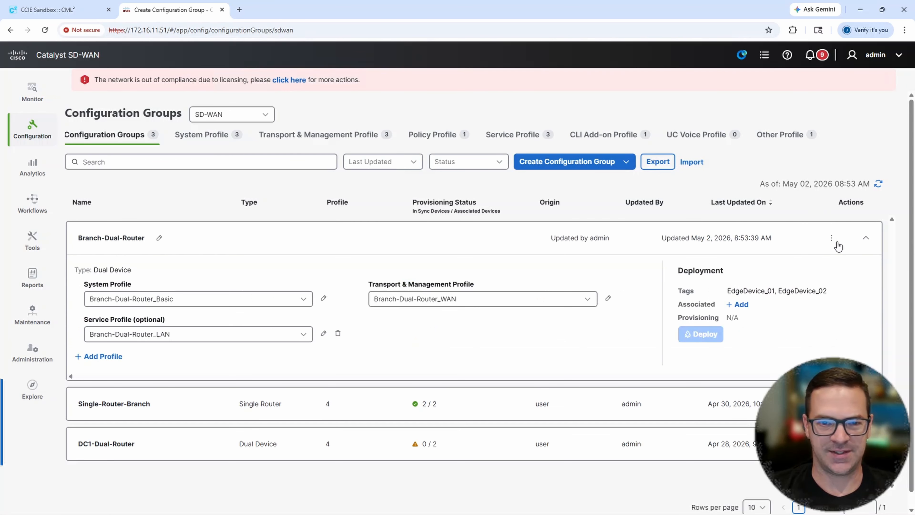
left_click(117, 357)
left_click(116, 392)
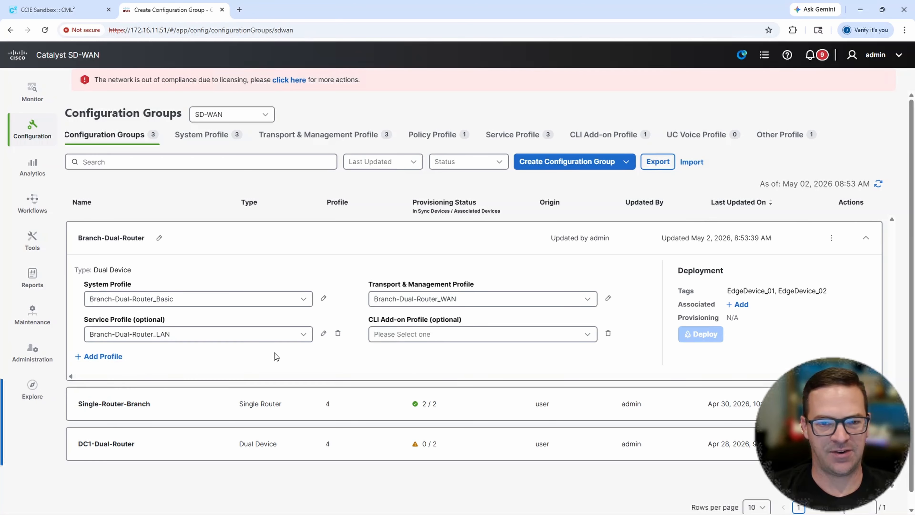
left_click(419, 340)
left_click(414, 357)
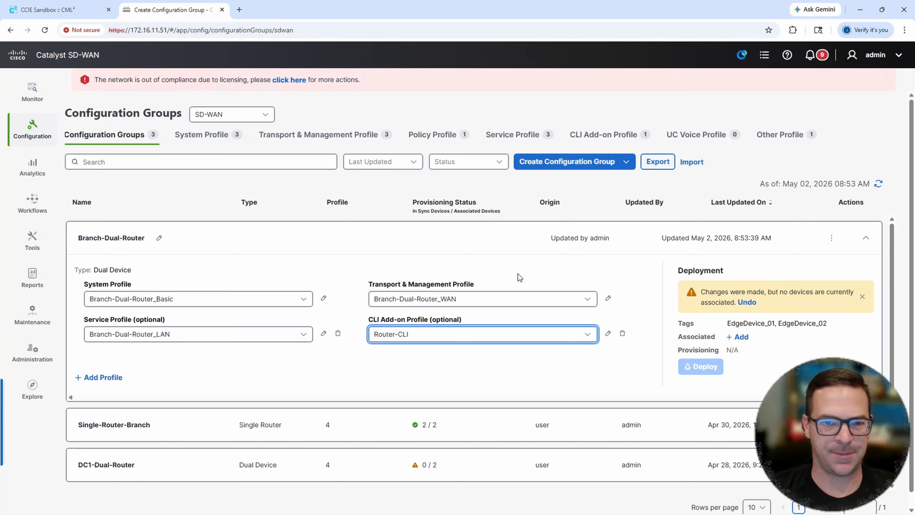
- Enable Domain Lookup globally in the Global feature of the Branch-Dual-Router_Basic system profile, save it and return to the profile list
left_click(209, 136)
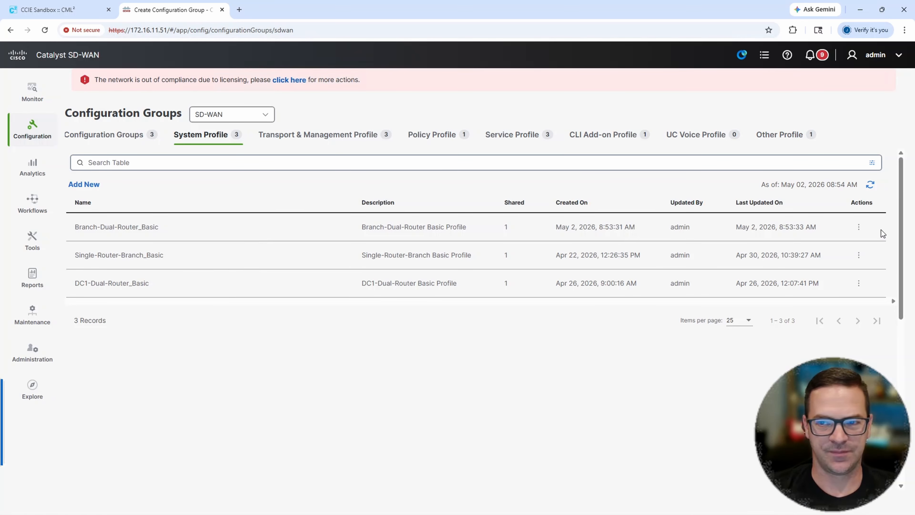
left_click(858, 226)
left_click(862, 249)
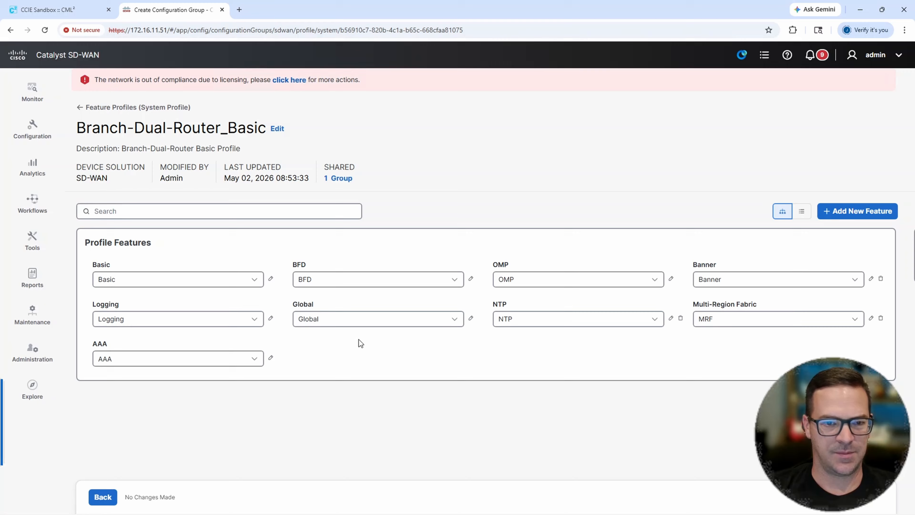
left_click(471, 318)
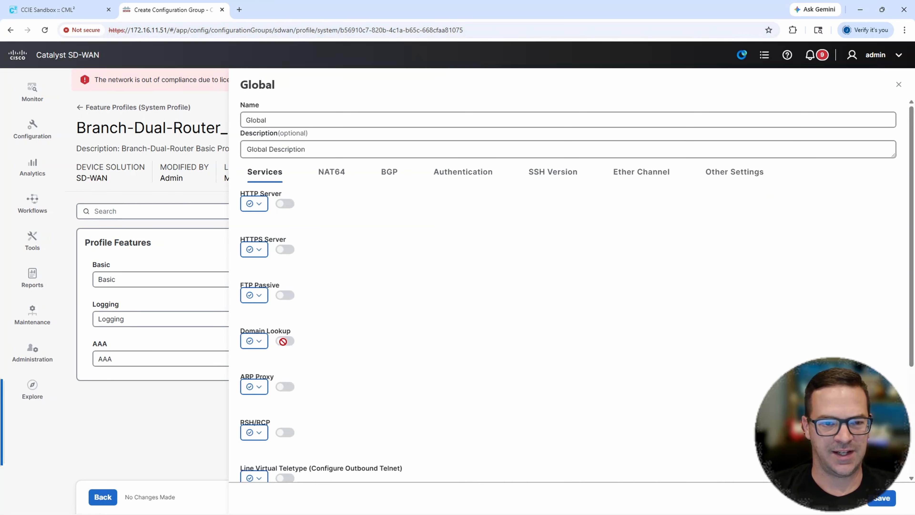
left_click(254, 341)
left_click(263, 367)
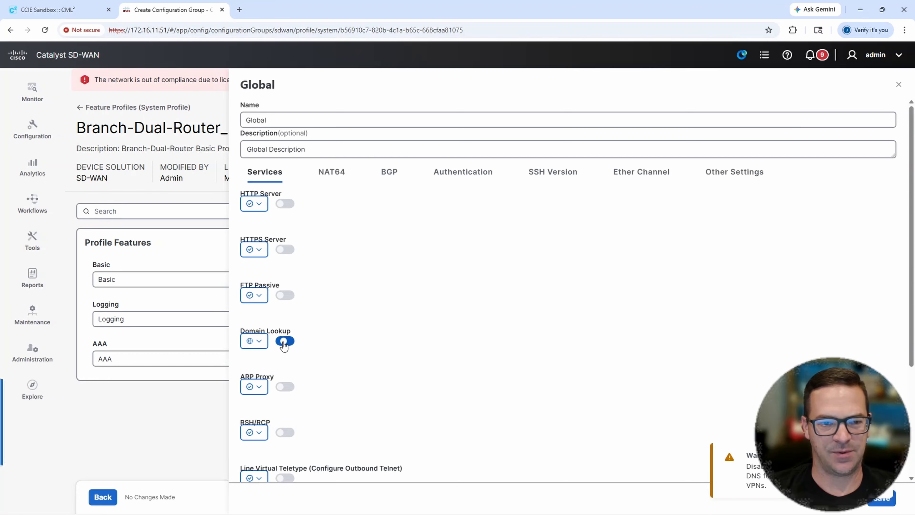
left_click(280, 343)
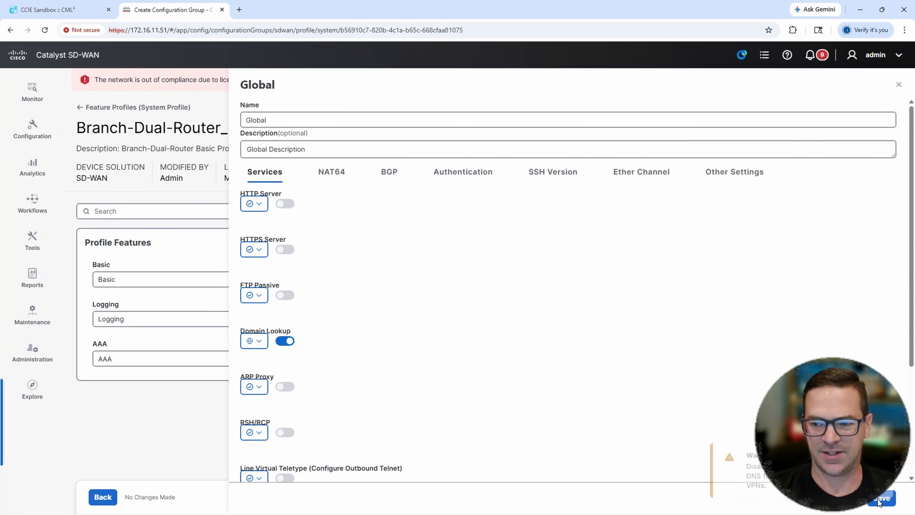
left_click(879, 498)
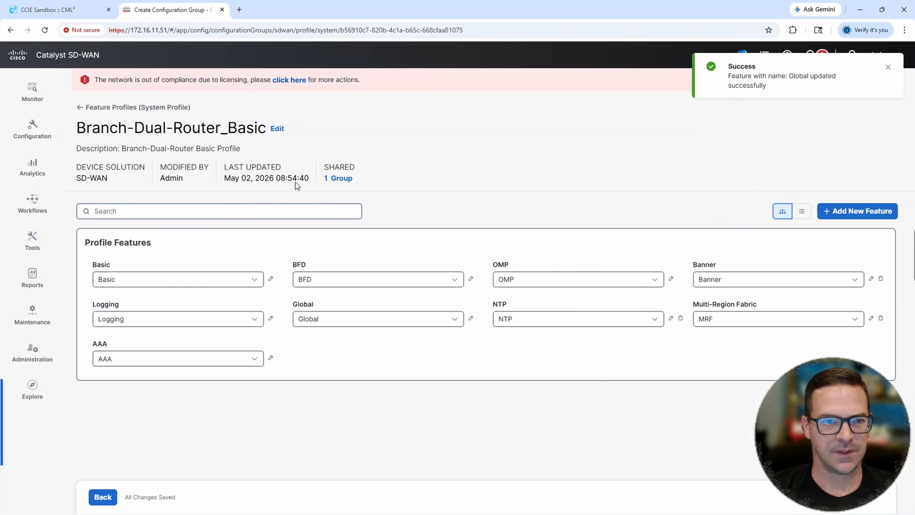
left_click(143, 108)
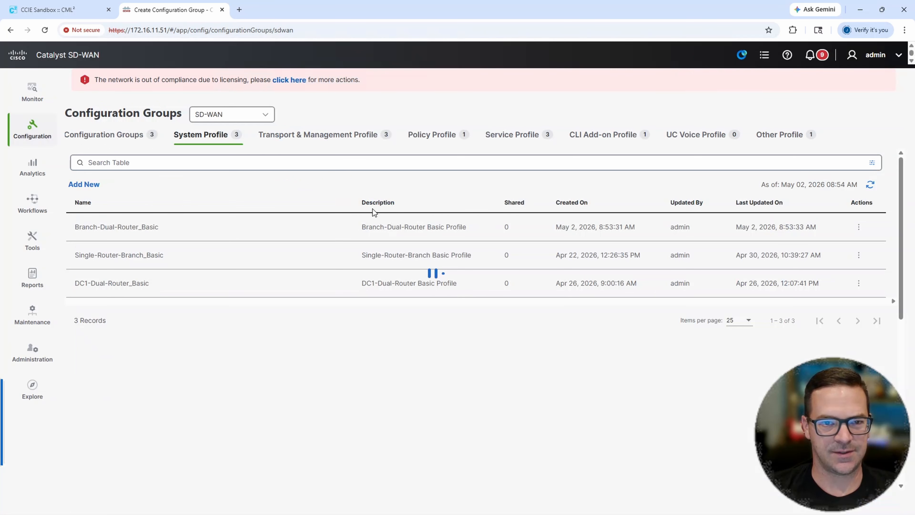
- Add an IPv4 DNS entry to the VPN0 transport VPN of the Branch-Dual-Router_WAN profile
left_click(332, 138)
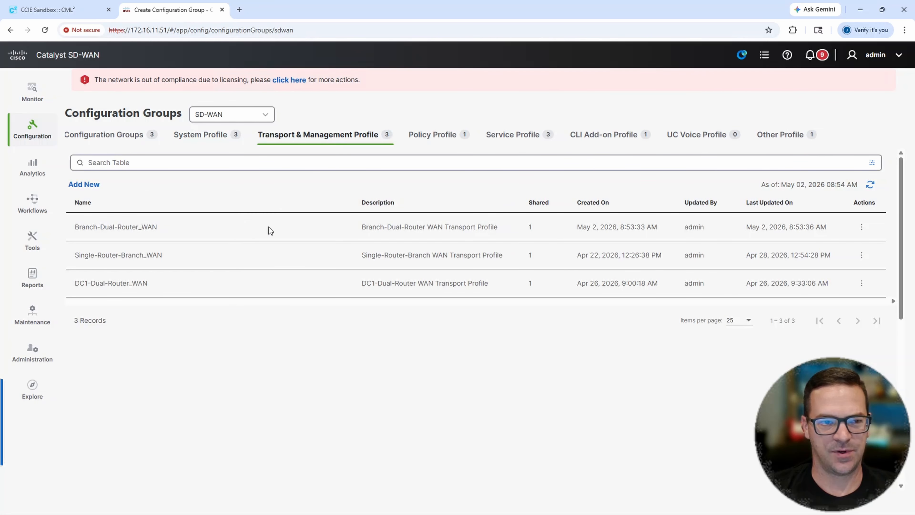
left_click(861, 226)
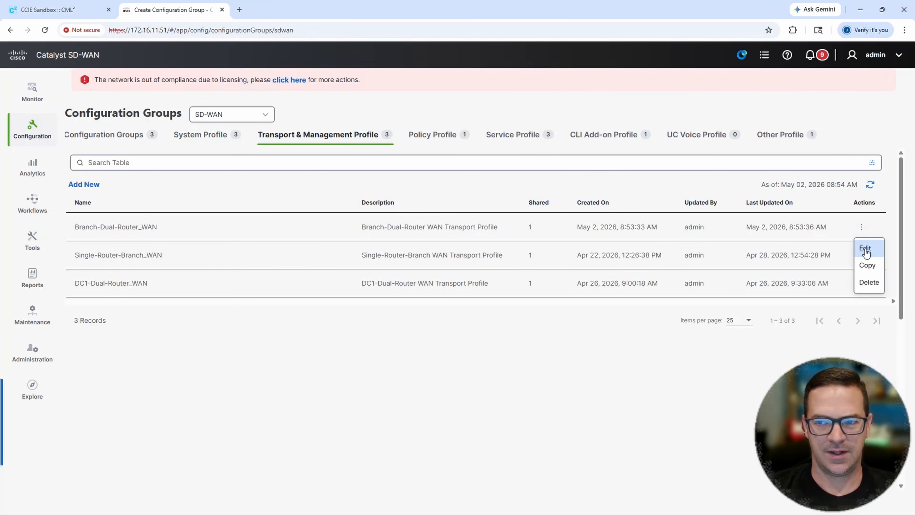
left_click(864, 248)
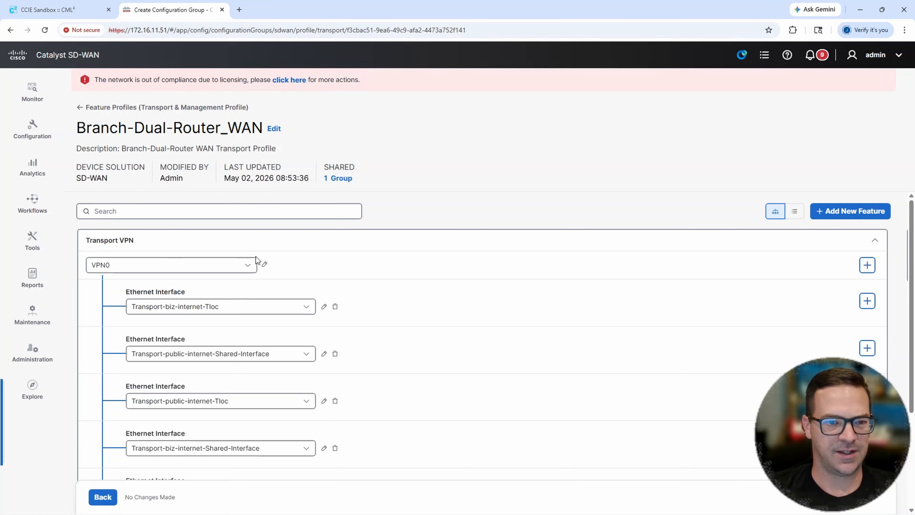
left_click(265, 264)
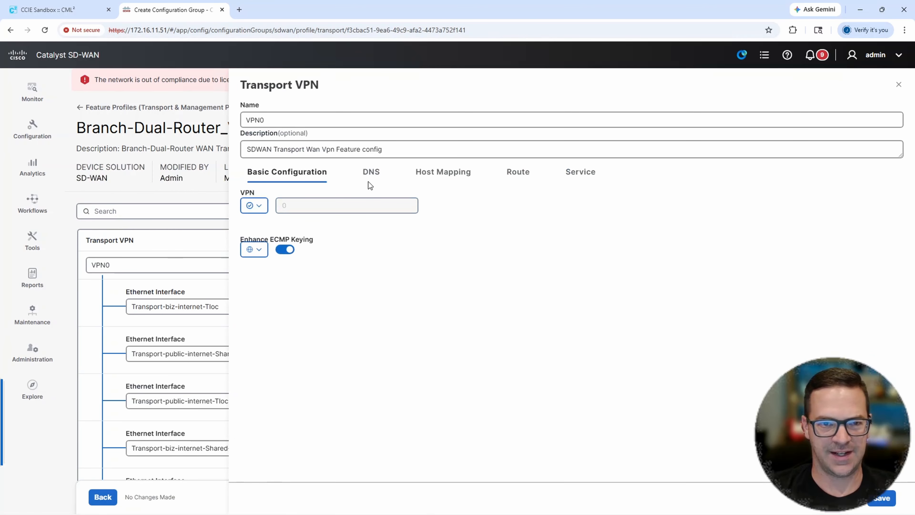
left_click(371, 175)
left_click(277, 207)
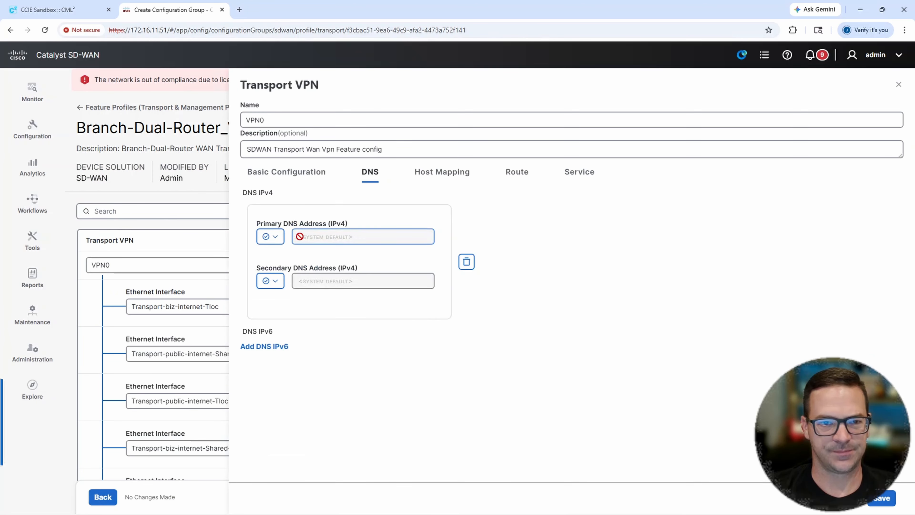
- Enter a global primary IPv4 DNS address for VPN0, save the feature and return to the profile list
left_click(270, 237)
left_click(284, 259)
left_click(323, 240)
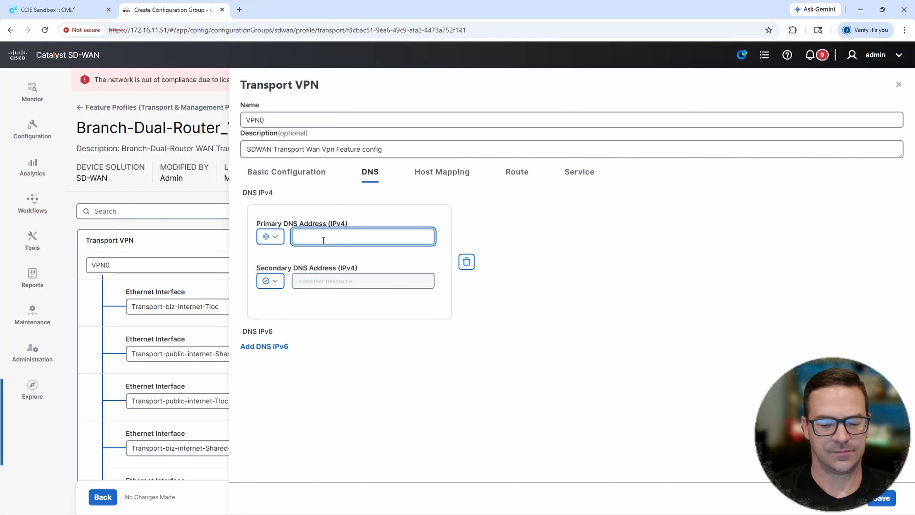
type("17")
key("BackSpace")
key("BackSpace")
type("172.16.11.10")
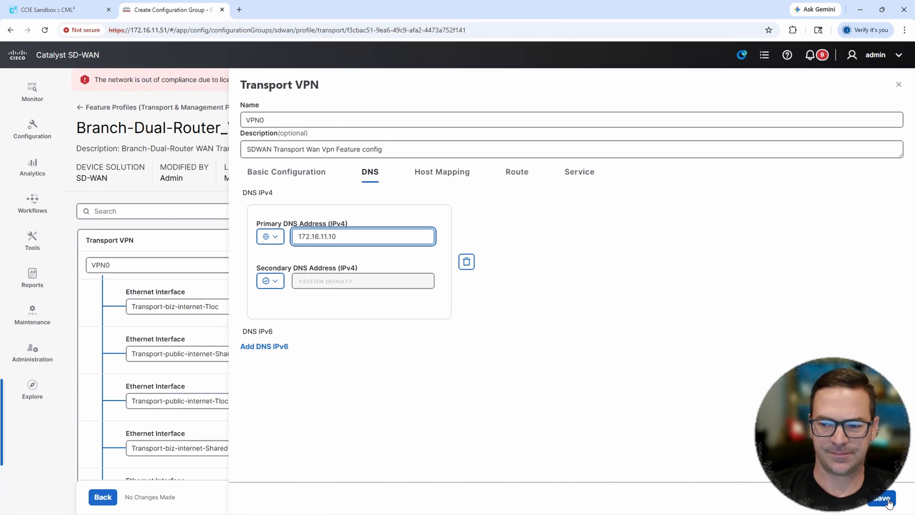
left_click(882, 498)
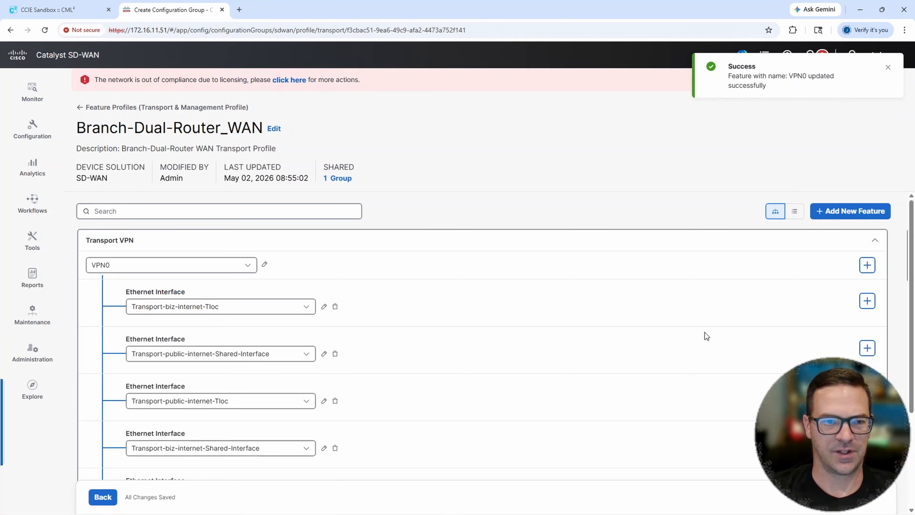
left_click(144, 107)
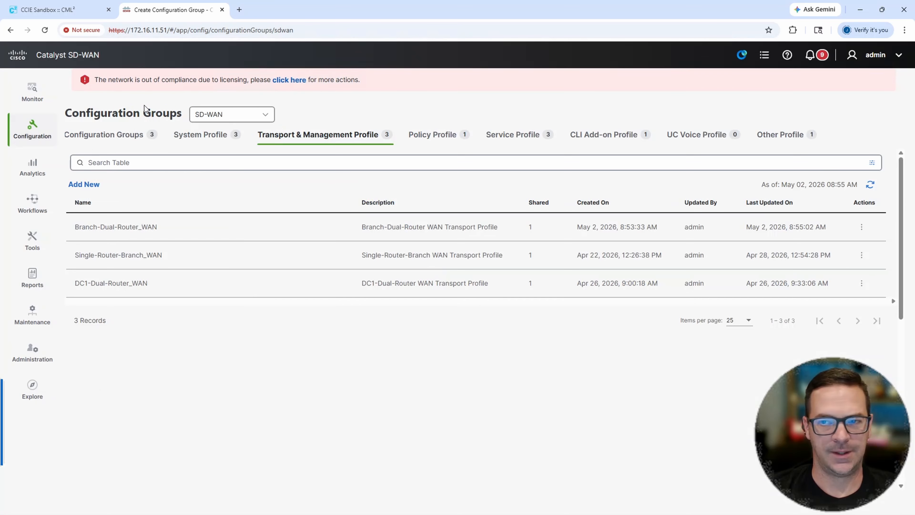
- Associate lon-ce-01 and lon-ce-02 of SITE_5 with the Branch-Dual-Router group, tagged EdgeDevice_01 and EdgeDevice_02 respectively
left_click(124, 138)
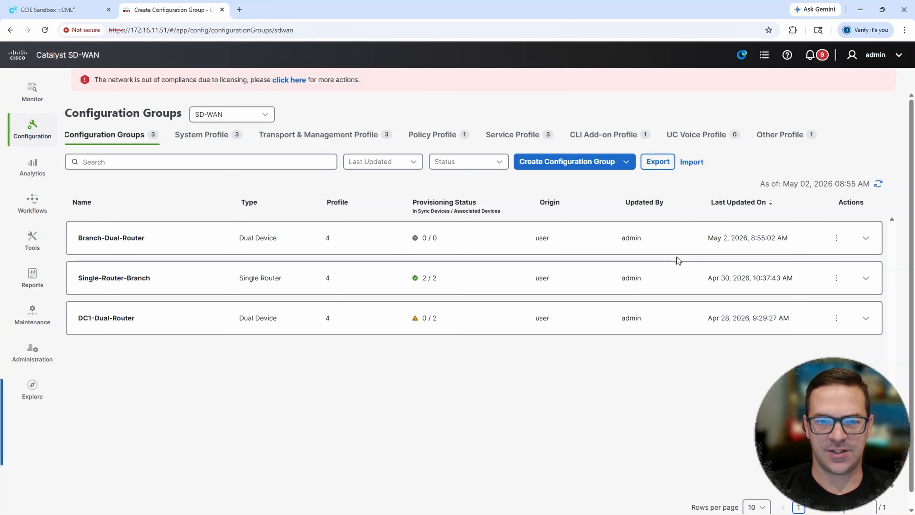
left_click(866, 237)
left_click(735, 305)
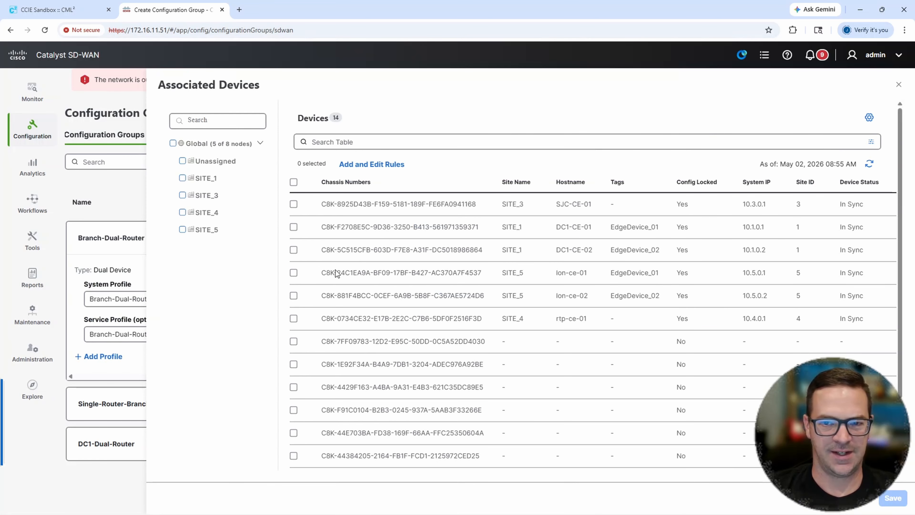
left_click(294, 272)
left_click(294, 296)
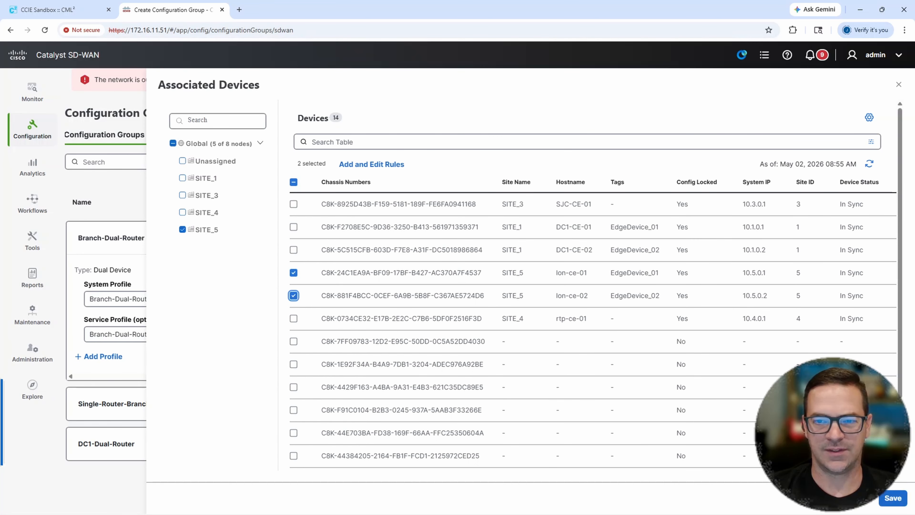
left_click(893, 498)
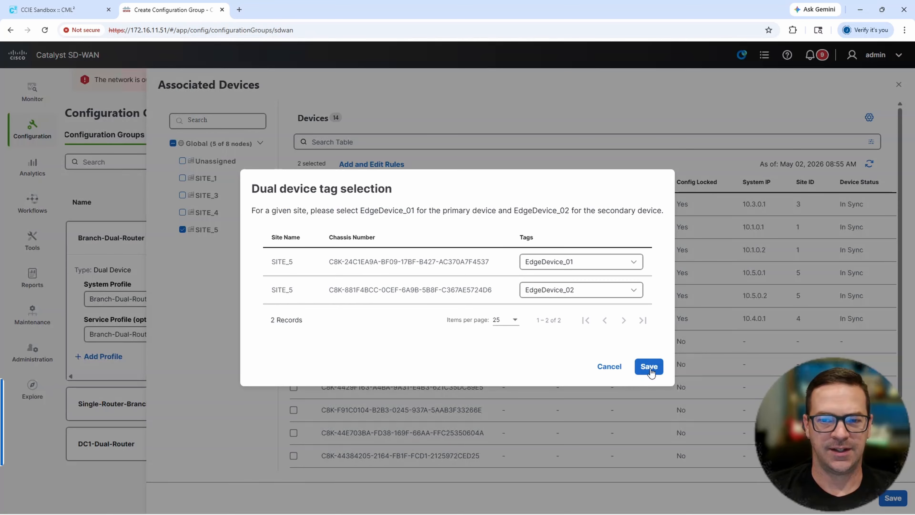
left_click(651, 368)
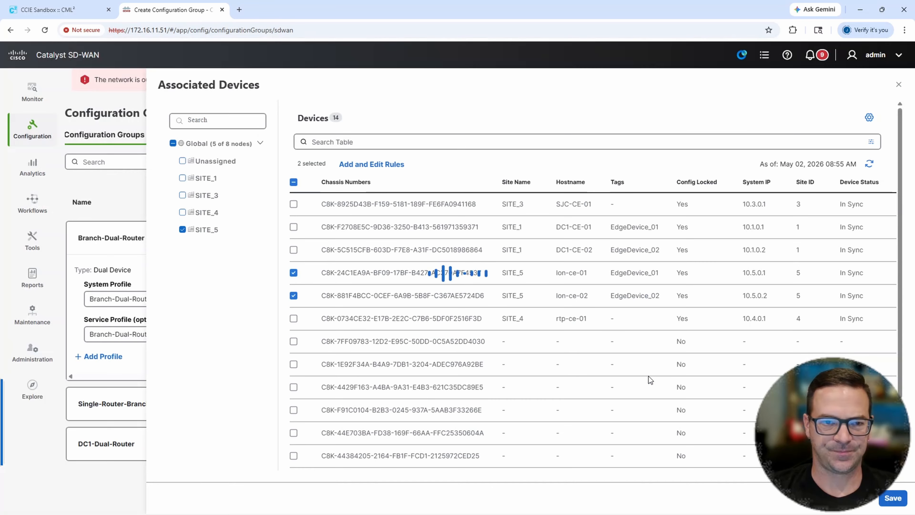
- Start deploying Branch-Dual-Router to both SITE_5 devices and review the system values of EdgeDevice_01
left_click(702, 337)
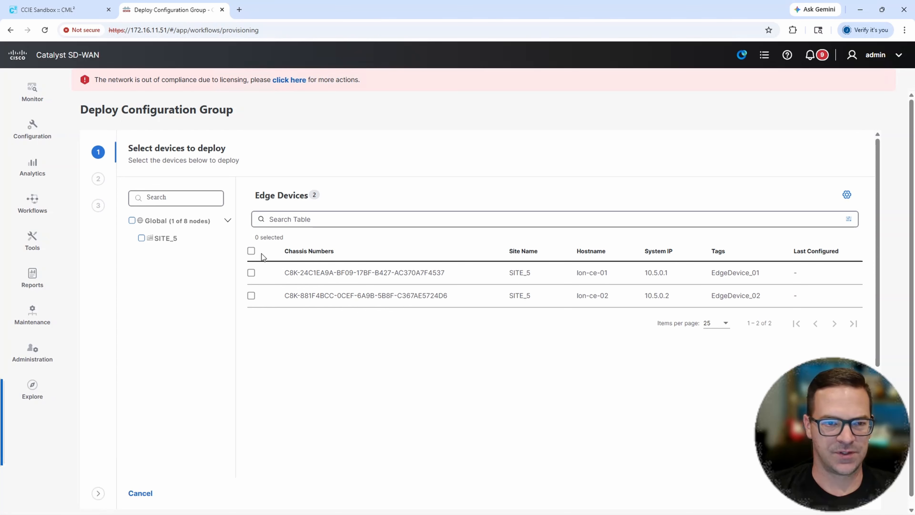
left_click(251, 250)
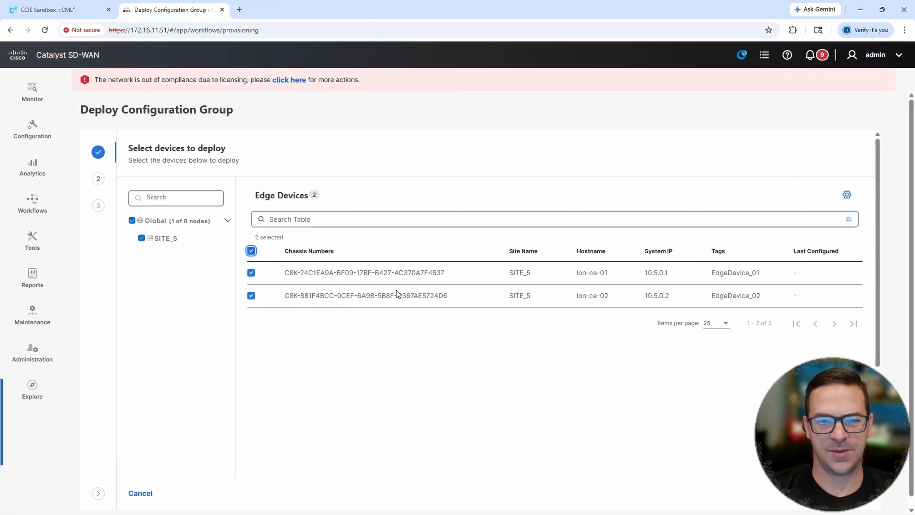
left_click(854, 493)
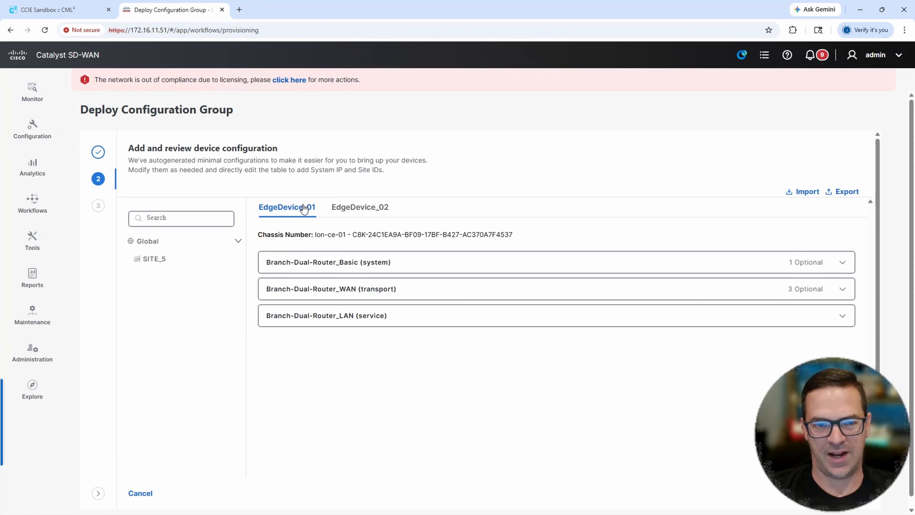
left_click(320, 267)
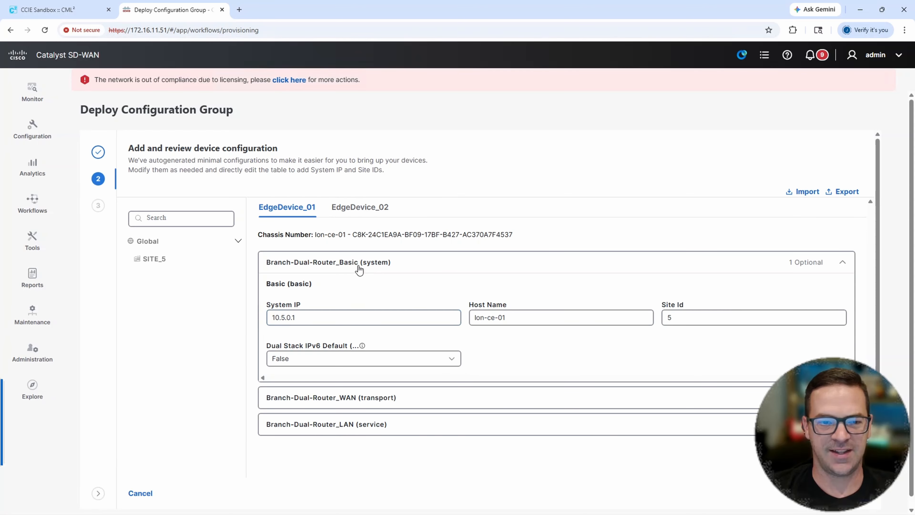
double_click(303, 317)
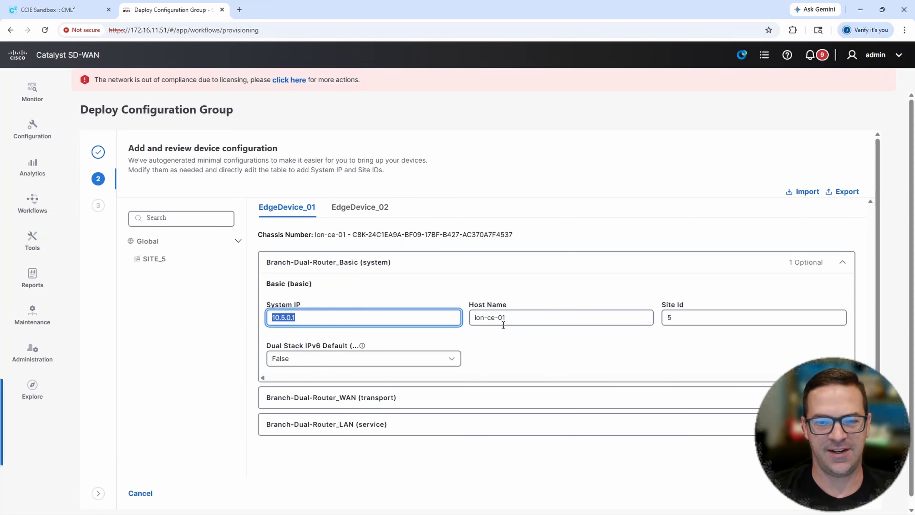
left_click(367, 266)
- Set EdgeDevice_01's VPN0 next hops in the WAN transport section: BIZ-INET-NEXT-HOP 100.1.5.5 and PUB-INET-NEXT-HOP 100.2.5.6
left_click(366, 288)
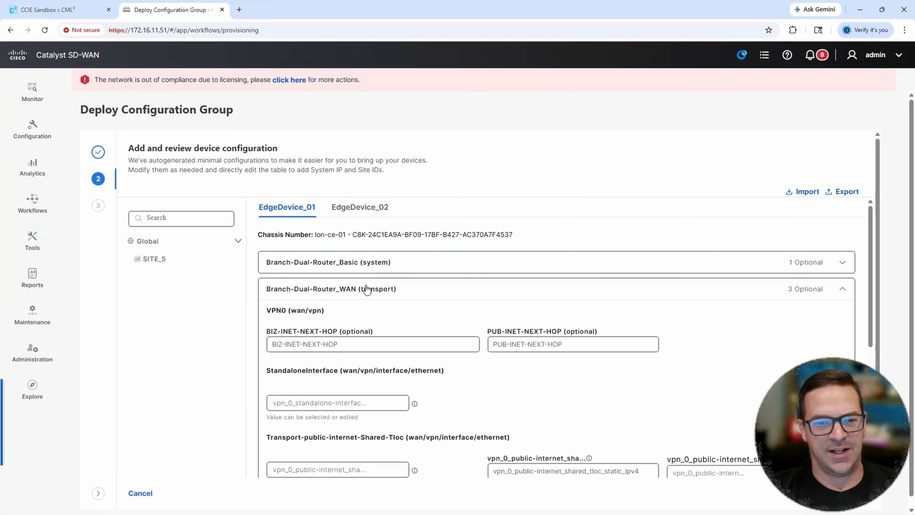
scroll(384, 310, "down", 2)
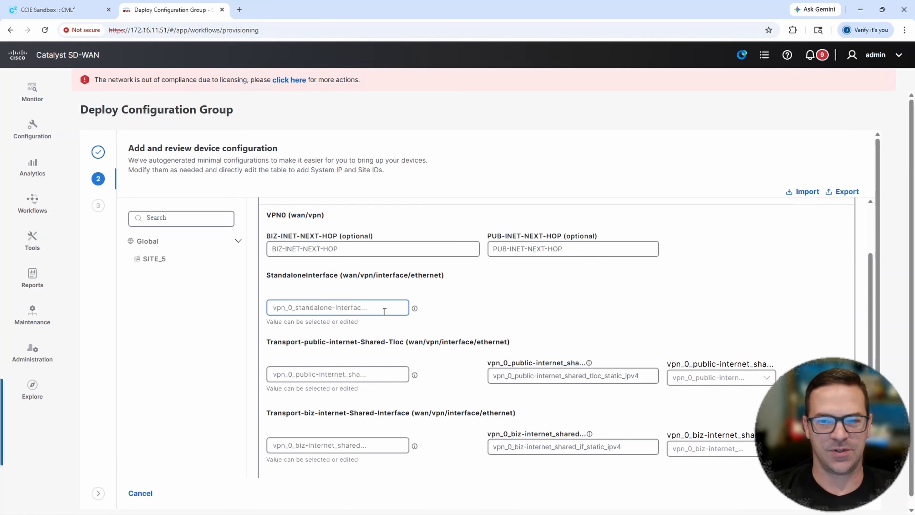
scroll(384, 312, "up", 1)
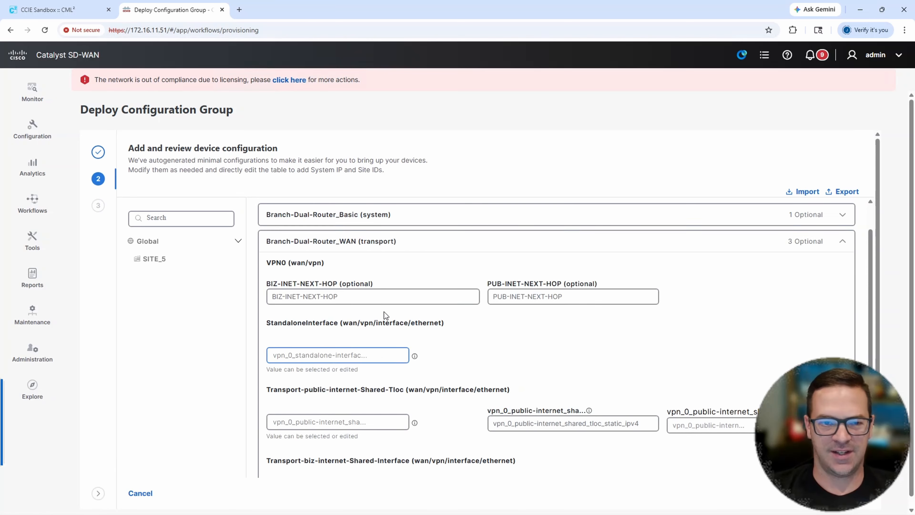
left_click(346, 296)
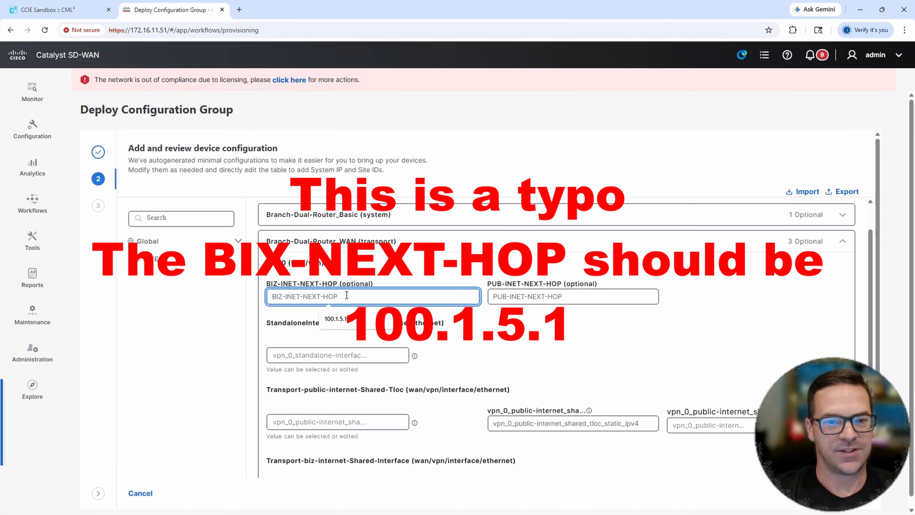
type("100")
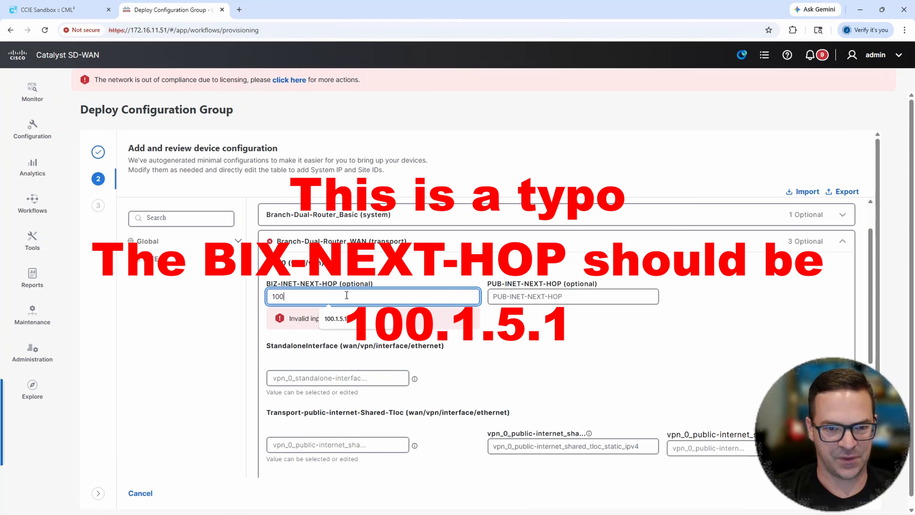
type(".1.")
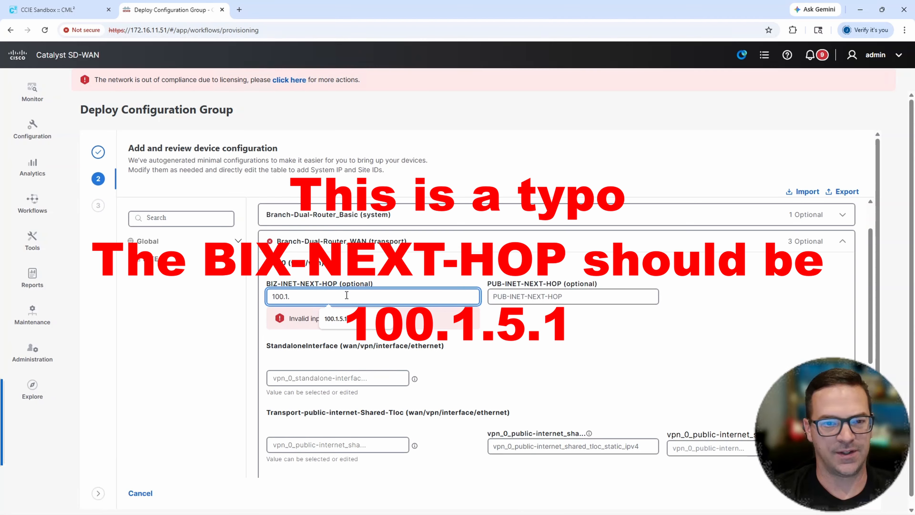
type("5.5")
key("Tab")
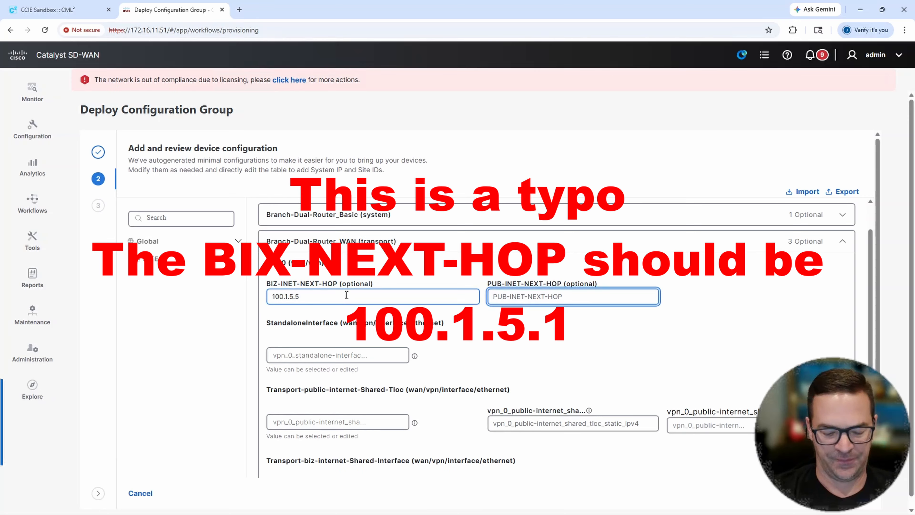
type("100.2")
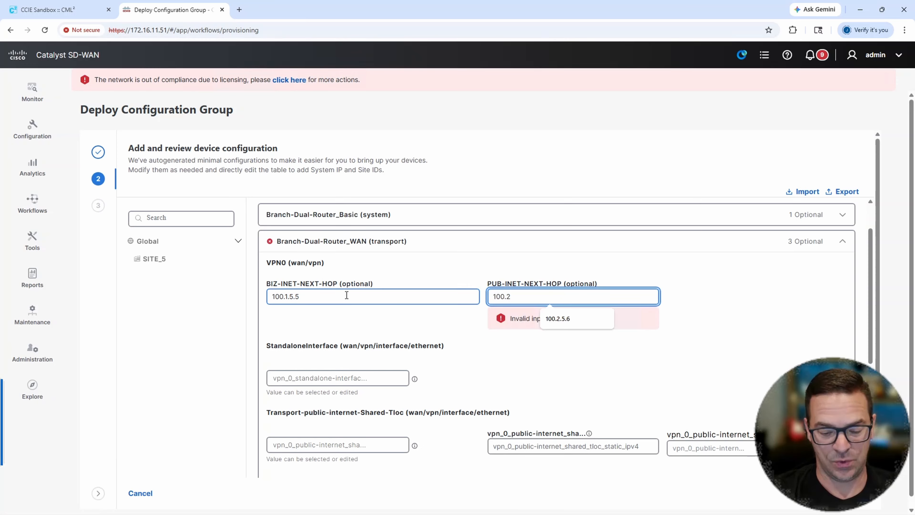
type(".5.6")
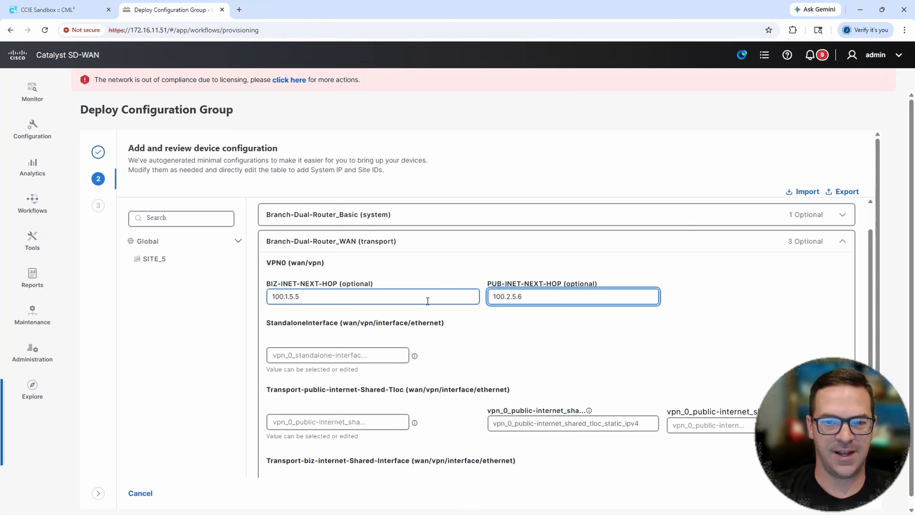
- Set the VPN0 StandaloneInterface name to GigabitEthernet2 for EdgeDevice_01
left_click_drag(528, 296, 496, 297)
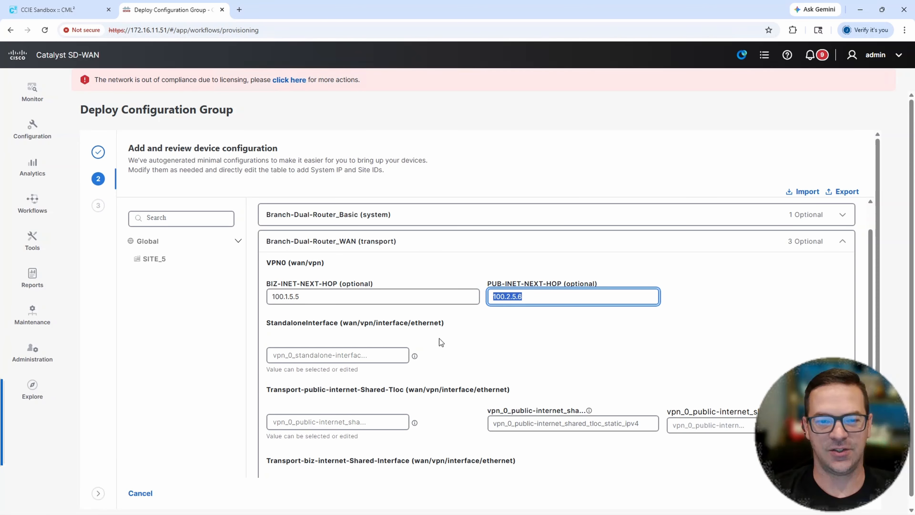
left_click(346, 353)
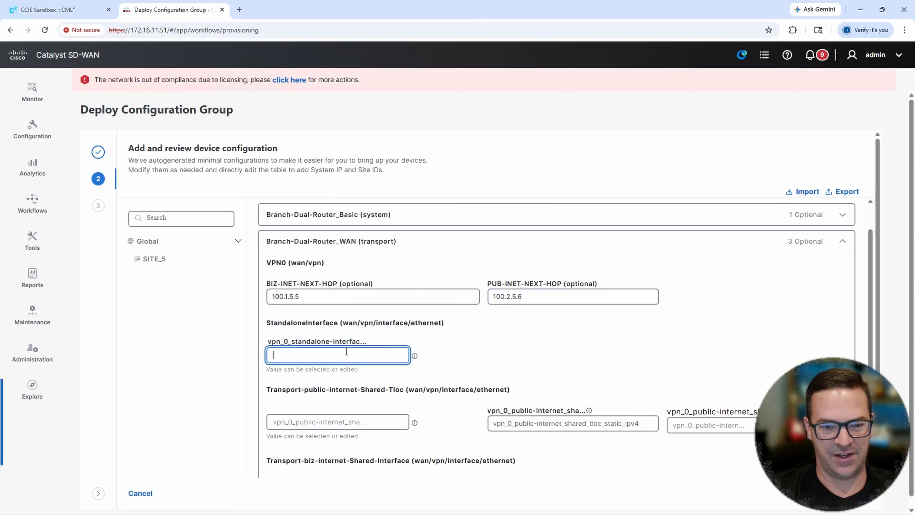
type("Gig")
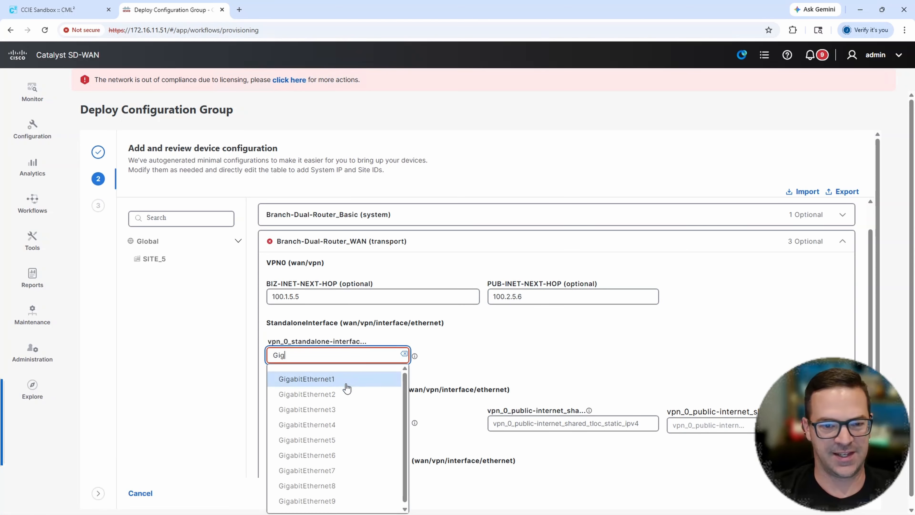
left_click(341, 395)
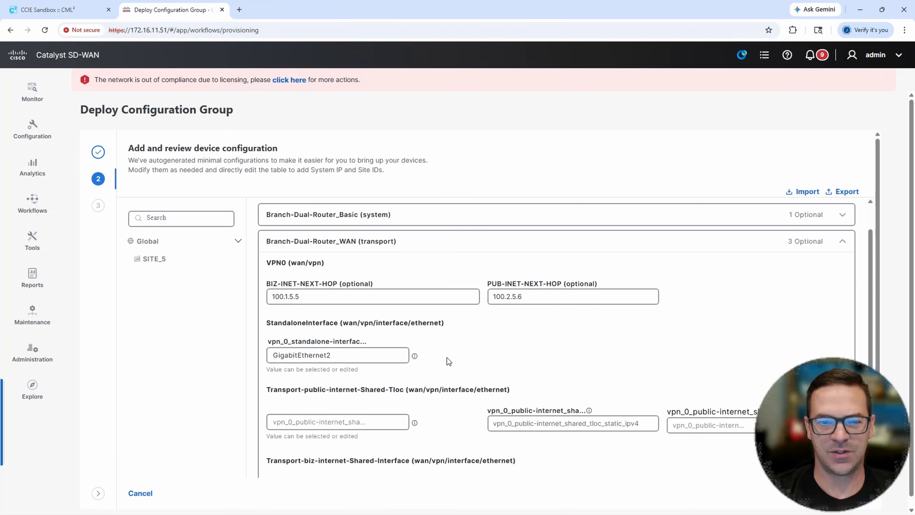
- Set the interface name of Transport-public-internet-Shared-Tloc to GigabitEthernet2.200
scroll(446, 358, "down", 3)
left_click(345, 327)
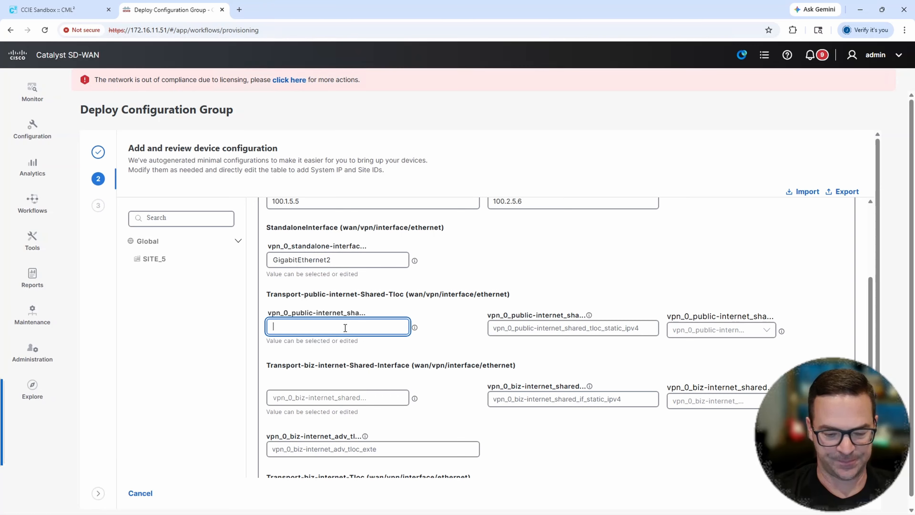
type("Gig")
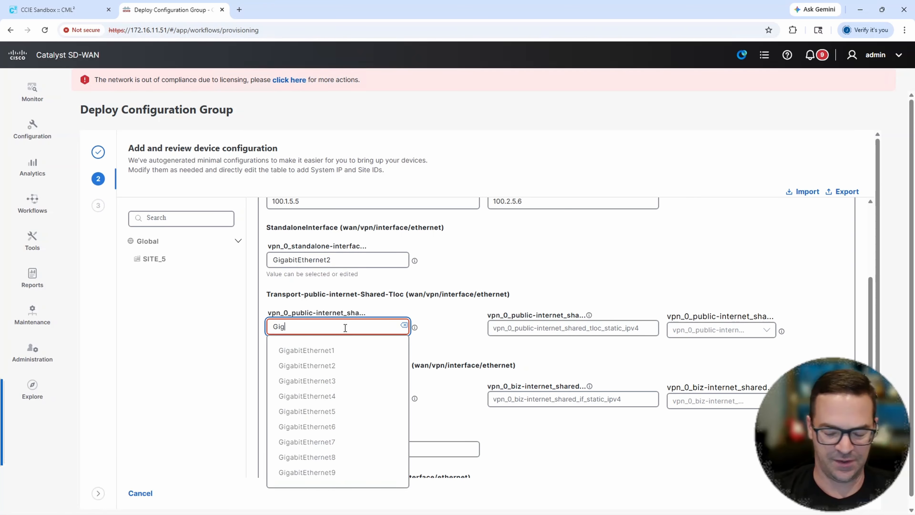
left_click(337, 365)
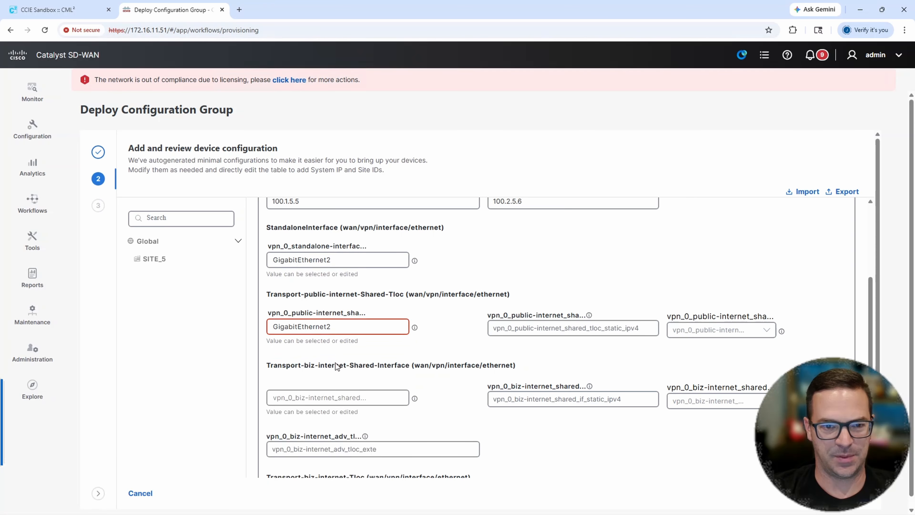
left_click(345, 326)
type(".200")
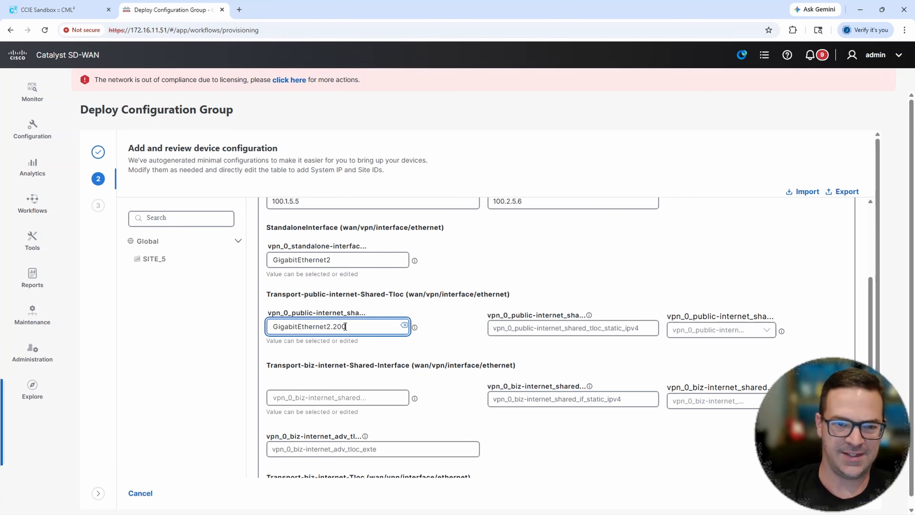
- Give Transport-public-internet-Shared-Tloc the static IPv4 address 100.2.5.5 with mask /30, comparing the address with PUB-INET-NEXT-HOP
left_click(514, 326)
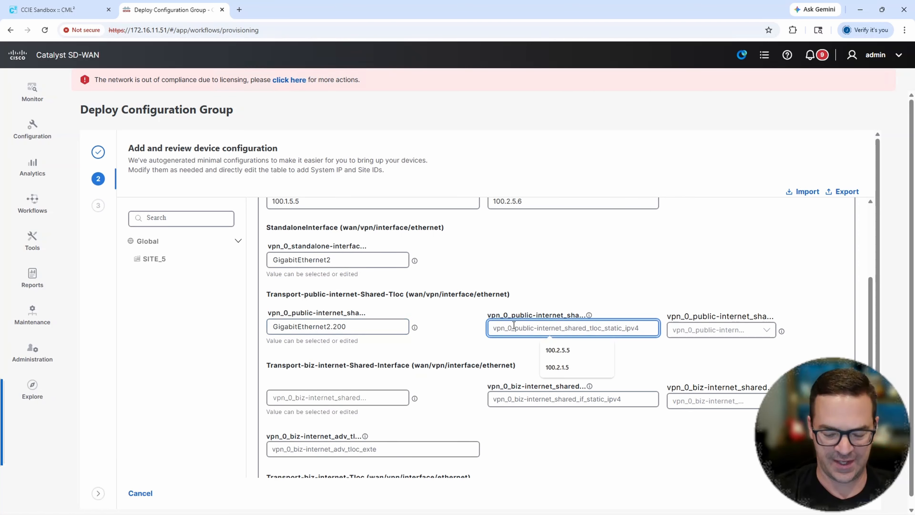
type("100.2.")
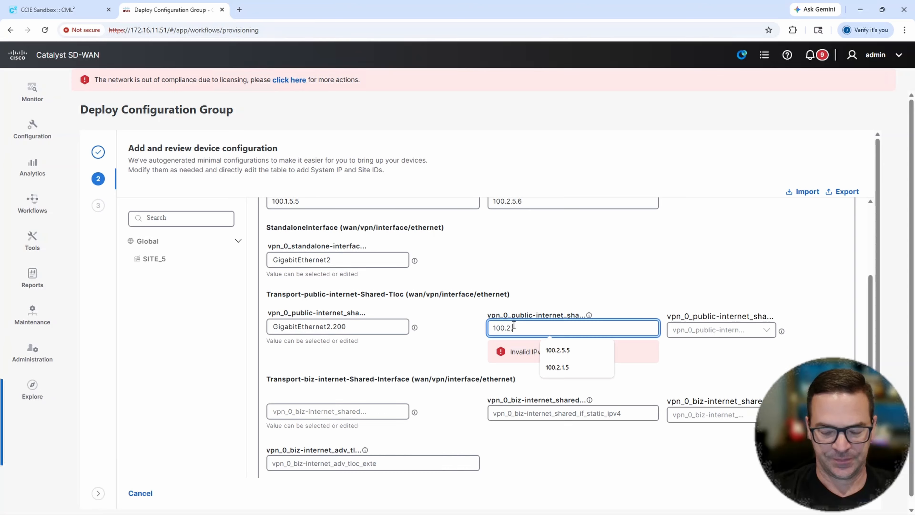
type("5.5")
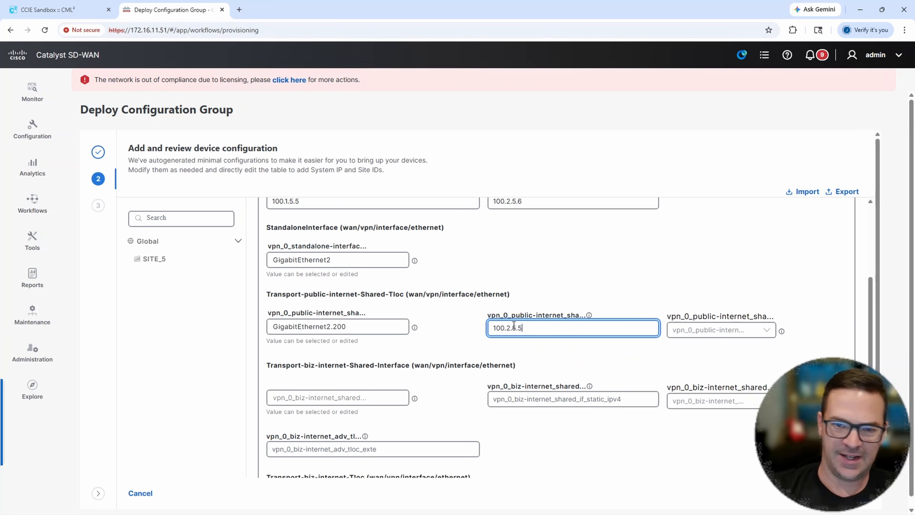
left_click_drag(540, 327, 449, 328)
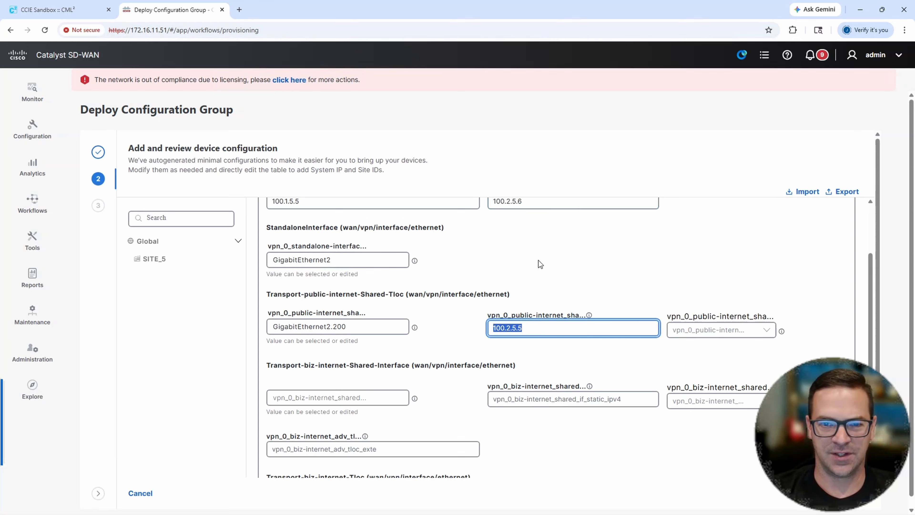
scroll(539, 261, "up", 1)
left_click_drag(524, 249, 493, 254)
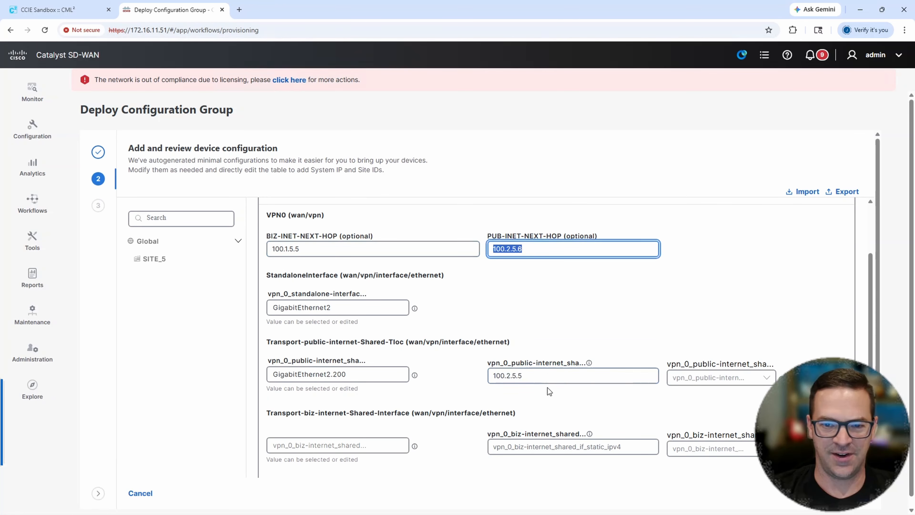
left_click_drag(524, 375, 491, 377)
left_click_drag(525, 250, 490, 251)
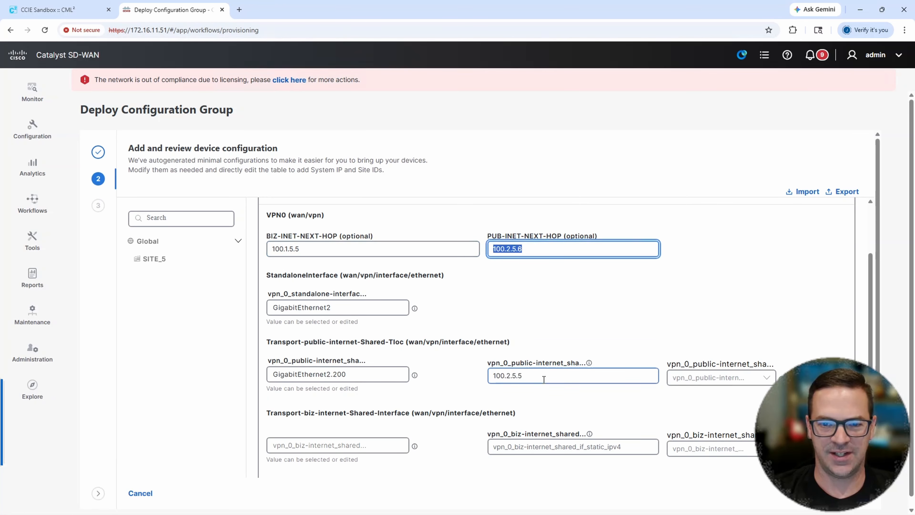
left_click_drag(544, 377, 485, 375)
left_click_drag(529, 253, 482, 250)
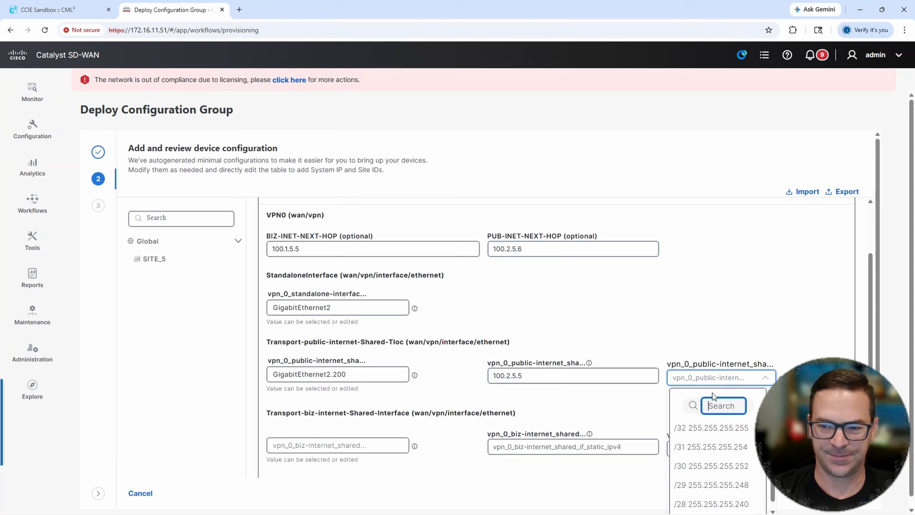
left_click(712, 466)
- Set the interface name of Transport-biz-internet-Shared-Interface to GigabitEthernet2.100
scroll(383, 354, "down", 3)
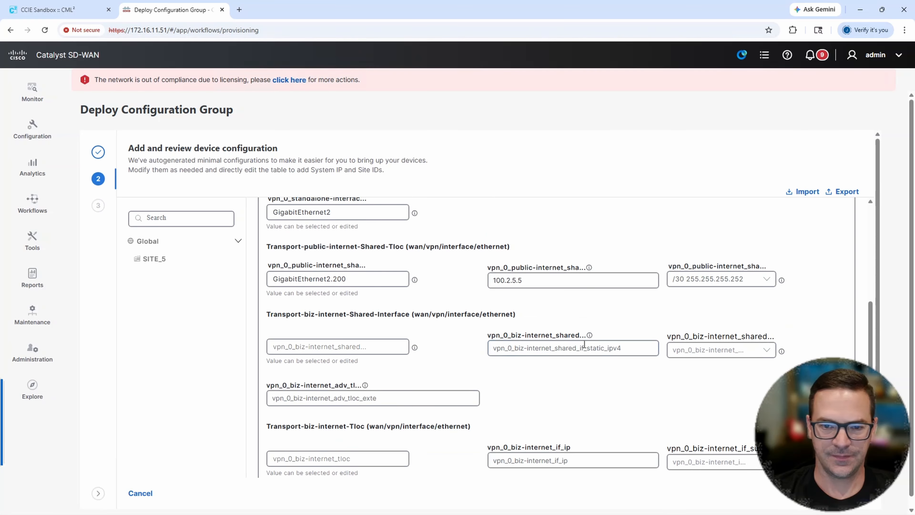
left_click(343, 345)
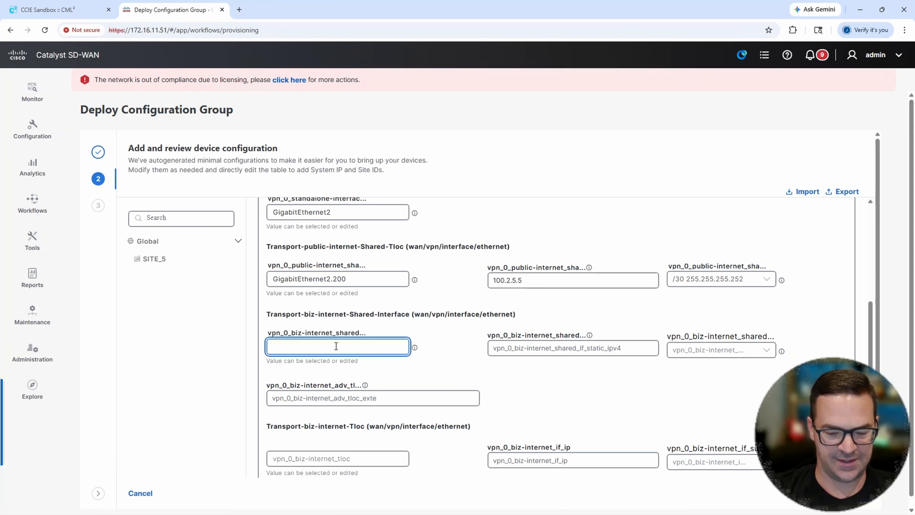
type("Gig")
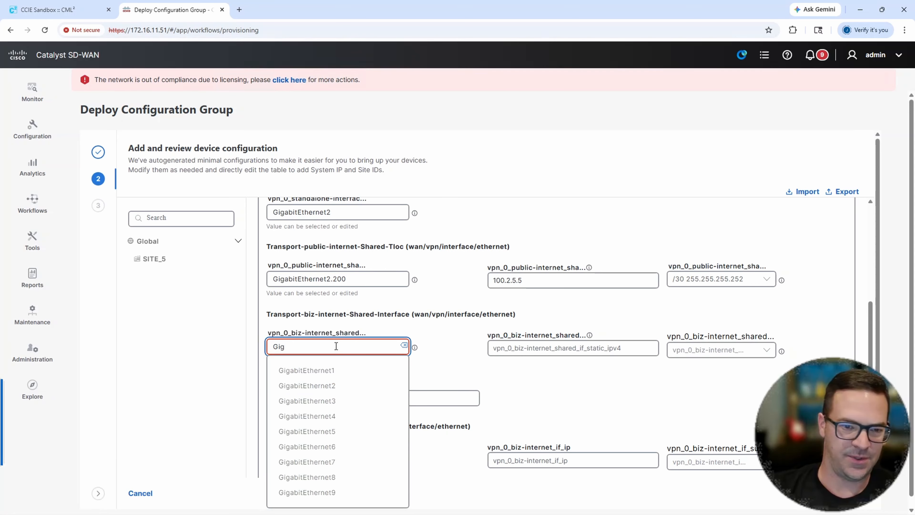
left_click(339, 378)
left_click(349, 347)
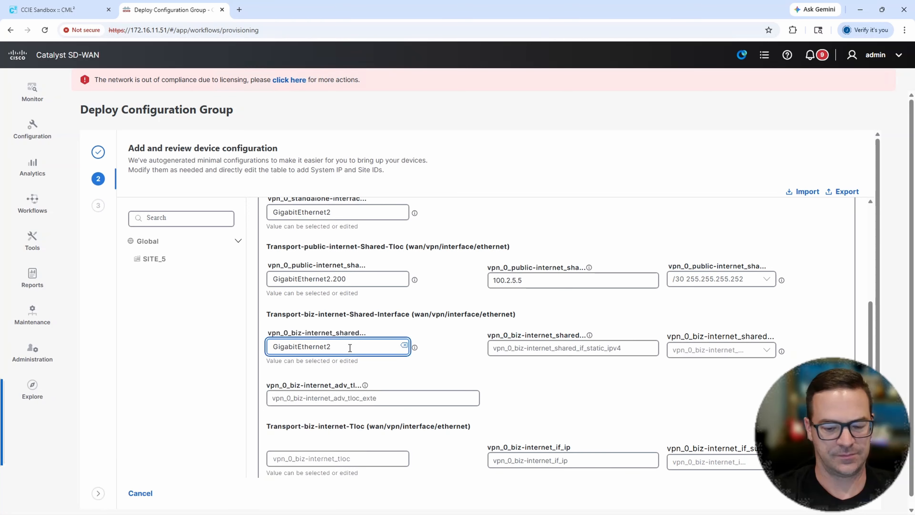
type(".100")
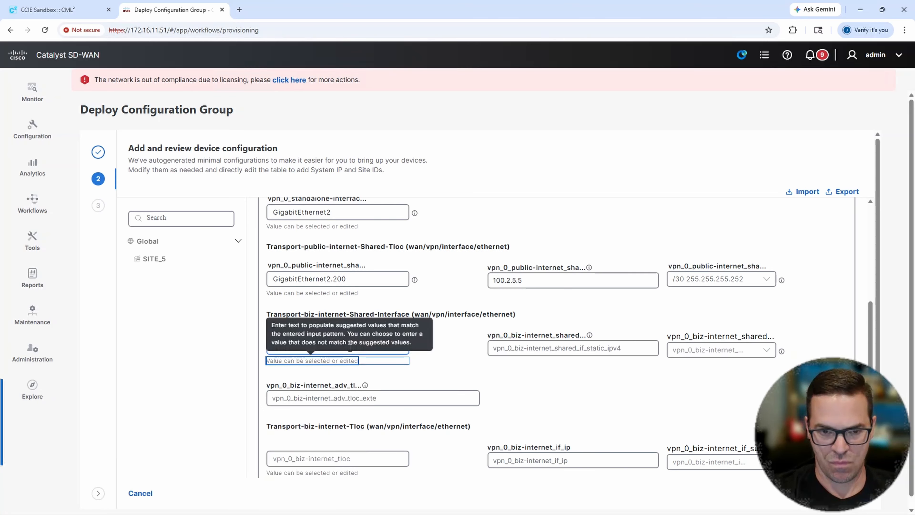
- Give Transport-biz-internet-Shared-Interface the static IPv4 address 100.1.5.5 with subnet mask /30 255.255.255.252
left_click(554, 349)
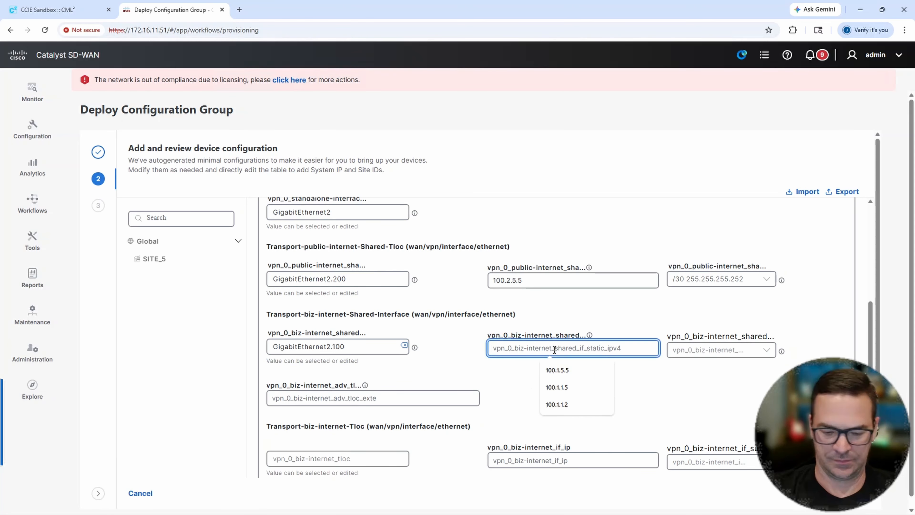
type("100.1.5.5")
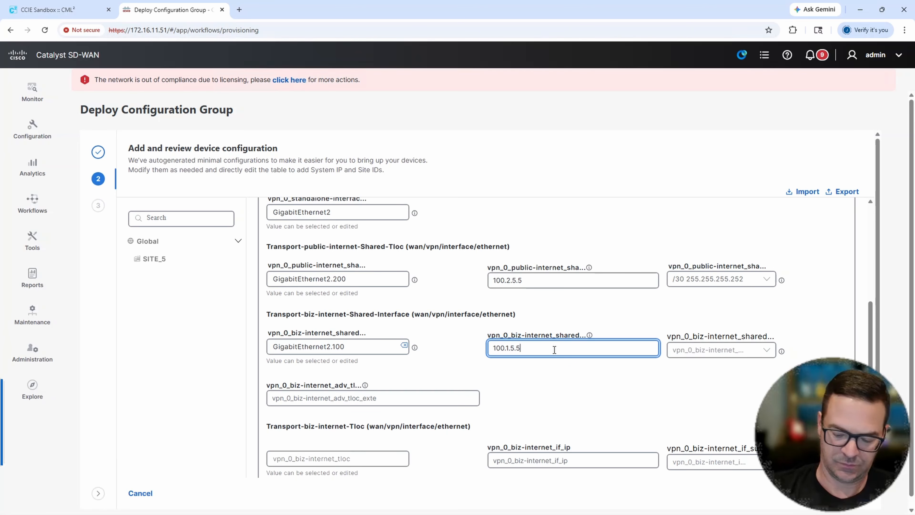
left_click(702, 352)
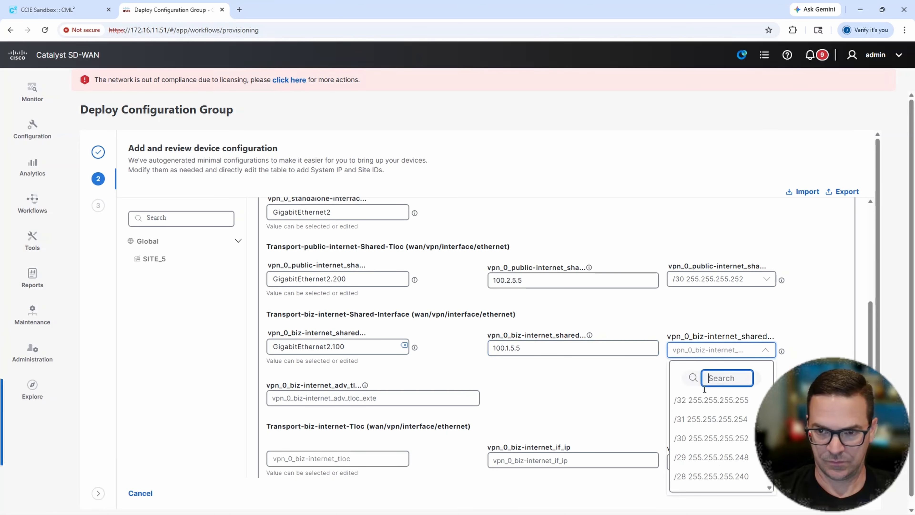
left_click(702, 438)
- Set the TLOC extension of Transport-biz-internet-Shared-Interface to GigabitEthernet1
scroll(594, 382, "down", 1)
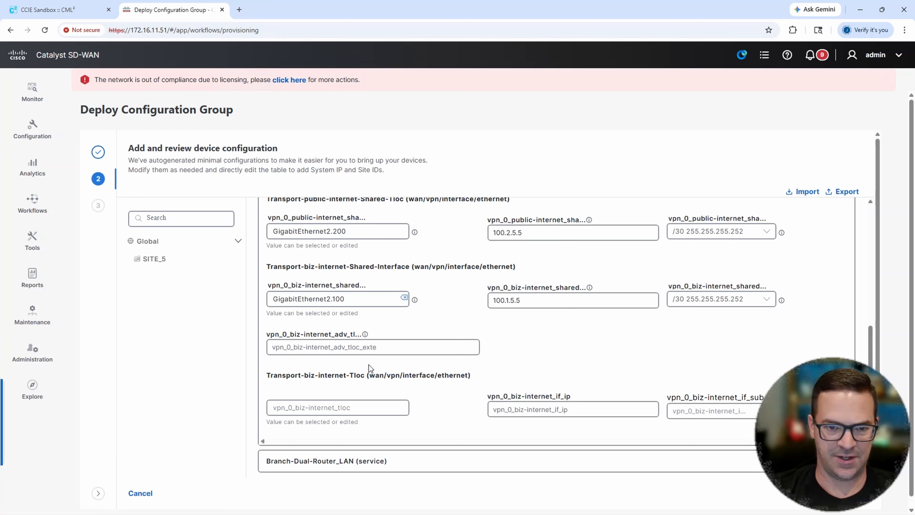
left_click(370, 348)
type("Gig")
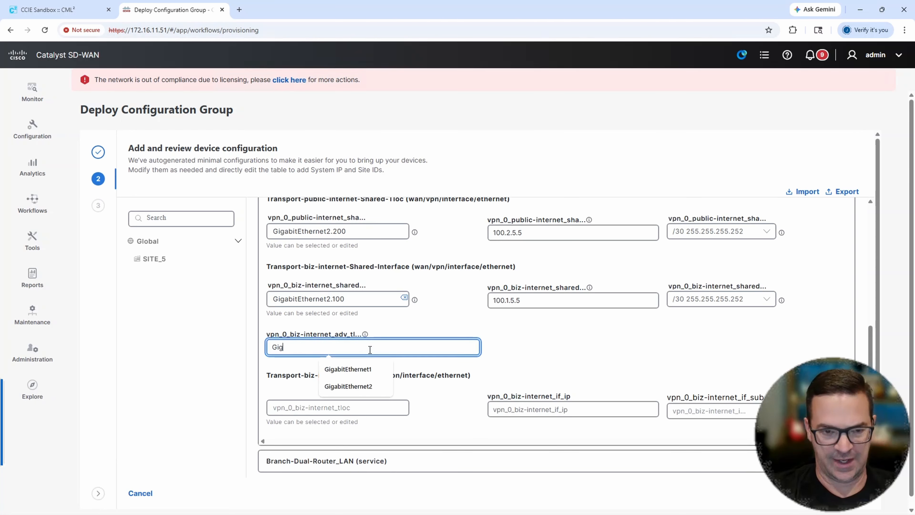
left_click(362, 373)
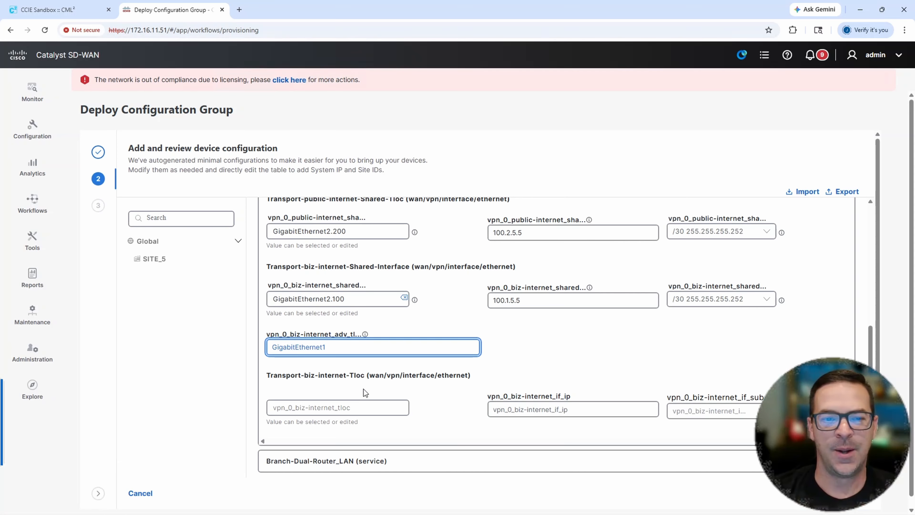
- Set the Transport-biz-internet-Tloc interface to GigabitEthernet1 and its IP address to 100.1.5.2
scroll(361, 388, "down", 1)
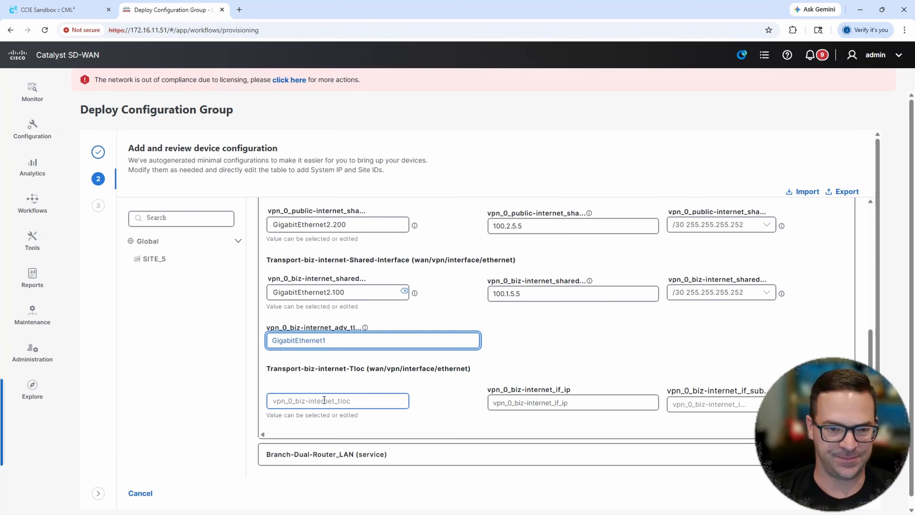
left_click(317, 404)
scroll(337, 393, "down", 1)
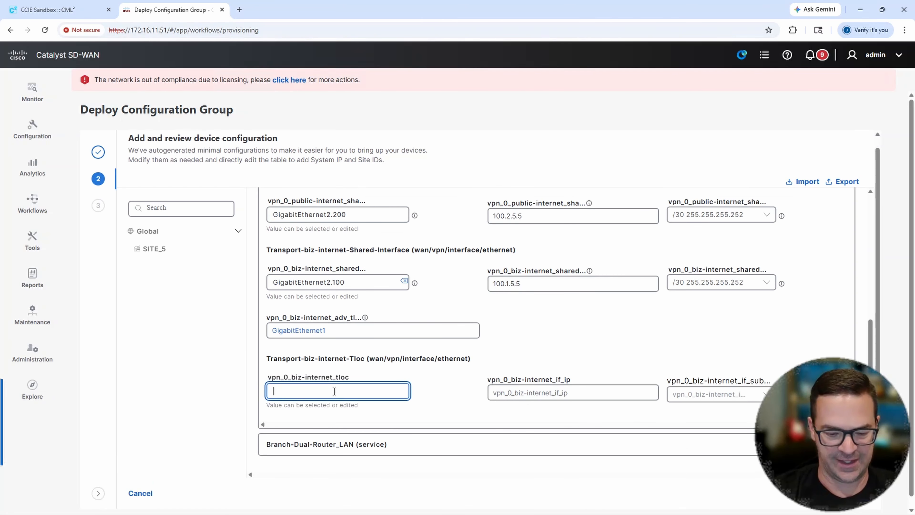
type("Gig")
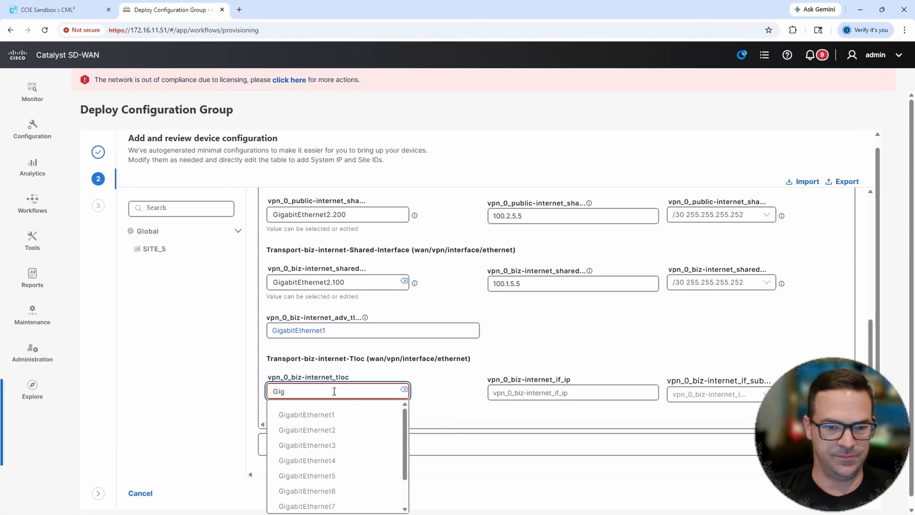
left_click(336, 418)
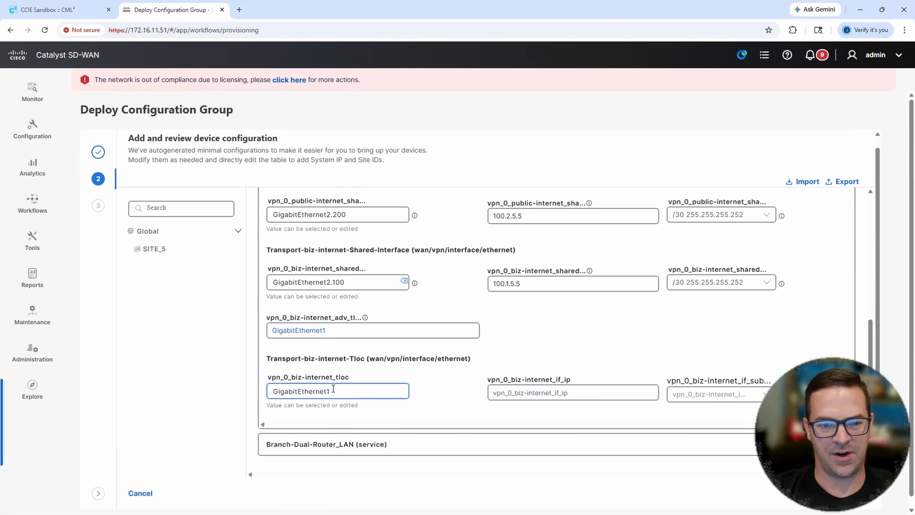
left_click_drag(330, 391, 265, 391)
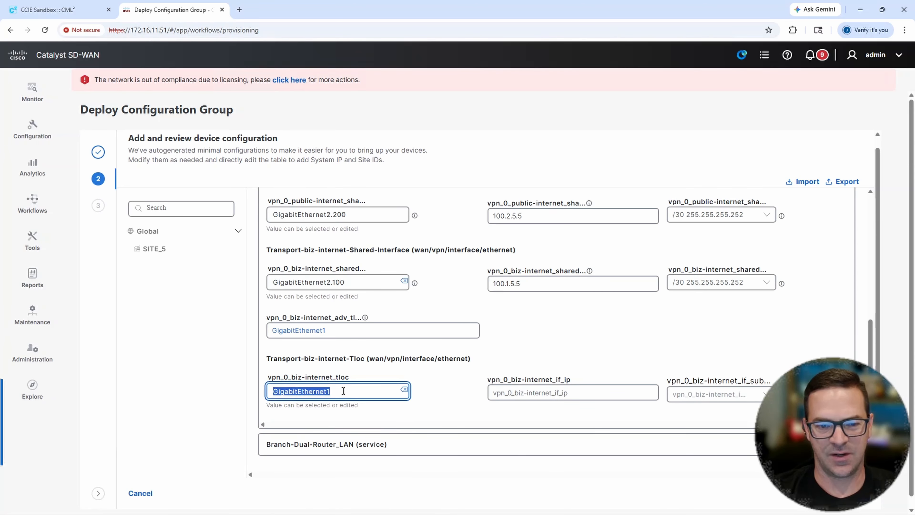
left_click(532, 388)
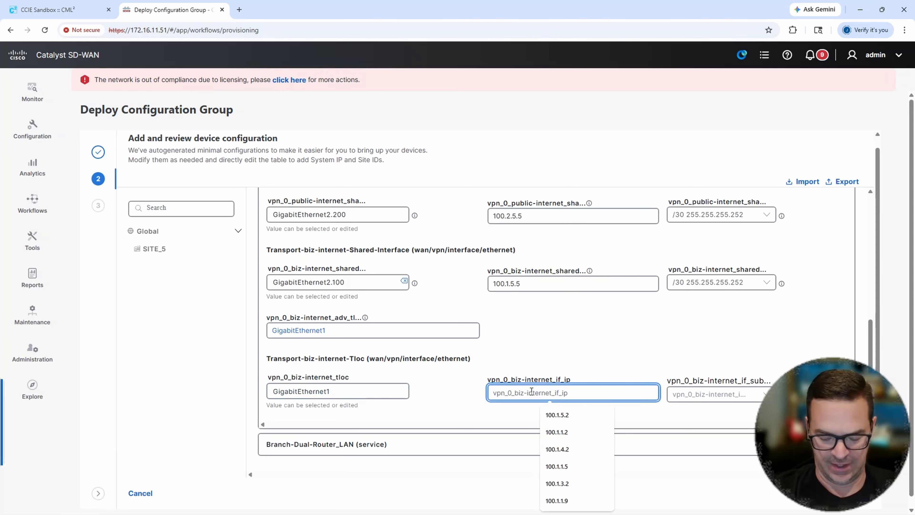
type("100.1")
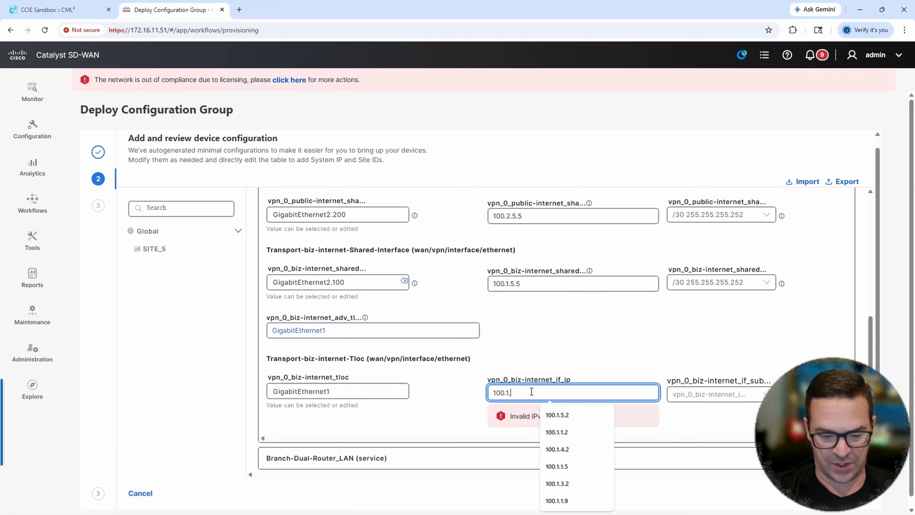
type(".5.")
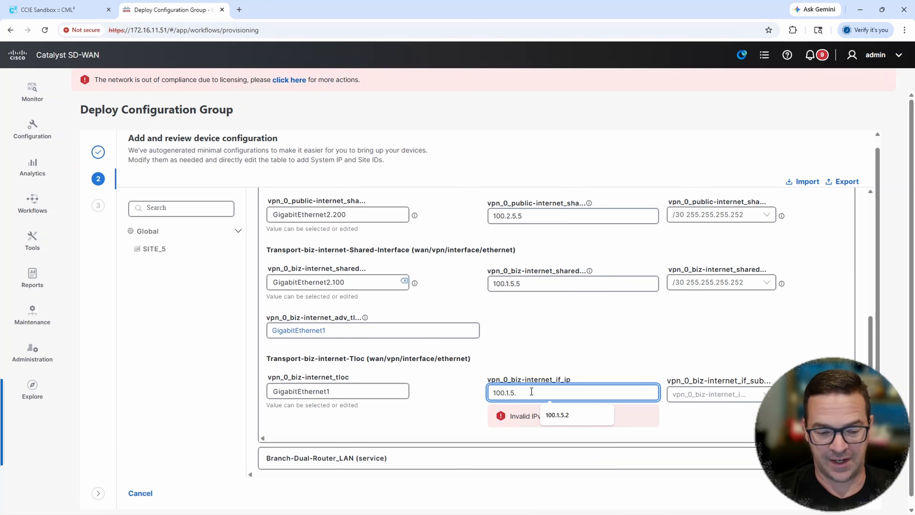
type("2")
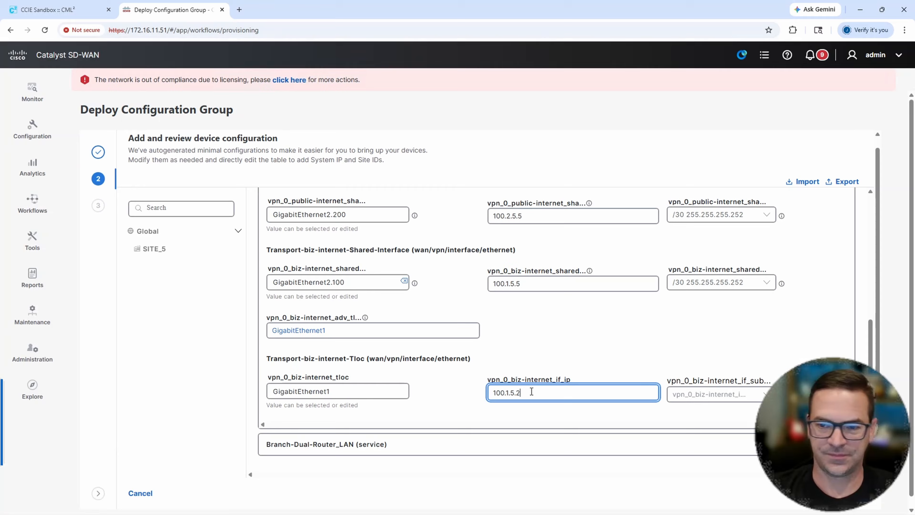
- Set the subnet mask of Transport-biz-internet-Tloc to /30 255.255.255.252 and collapse the Branch-Dual-Router_WAN section
left_click(714, 397)
left_click(704, 482)
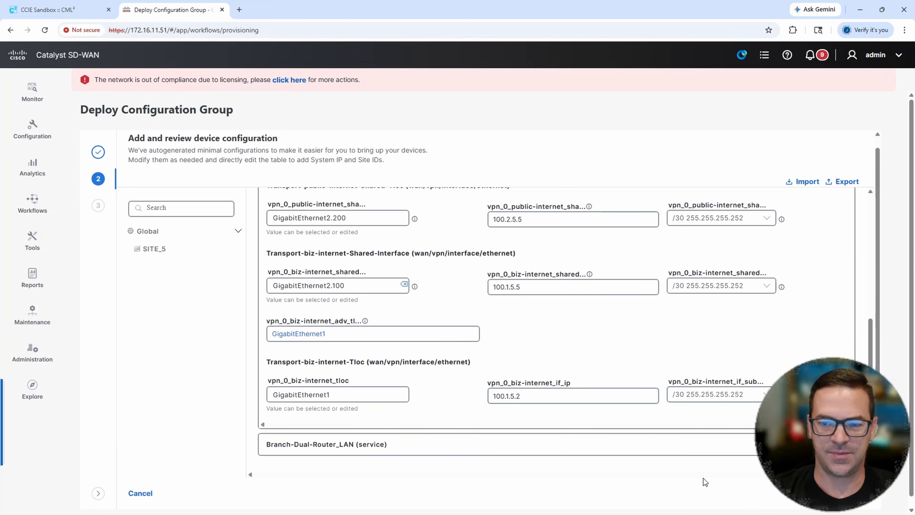
scroll(502, 352, "up", 2)
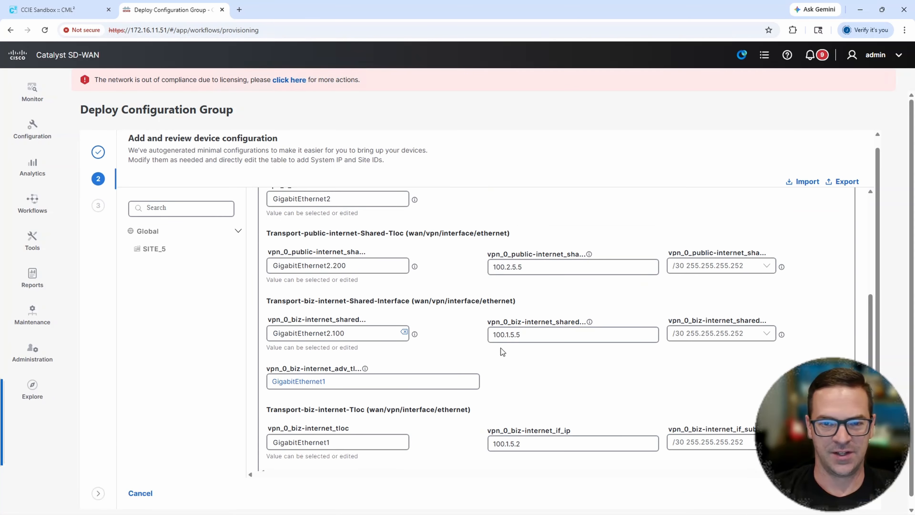
scroll(488, 342, "up", 5)
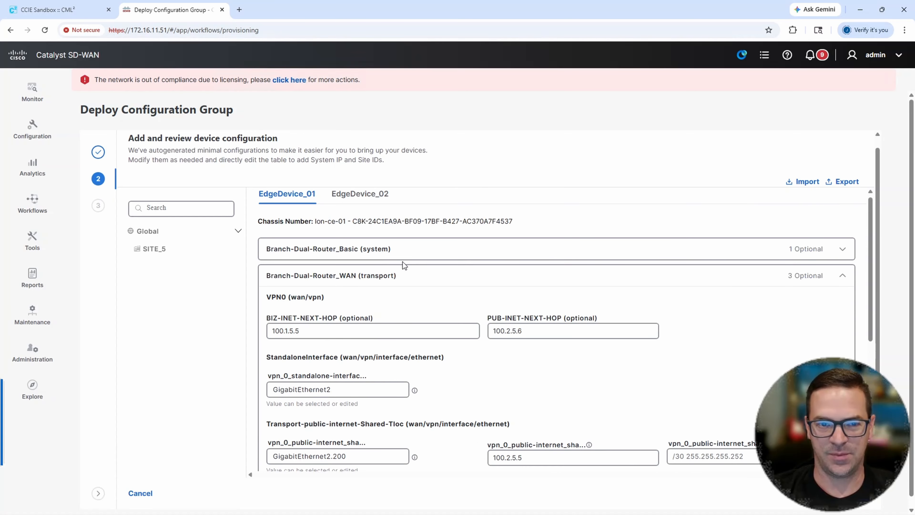
left_click(407, 283)
- Expand Branch-Dual-Router_LAN for EdgeDevice_01 and set the VRRP address of VPN_10_Corporate_Users_Interface to 10.5.10.1
left_click(391, 310)
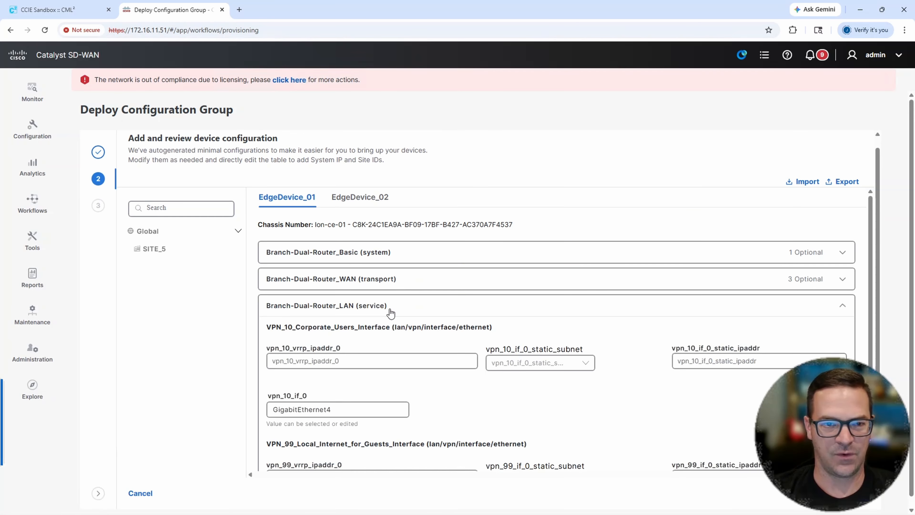
scroll(524, 348, "down", 2)
left_click(341, 314)
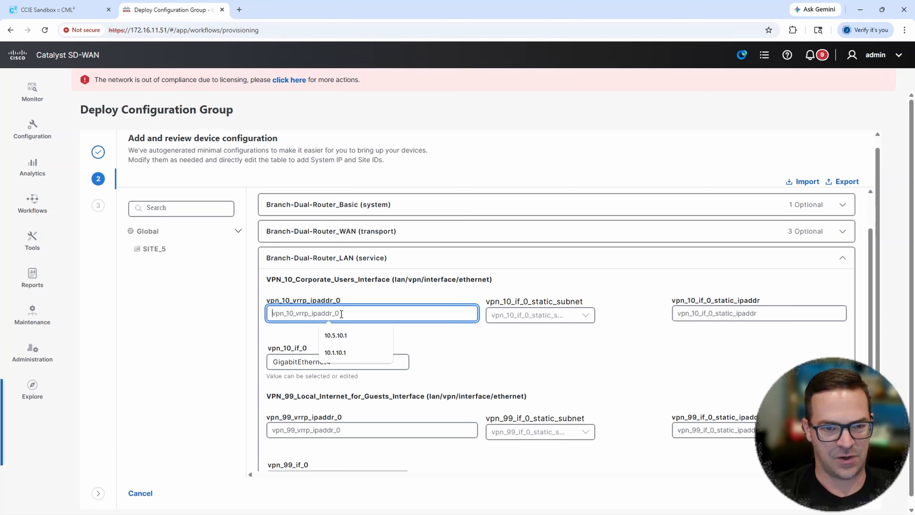
type("10.")
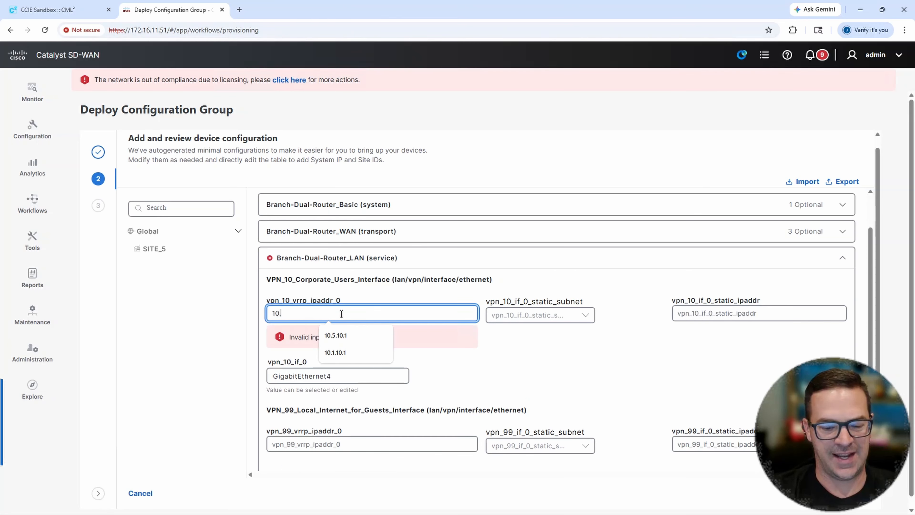
type("5.")
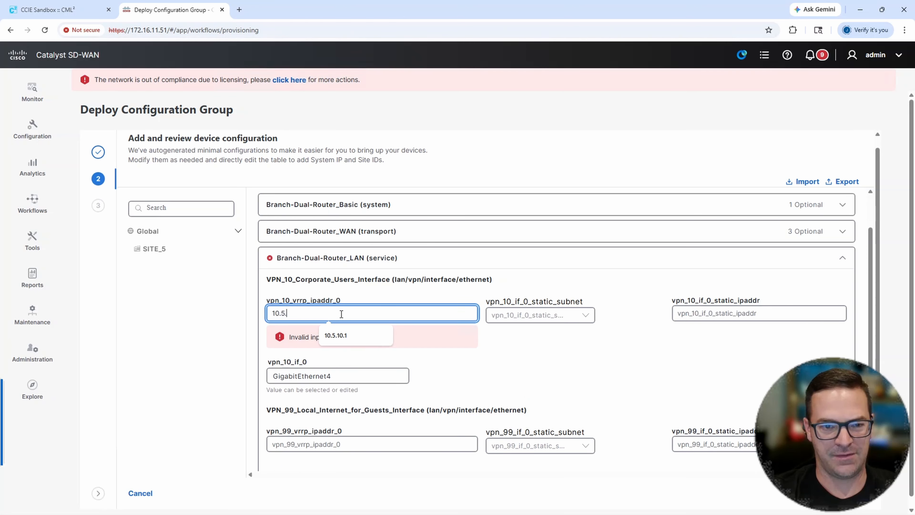
type("10.1")
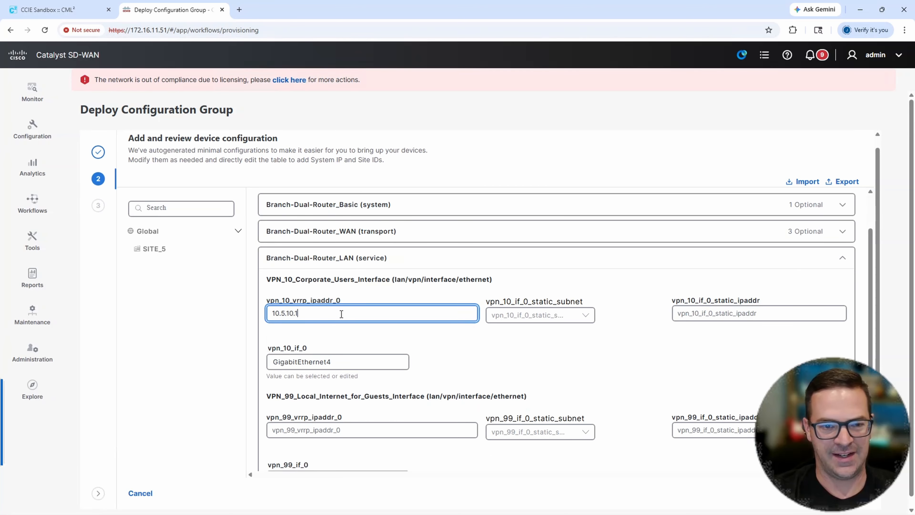
- Give VPN_10_Corporate_Users_Interface the static IP address 10.5.10.2 with subnet mask /24 255.255.255.0
left_click(508, 317)
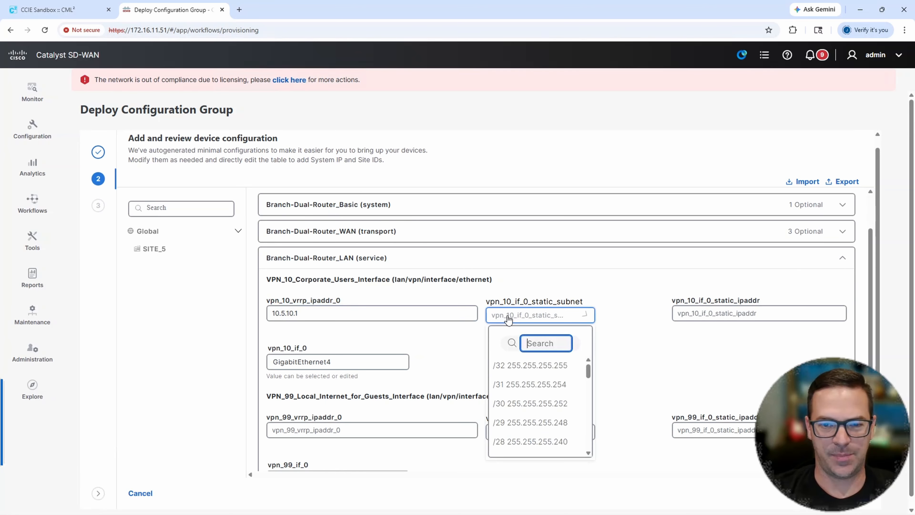
scroll(535, 415, "down", 3)
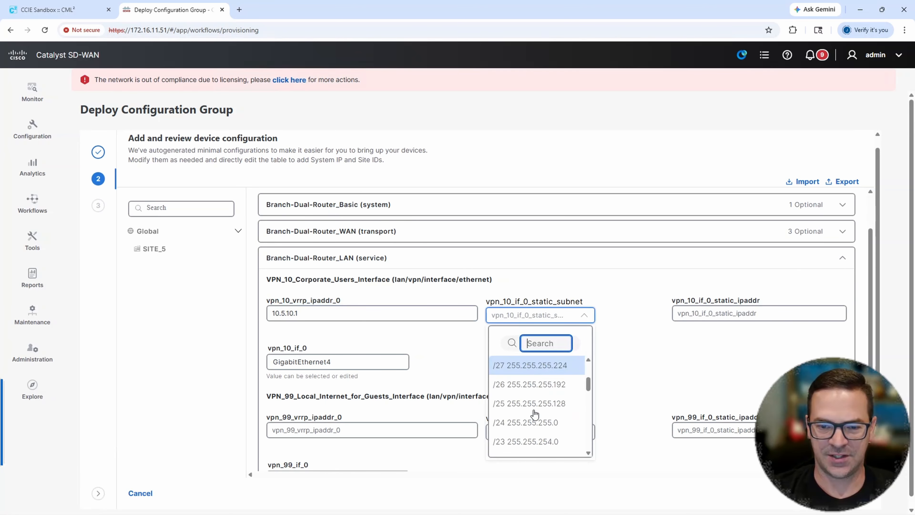
left_click(530, 422)
left_click(709, 315)
type("10.5.10")
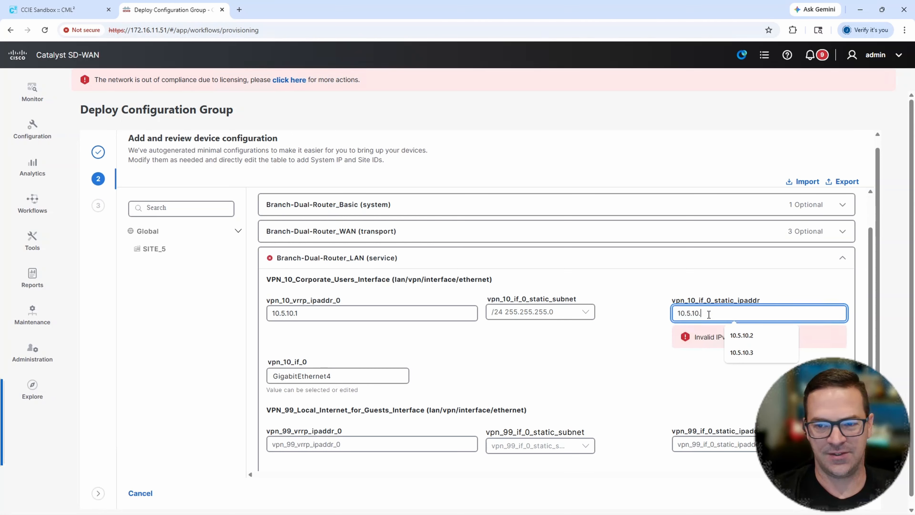
type(".2")
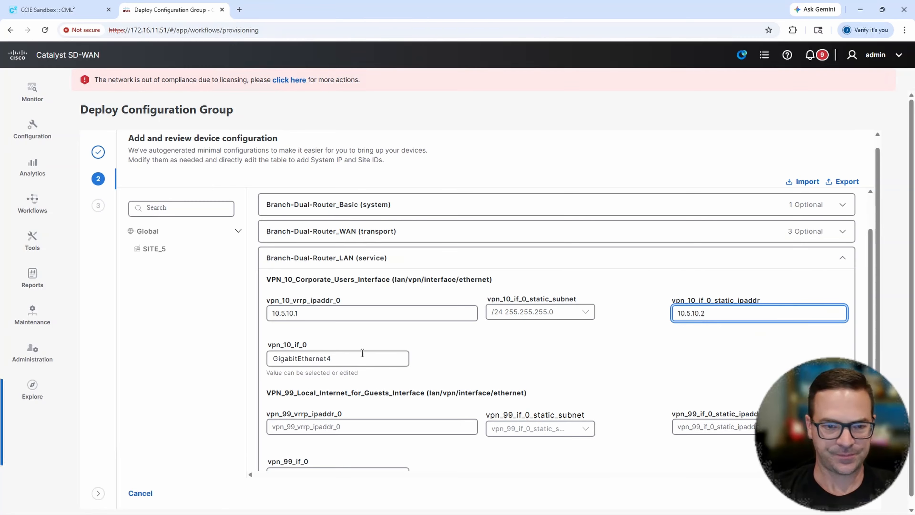
left_click_drag(719, 314, 678, 314)
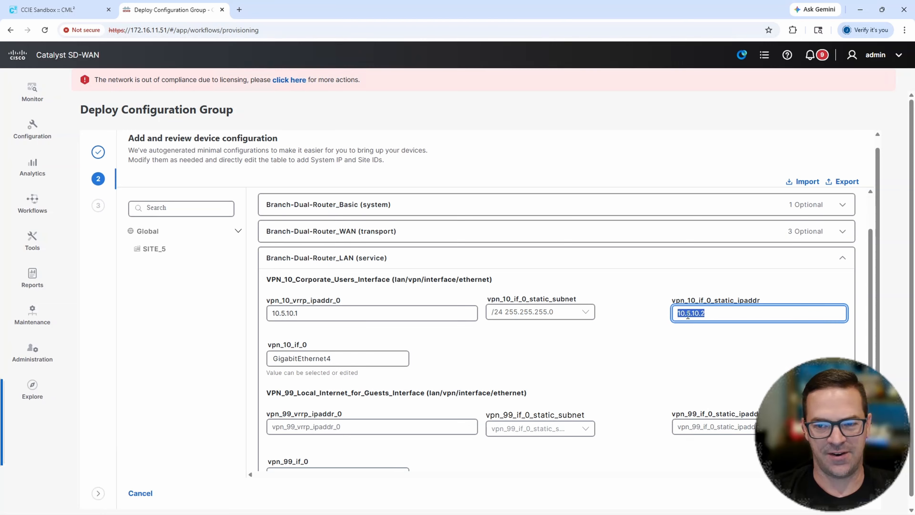
left_click_drag(383, 314, 255, 316)
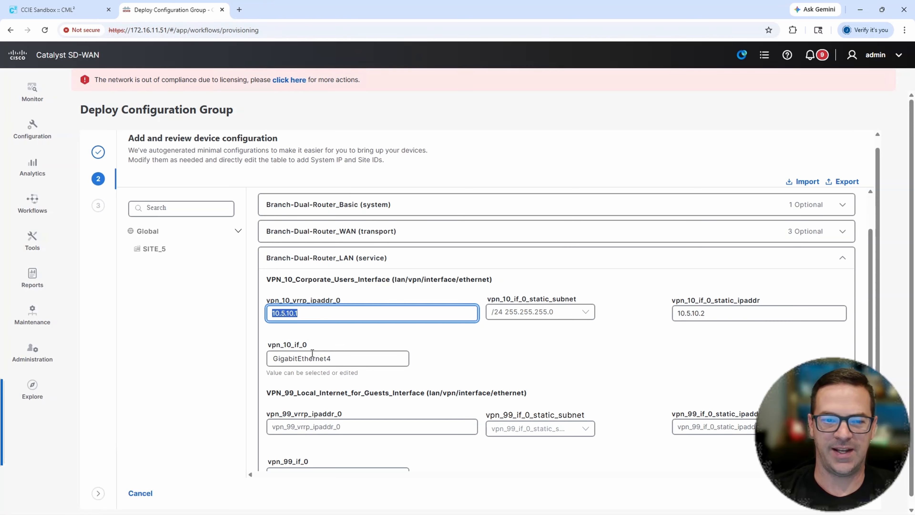
- Set the interface name of VPN_10_Corporate_Users_Interface to GigabitEthernet3.10
left_click(355, 359)
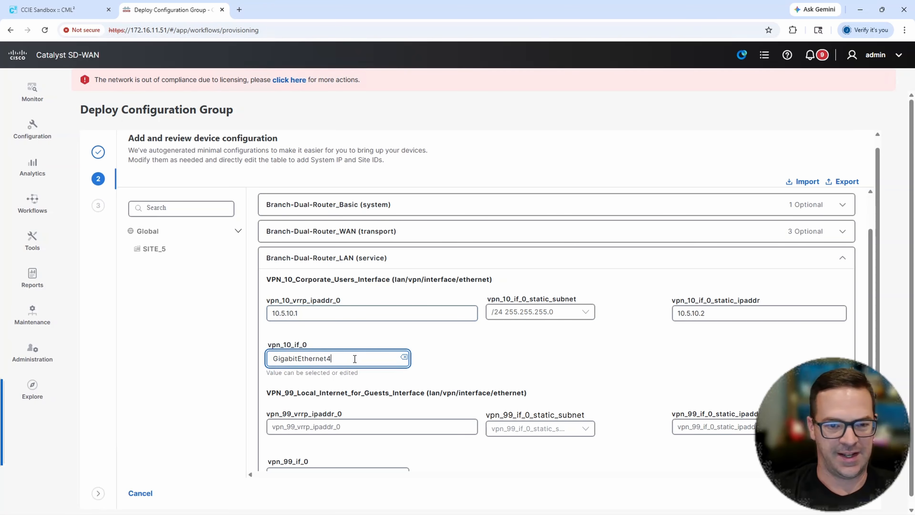
key("BackSpace")
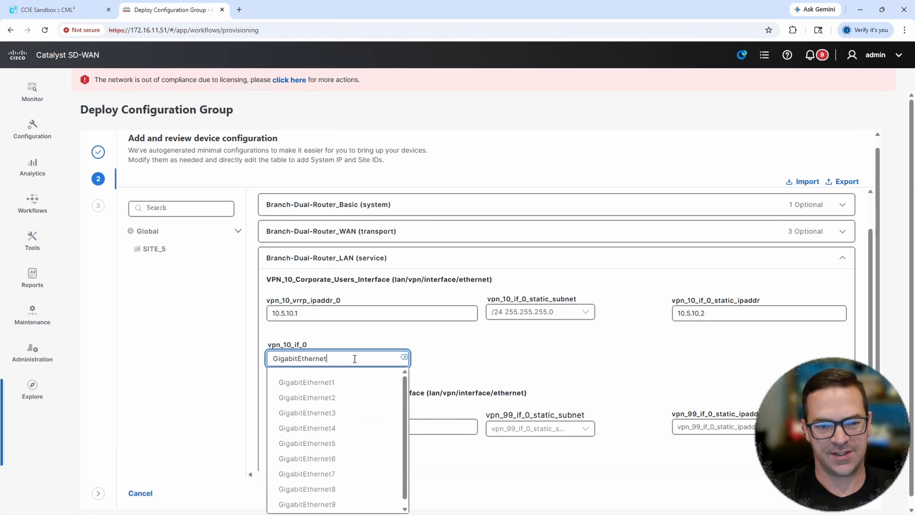
type("3.10")
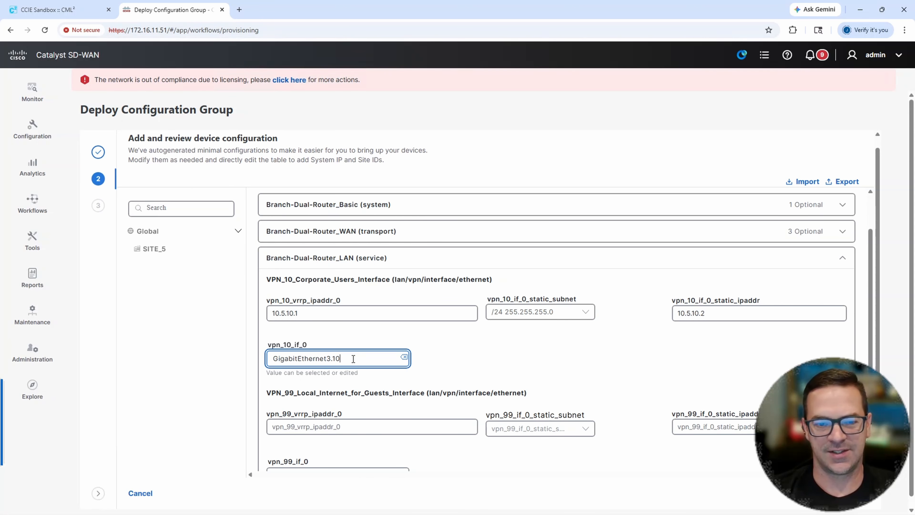
left_click_drag(337, 358, 359, 357)
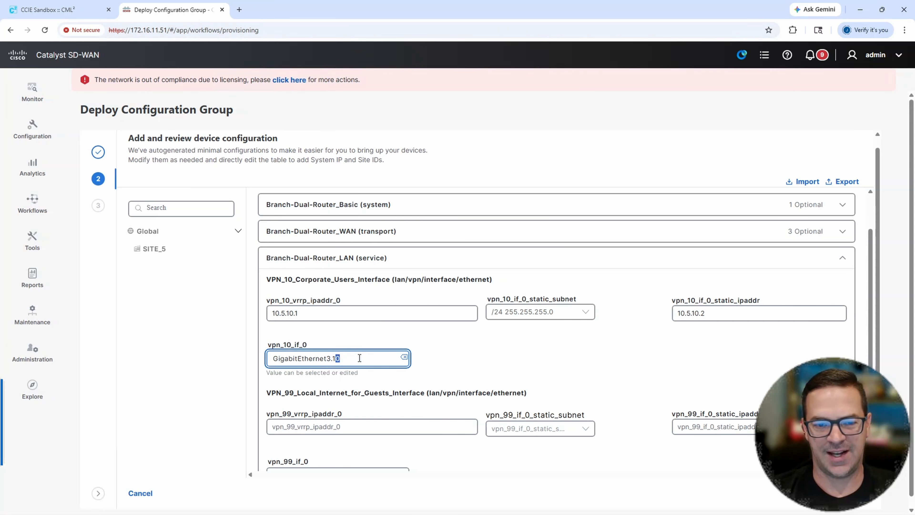
left_click(479, 344)
- Set the VRRP address of VPN_99_Local_Internet_for_Guests_Interface to 10.5.99.1
scroll(482, 341, "down", 1)
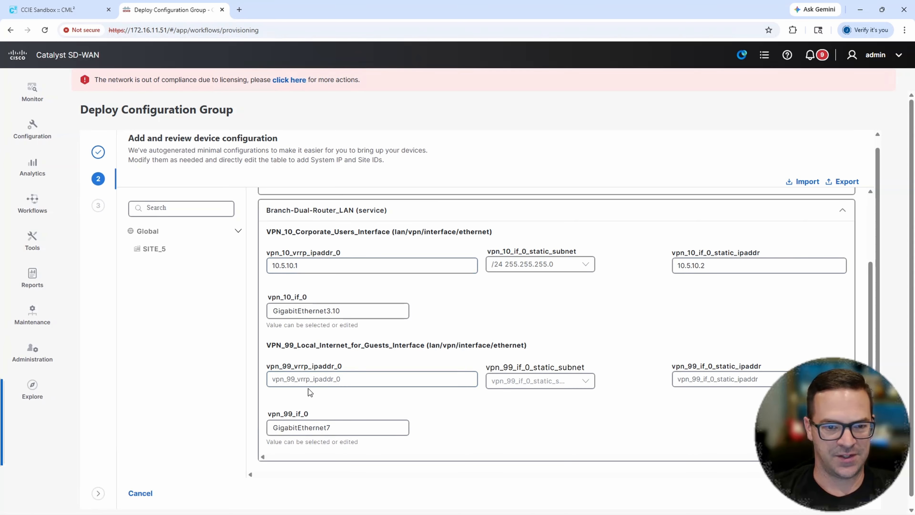
left_click(301, 379)
left_click(342, 401)
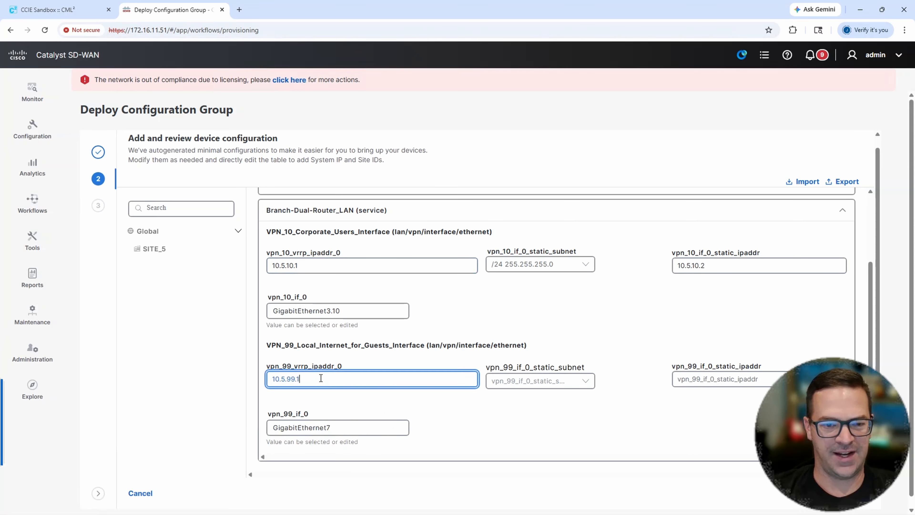
left_click_drag(321, 378, 247, 379)
- Give VPN_99_Local_Internet_for_Guests_Interface the static IP address 10.5.99.2 with subnet mask /24 255.255.255.0
left_click(520, 383)
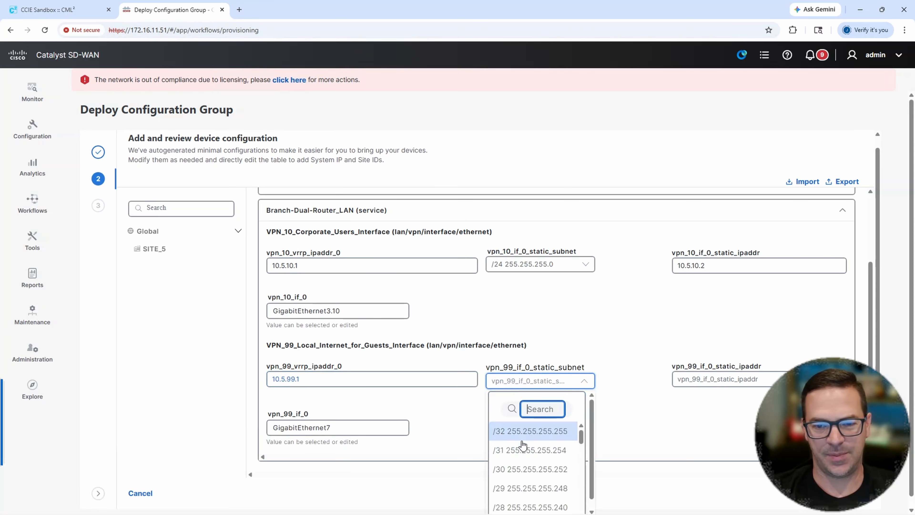
scroll(528, 470, "down", 2)
left_click(515, 488)
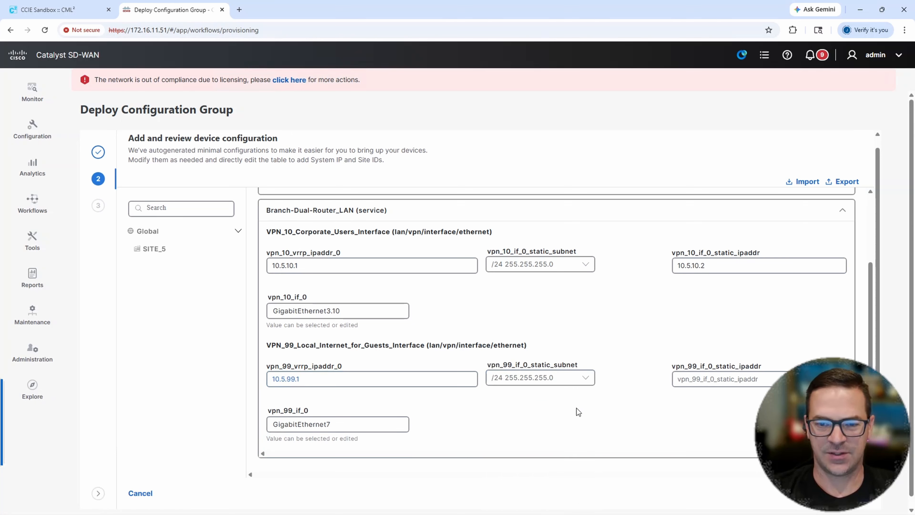
left_click(731, 379)
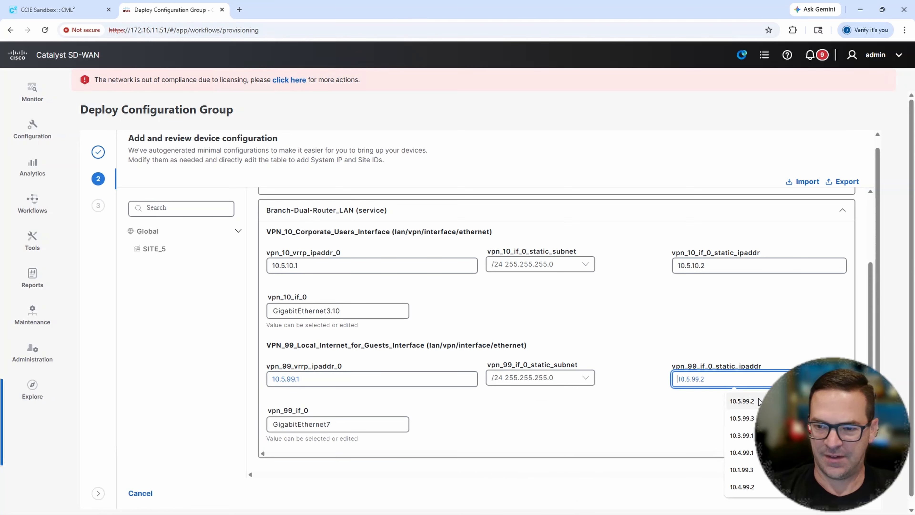
left_click(742, 400)
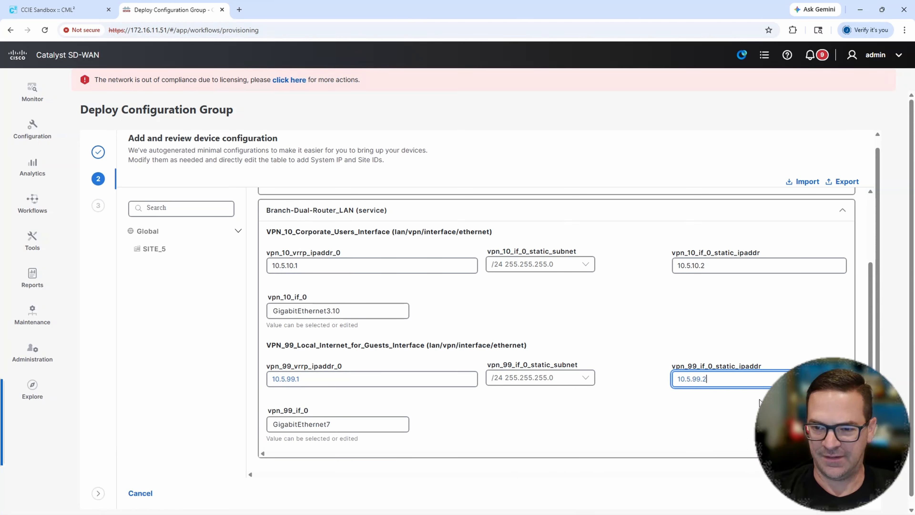
- Set the interface name of VPN_99_Local_Internet_for_Guests_Interface to GigabitEthernet3.99 and collapse the Branch-Dual-Router_LAN section
left_click(333, 424)
key("BackSpace")
type("3.99")
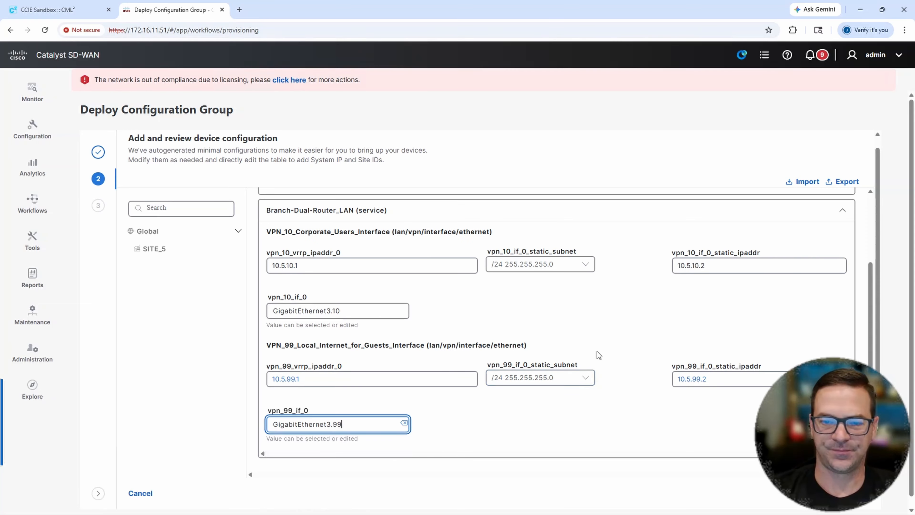
scroll(594, 354, "up", 3)
left_click(580, 318)
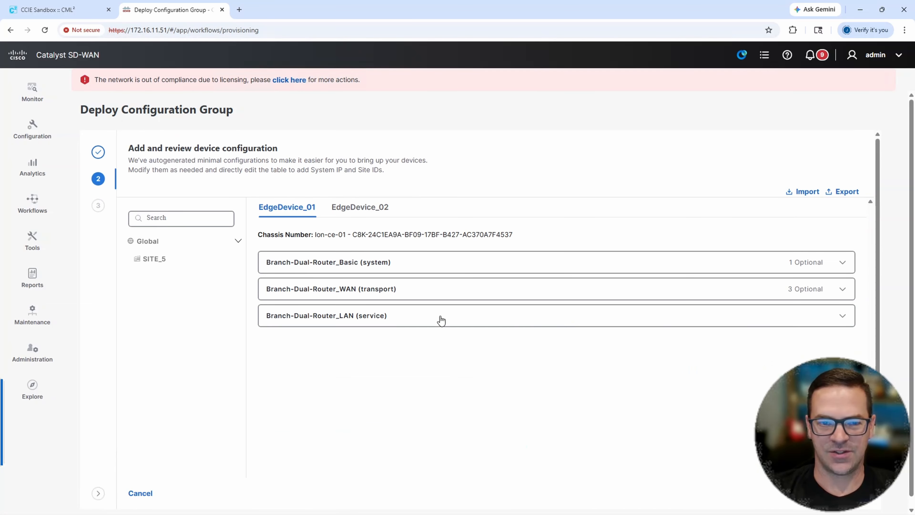
- In the WAN transport settings of EdgeDevice_02, set BIZ-INET-NEXT-HOP to 100.1.5.5 and PUB-INET-NEXT-HOP to 100.2.5.1
left_click(368, 212)
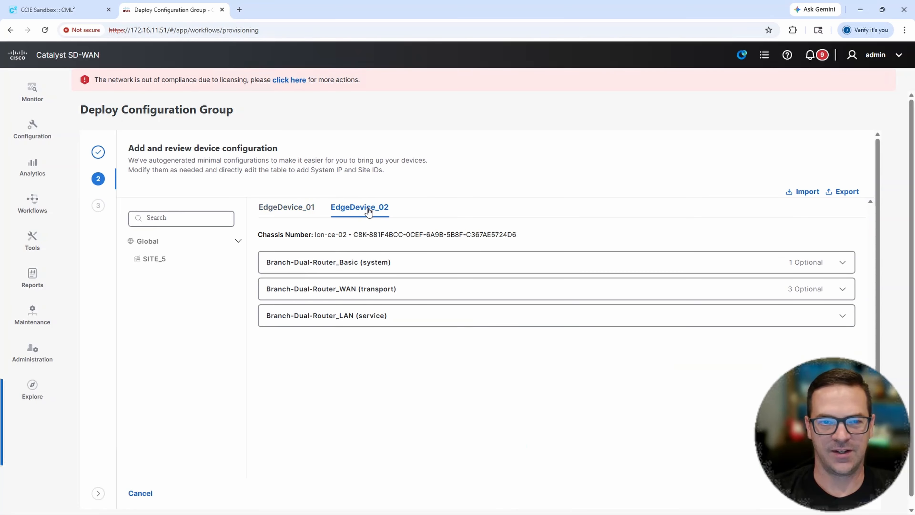
left_click(399, 288)
scroll(396, 307, "down", 1)
left_click(352, 296)
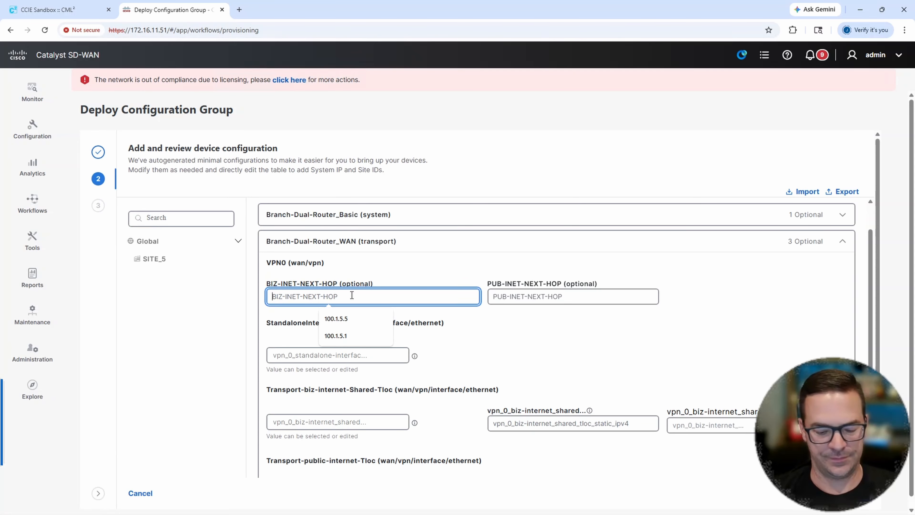
type("1")
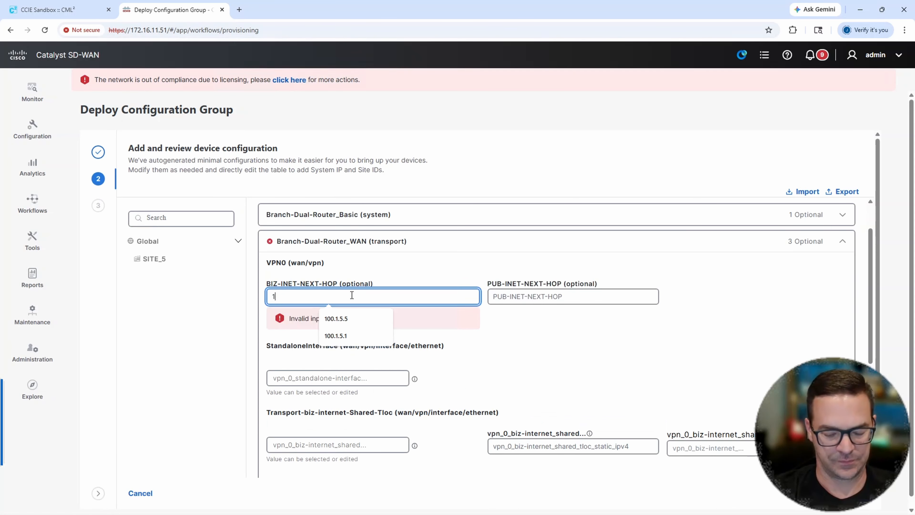
type("00.1.5.5")
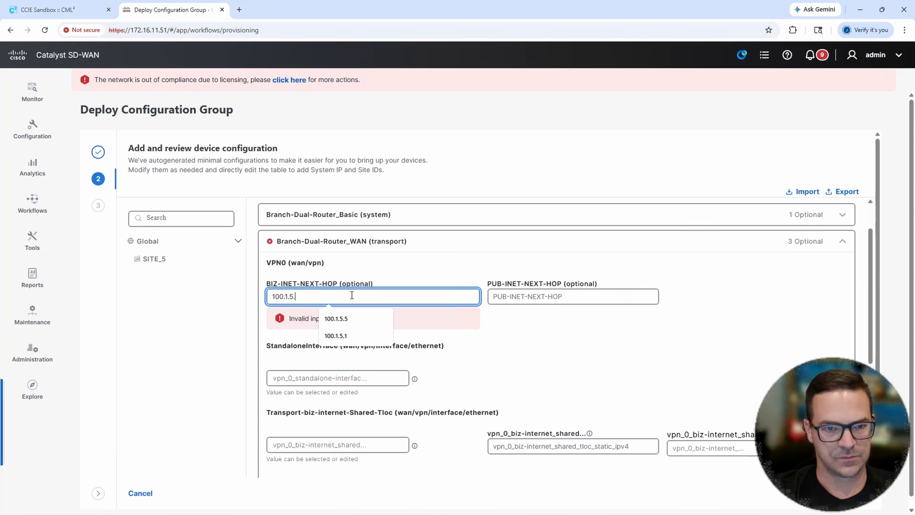
key("Tab")
type("100.2.5.1")
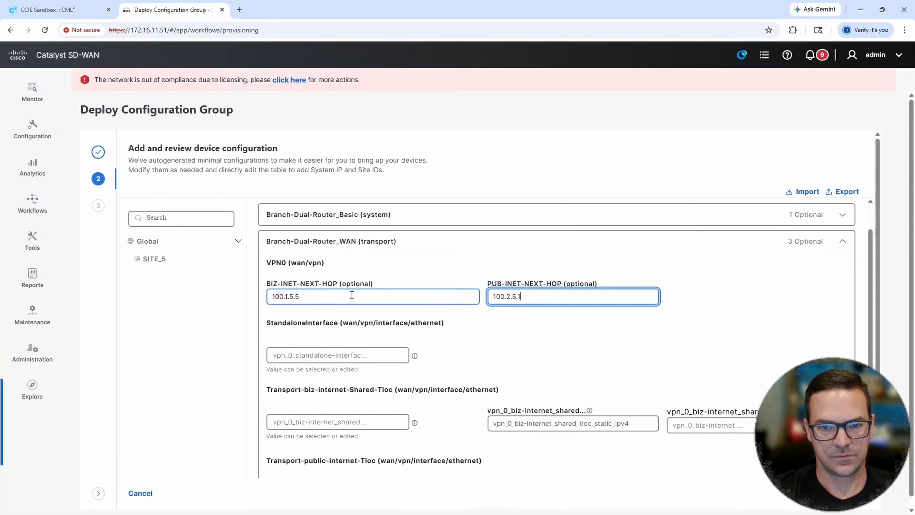
- Set the StandaloneInterface name of EdgeDevice_02 to GigabitEthernet2
key("Tab")
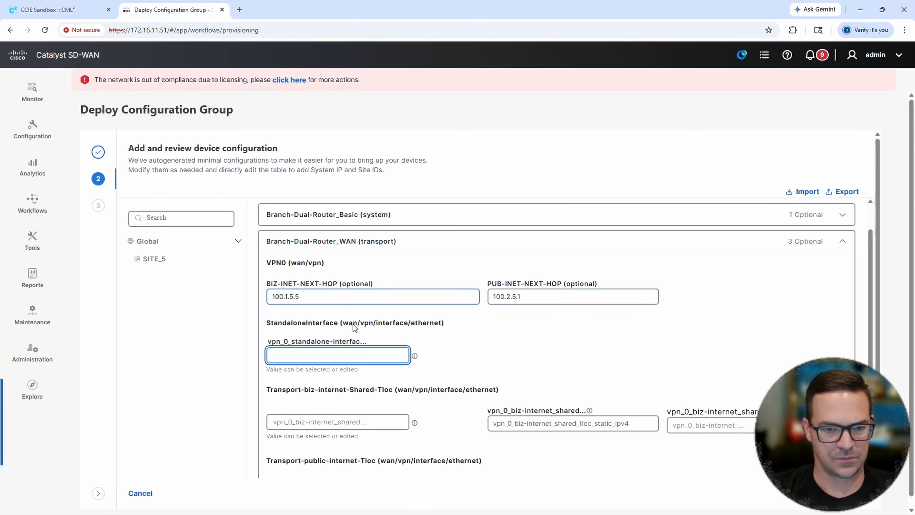
type("giga")
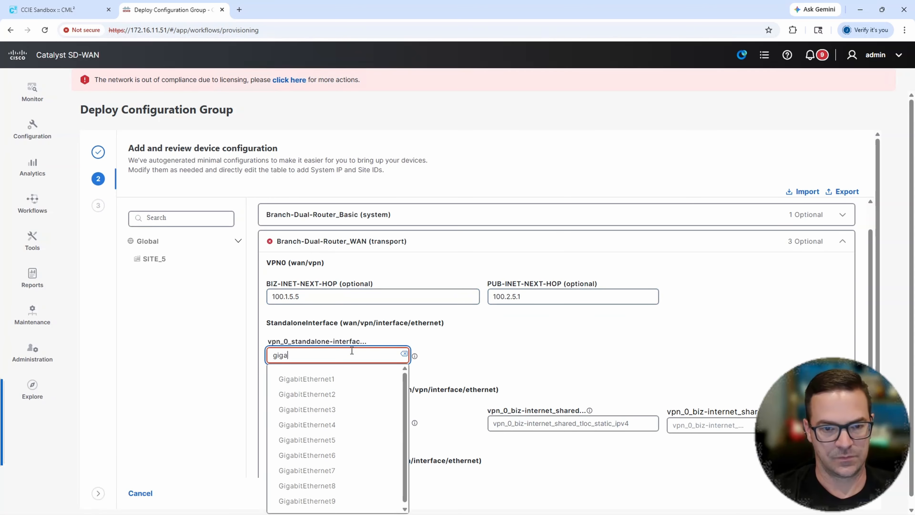
left_click(299, 394)
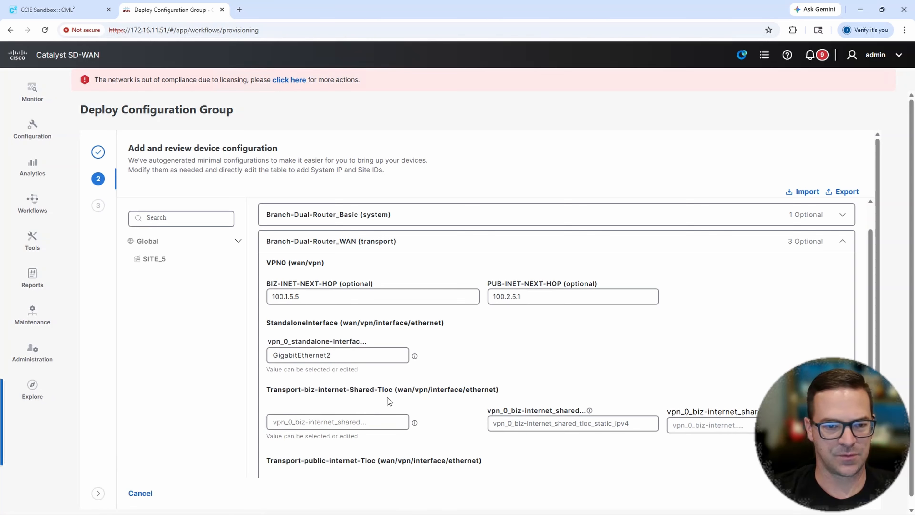
- Set the interface name of Transport-biz-internet-Shared-Tloc on EdgeDevice_02 to GigabitEthernet2.100
scroll(388, 397, "down", 1)
left_click(349, 374)
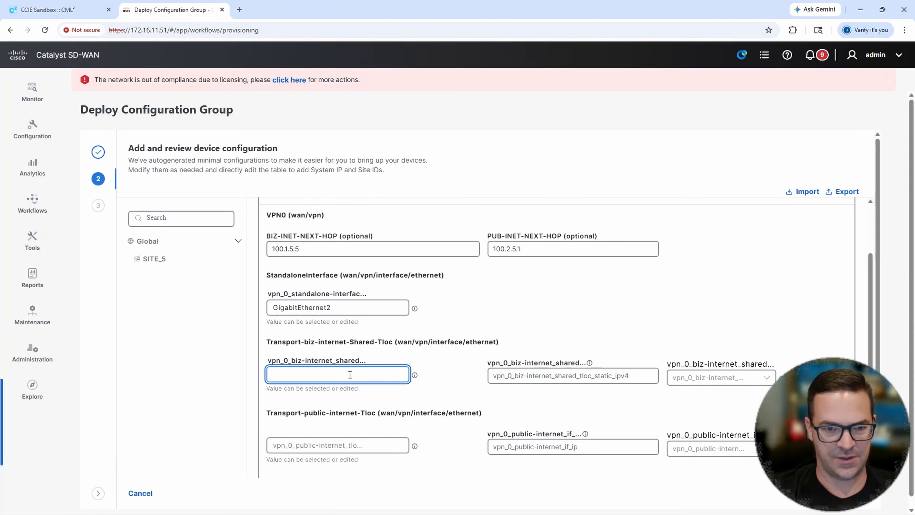
type("Gig")
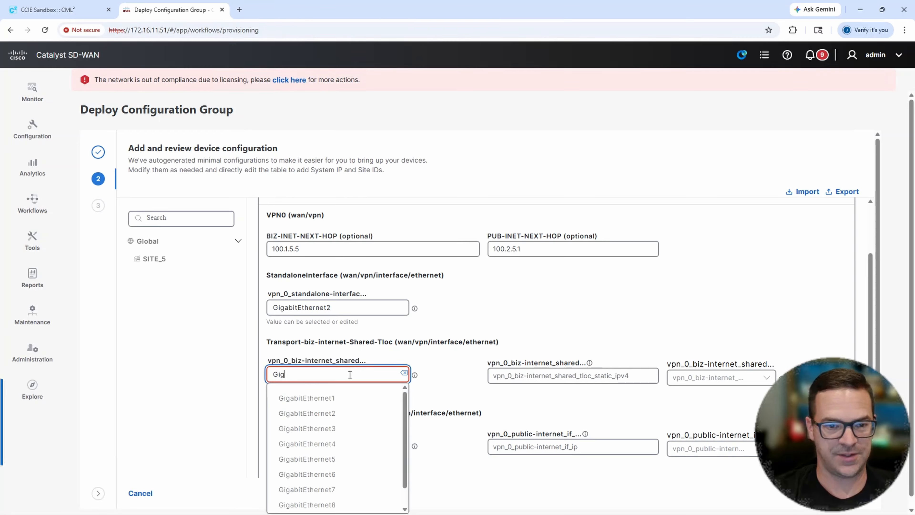
left_click(335, 413)
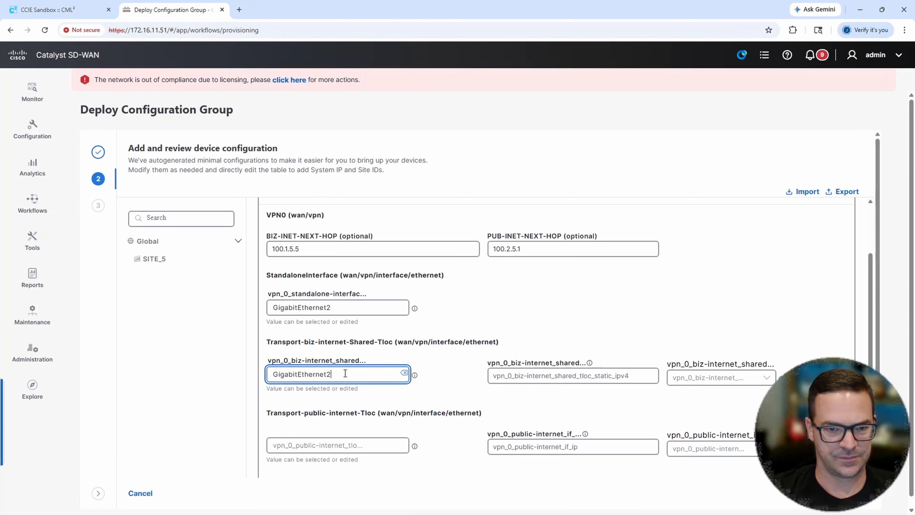
type(".101")
key("Tab")
key("Tab")
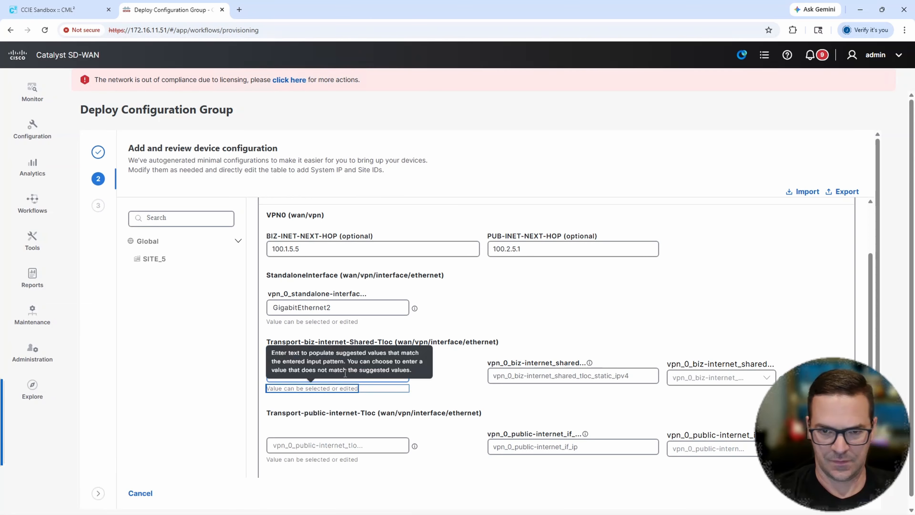
- Give Transport-biz-internet-Shared-Tloc the static IP address 100.1.5.6 with subnet mask /30 255.255.255.252
left_click(514, 377)
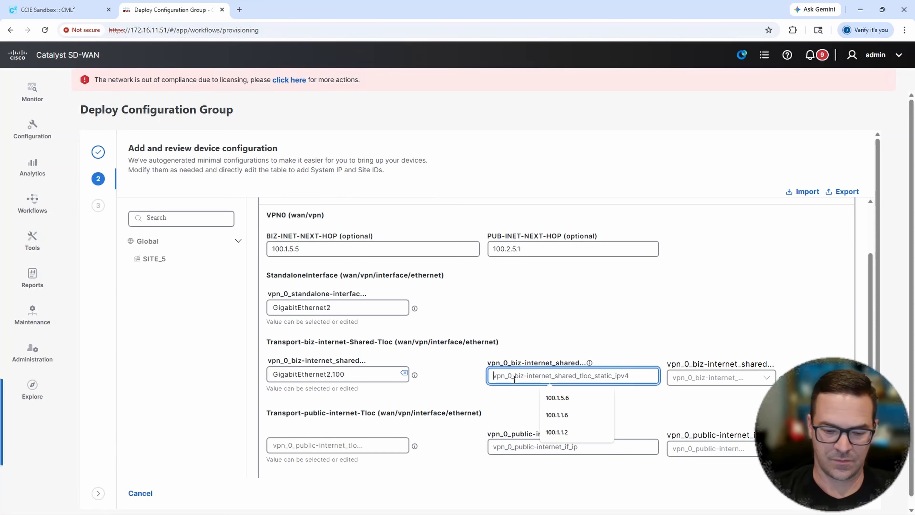
type("100.")
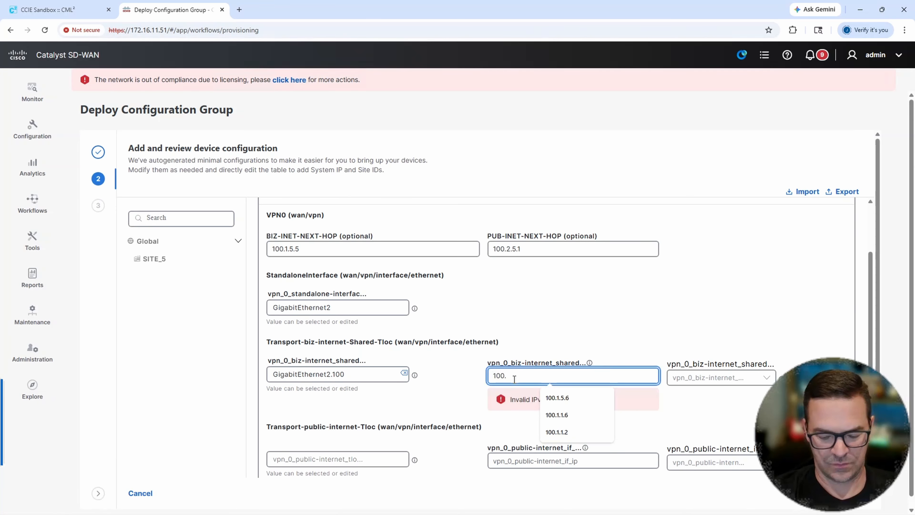
type("1.5.6")
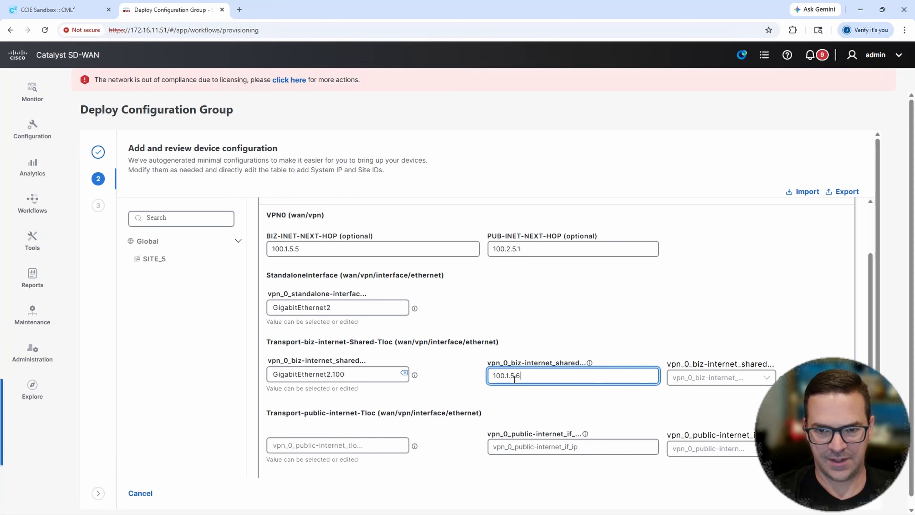
key("Tab")
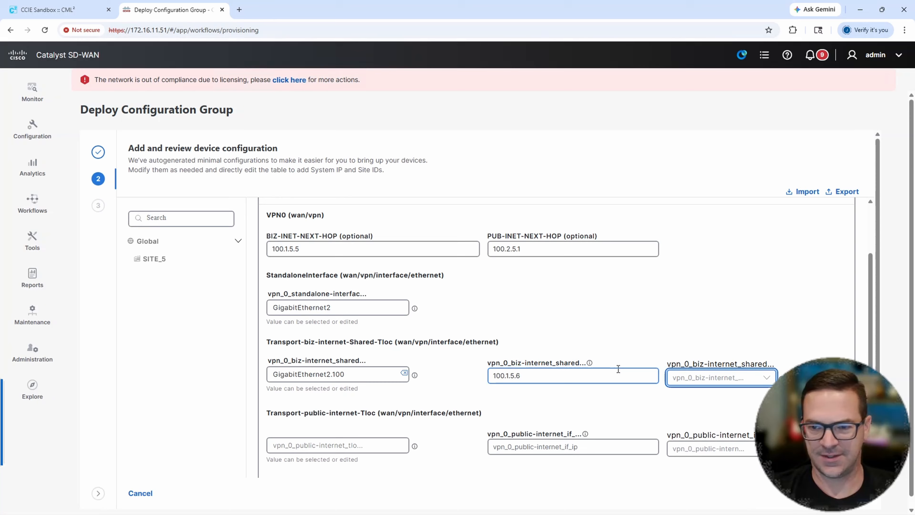
left_click(697, 378)
left_click(713, 466)
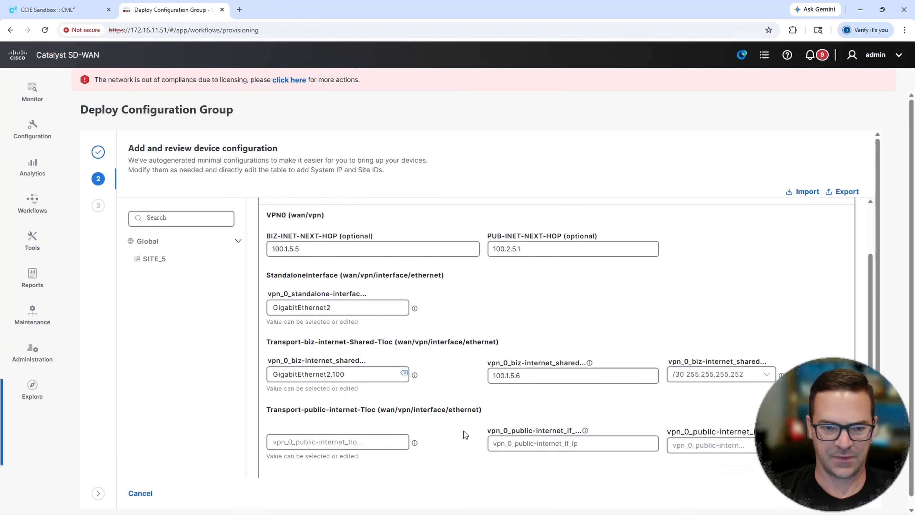
- Set the interface name of Transport-public-internet-Tloc on EdgeDevice_02 to GigabitEthernet1
scroll(450, 429, "down", 3)
left_click(334, 346)
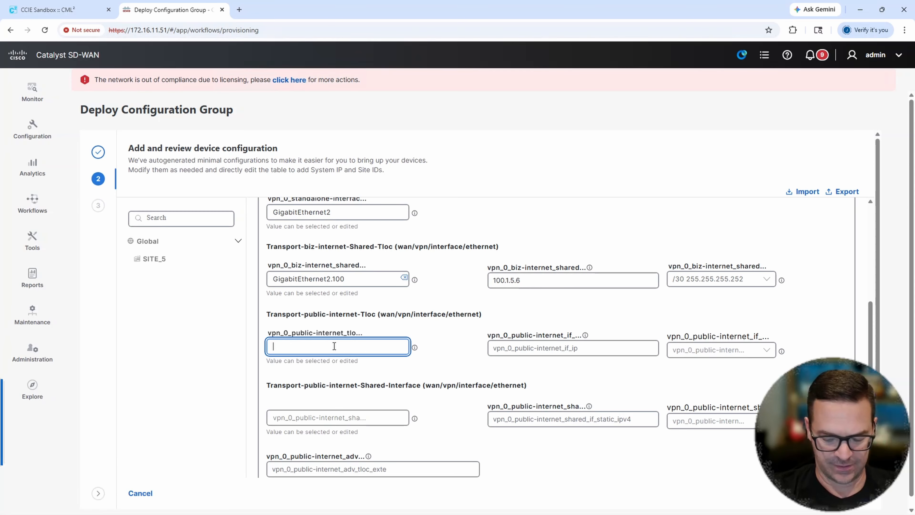
type("Gig")
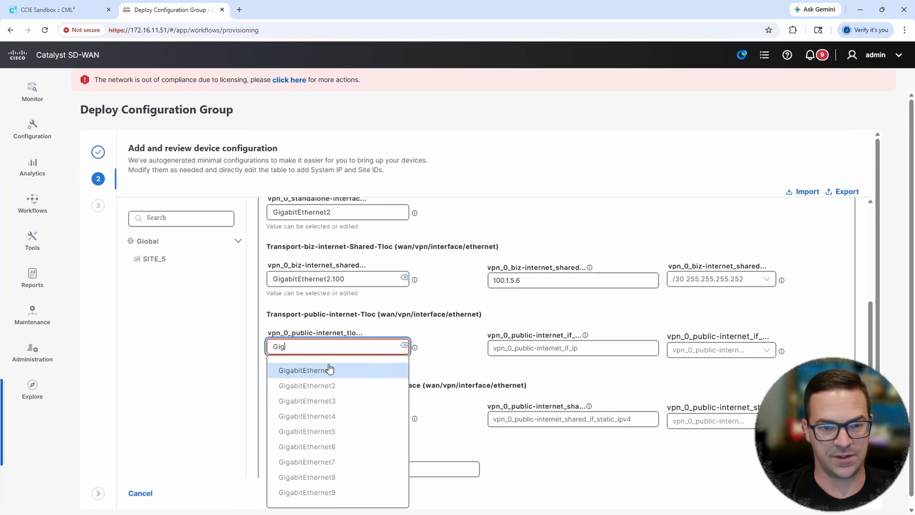
left_click(328, 369)
- Give Transport-public-internet-Tloc the IP address 100.2.5.2 with subnet mask /30 255.255.255.252
left_click(521, 348)
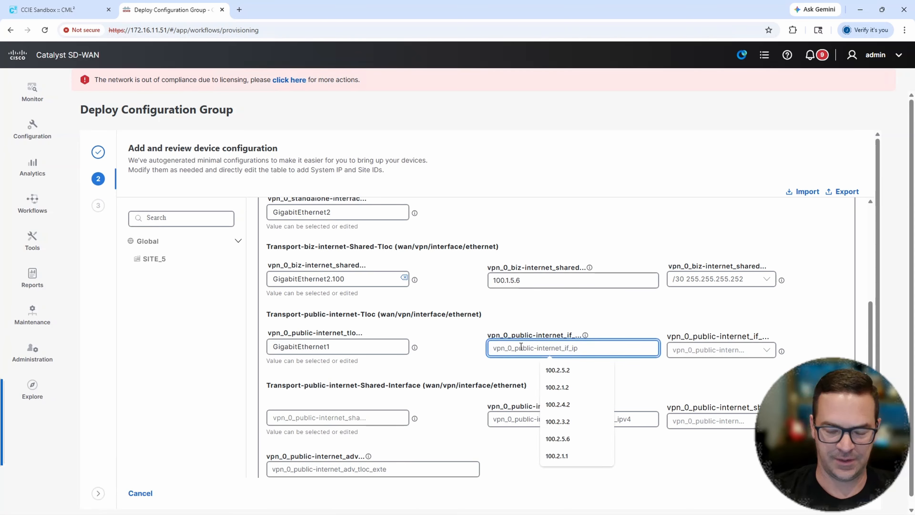
type("100.2.")
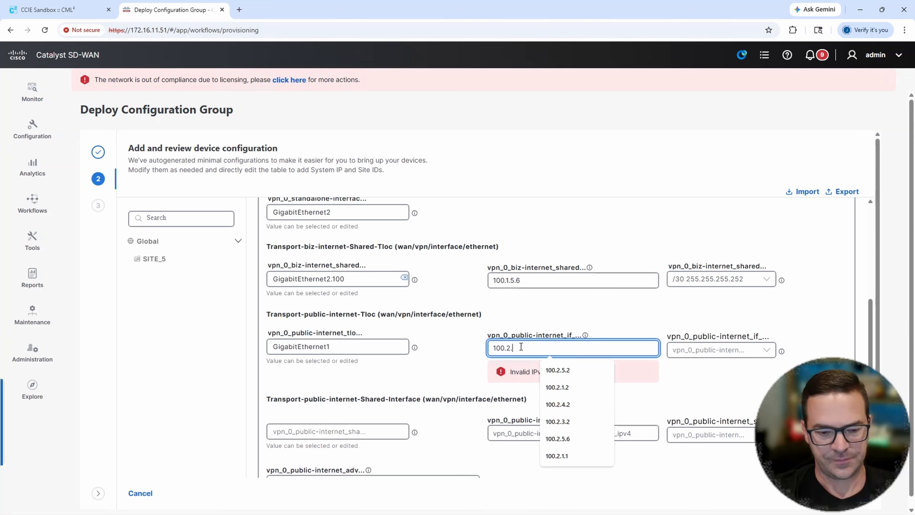
type("5.2")
key("Tab")
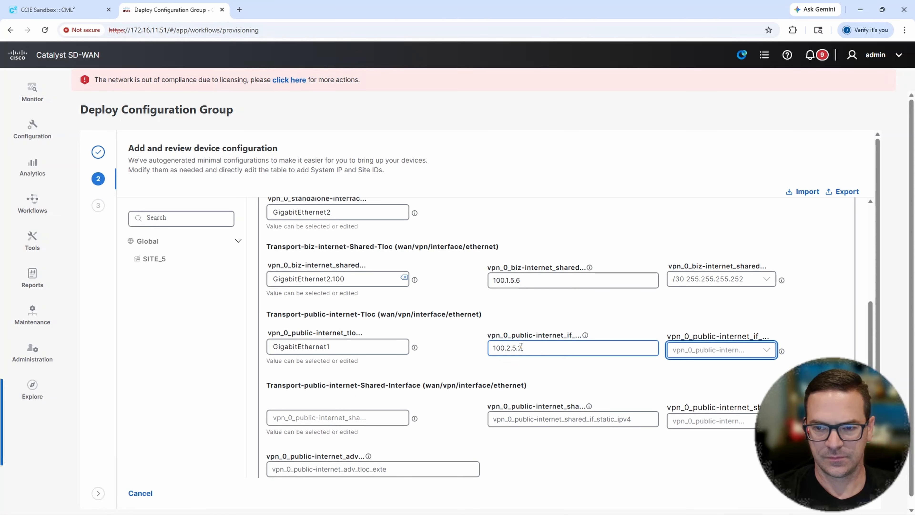
left_click(693, 350)
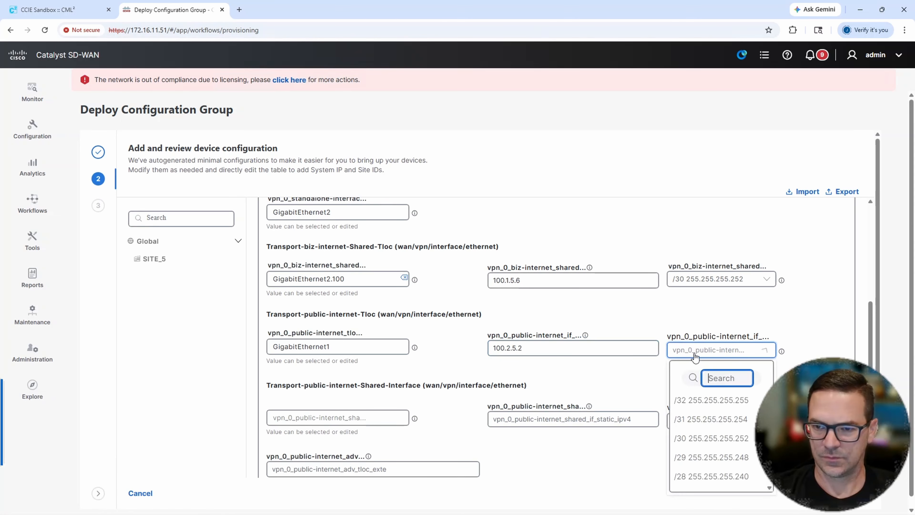
left_click(694, 437)
- Set the interface name of Transport-public-internet-Shared-Interface on EdgeDevice_02 to GigabitEthernet2.200
left_click(343, 414)
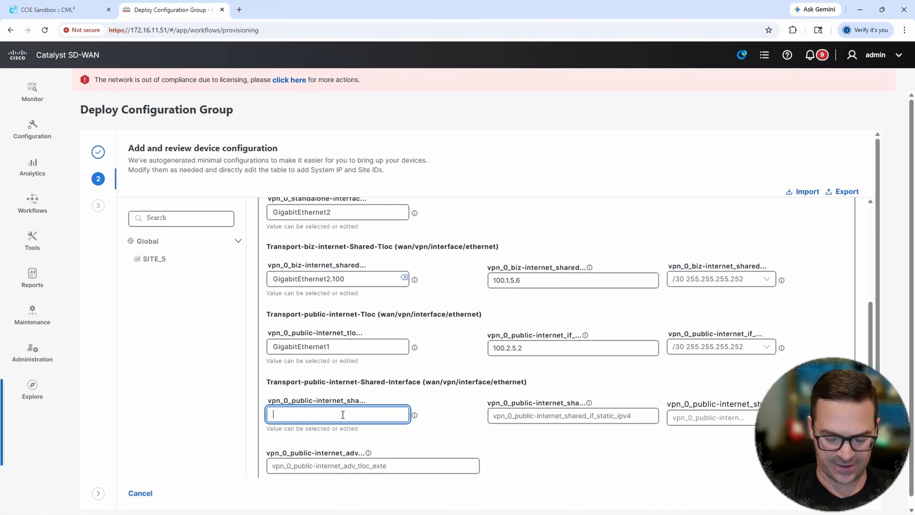
type("Gig")
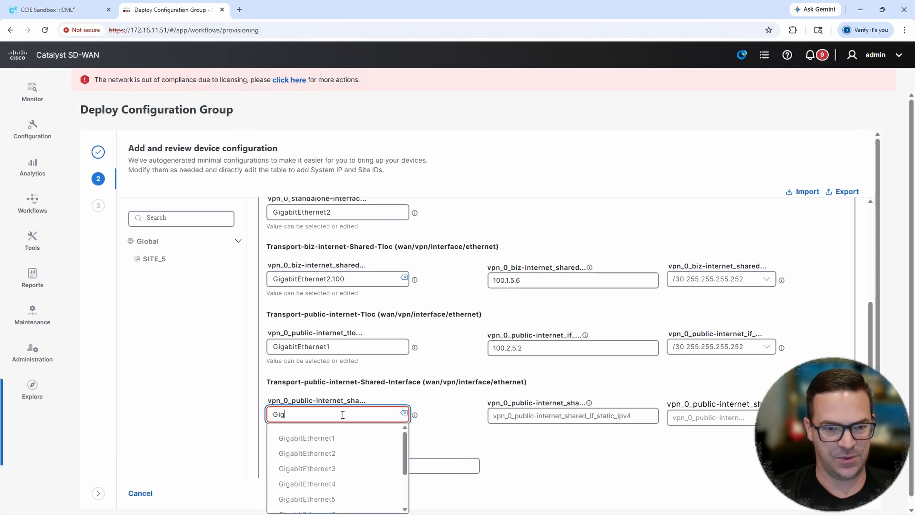
left_click(307, 453)
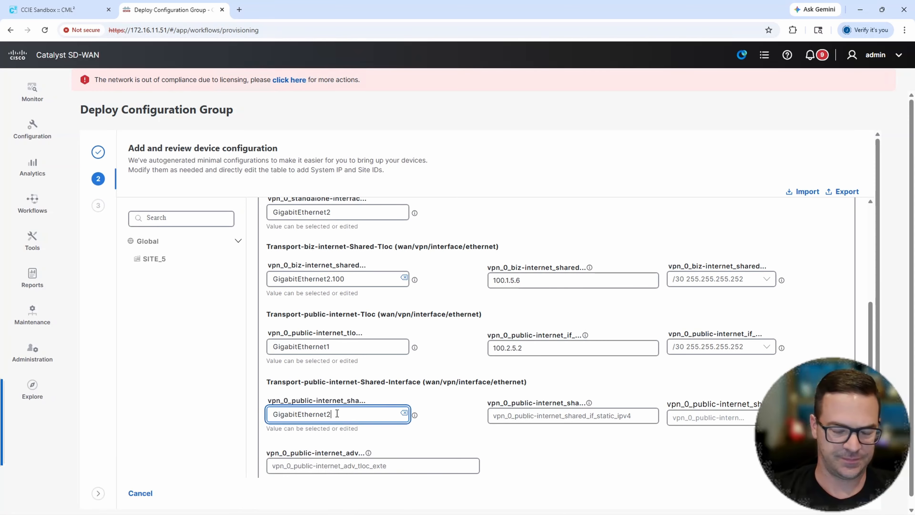
type(".200")
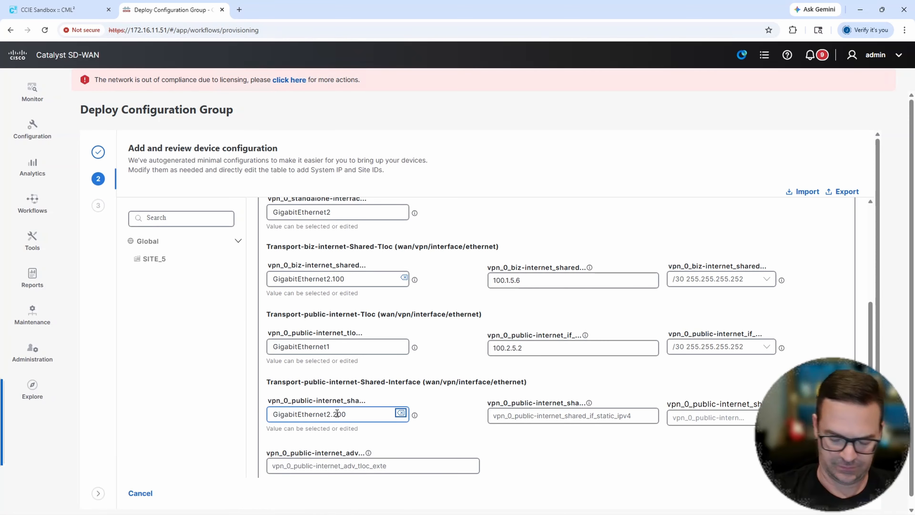
- Give Transport-public-internet-Shared-Interface the static IP address 100.2.5.6 with subnet mask /30 255.255.255.252
left_click(495, 416)
type("1")
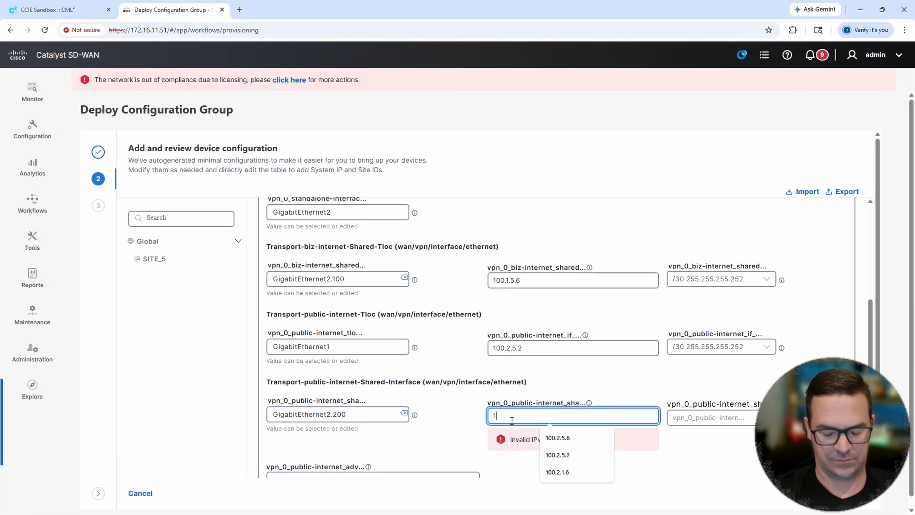
type("00.2.5.6")
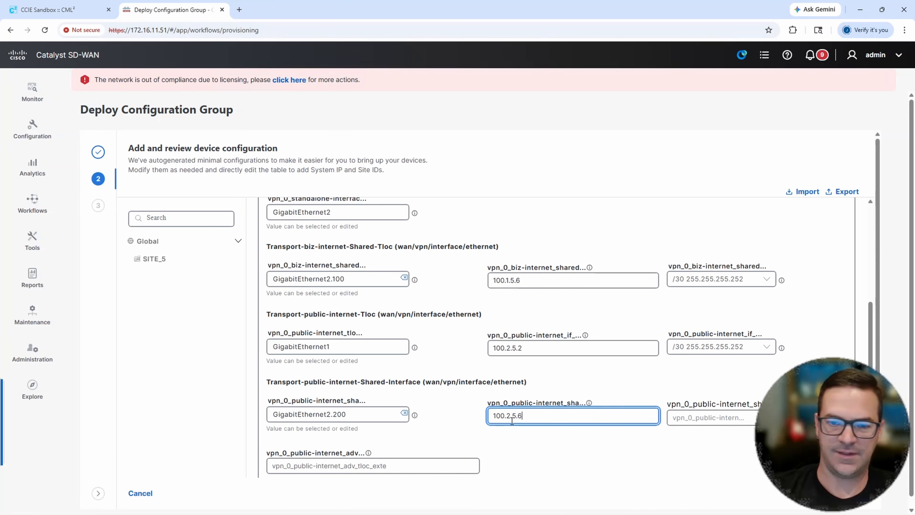
left_click(711, 418)
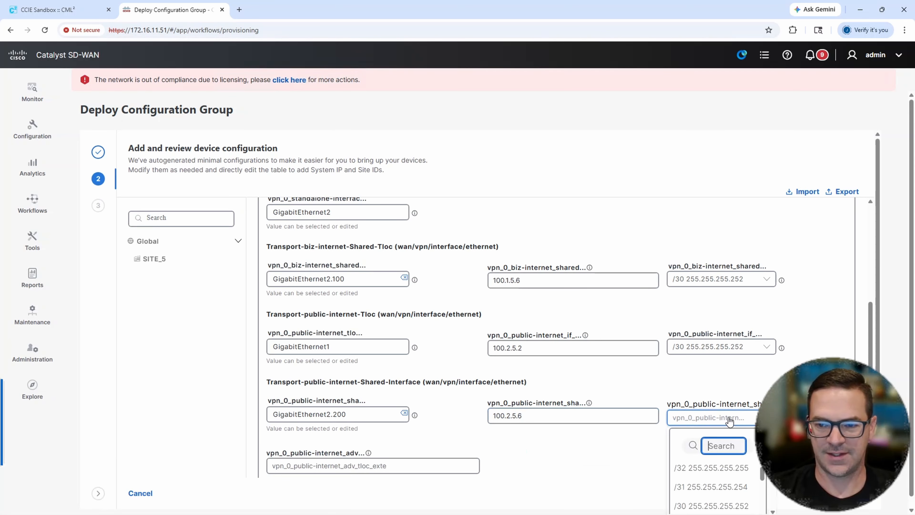
left_click(716, 506)
- Set the advanced TLOC extension of Transport-public-internet-Shared-Interface to GigabitEthernet1
scroll(521, 419, "down", 1)
left_click(374, 410)
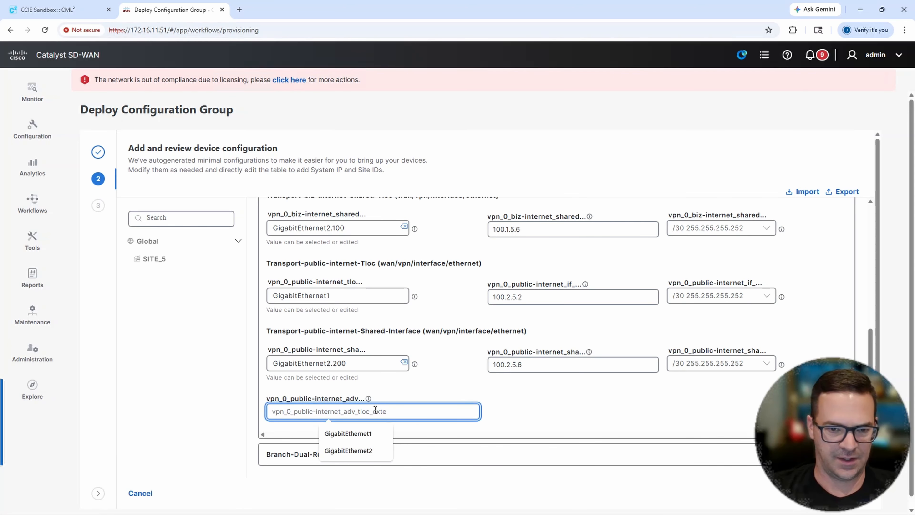
type("Gig")
left_click(377, 433)
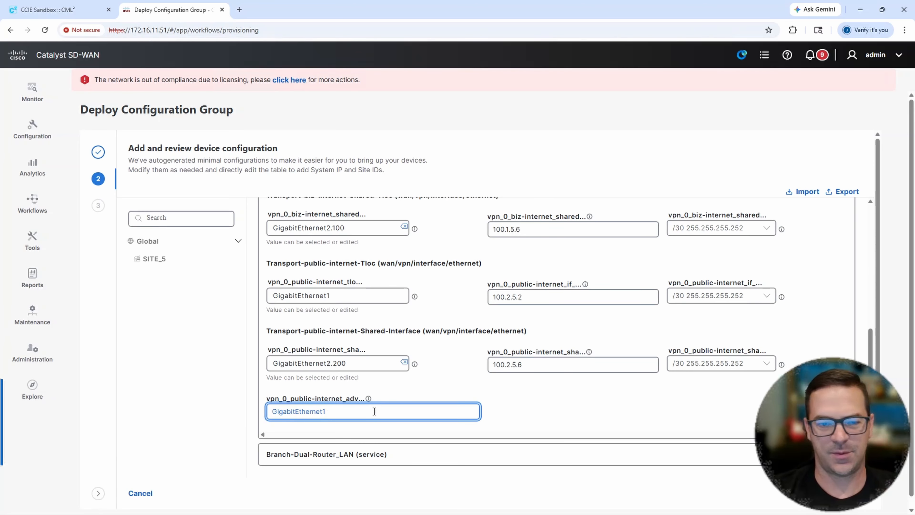
- Collapse the Branch-Dual-Router_WAN section of EdgeDevice_02 and expand its Branch-Dual-Router_LAN section
scroll(379, 379, "up", 1)
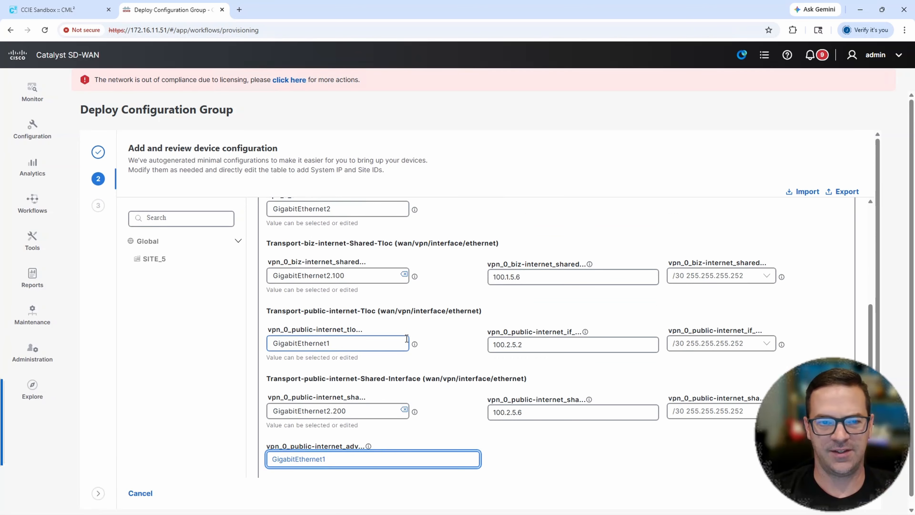
scroll(411, 267, "up", 1)
scroll(418, 285, "up", 1)
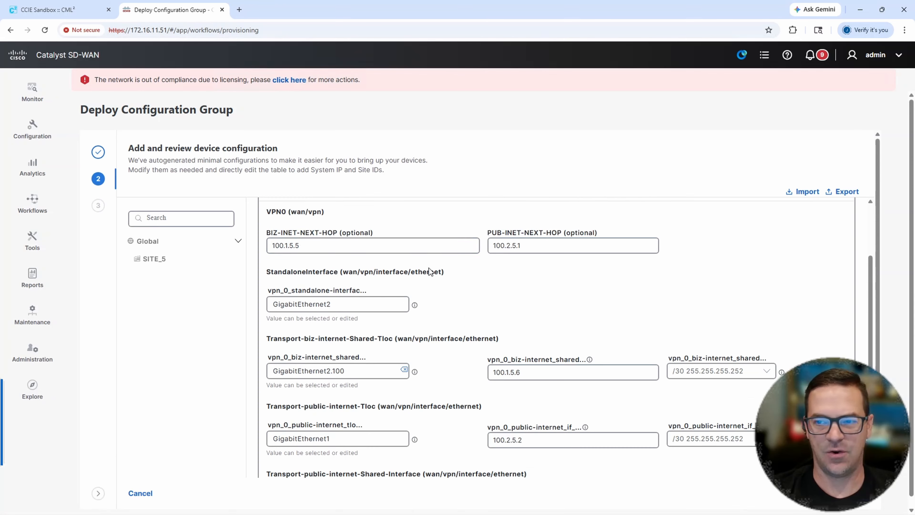
scroll(426, 282, "up", 2)
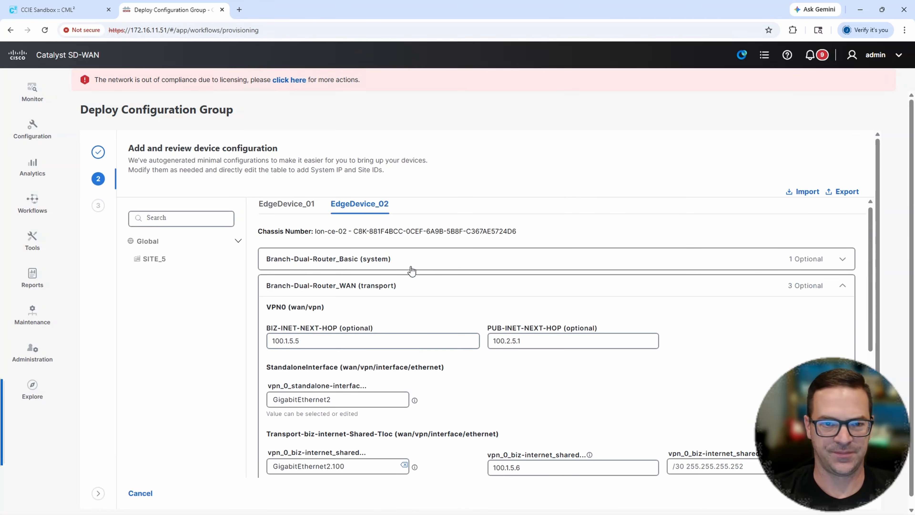
left_click(406, 294)
left_click(372, 321)
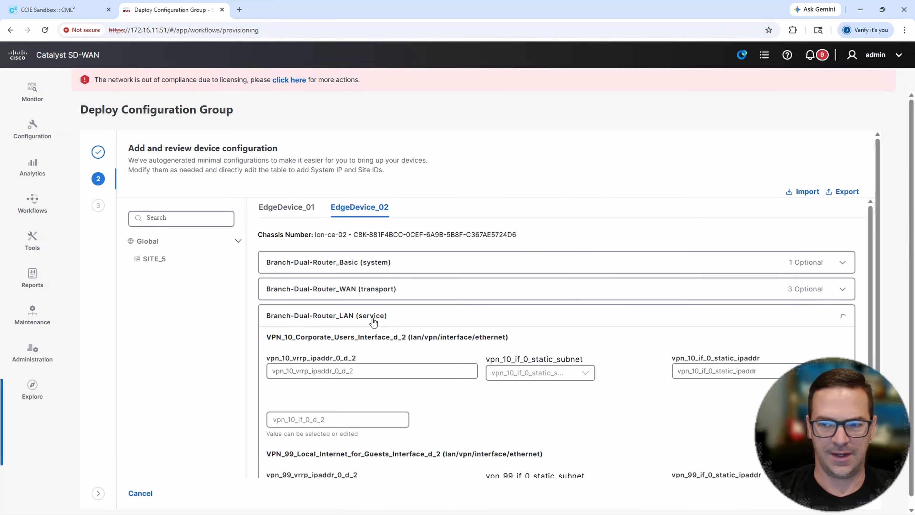
- Set the VRRP IP address of VPN_10_Corporate_Users_Interface_d_2 on EdgeDevice_02 to 10.5.10.1
left_click(354, 367)
left_click(345, 395)
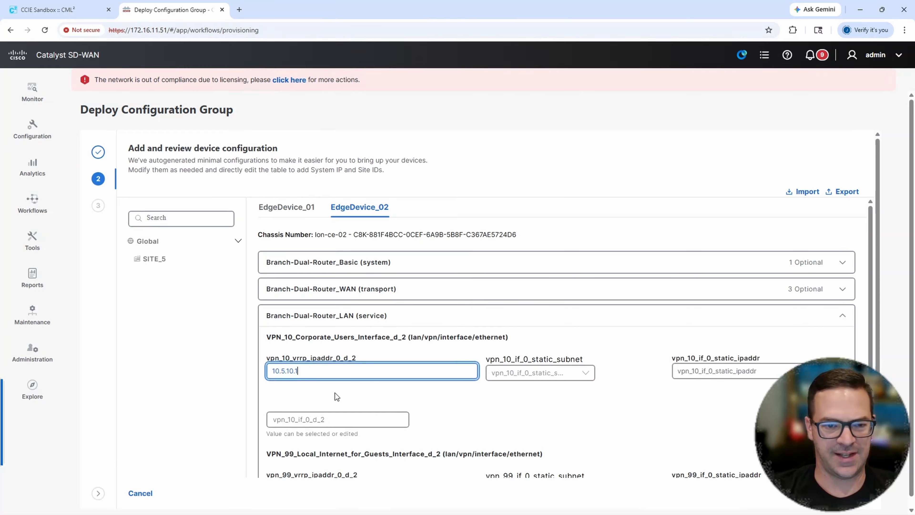
double_click(322, 369)
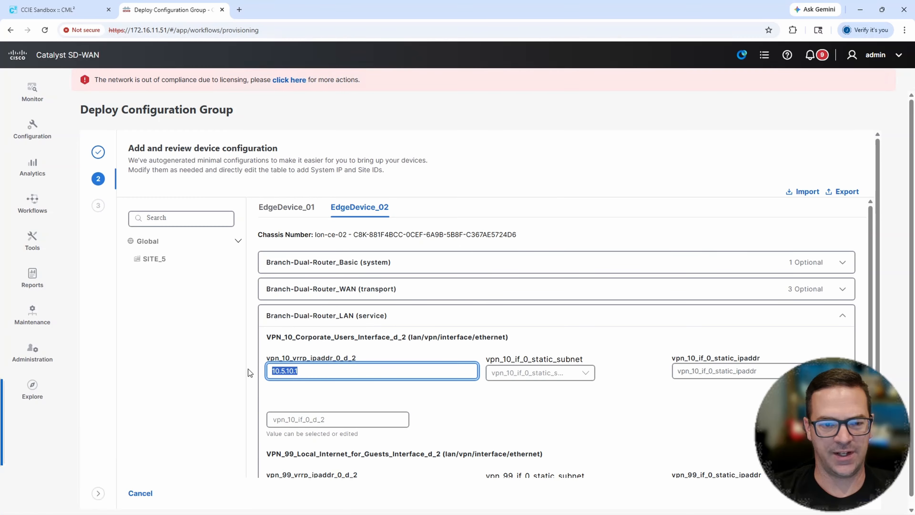
- Give VPN_10_Corporate_Users_Interface_d_2 the static IP address 10.5.10.3 with subnet mask /24 255.255.255.0
left_click(498, 373)
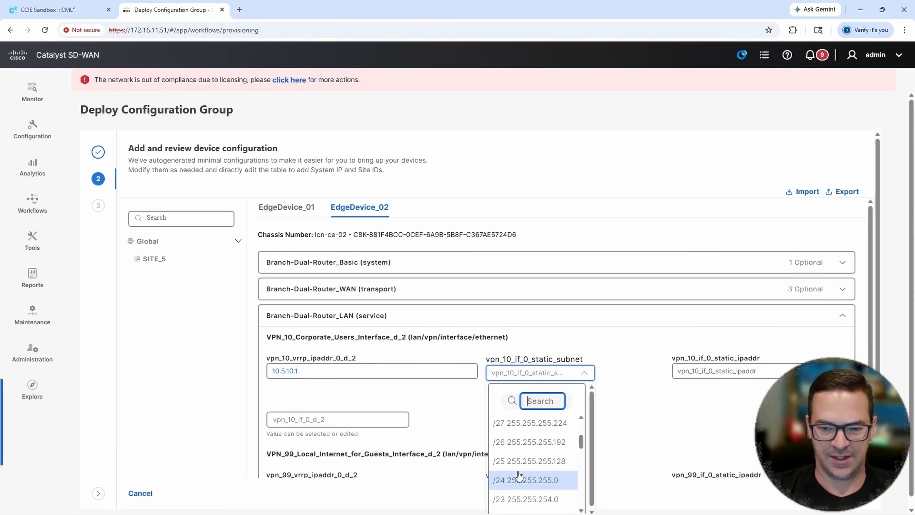
left_click(518, 476)
left_click(702, 371)
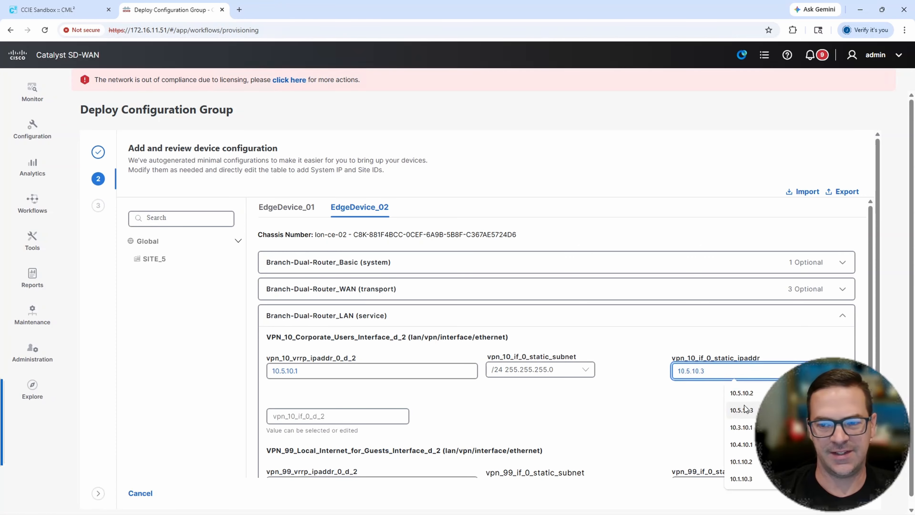
left_click(745, 410)
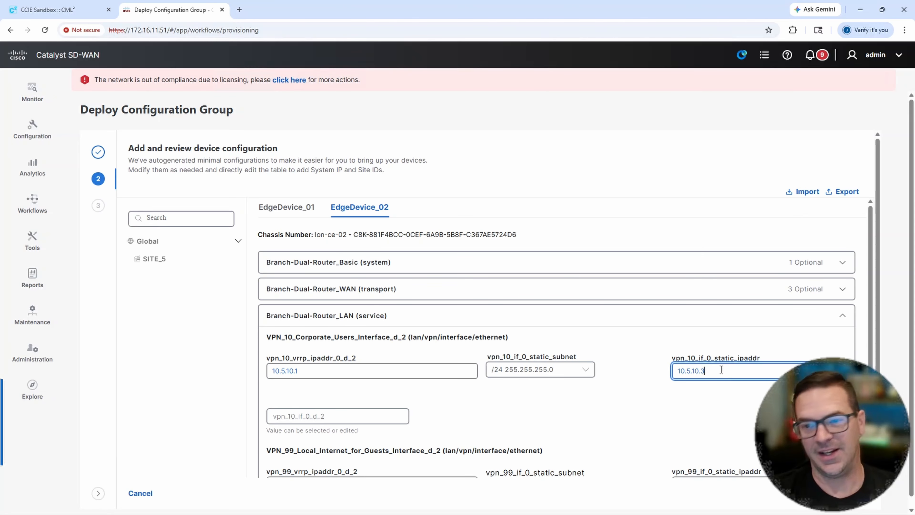
- Set the interface name of VPN_10_Corporate_Users_Interface_d_2 on EdgeDevice_02 to GigabitEthernet3.10
left_click(321, 416)
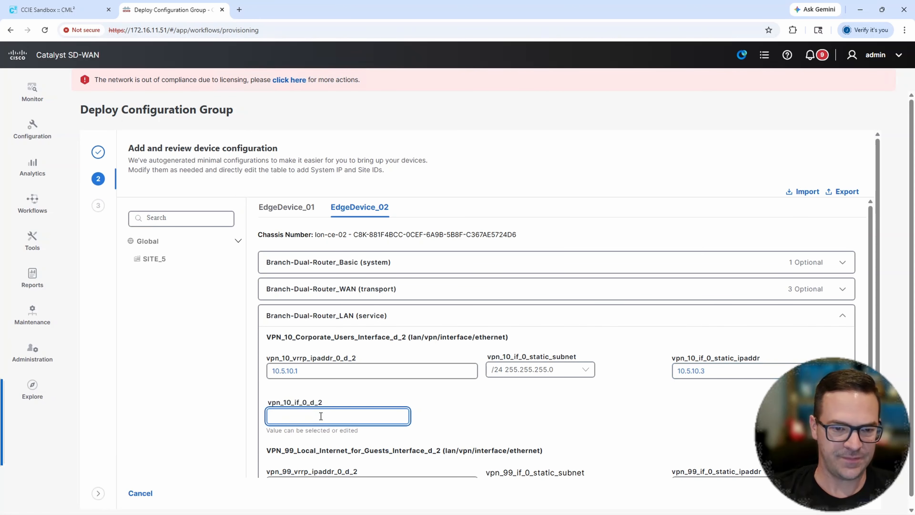
type("Gig")
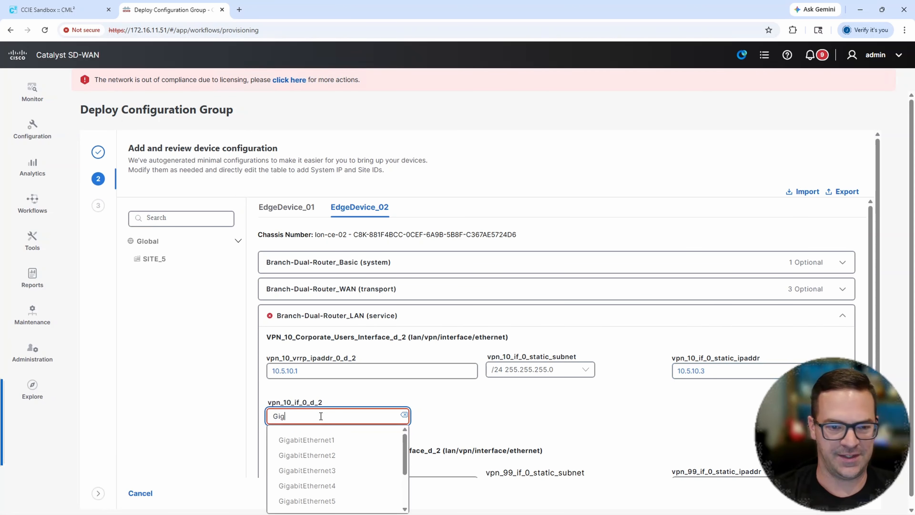
left_click(333, 471)
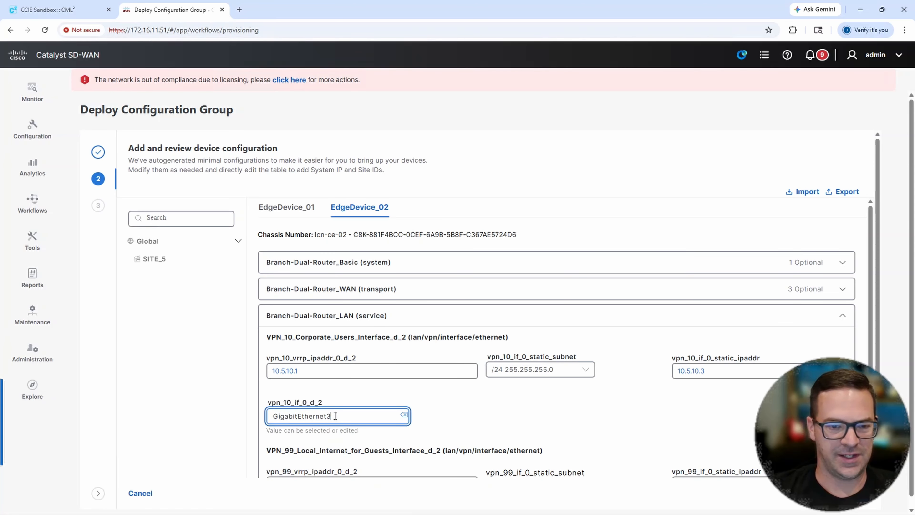
type(".10")
- Give VPN_99_Local_Internet_for_Guests_Interface_d_2 the VRRP address 10.5.99.1 and the static IP address 10.5.99.3 with subnet mask /24 255.255.255.0
scroll(355, 413, "down", 3)
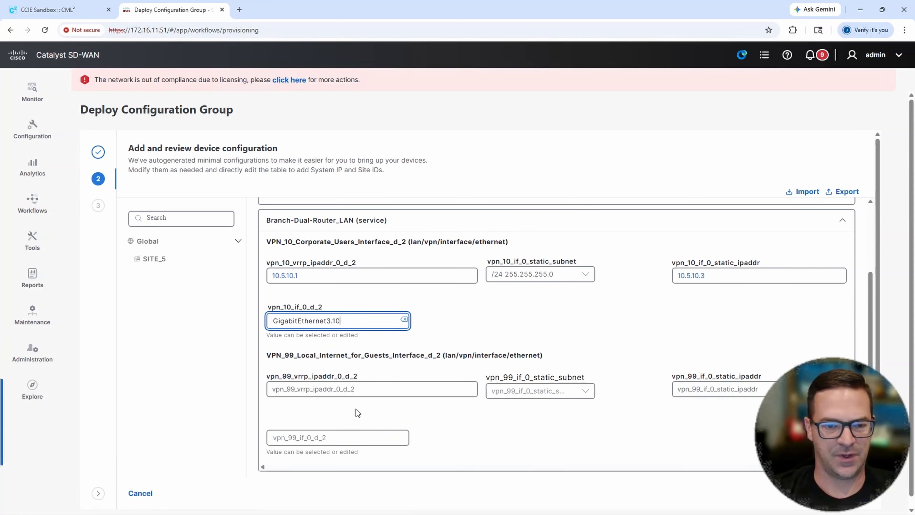
left_click(357, 383)
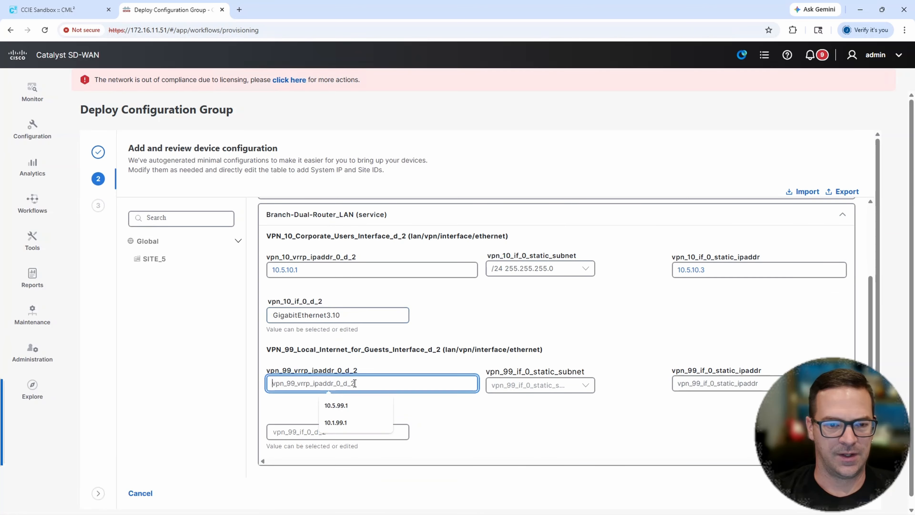
left_click(343, 405)
left_click(507, 385)
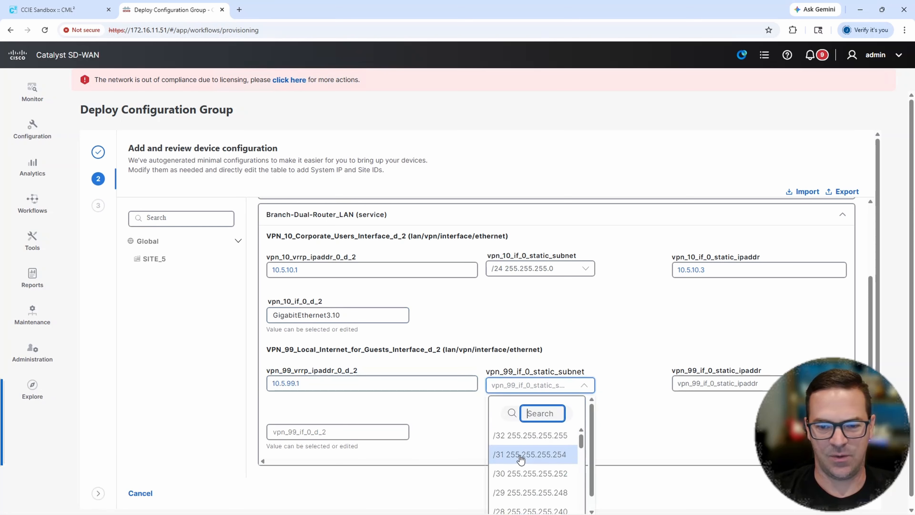
scroll(522, 476, "down", 3)
left_click(527, 483)
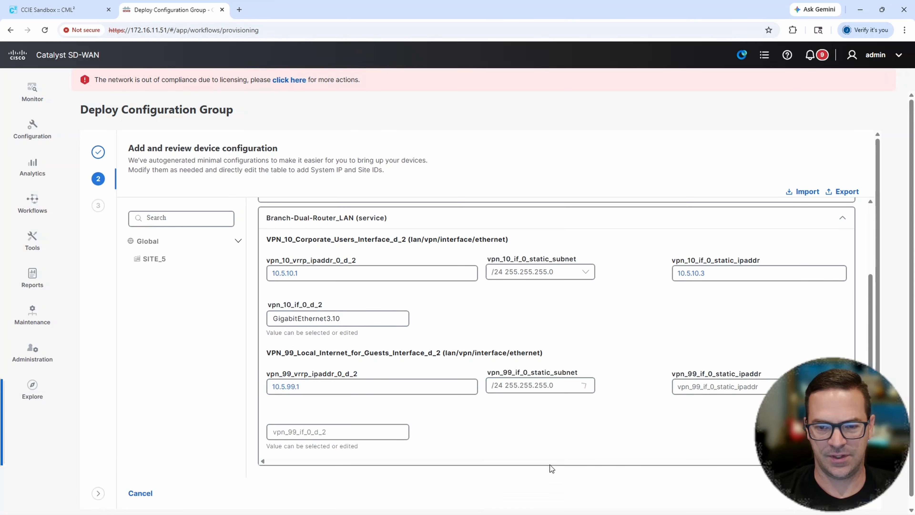
left_click(721, 386)
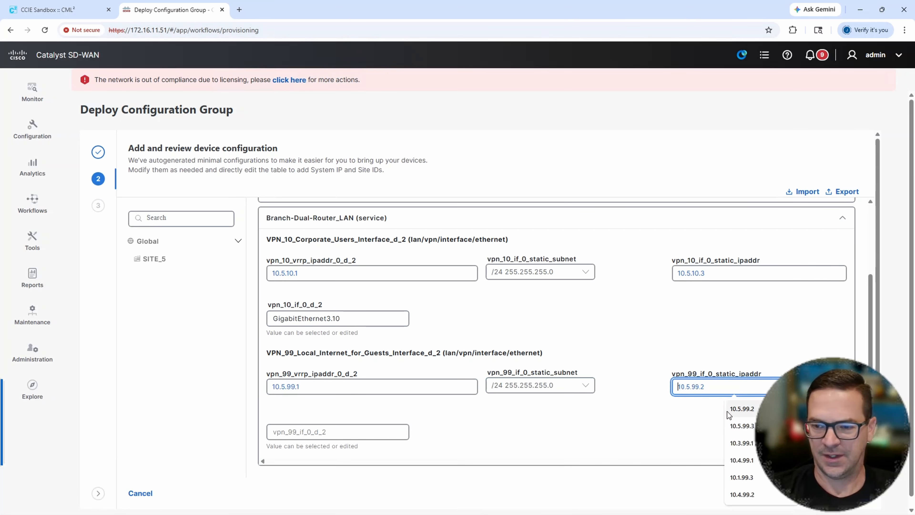
left_click(736, 426)
- Set the interface name of VPN_99_Local_Internet_for_Guests_Interface_d_2 on EdgeDevice_02 to GigabitEthernet2.99
left_click(344, 431)
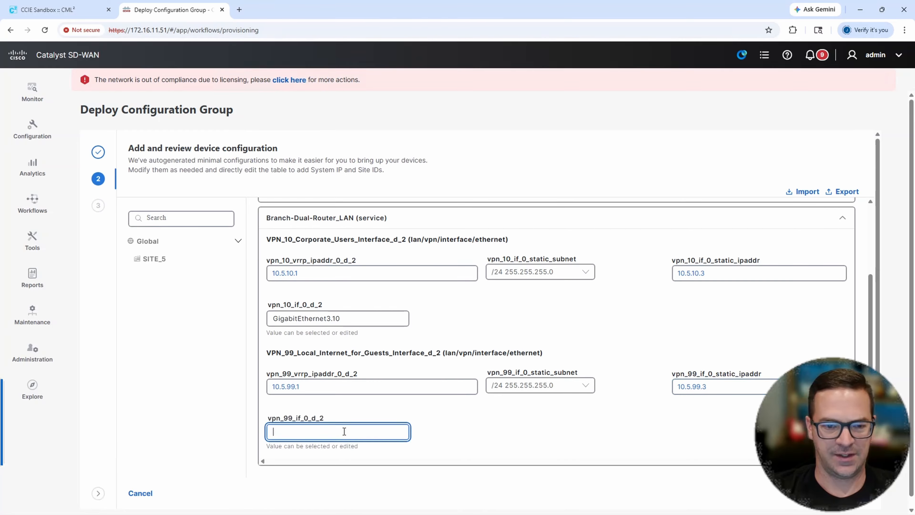
type("gig")
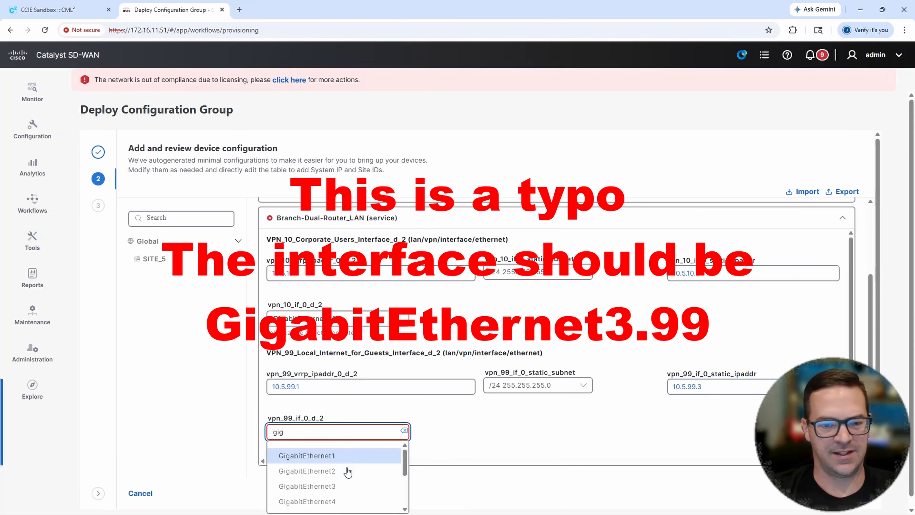
left_click(348, 472)
left_click(351, 432)
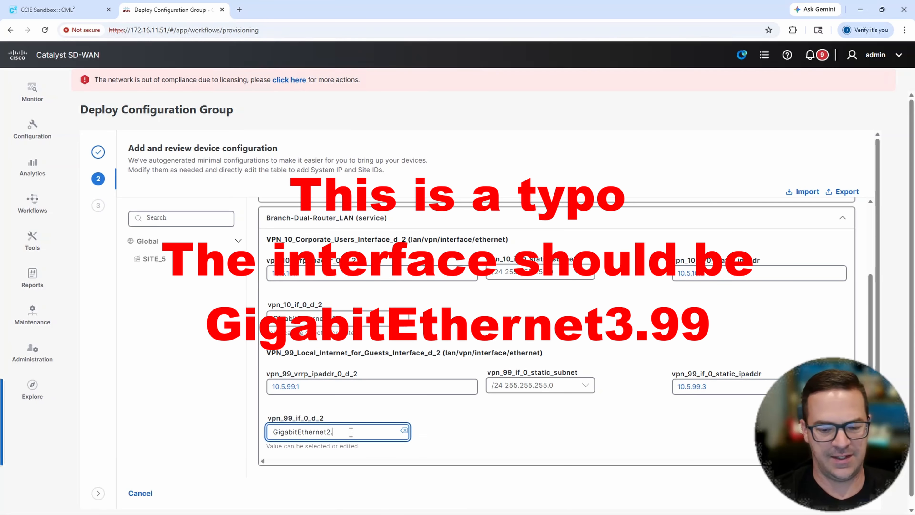
type(".99")
- Collapse the Branch-Dual-Router_LAN section of EdgeDevice_02 and proceed to the deployment summary
scroll(608, 325, "up", 3)
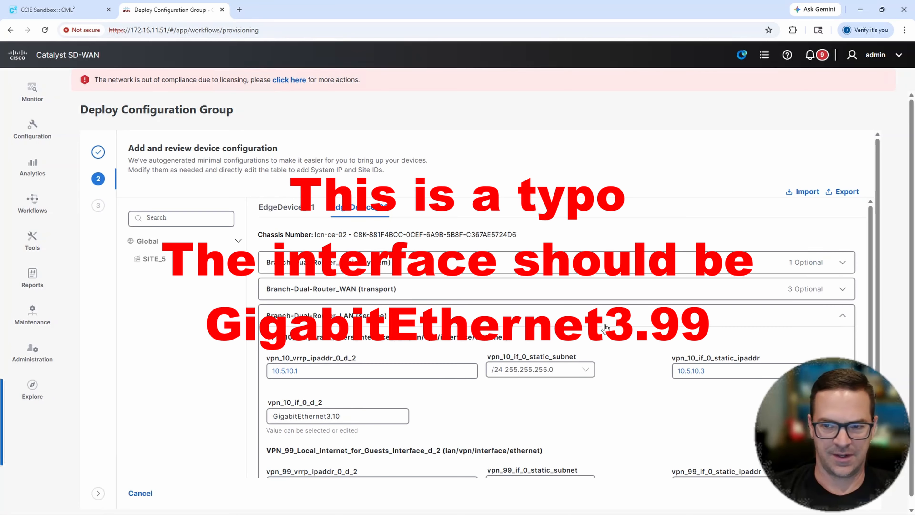
left_click(612, 319)
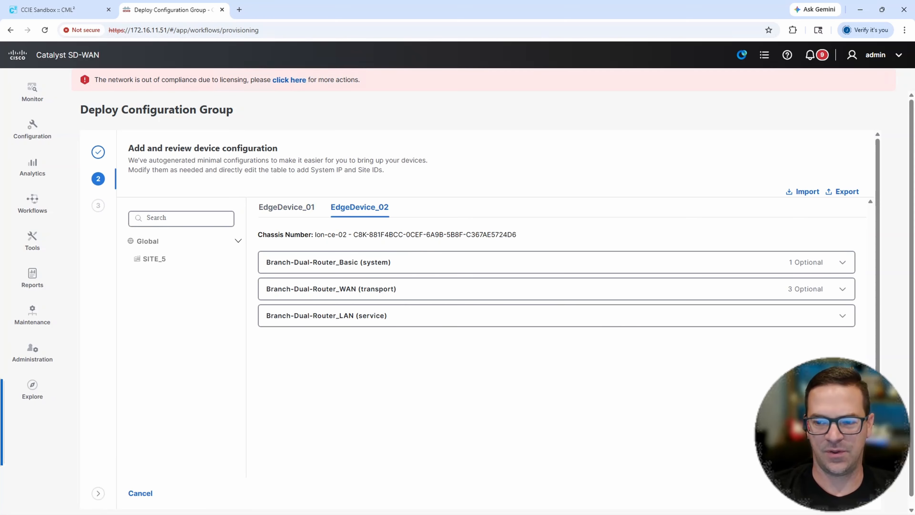
left_click(854, 493)
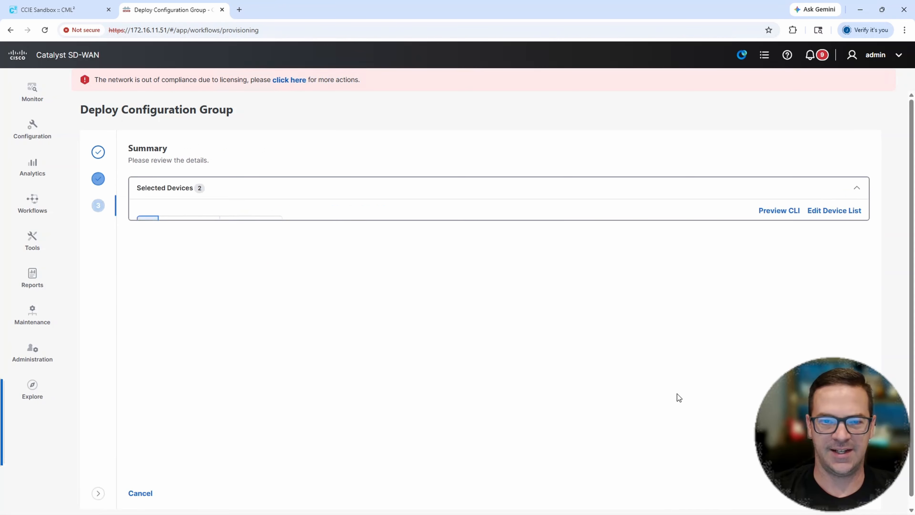
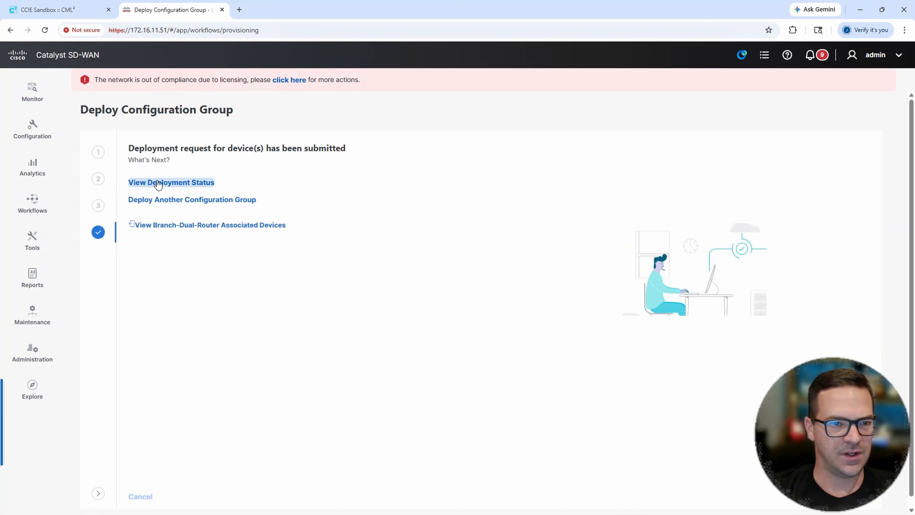
- Open the deployment status of the configuration group, then switch to the lon-ce-01 console in SecureCRT
left_click(165, 183)
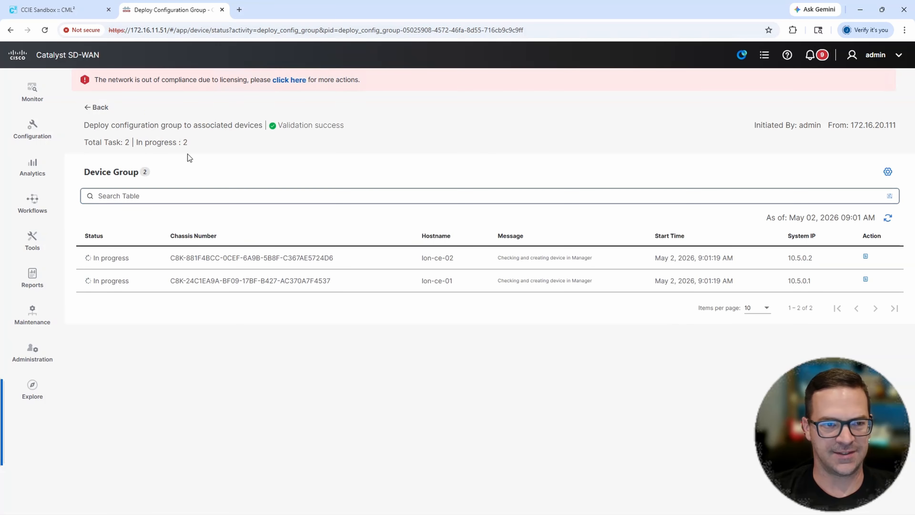
mouse_move(388, 513)
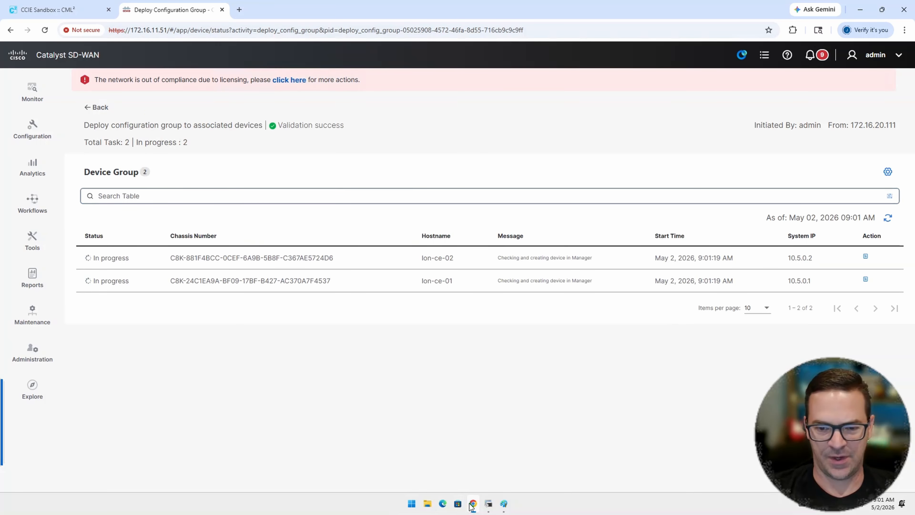
mouse_move(488, 504)
left_click(468, 453)
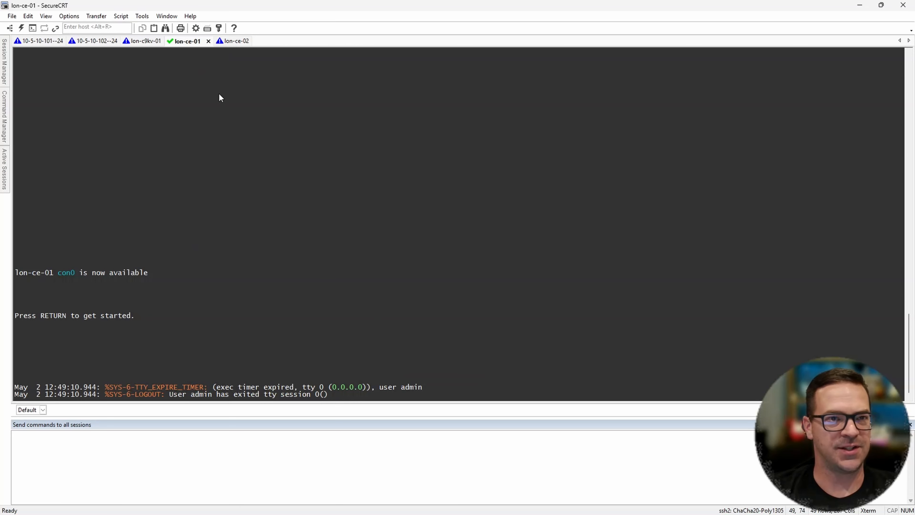
- Log in to the lon-ce-01 console with the administrator username and account password
key("Return")
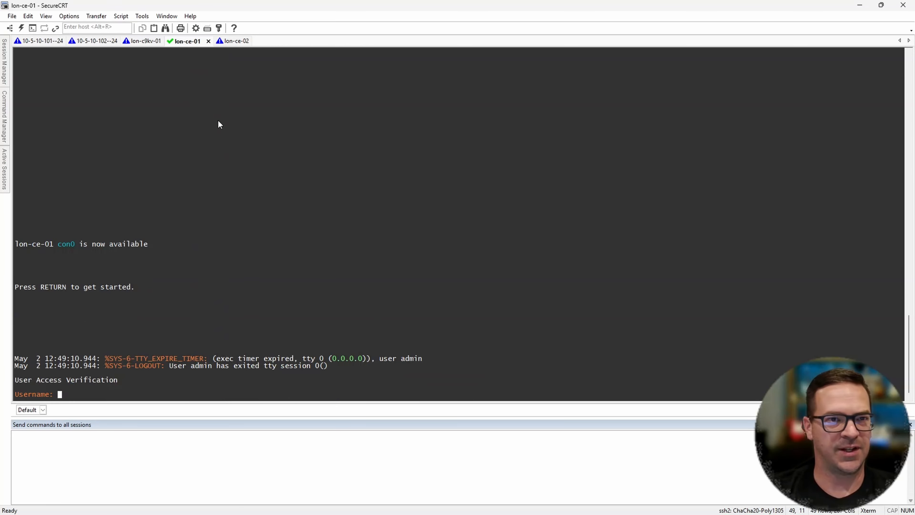
type("admin")
key("Return")
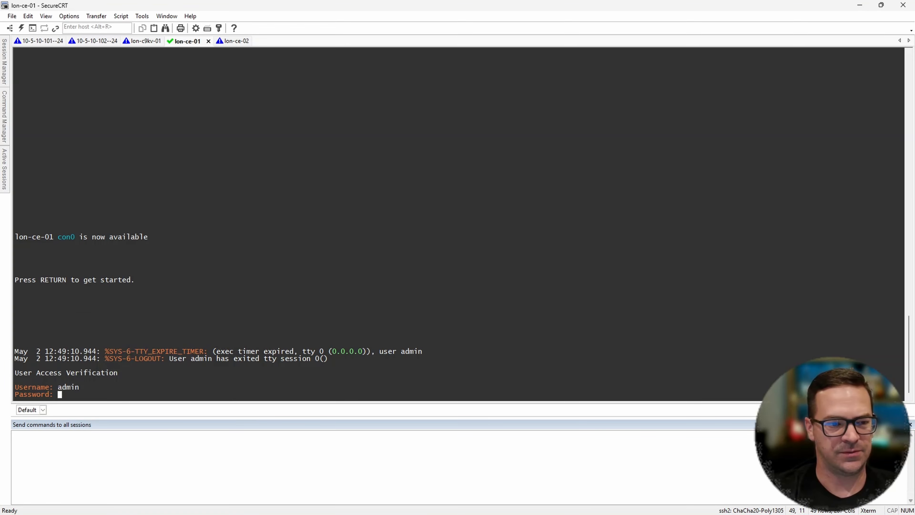
key("Return")
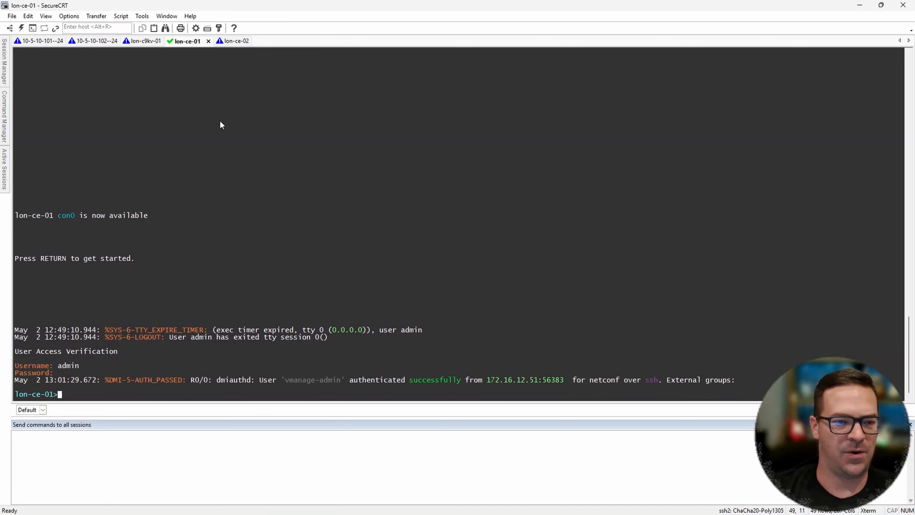
key("Return")
key("Return")
- Log in to the lon-ce-02 console with the administrator username and account password and enter privileged mode with en
left_click(235, 41)
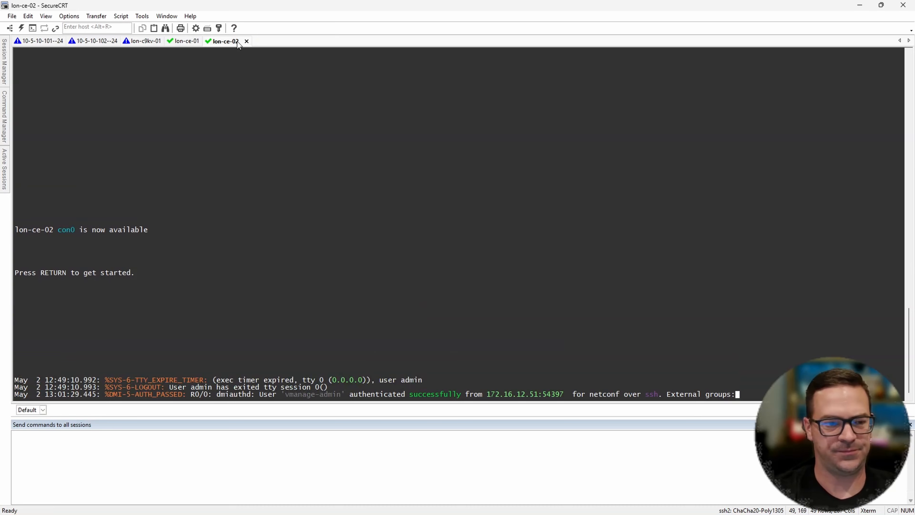
key("Return")
type("admin")
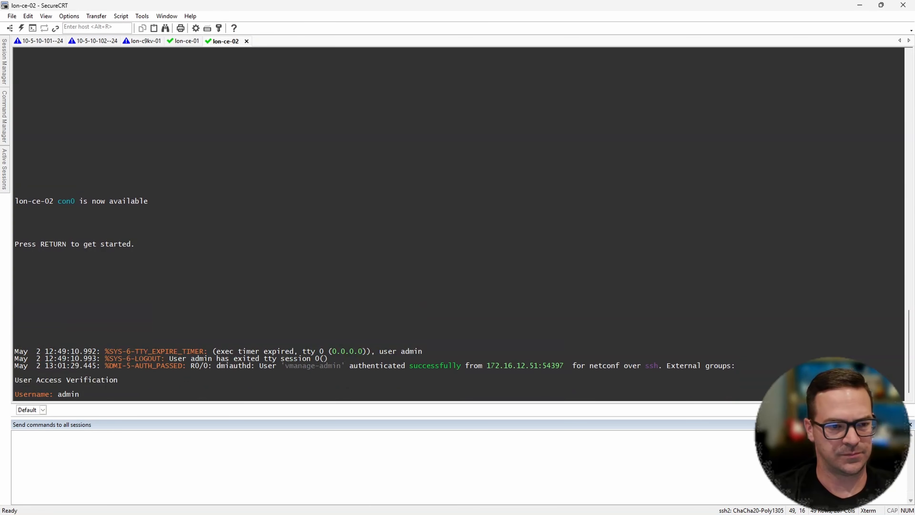
key("Return")
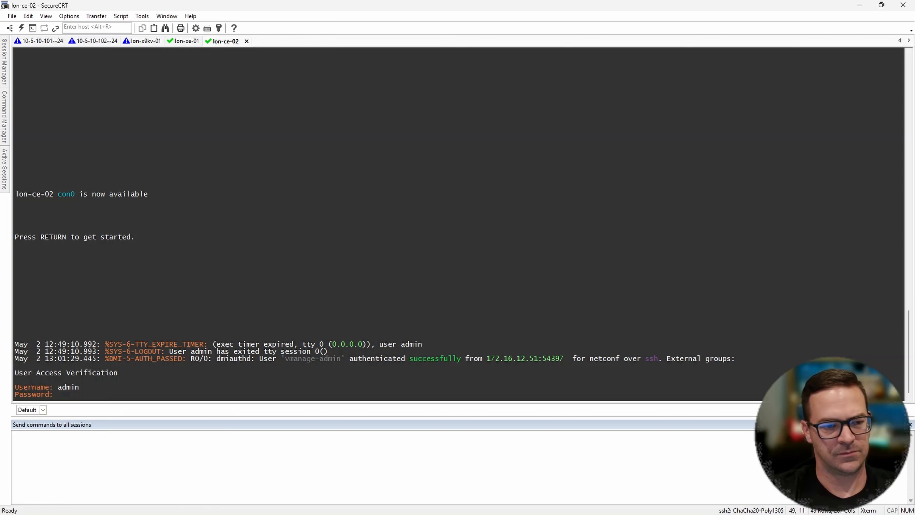
type("admin")
key("Return")
type("en")
key("Return")
key("Return")
key("Return")
key("Return")
key("Return")
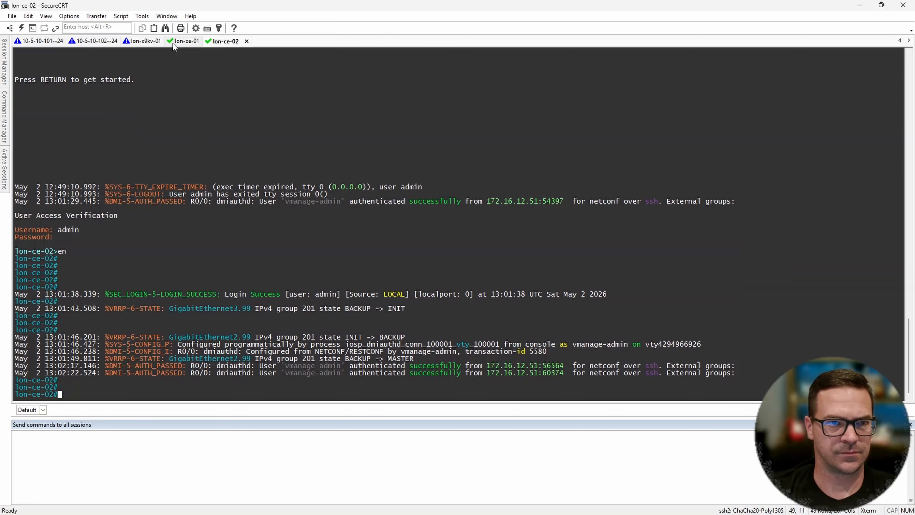
- Check the console log messages of lon-ce-01 and lon-ce-02 for the configuration being pushed by the manager
left_click(183, 41)
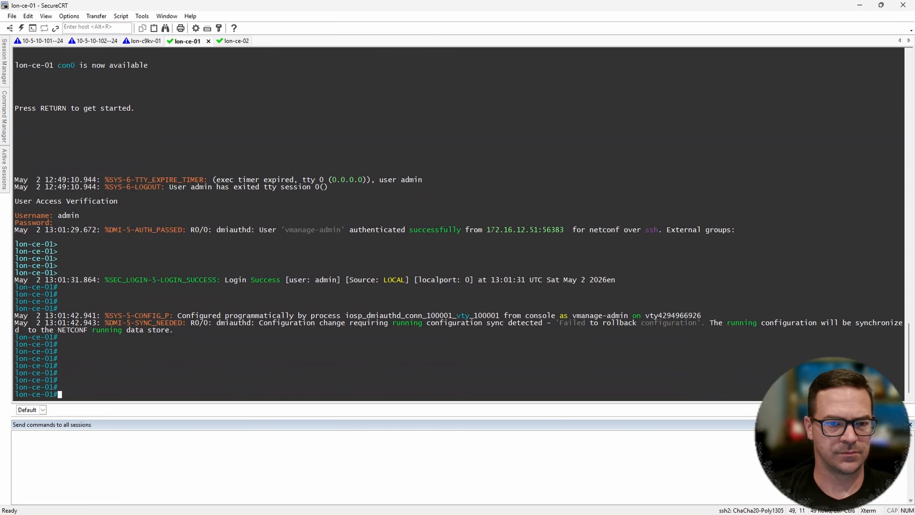
left_click(235, 41)
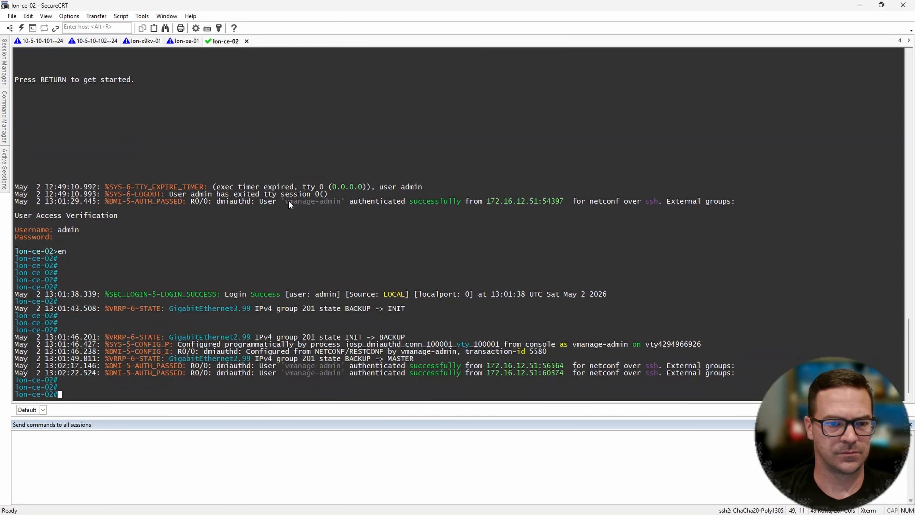
mouse_move(365, 513)
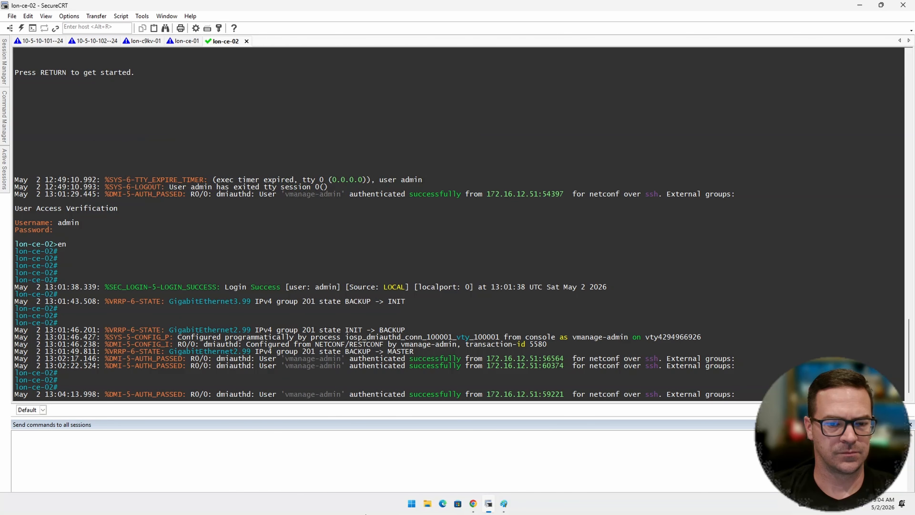
left_click(190, 41)
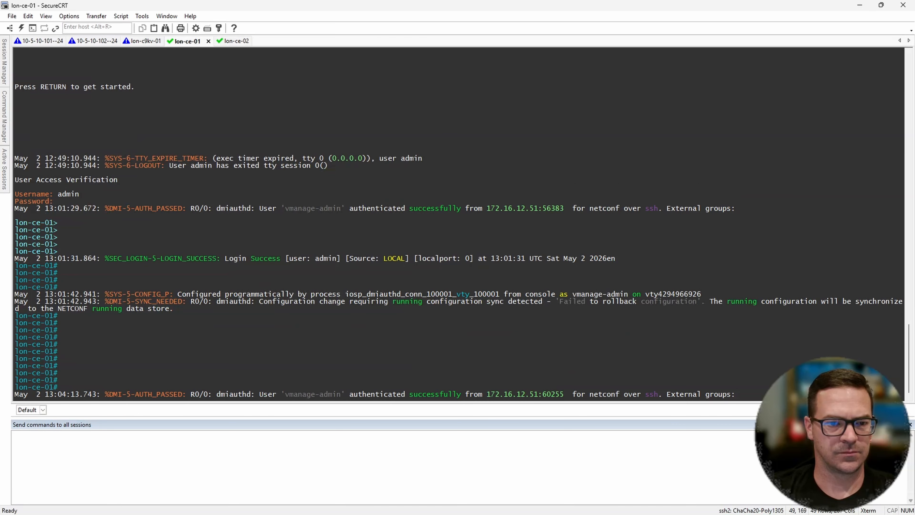
key("Return")
key("Return")
key("Return")
- Switch to Chrome and refresh the Device Group table to check the deployment status of lon-ce-02 and lon-ce-01
left_click(474, 509)
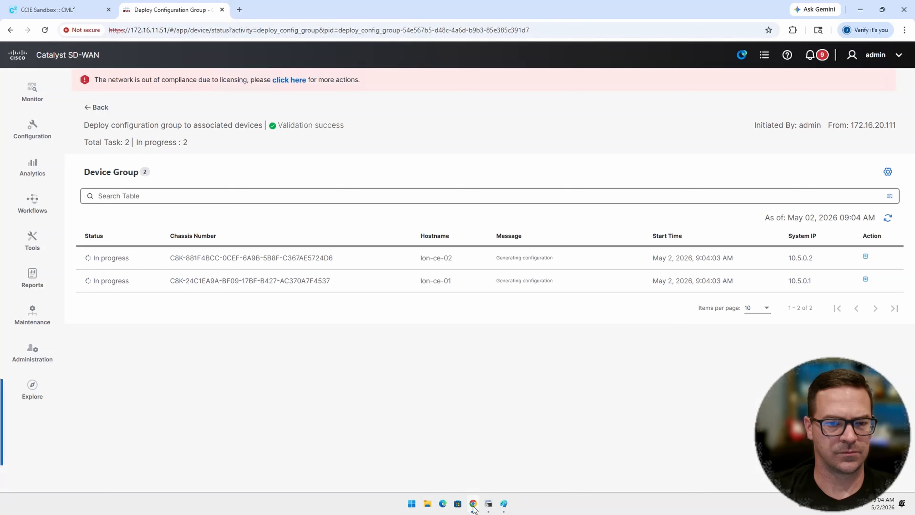
left_click(885, 221)
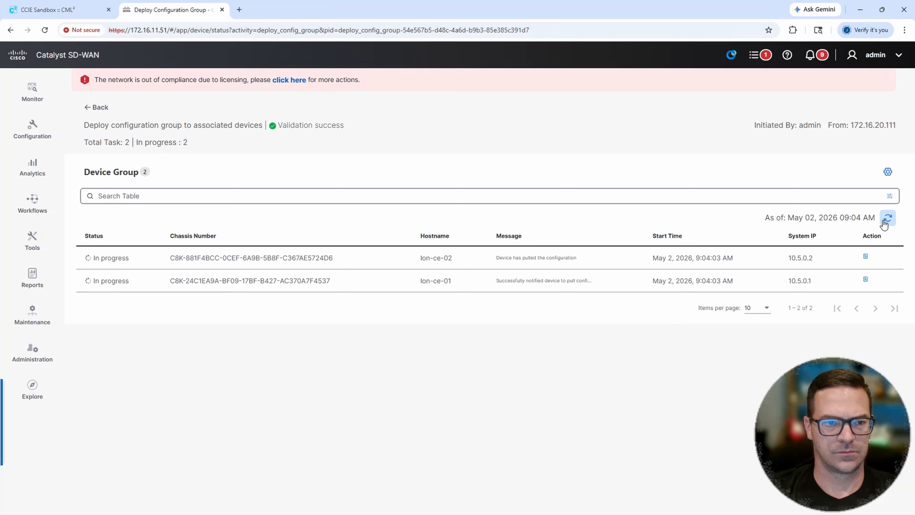
left_click(887, 218)
left_click(886, 220)
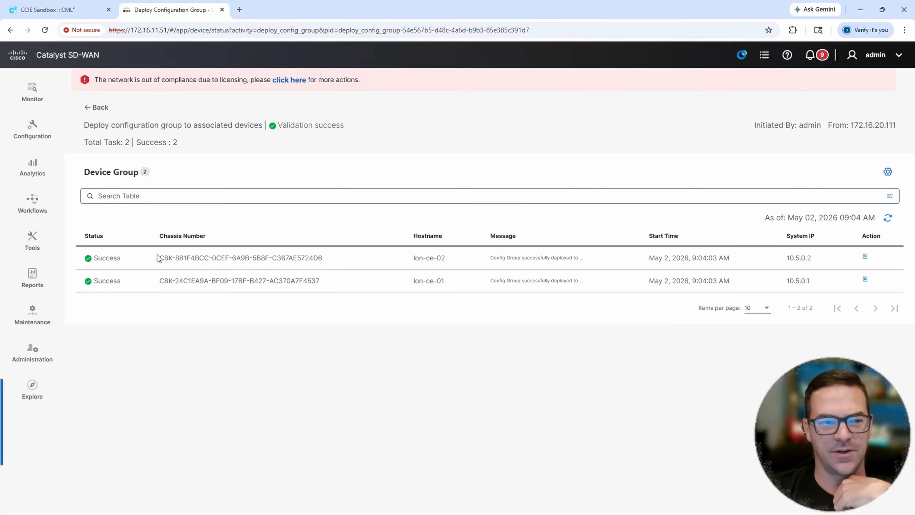
left_click_drag(465, 261, 398, 260)
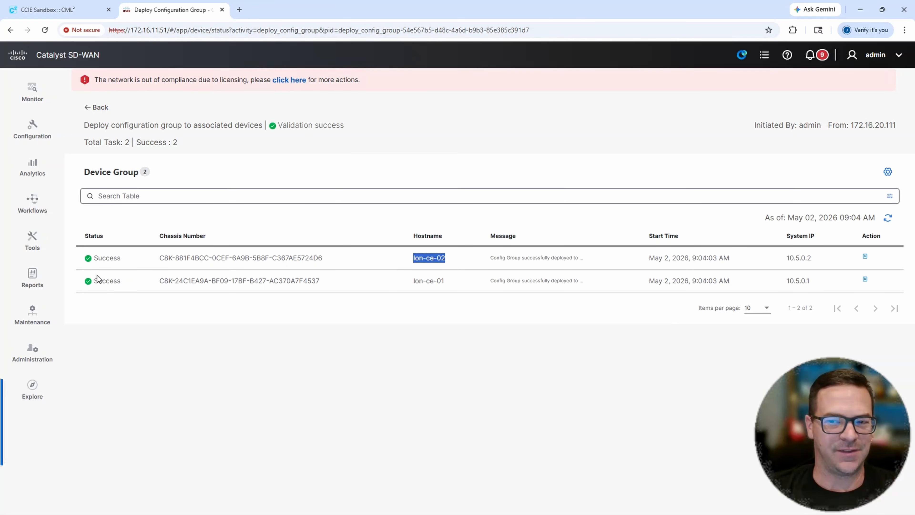
left_click(537, 353)
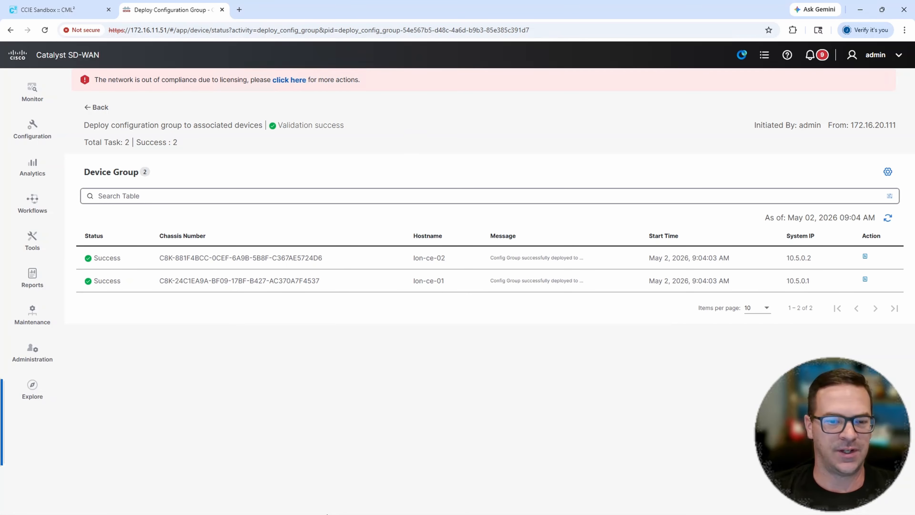
- Switch to SecureCRT and bring up fresh prompts on the lon-ce-02 and lon-ce-01 consoles
left_click(474, 505)
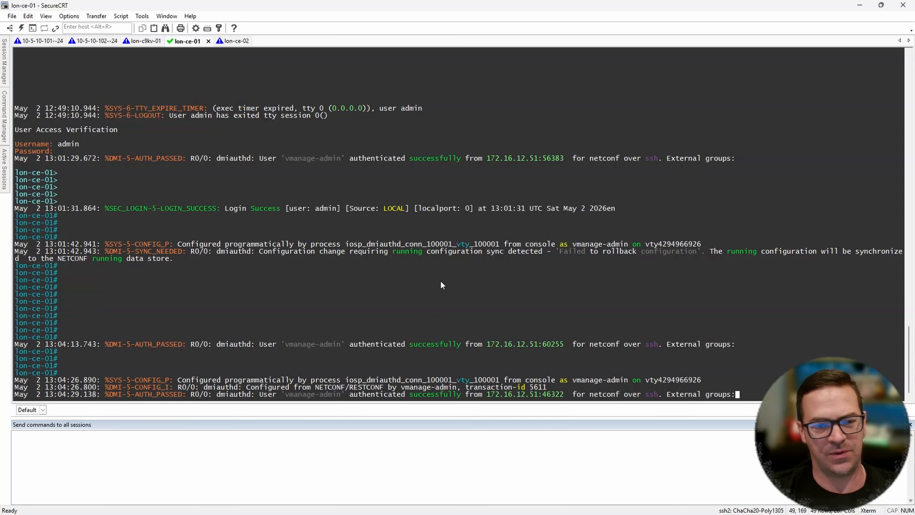
left_click(227, 40)
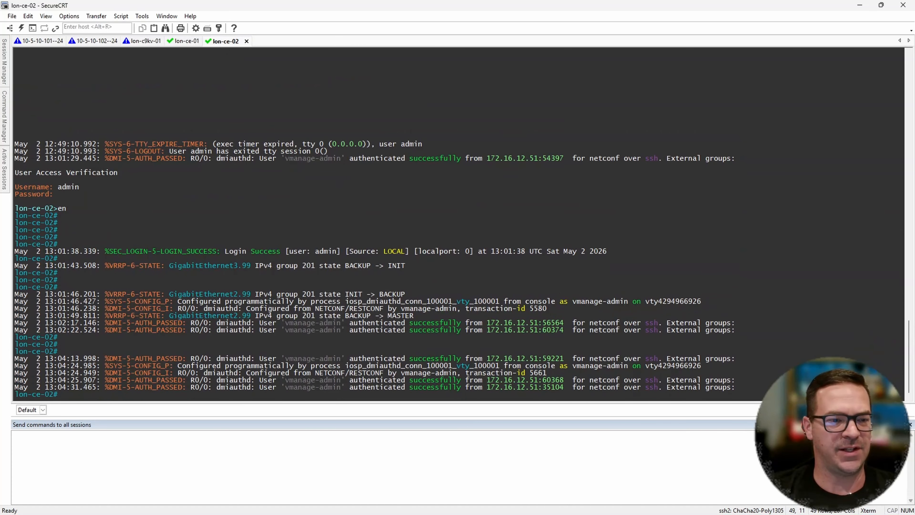
key("Return")
key("Return")
key("Return")
key("Return")
key("Return")
key("Return")
key("Return")
key("Return")
key("Return")
key("Return")
key("Return")
key("Return")
key("Return")
key("Return")
key("Return")
key("Return")
key("Return")
key("Return")
key("Return")
key("Return")
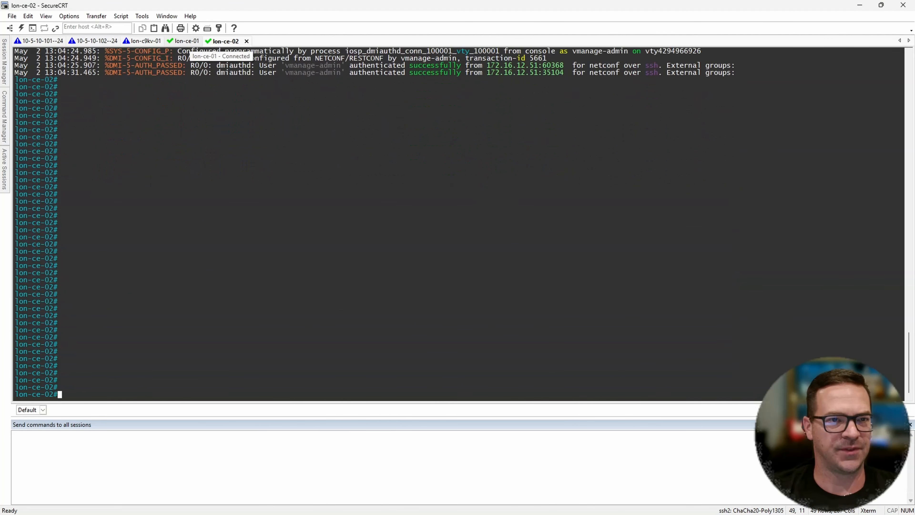
left_click(185, 41)
key("Return")
key("Return")
key("Return")
key("Return")
key("Return")
key("Return")
key("Return")
key("Return")
key("Return")
key("Return")
key("Return")
key("Return")
key("Return")
key("Return")
key("Return")
key("Return")
key("Return")
key("Return")
key("Return")
key("Return")
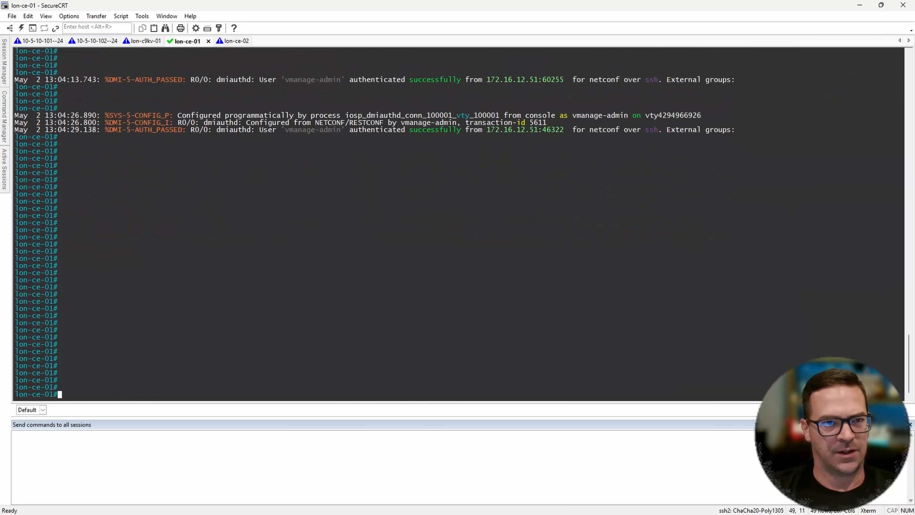
key("Return")
key("Return")
key("Return")
key("Return")
key("Return")
key("Return")
key("Return")
key("Return")
key("Return")
key("Return")
key("Return")
key("Return")
- Run show ip int brief on lon-ce-01 to list its interfaces and IP addresses
type("show i int")
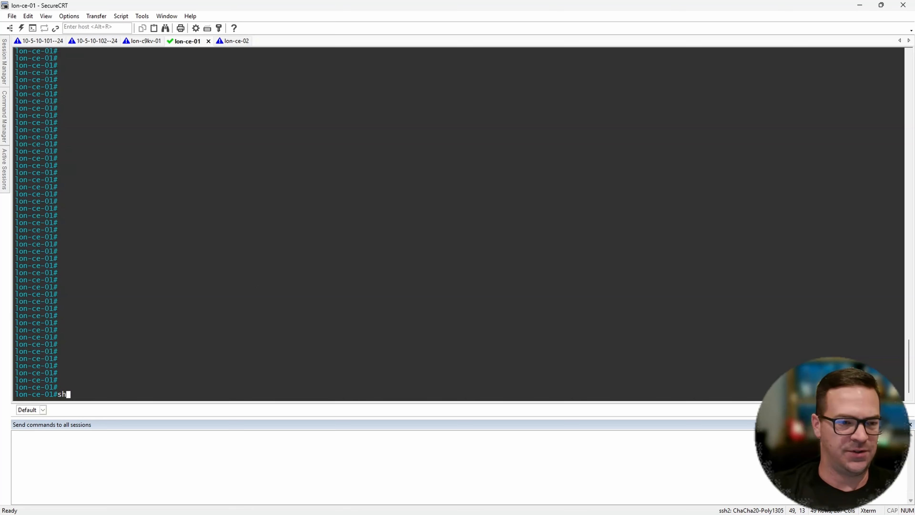
key("BackSpace")
key("BackSpace")
type("p")
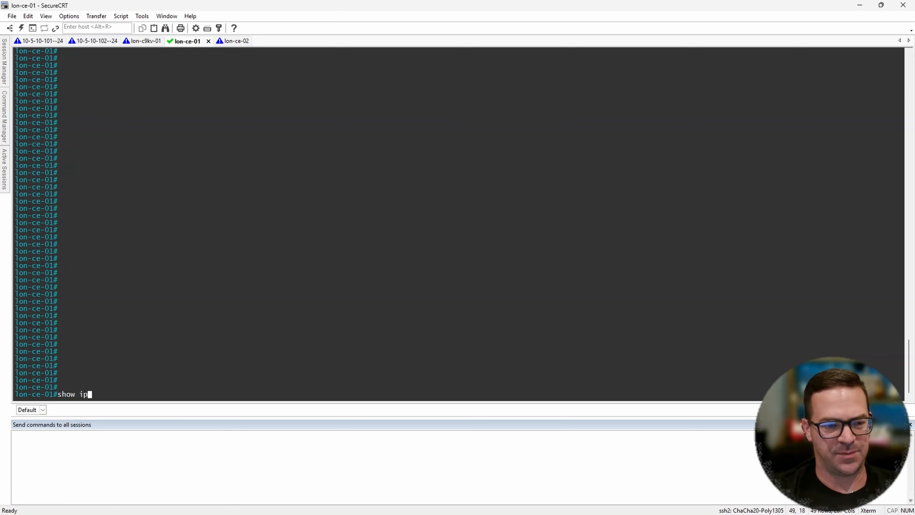
type(" int brief")
key("Return")
key("Return")
key("Return")
key("Return")
key("Return")
key("Return")
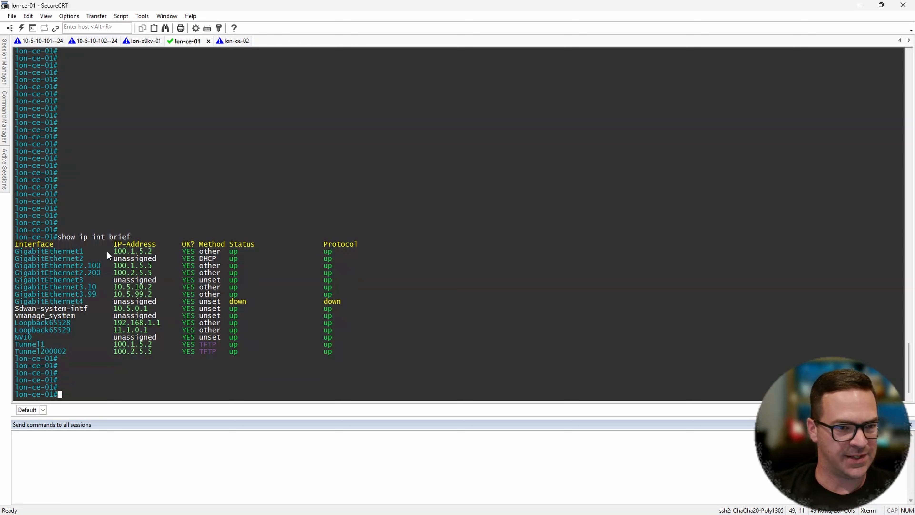
- Examine the IP addresses of GigabitEthernet1 and the GigabitEthernet2 and GigabitEthernet3 subinterfaces in the lon-ce-01 output
left_click_drag(104, 252, 155, 253)
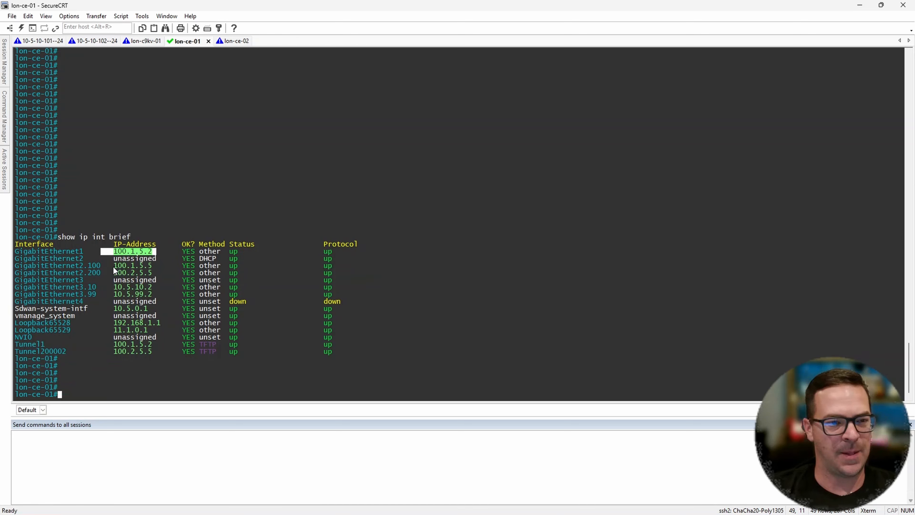
left_click_drag(109, 265, 164, 274)
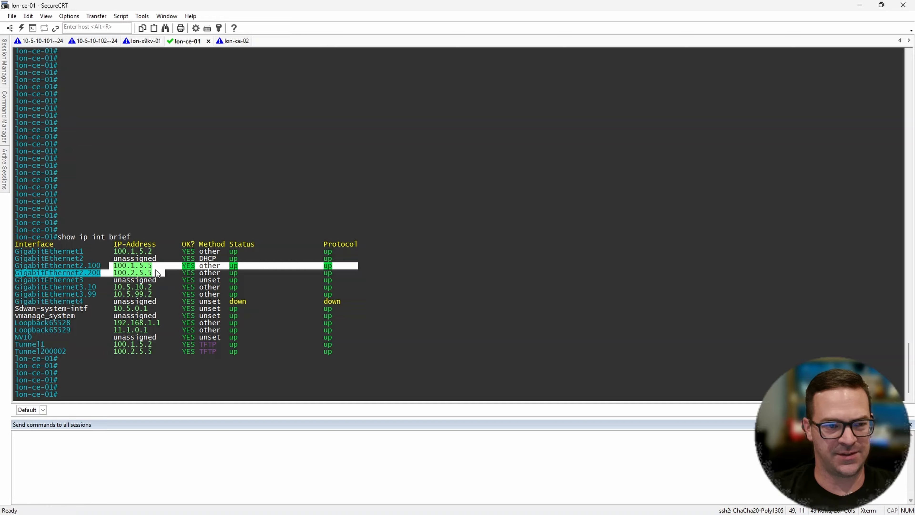
left_click_drag(85, 267, 109, 268)
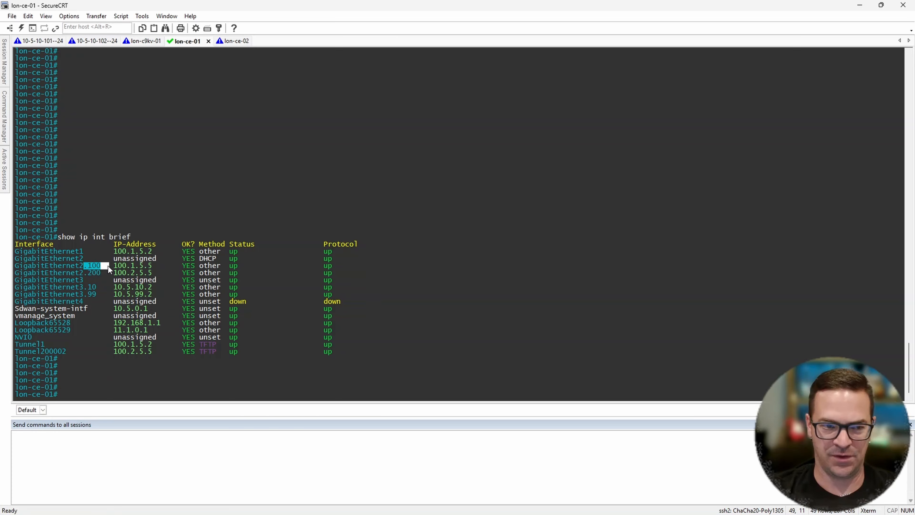
left_click_drag(88, 273, 105, 273)
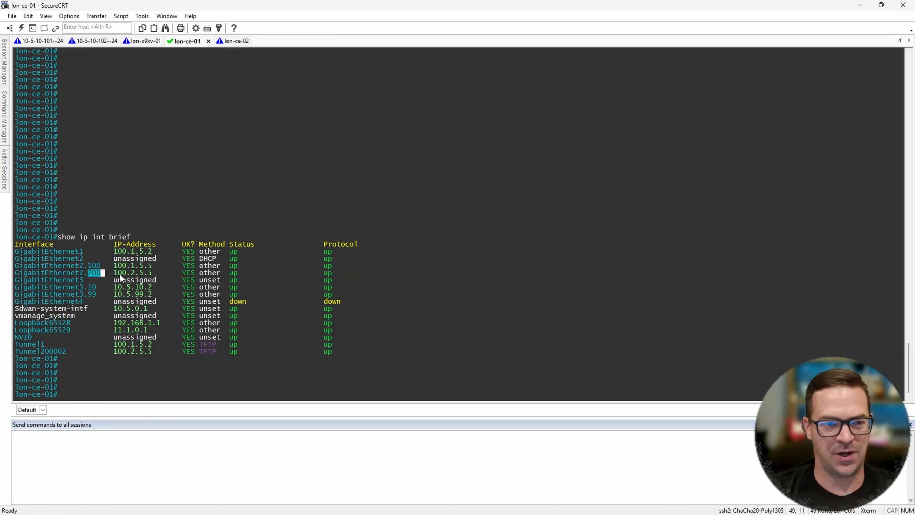
left_click_drag(163, 271, 178, 294)
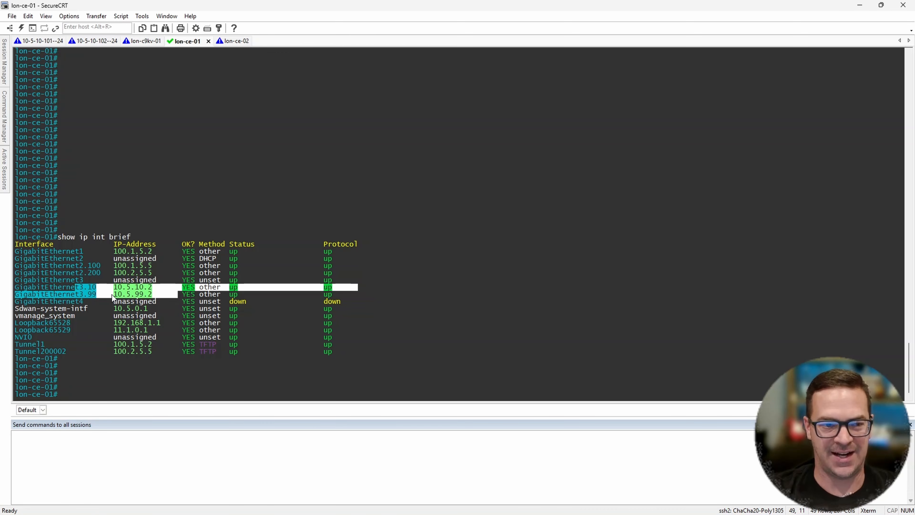
left_click(161, 236)
- Run show ip int brief on lon-ce-02 and highlight the IP address of GigabitEthernet1
left_click(229, 45)
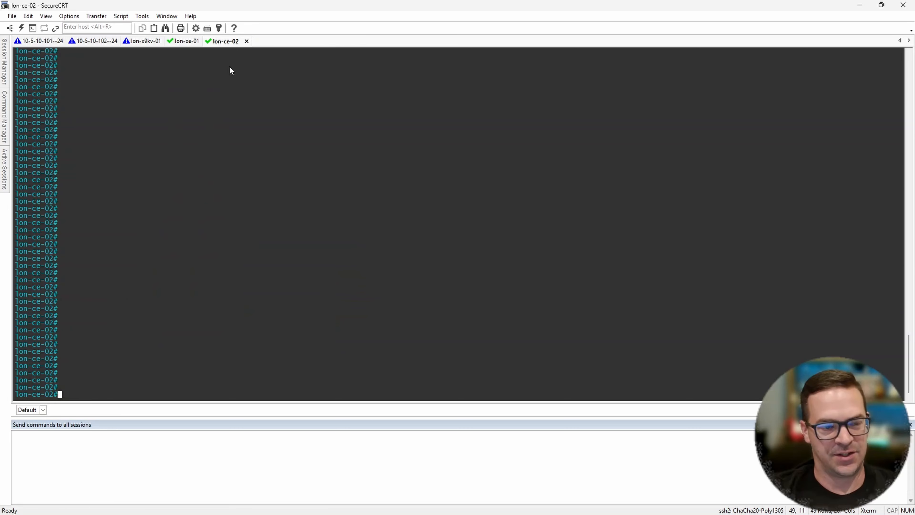
type("show ip int brief")
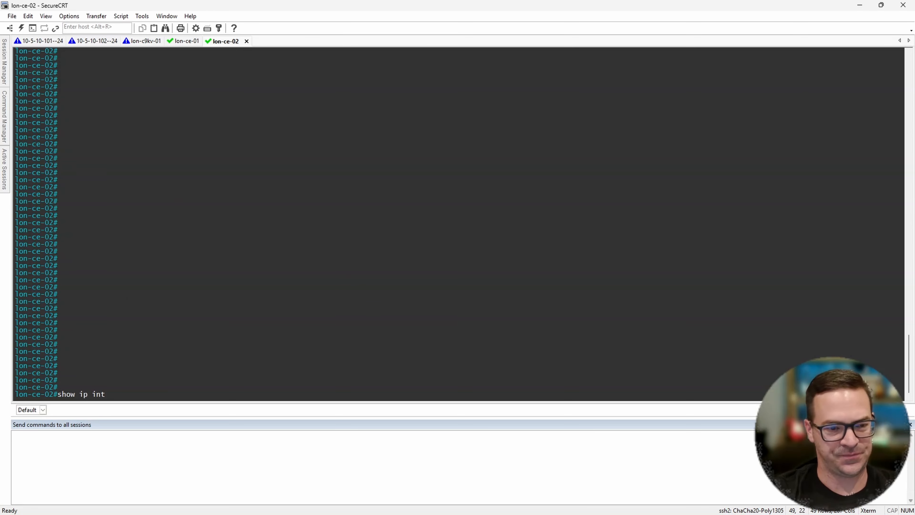
key("Return")
key("Return")
key("Return")
key("Return")
key("Return")
key("Return")
key("Return")
key("Return")
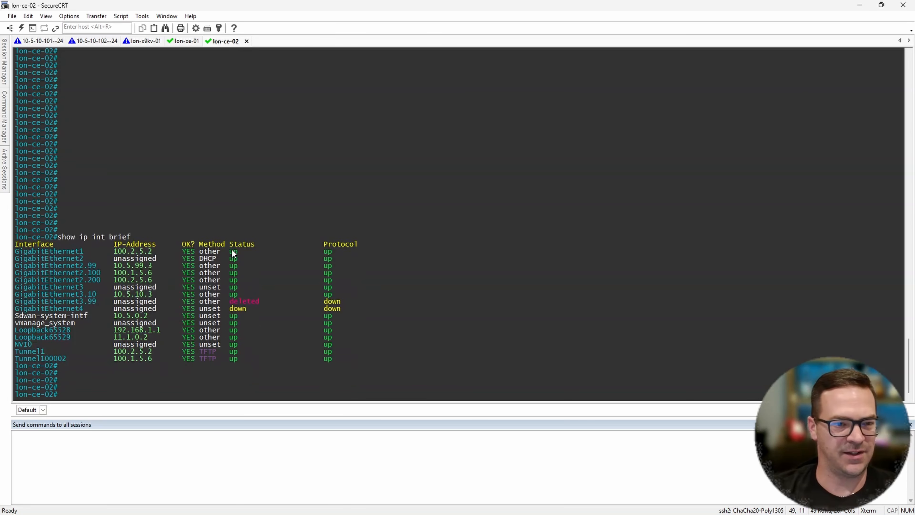
left_click_drag(107, 230, 110, 231)
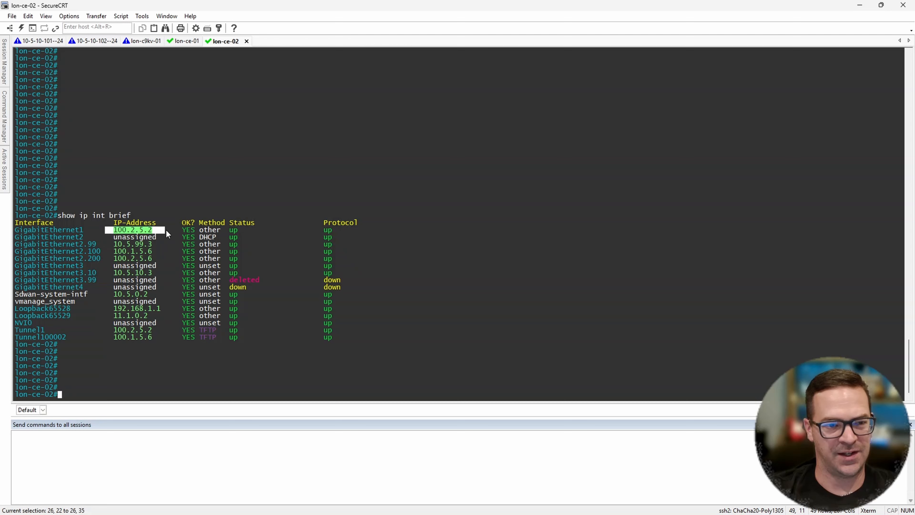
- Examine the GigabitEthernet2.99 entry and its IP address in the lon-ce-02 interface listing
left_click_drag(166, 230, 166, 229)
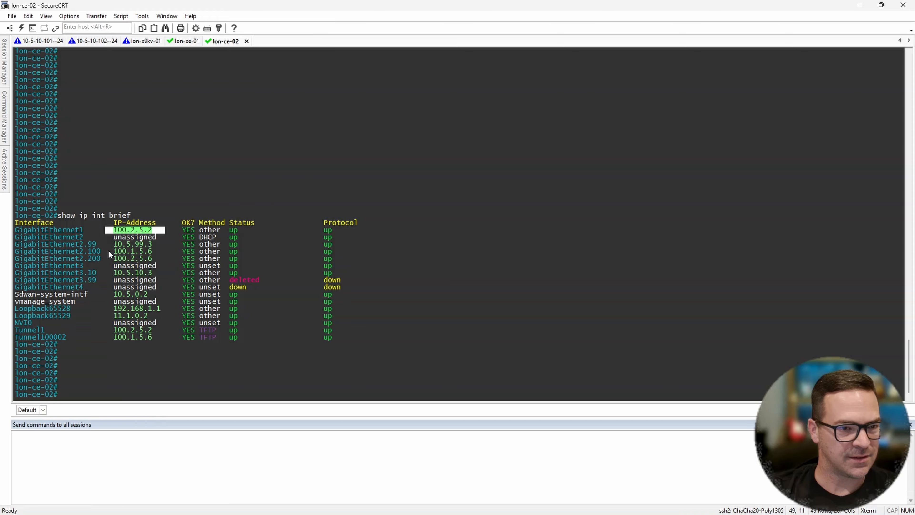
left_click_drag(74, 245, 112, 245)
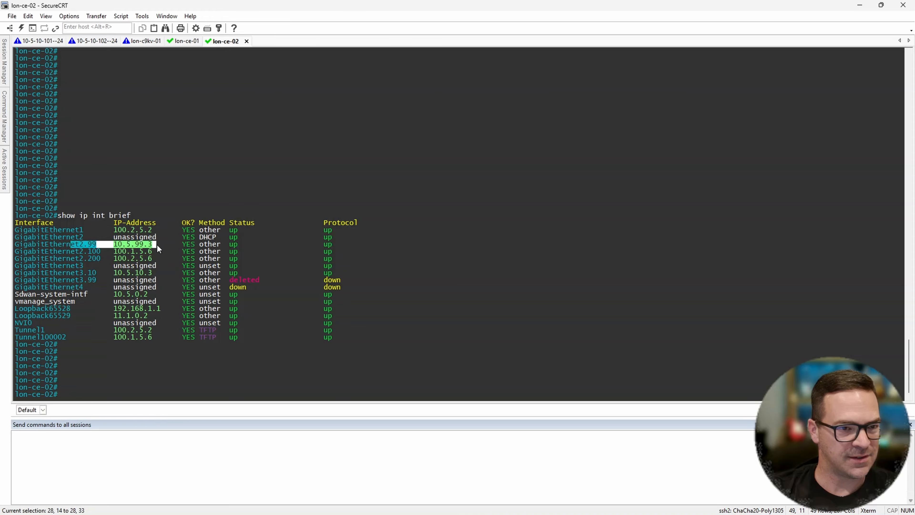
left_click(178, 289)
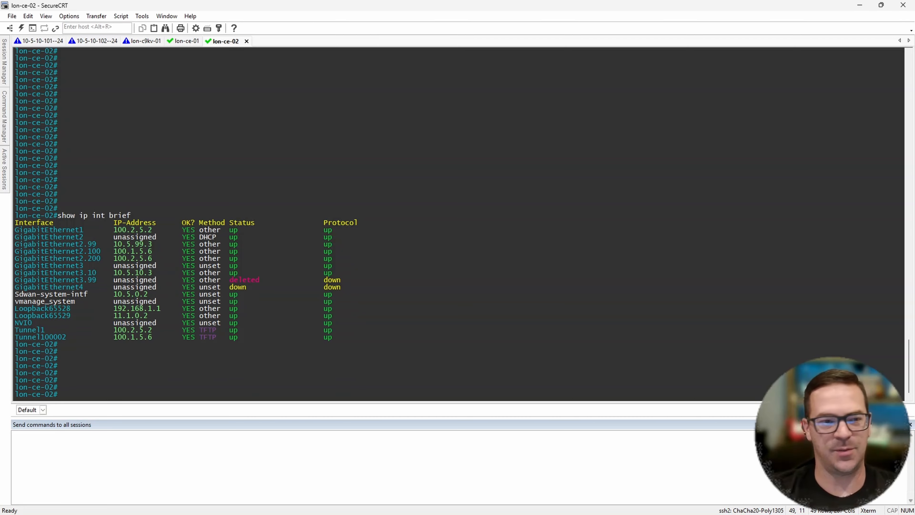
key("Return")
key("Return")
key("Return")
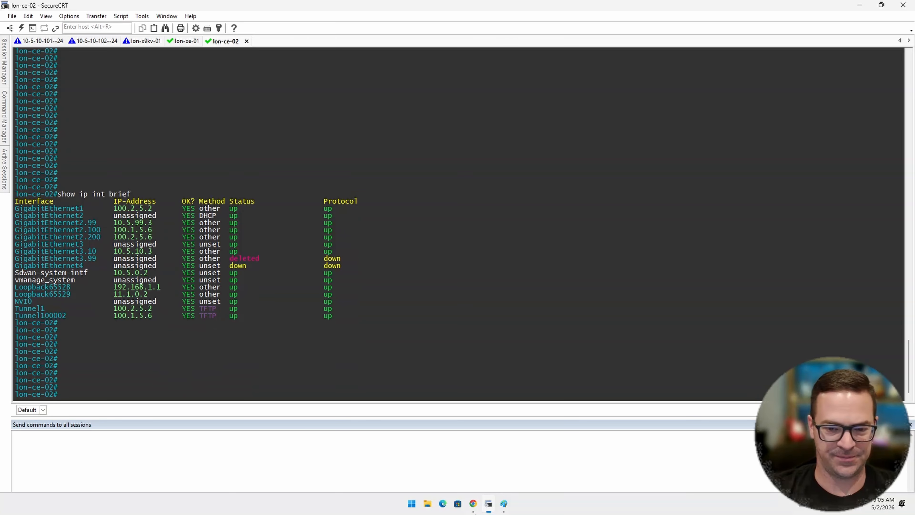
- Switch to Catalyst SD-WAN Manager and start a deployment of the Branch-Dual-Router configuration group with both SITE_5 routers selected
left_click(476, 511)
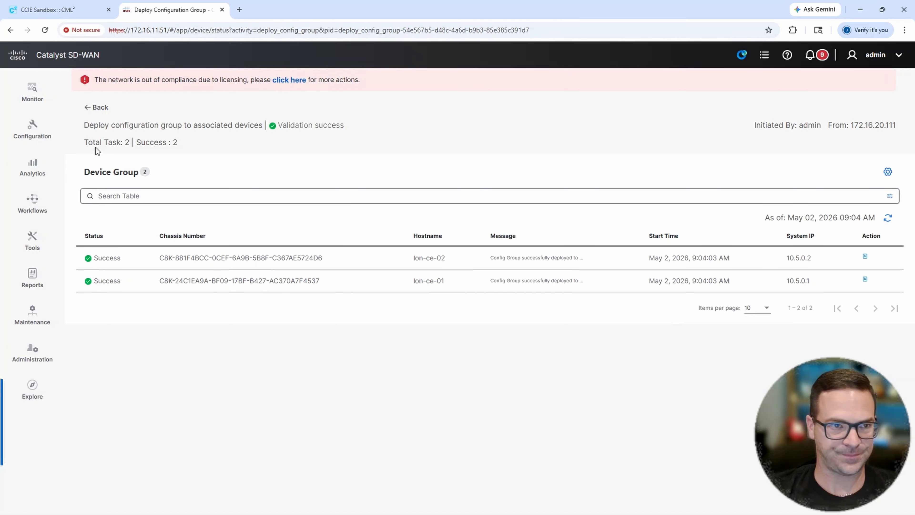
mouse_move(22, 130)
left_click(119, 115)
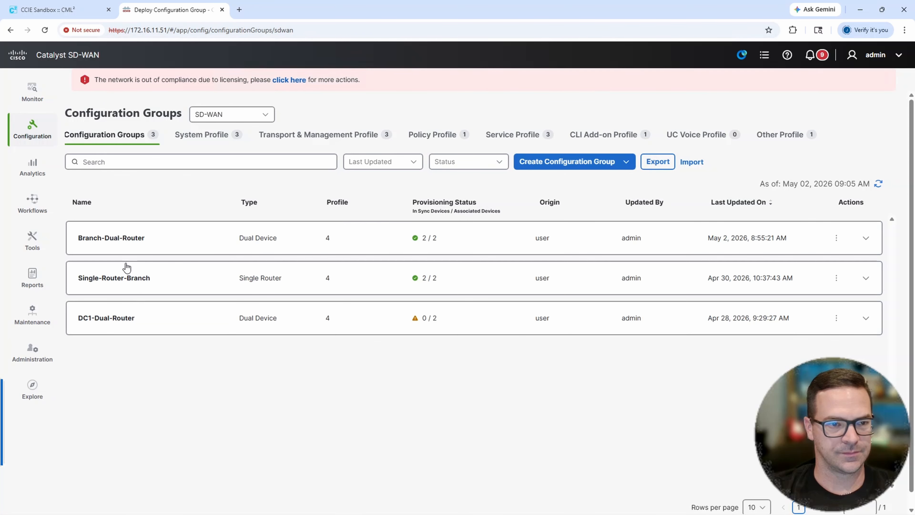
left_click(153, 245)
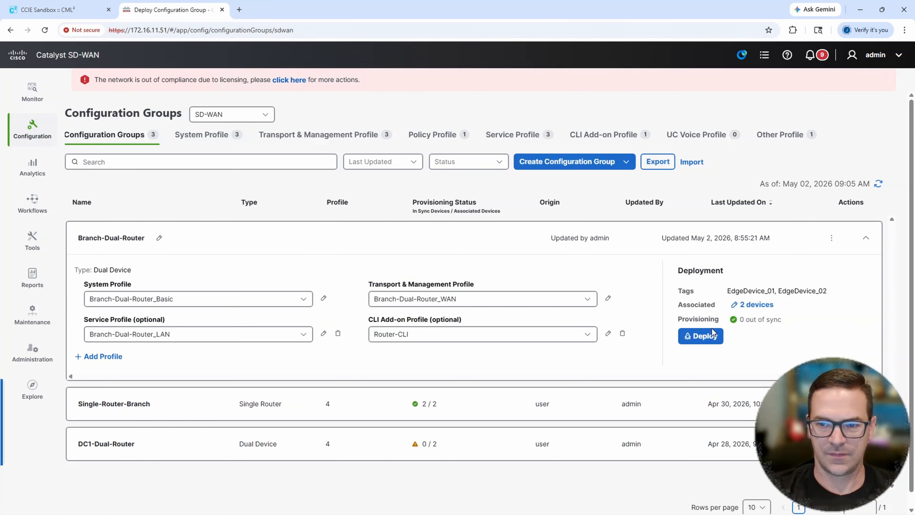
left_click(713, 333)
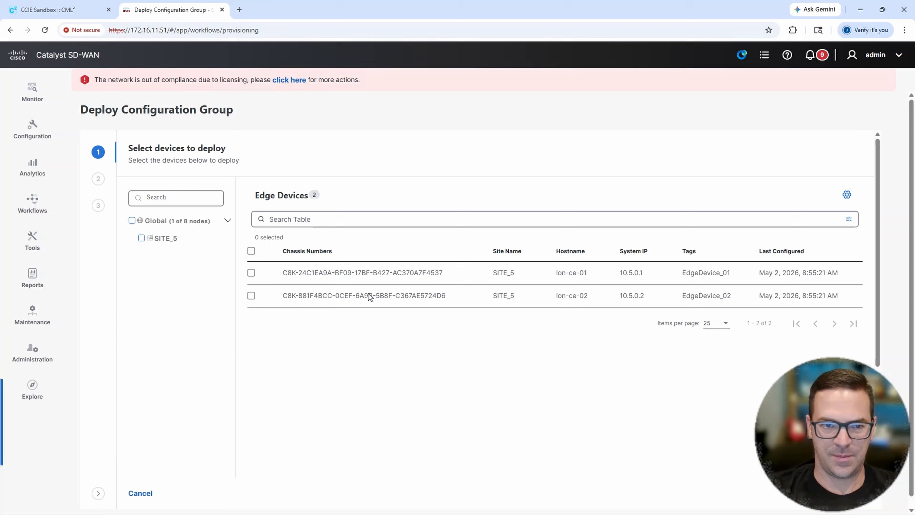
left_click(252, 251)
left_click(858, 507)
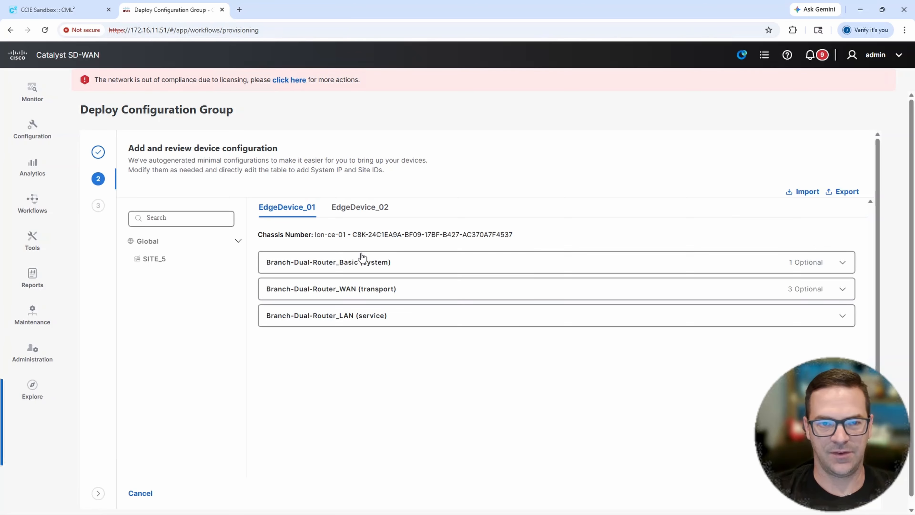
- Set the EdgeDevice_02 variable vpn_99_if_0_d_2 in the Branch-Dual-Router_LAN service profile to GigabitEthernet3.99
left_click(372, 206)
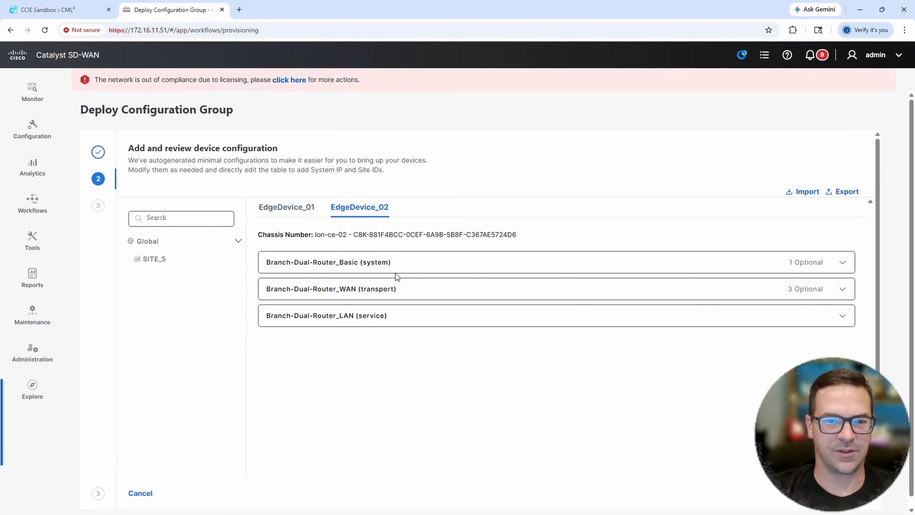
left_click(337, 319)
scroll(554, 292, "down", 3)
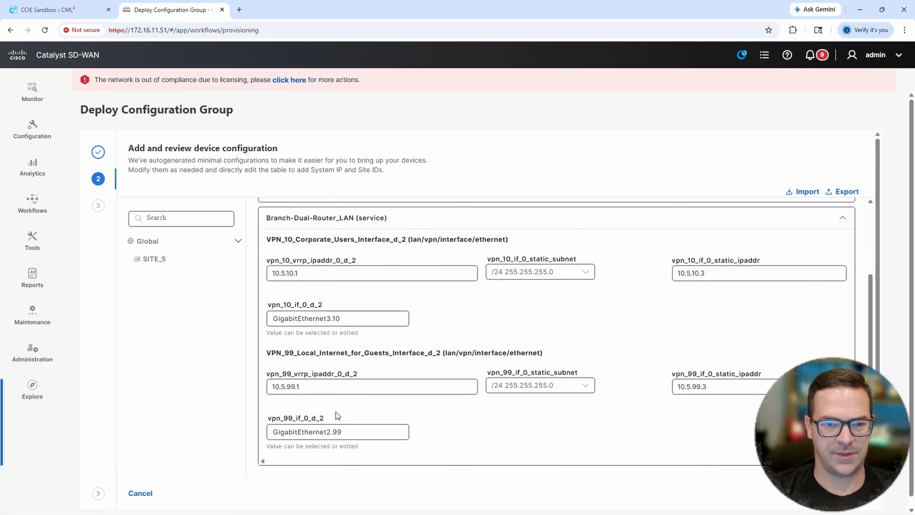
left_click(327, 431)
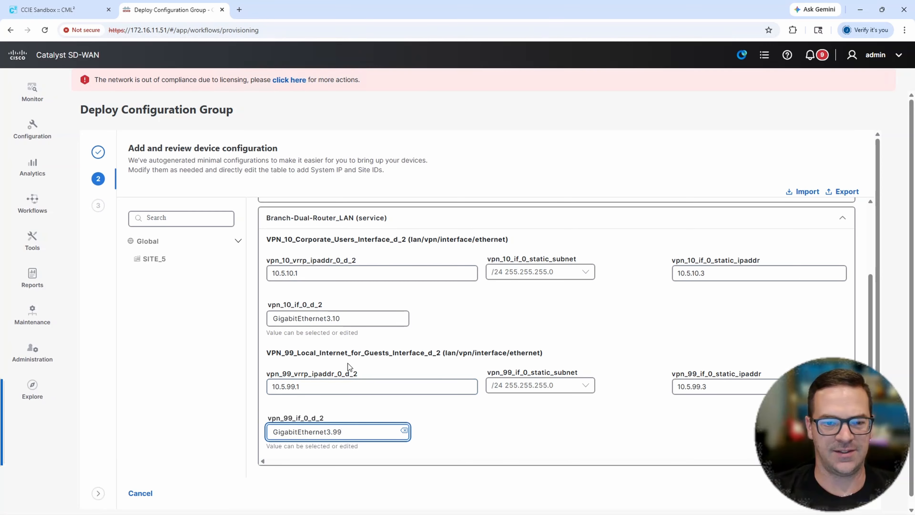
- Submit the configuration group deployment and refresh its status for both devices
left_click(853, 492)
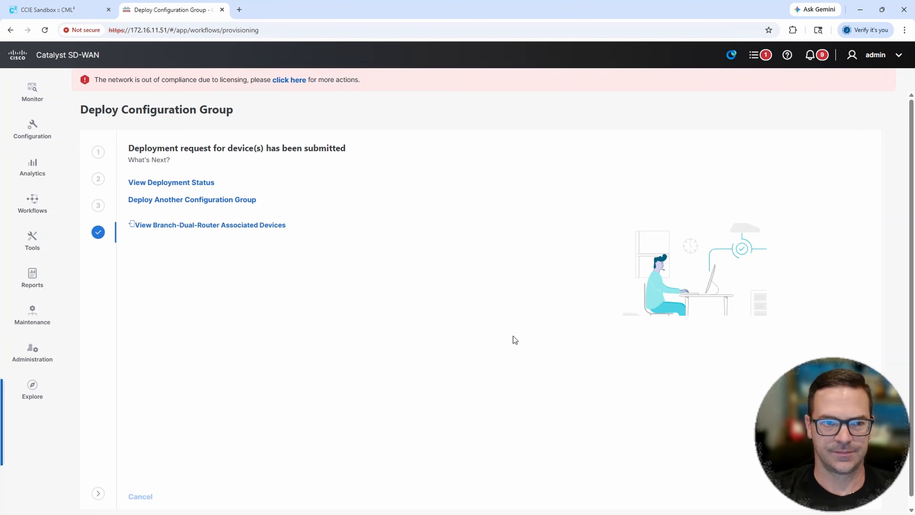
left_click(193, 187)
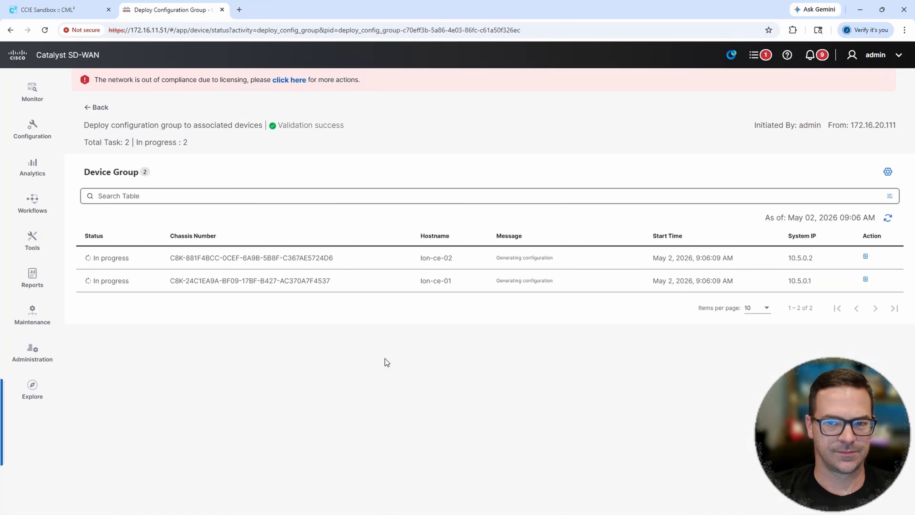
left_click(888, 219)
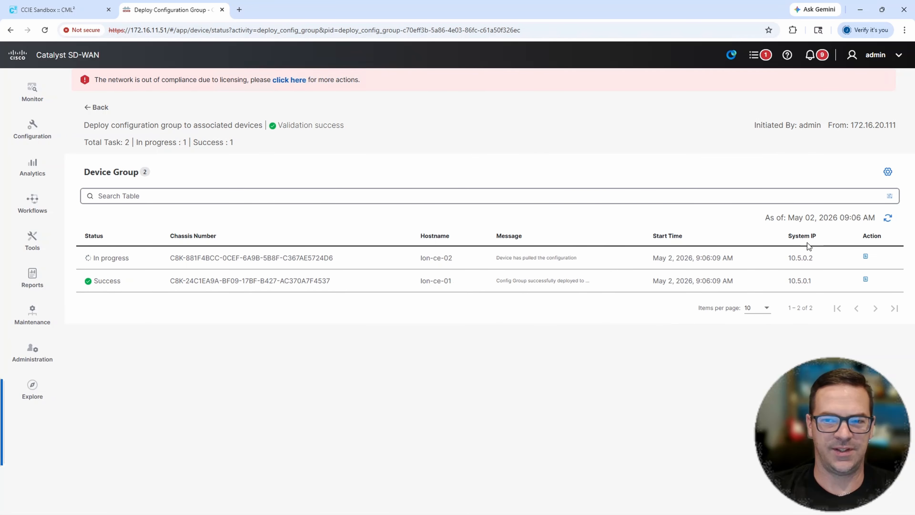
left_click(883, 221)
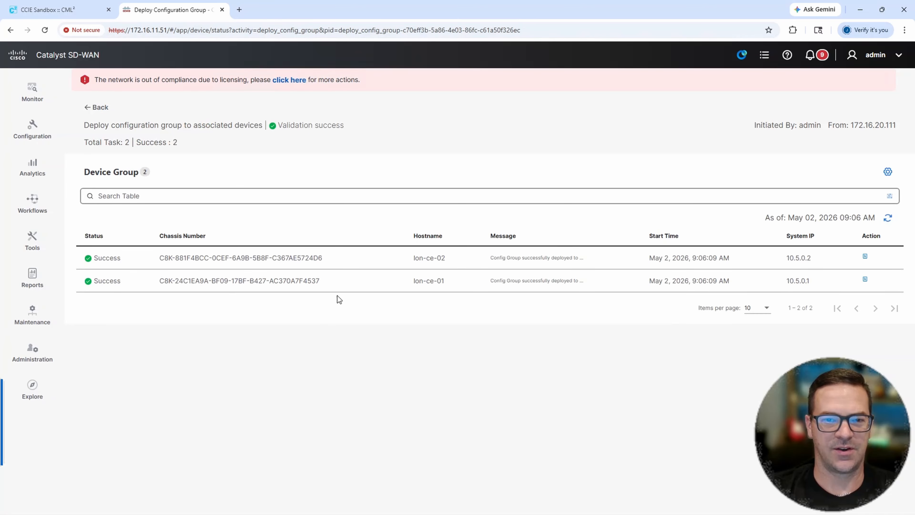
- Switch to SecureCRT and rerun show ip int brief on lon-ce-02
left_click(488, 504)
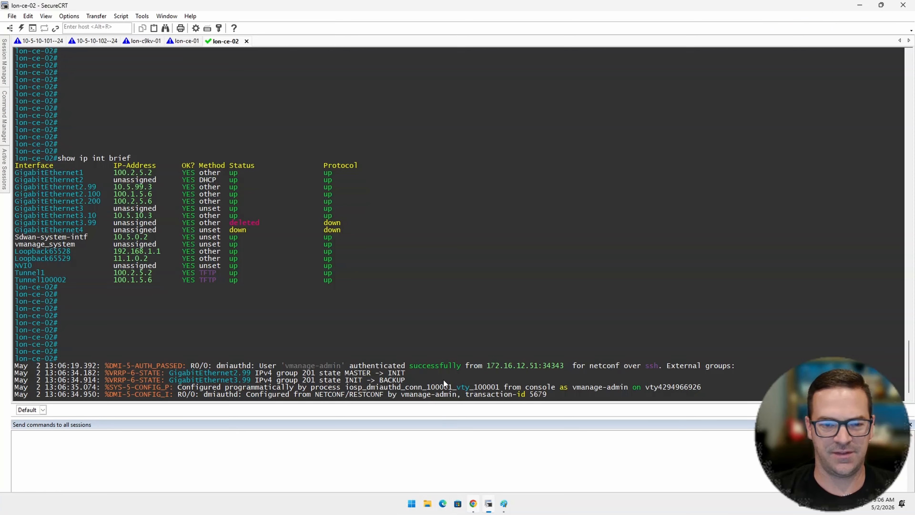
key("Return")
key("Return")
key("Return")
key("Return")
key("Return")
key("Return")
key("Return")
key("Return")
key("Return")
key("Return")
key("Return")
key("Return")
key("Return")
key("Return")
key("Return")
key("Return")
key("Return")
key("Return")
key("Return")
key("Return")
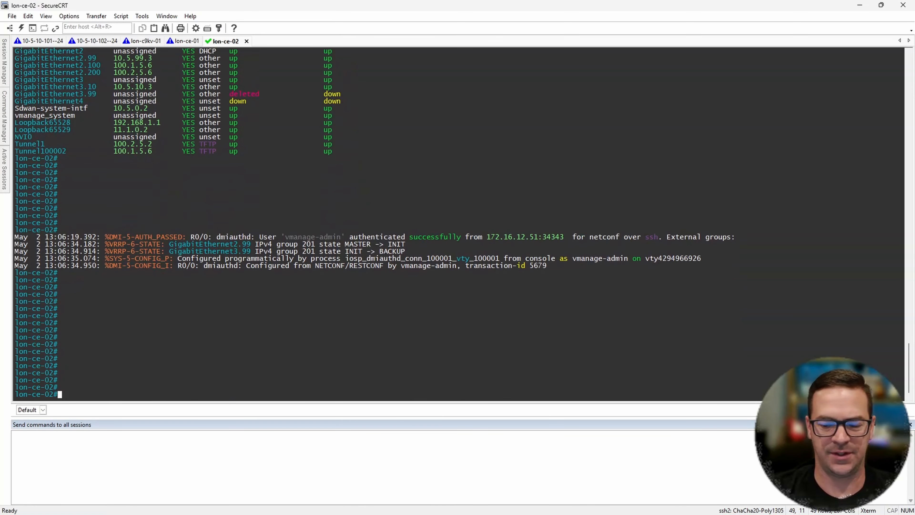
key("Up")
key("Return")
key("Return")
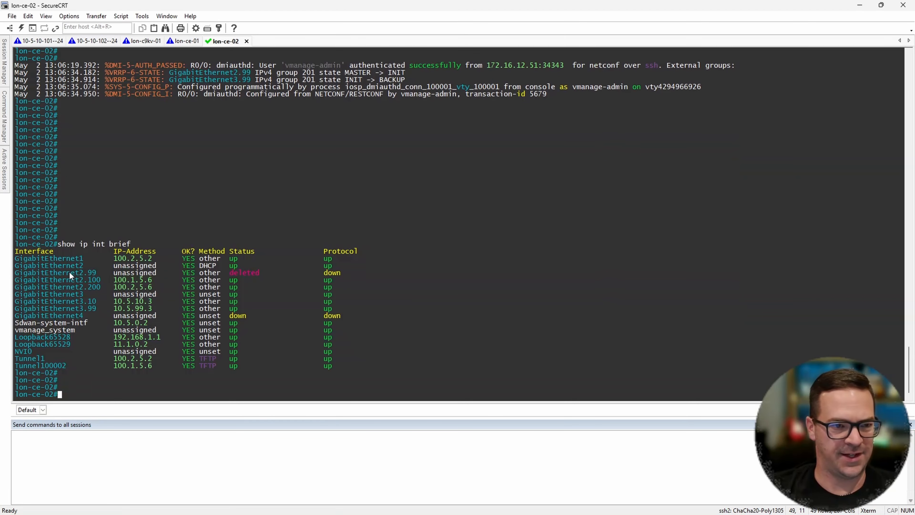
- Examine the GigabitEthernet2 and GigabitEthernet3 subinterface rows in the new lon-ce-02 output
left_click_drag(66, 273, 362, 275)
left_click_drag(75, 302, 382, 314)
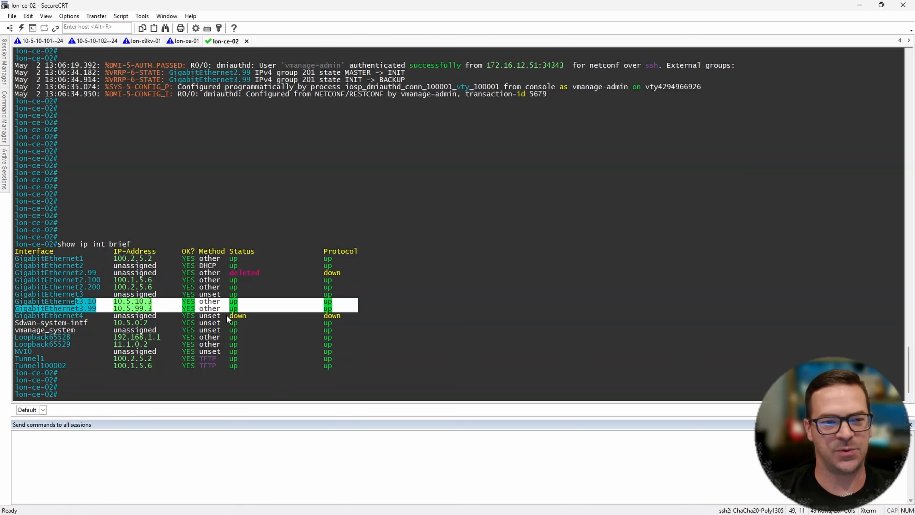
left_click_drag(92, 281, 372, 292)
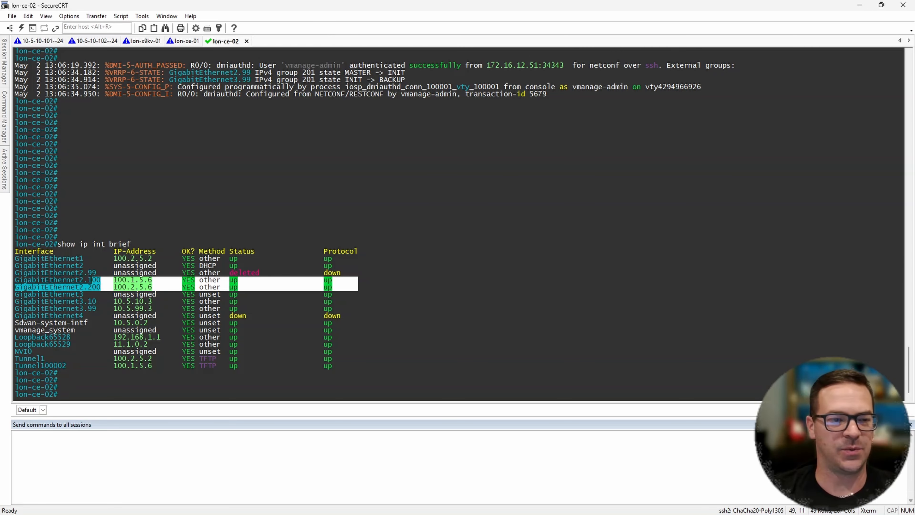
key("Return")
key("Return")
key("Return")
key("Return")
- Run show vrrp on the lon-ce-01 console and display its full output
left_click(181, 41)
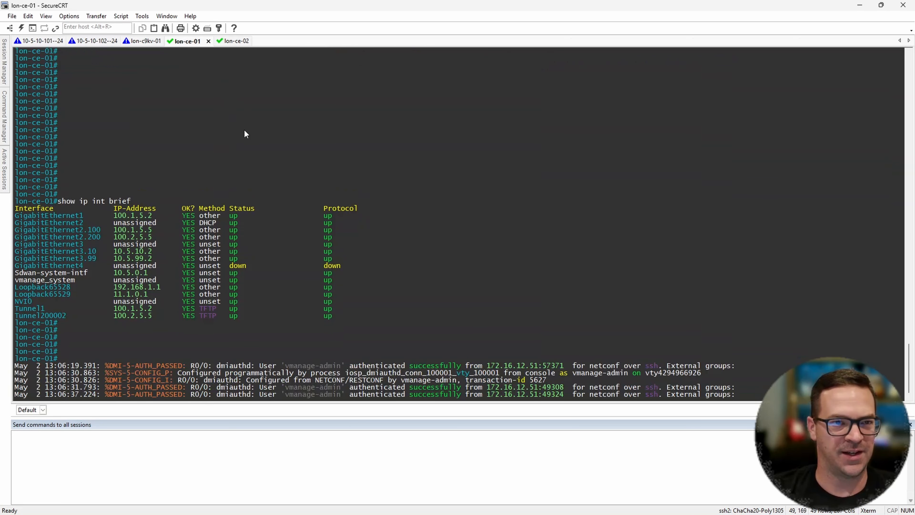
key("Return")
key("Return")
key("Return")
key("Return")
key("Return")
key("Return")
key("Return")
key("Return")
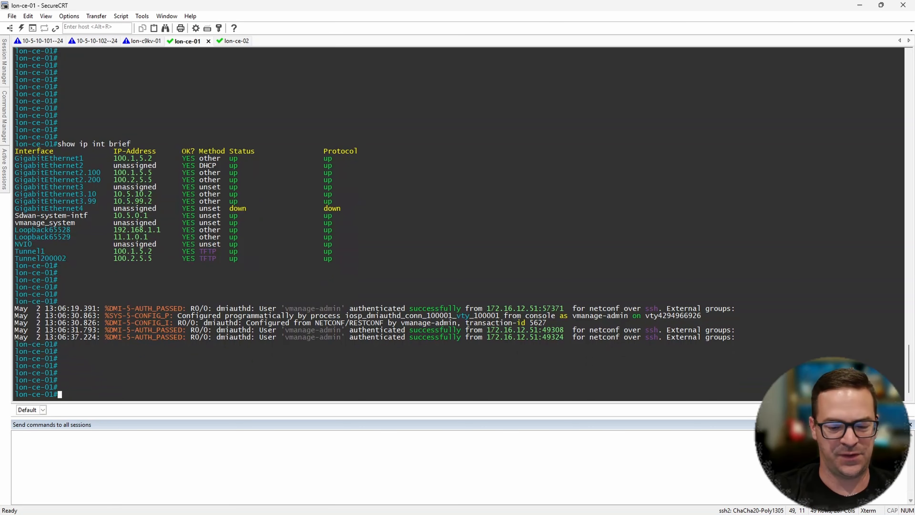
type("show vrr")
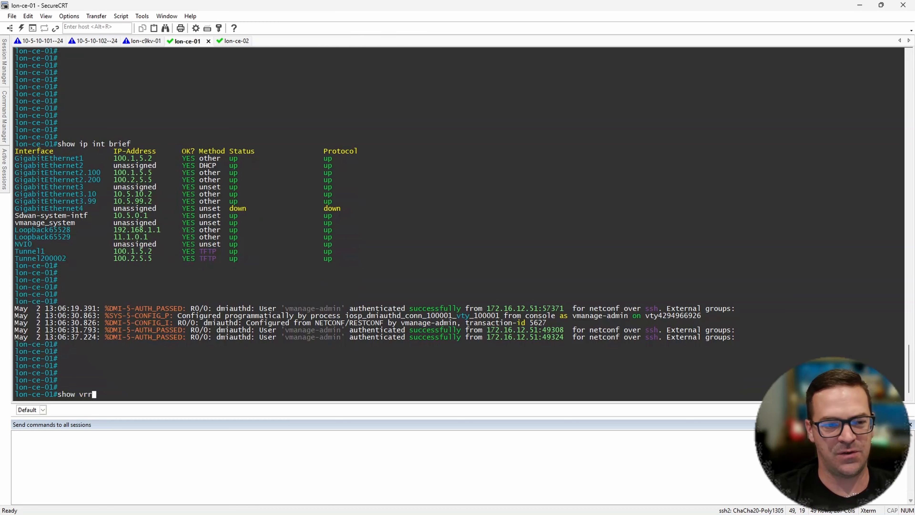
type("p")
key("Return")
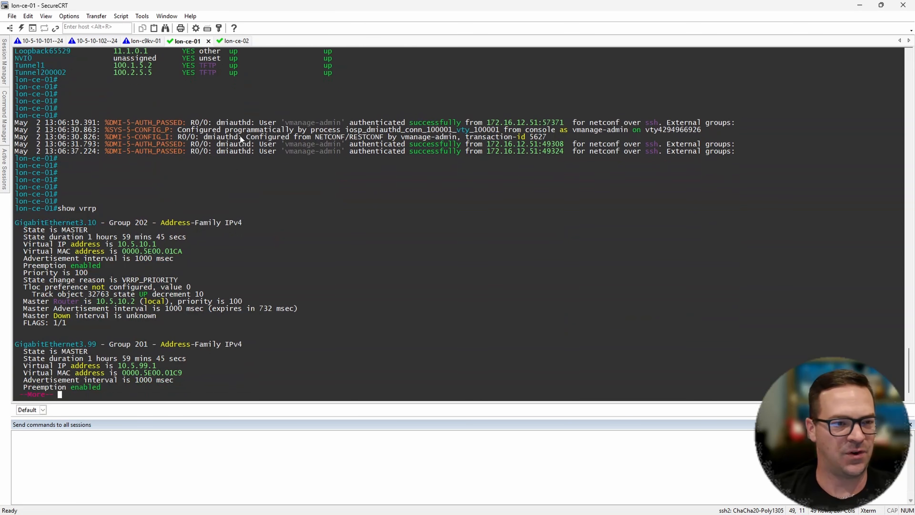
key("space")
key("Return")
key("Return")
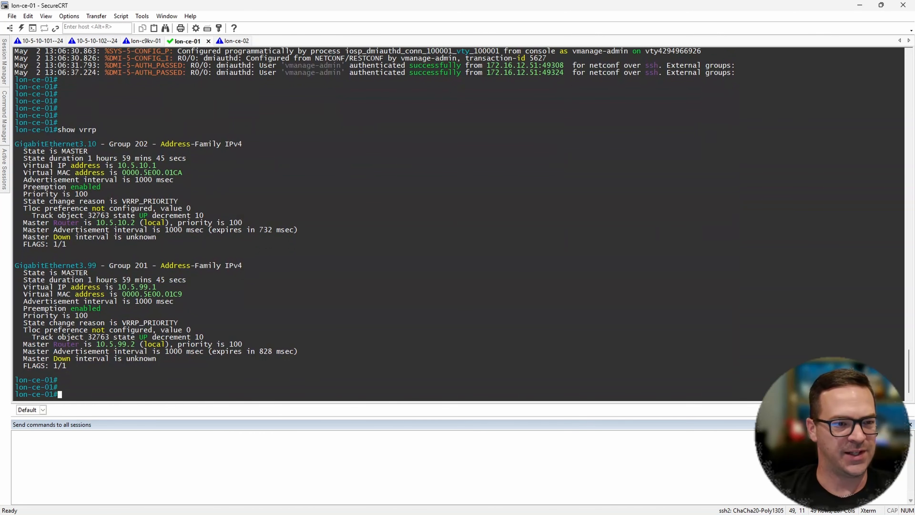
- Examine the VRRP group and state of GigabitEthernet3.10 and GigabitEthernet3.99 on lon-ce-01
left_click_drag(33, 144, 265, 145)
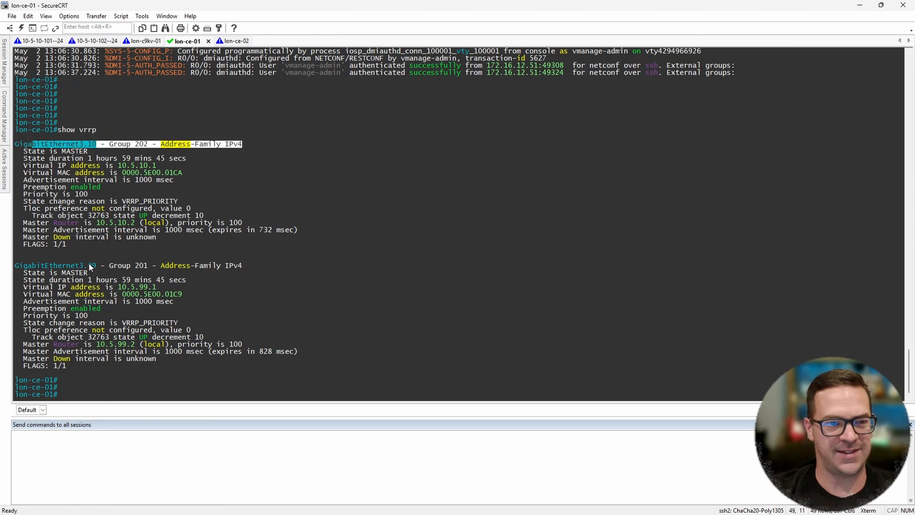
left_click_drag(89, 265, 256, 266)
left_click_drag(28, 151, 99, 152)
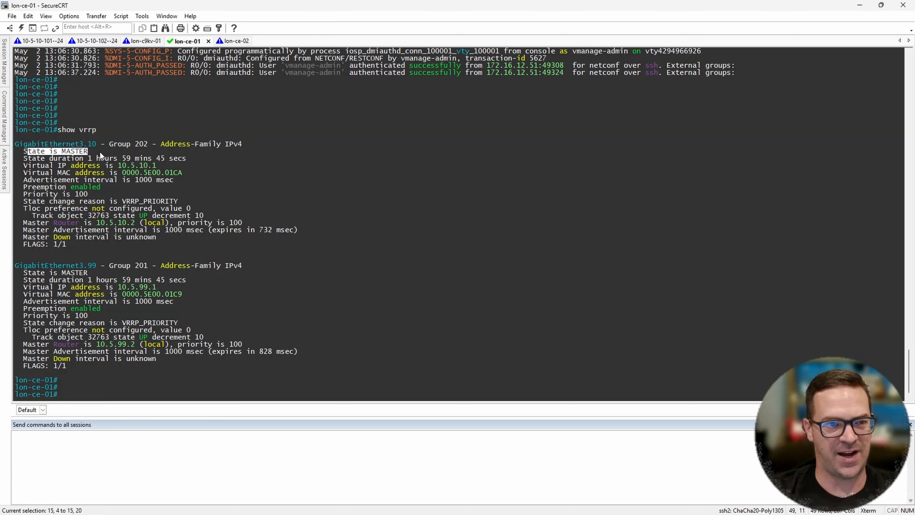
left_click_drag(101, 273, 25, 275)
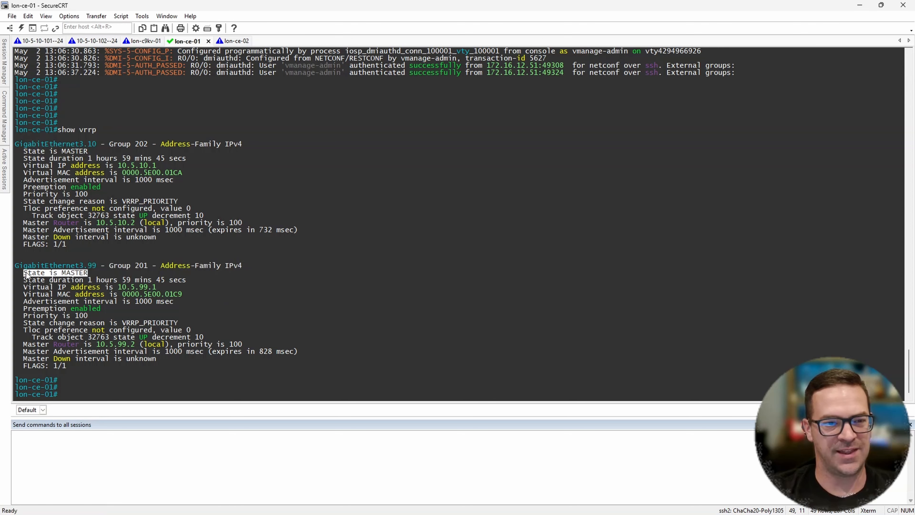
- Run show vrrp on the lon-ce-02 console and display its full output
left_click(232, 41)
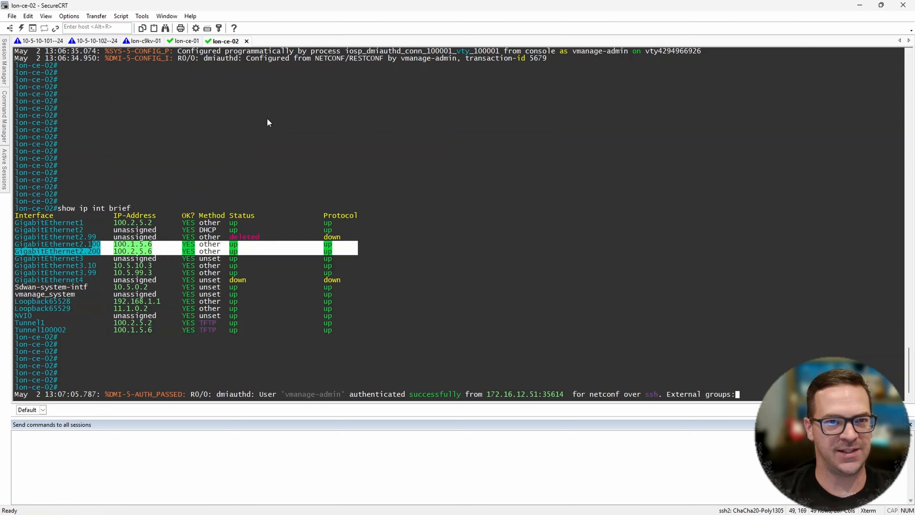
key("Return")
key("Return")
key("Return")
key("Return")
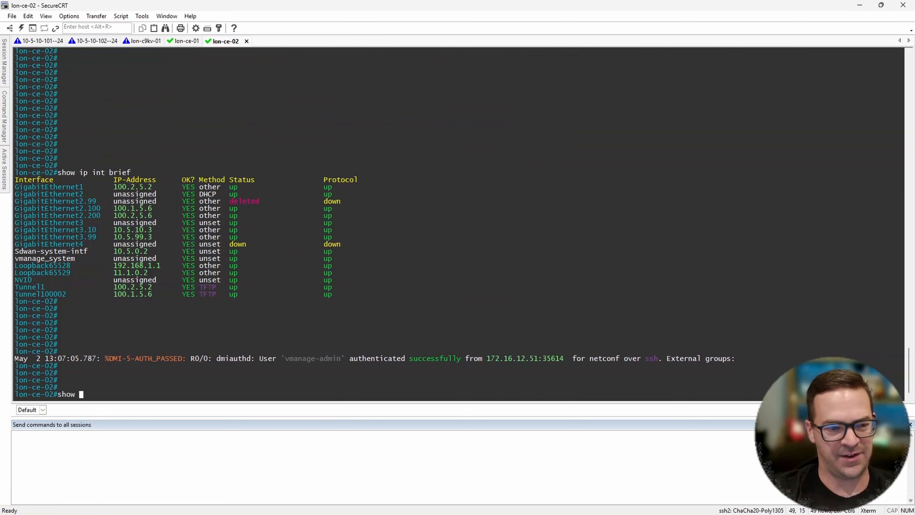
type("show vrrp")
key("Return")
key("space")
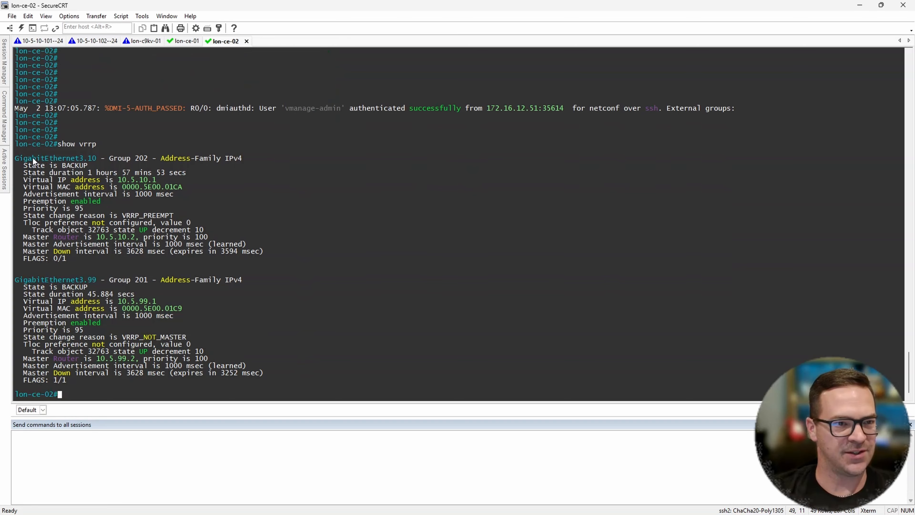
- Examine the VRRP states of GigabitEthernet3.10 and GigabitEthernet3.99 on lon-ce-02
left_click_drag(29, 160, 112, 163)
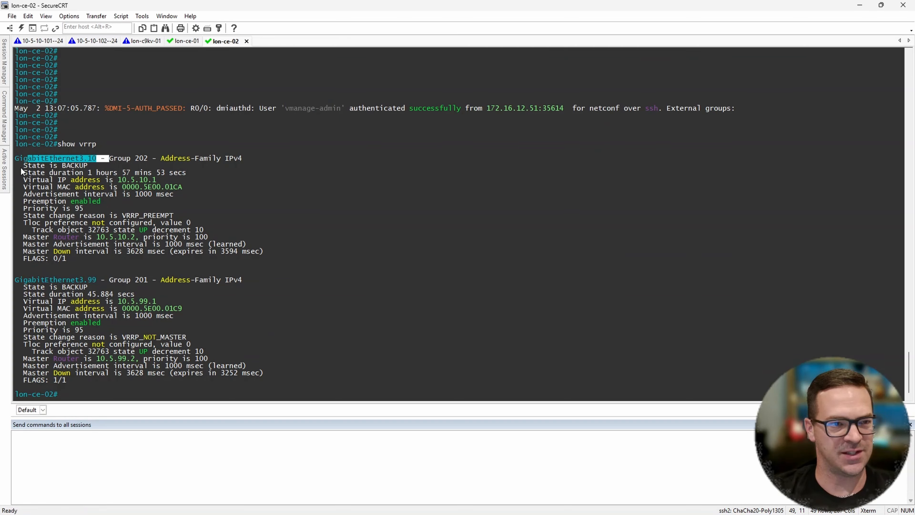
left_click_drag(21, 168, 100, 169)
left_click_drag(22, 289, 98, 282)
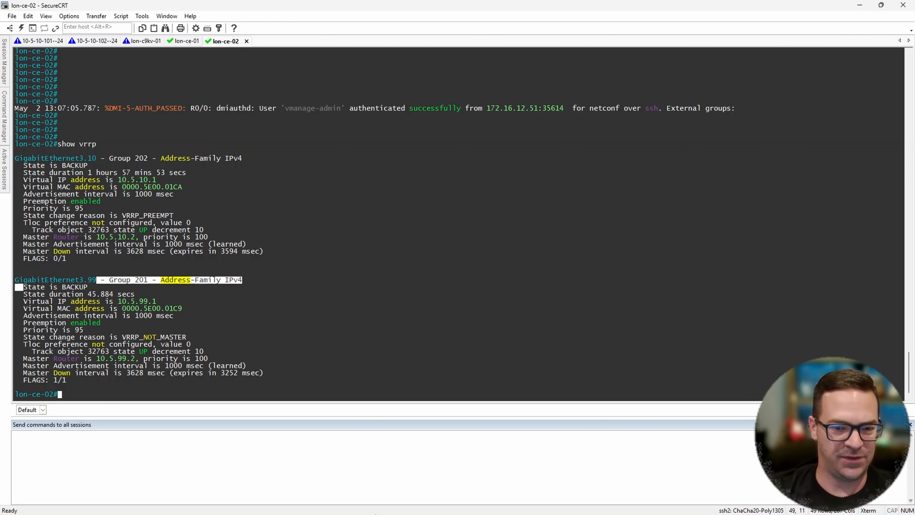
- Switch to Catalyst SD-WAN Manager in the browser and open the monitoring page of lon-ce-01 from the device list
left_click(471, 508)
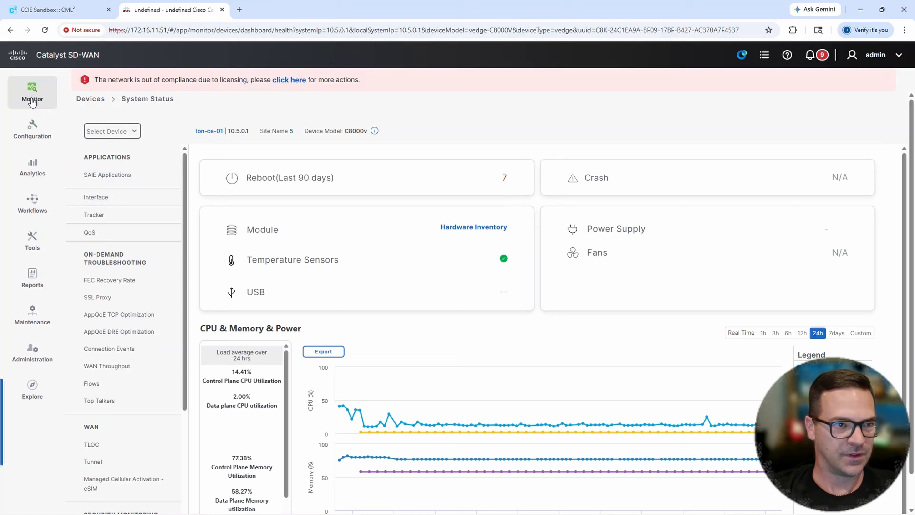
left_click(32, 99)
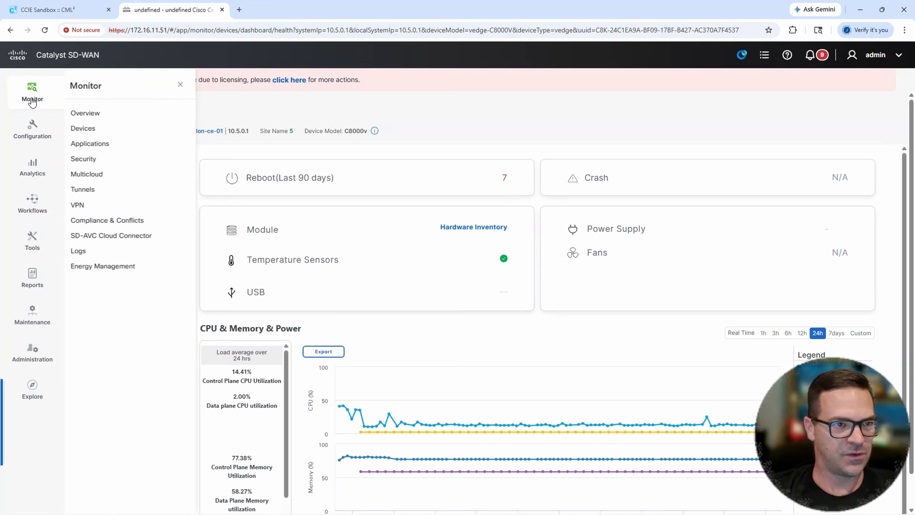
left_click(83, 129)
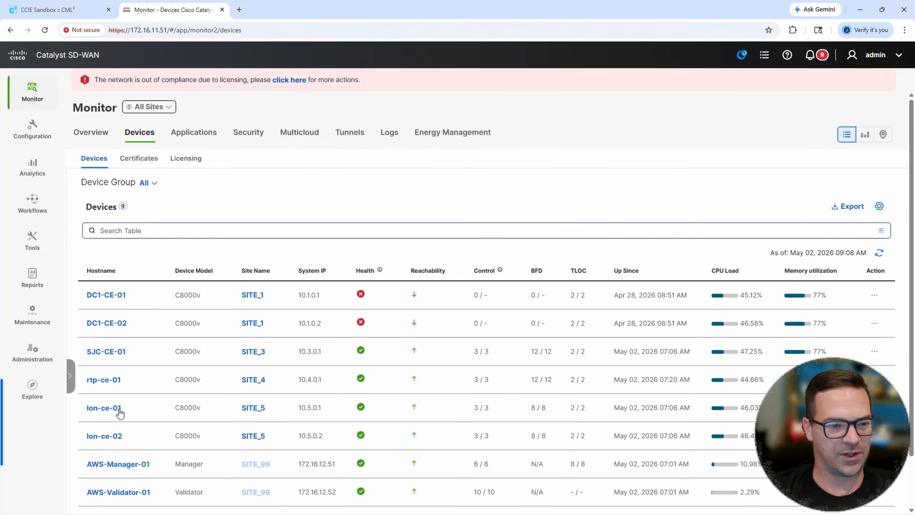
left_click(113, 412)
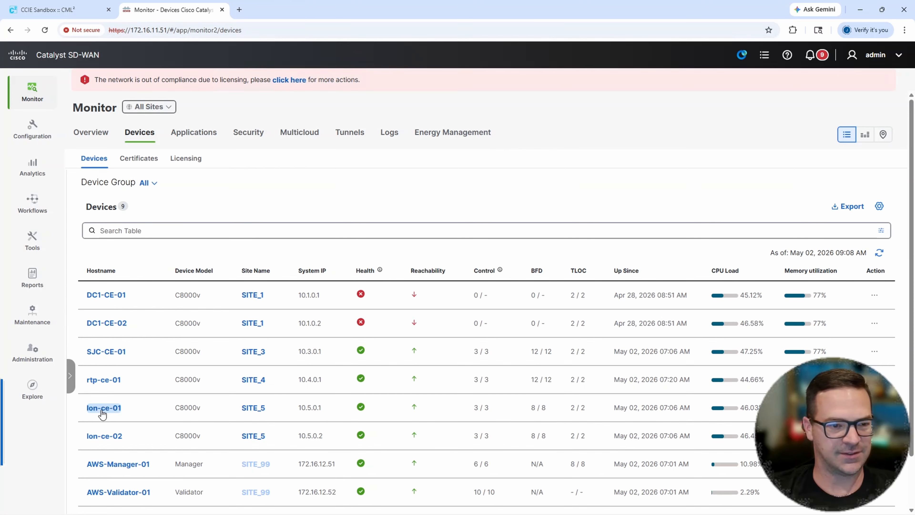
left_click(102, 412)
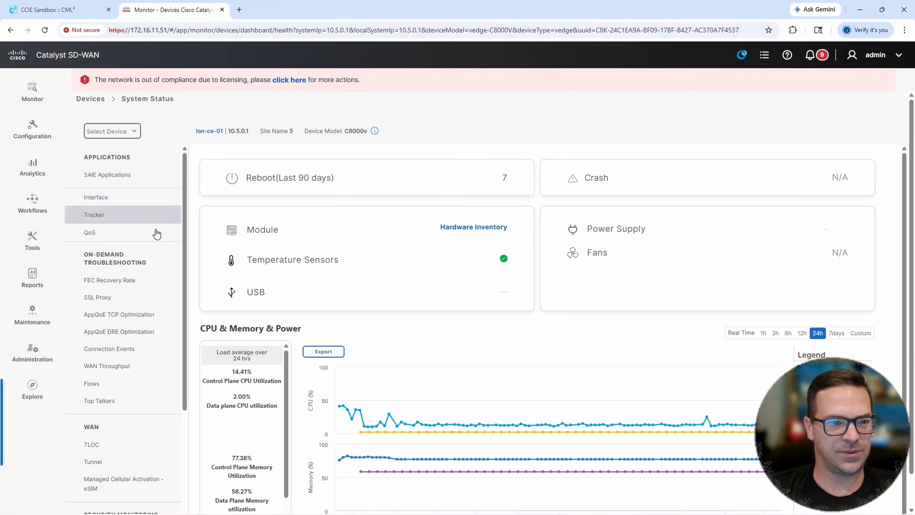
- Display the real-time VRRP Information for lon-ce-01
scroll(120, 360, "down", 7)
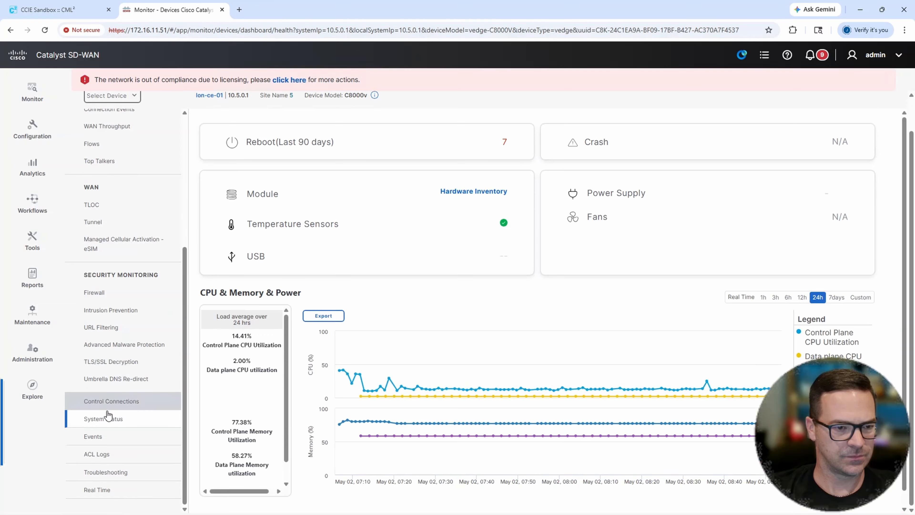
left_click(104, 497)
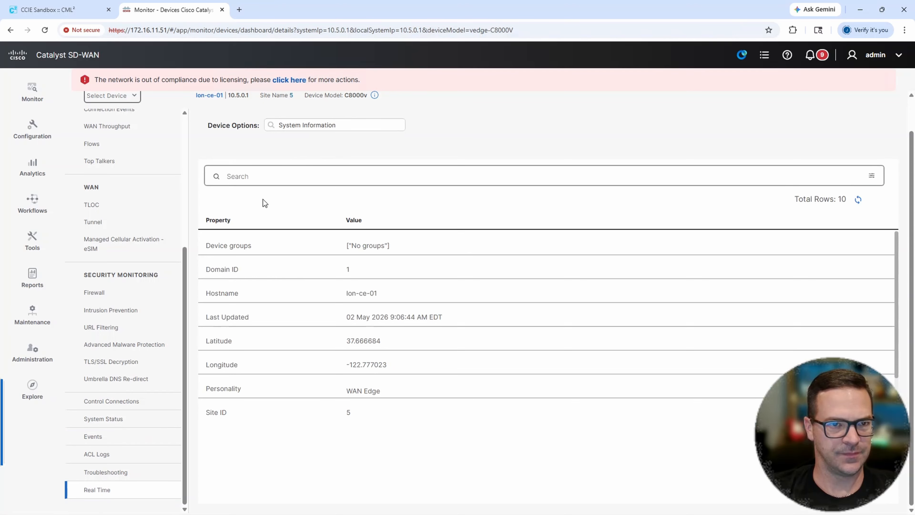
left_click(314, 126)
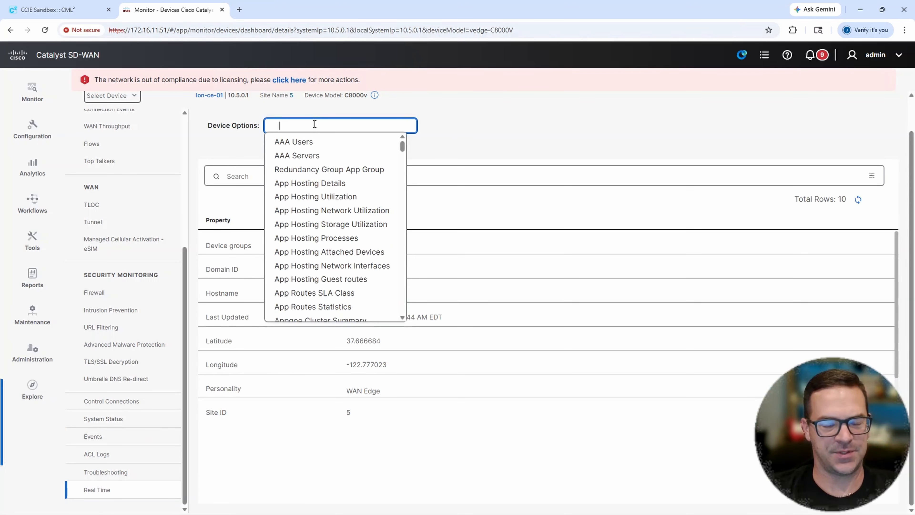
type("vrrp")
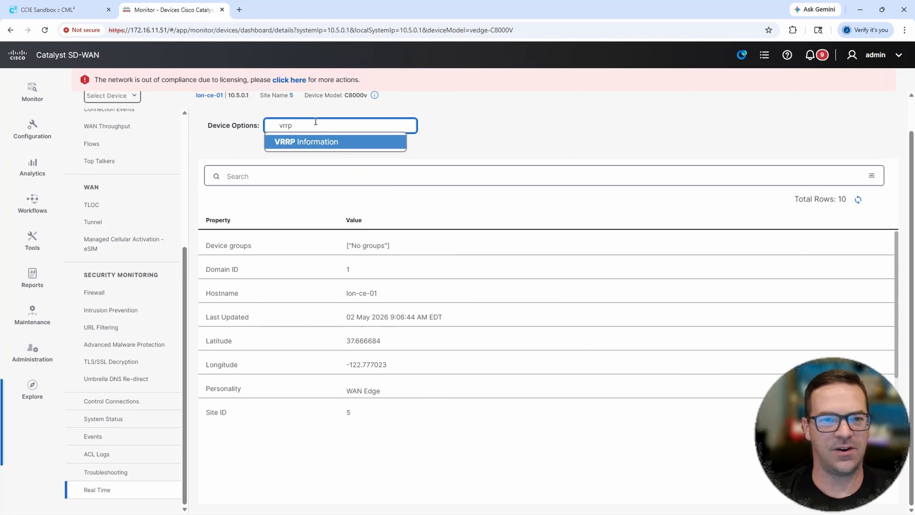
left_click(313, 143)
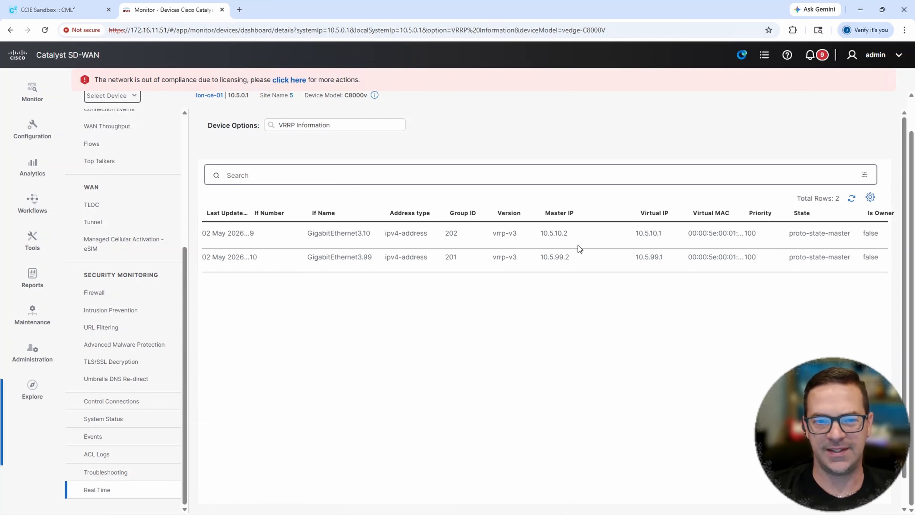
- Change the monitored device to lon-ce-02 and display its real-time VRRP Information
scroll(254, 176, "up", 1)
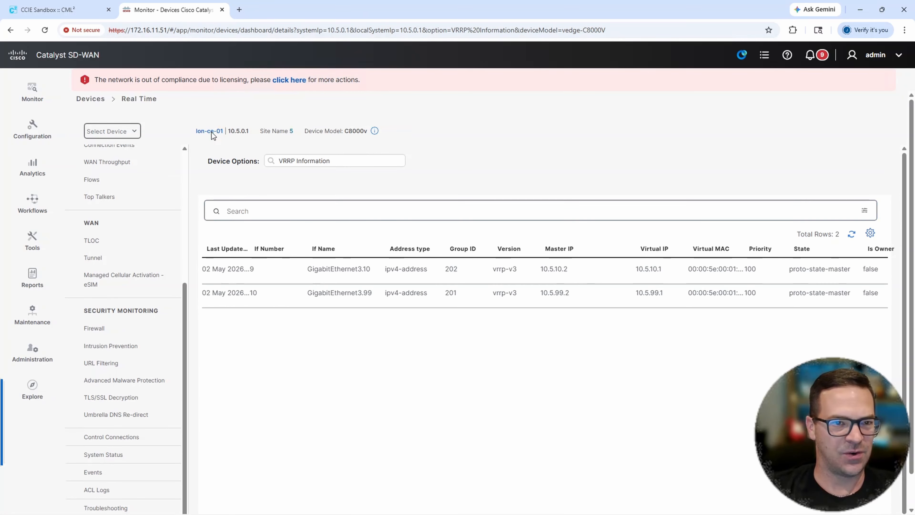
left_click(129, 132)
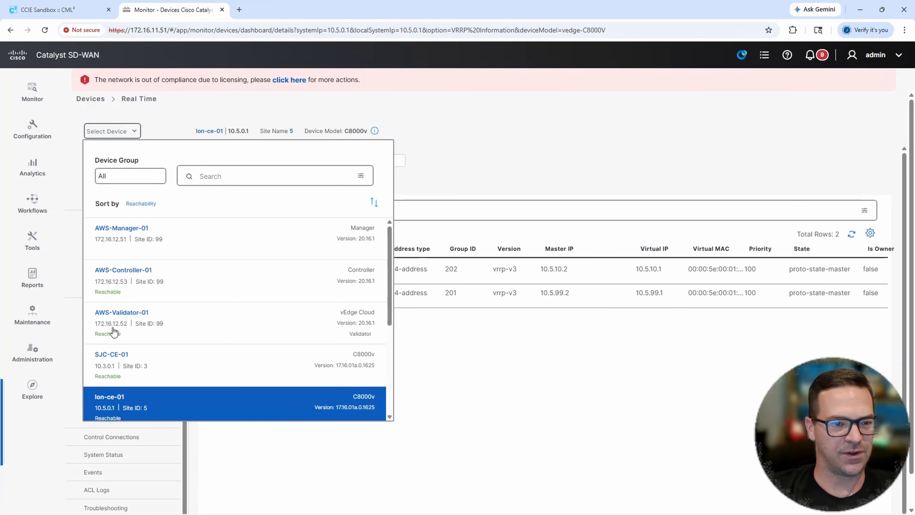
scroll(120, 370, "down", 1)
left_click(118, 398)
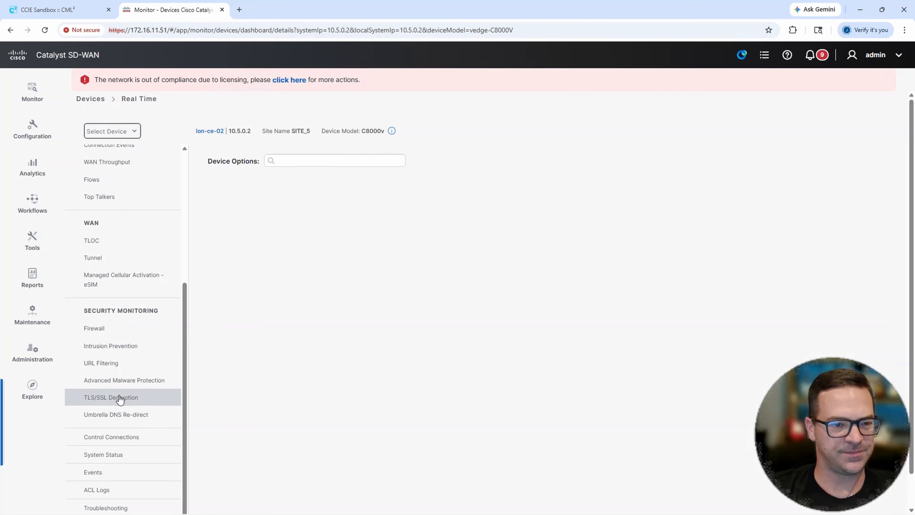
left_click(313, 162)
type("vrrp")
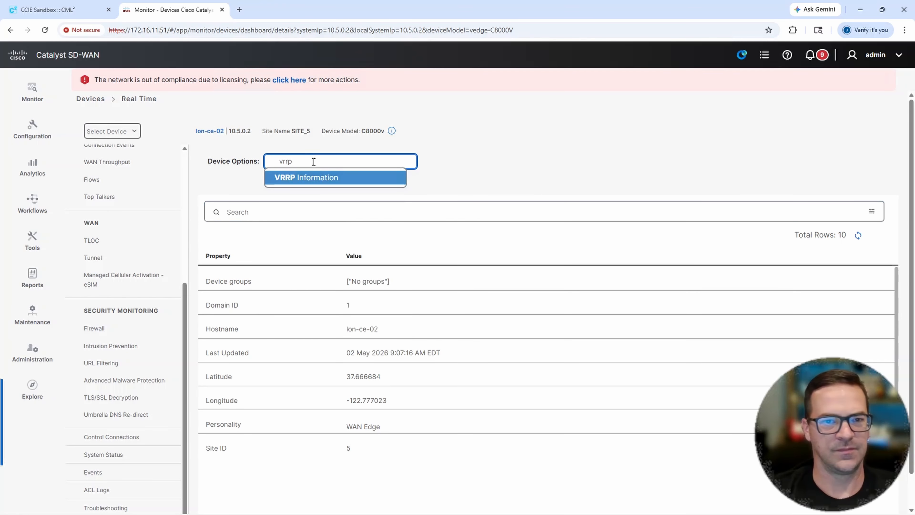
left_click(314, 177)
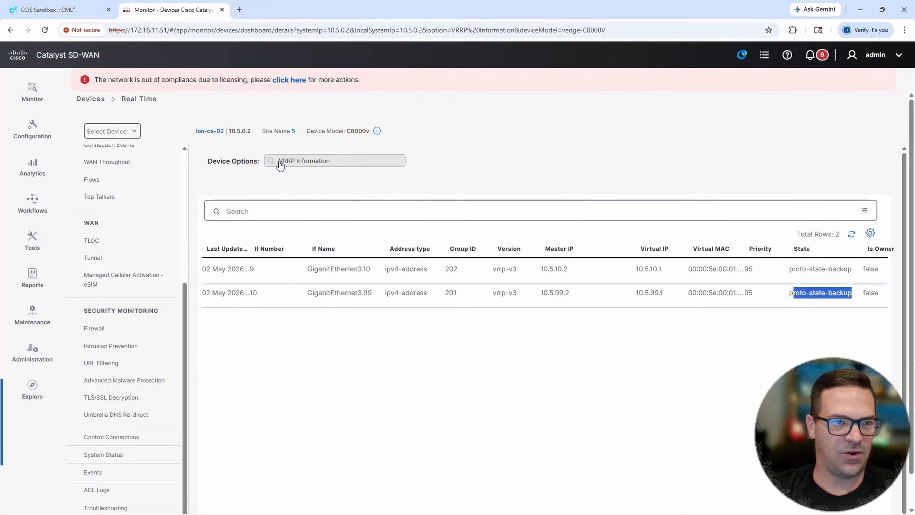
left_click(68, 11)
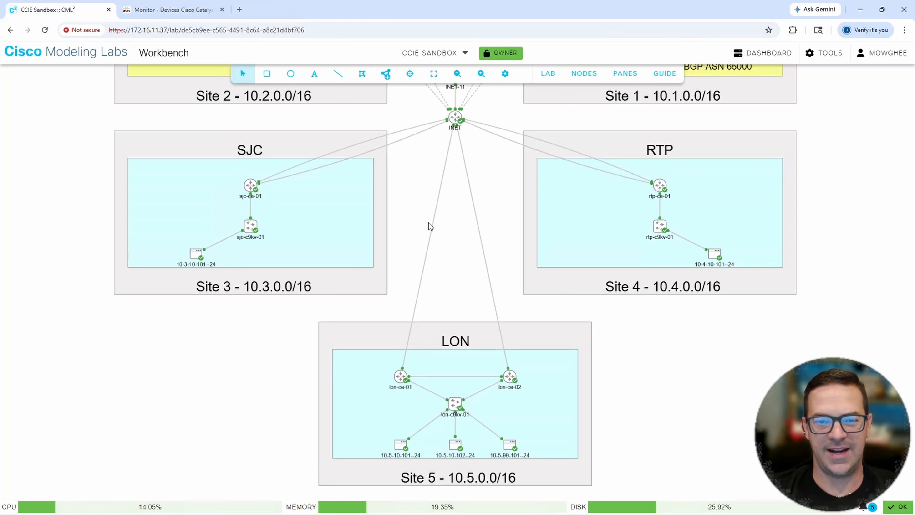
mouse_move(460, 259)
left_mouse_down()
mouse_move(459, 235)
mouse_move(459, 245)
left_mouse_up()
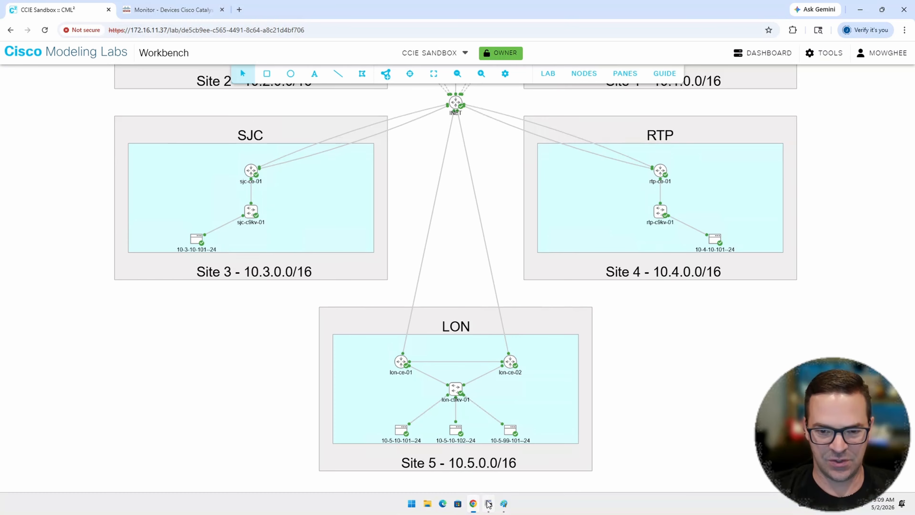
left_click(488, 505)
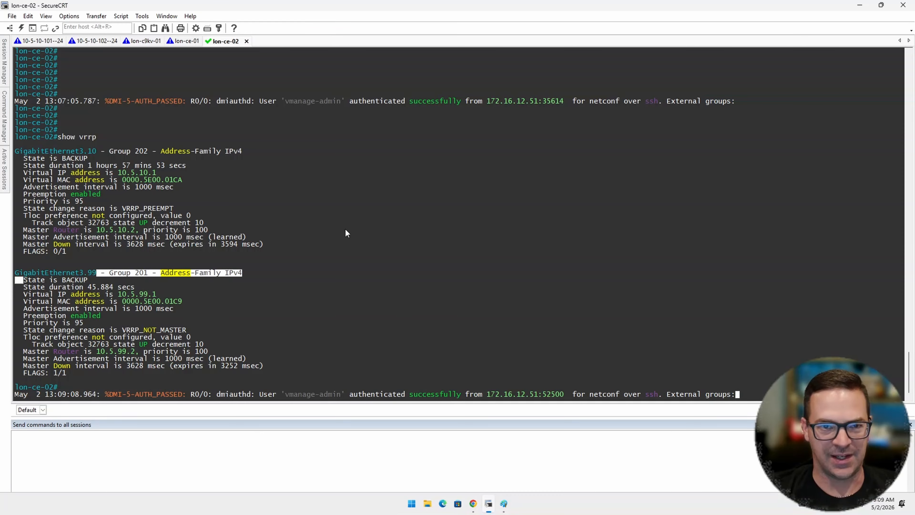
left_click(47, 41)
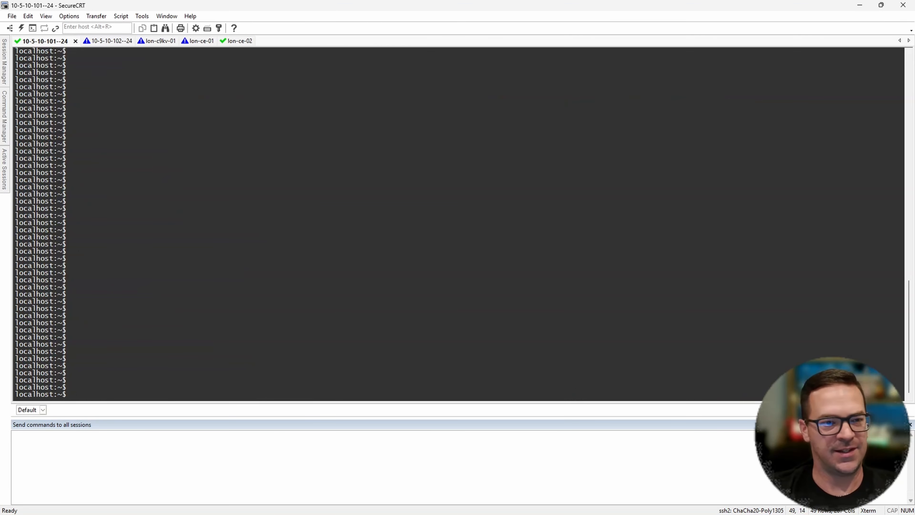
type("ifconfig")
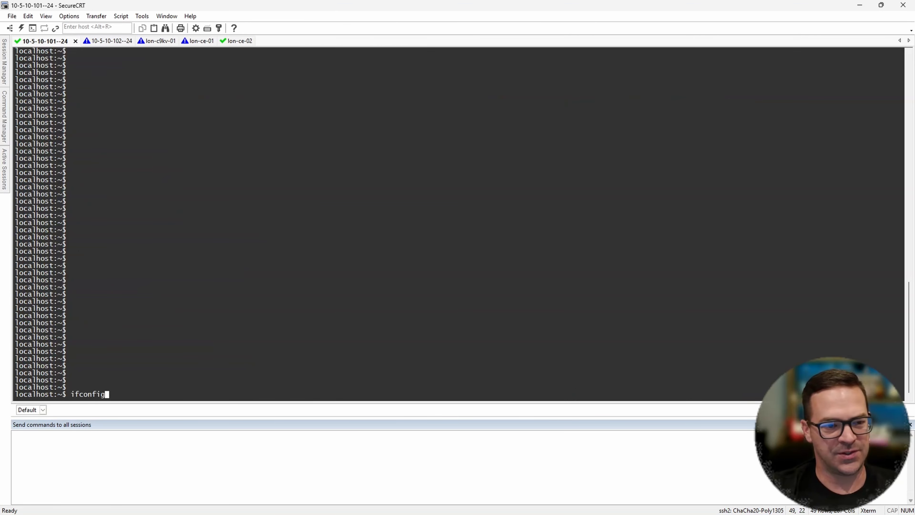
key("Return")
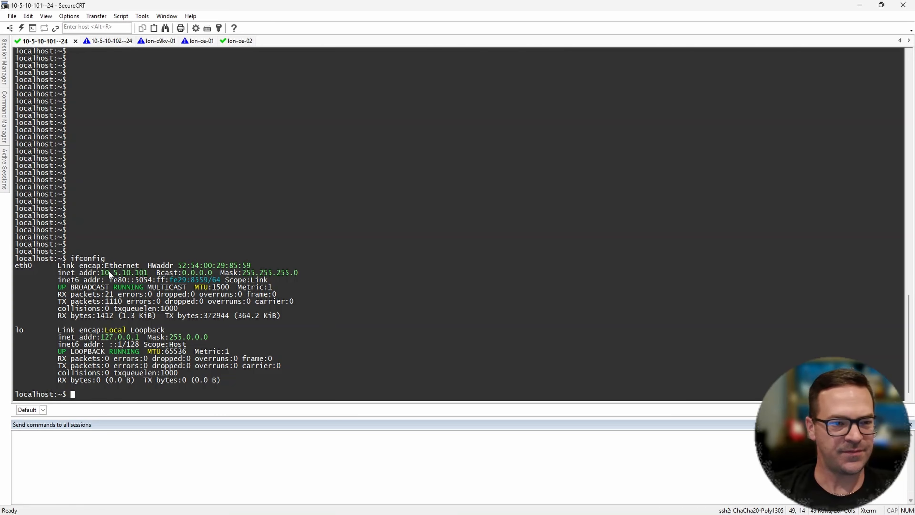
left_click_drag(101, 274, 147, 274)
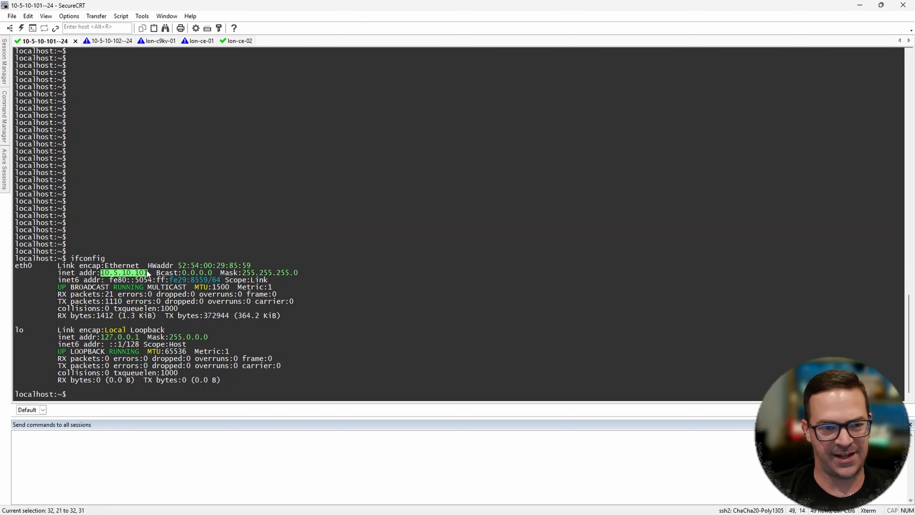
left_click(311, 215)
type("ping 10")
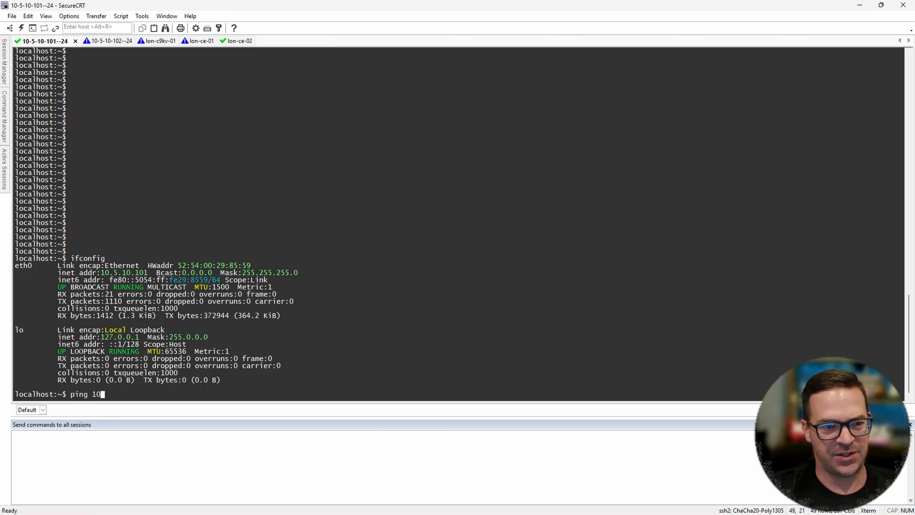
type(".5.10.")
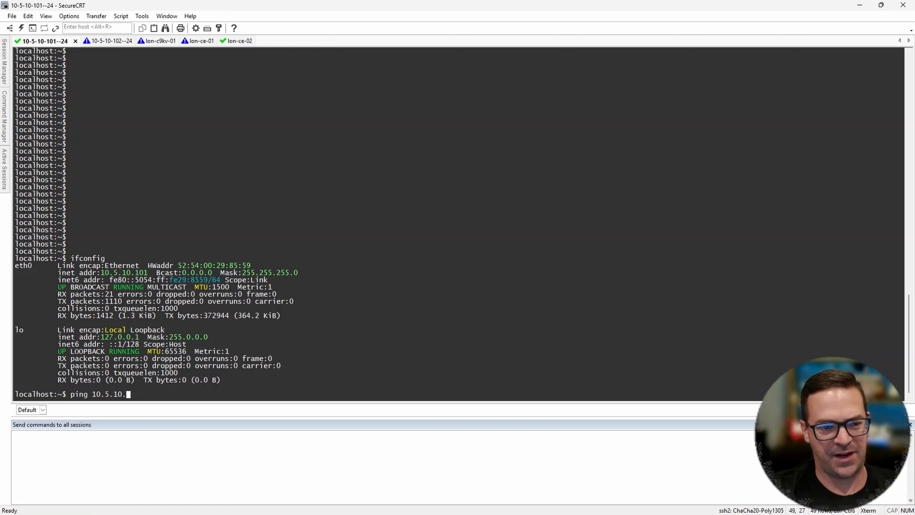
type("1")
key("Return")
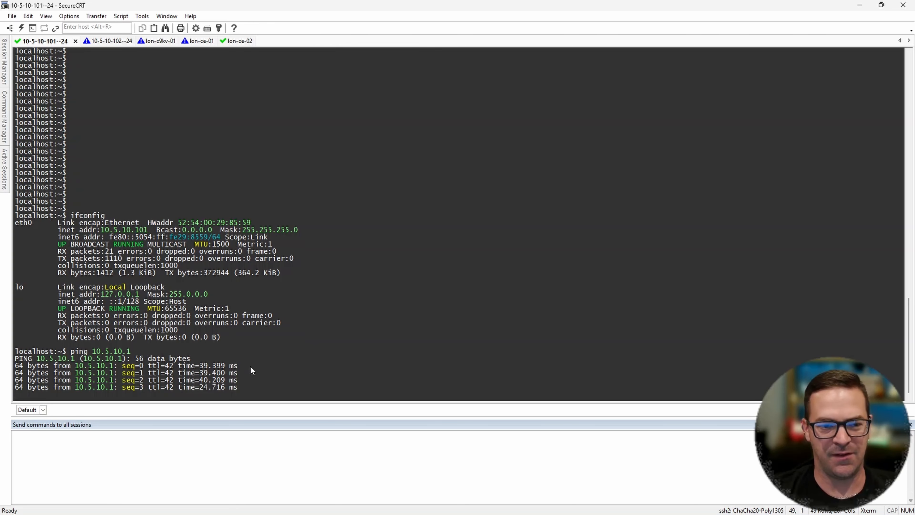
key("ctrl+c")
key("ctrl+c")
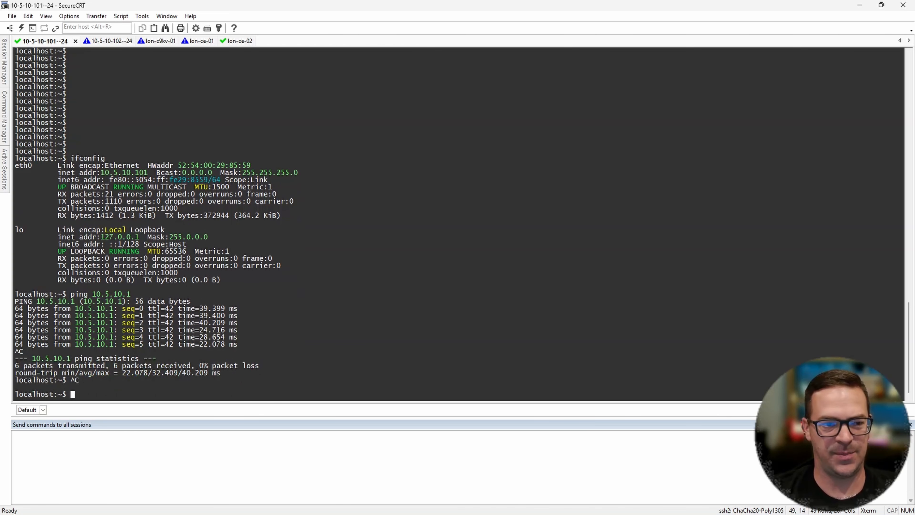
type("ping ")
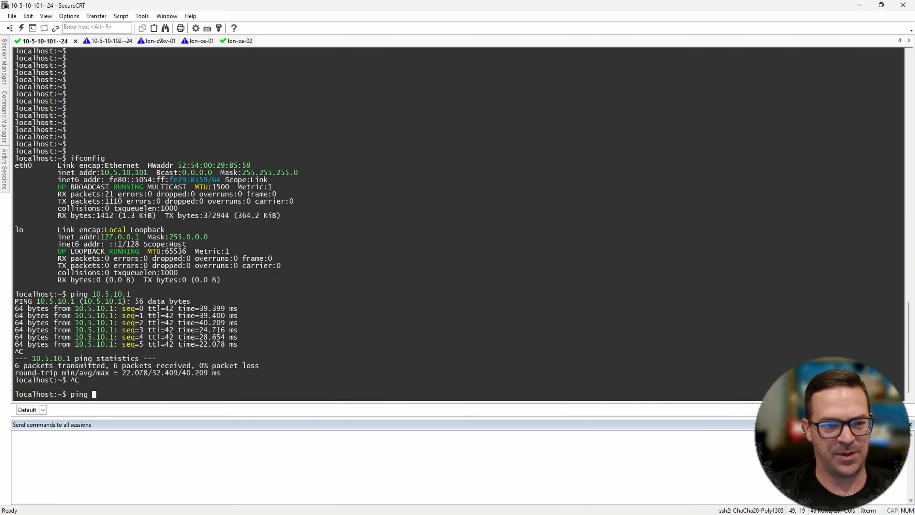
type("10.3.10.1")
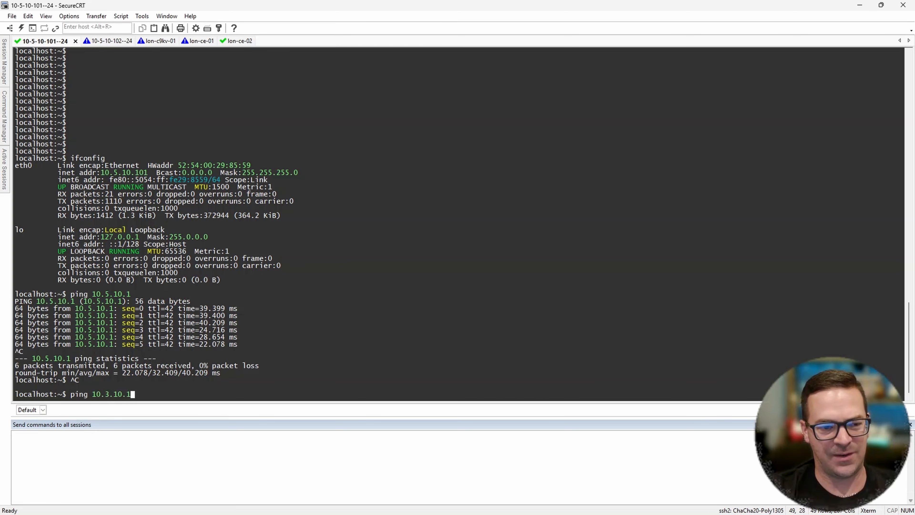
type("01")
key("Return")
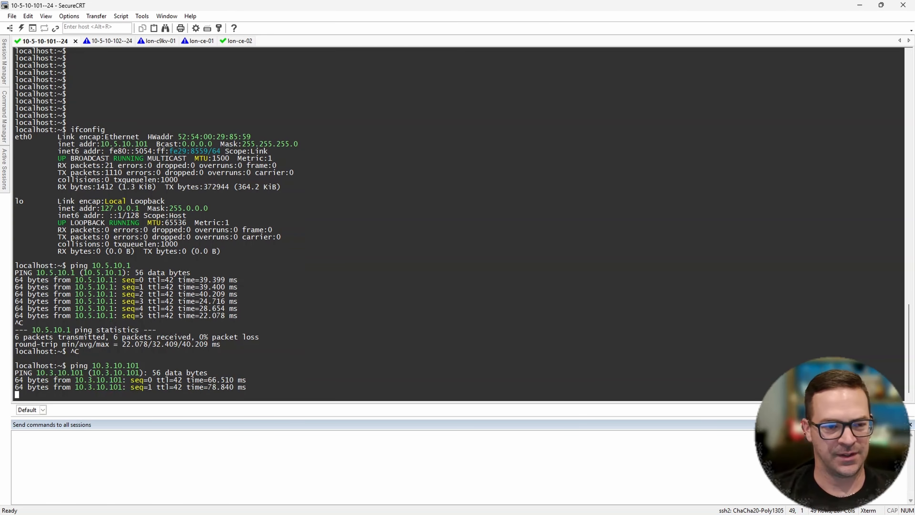
key("ctrl+c")
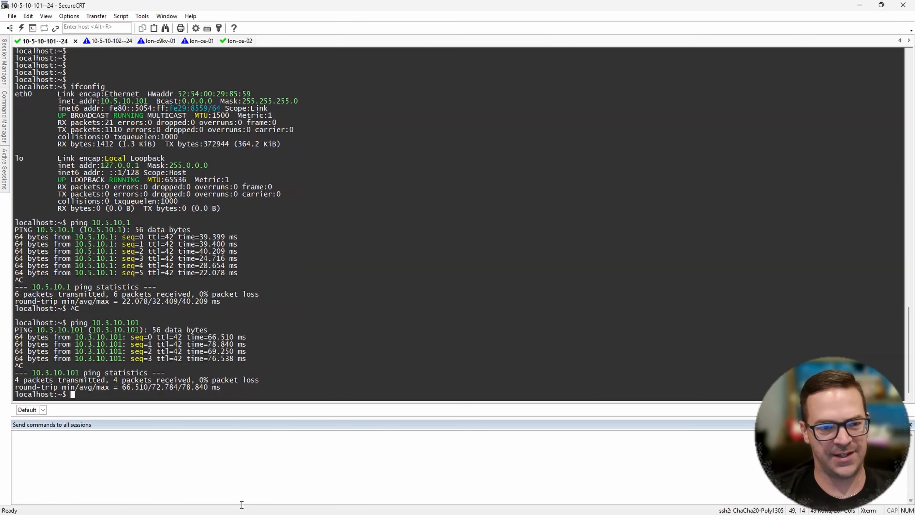
- Consult the CML topology in the browser, return to the SecureCRT host console, and ping the Site 4 host 10.4.10.101 for a few replies
left_click(472, 508)
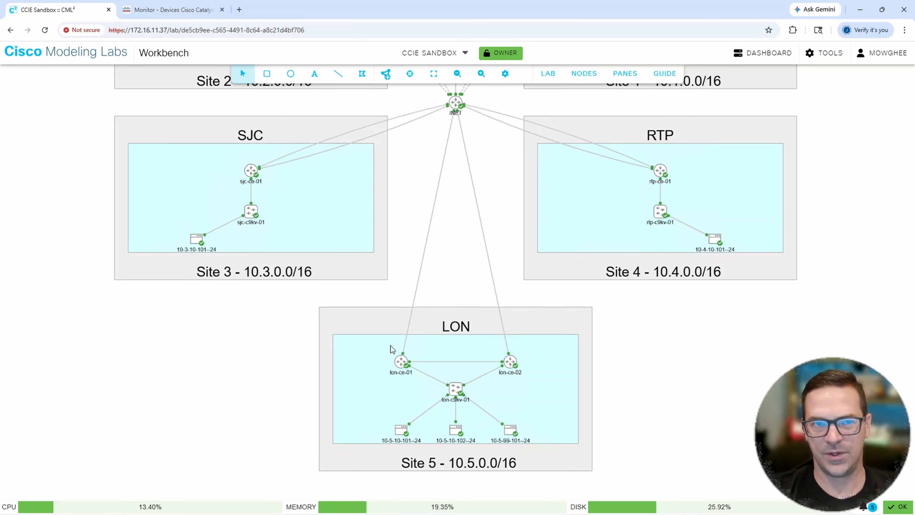
mouse_move(454, 512)
left_click(488, 504)
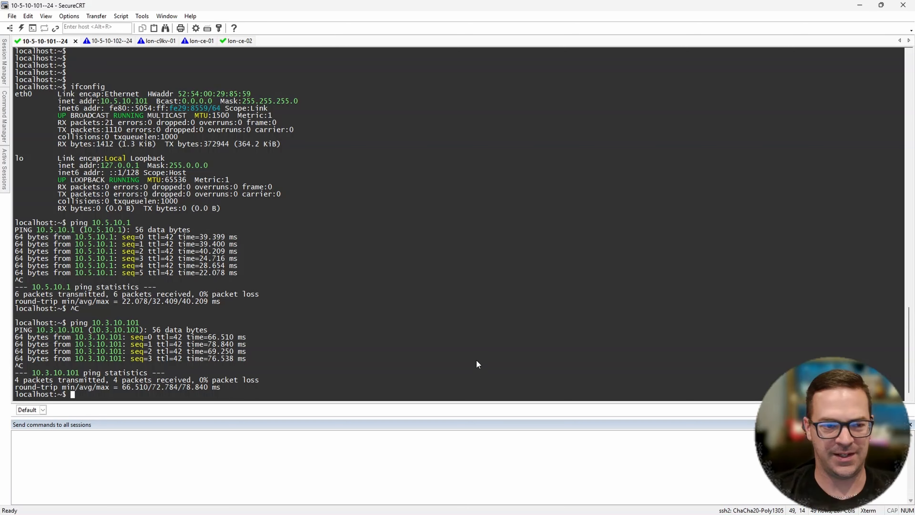
key("Up")
key("Left")
key("Left")
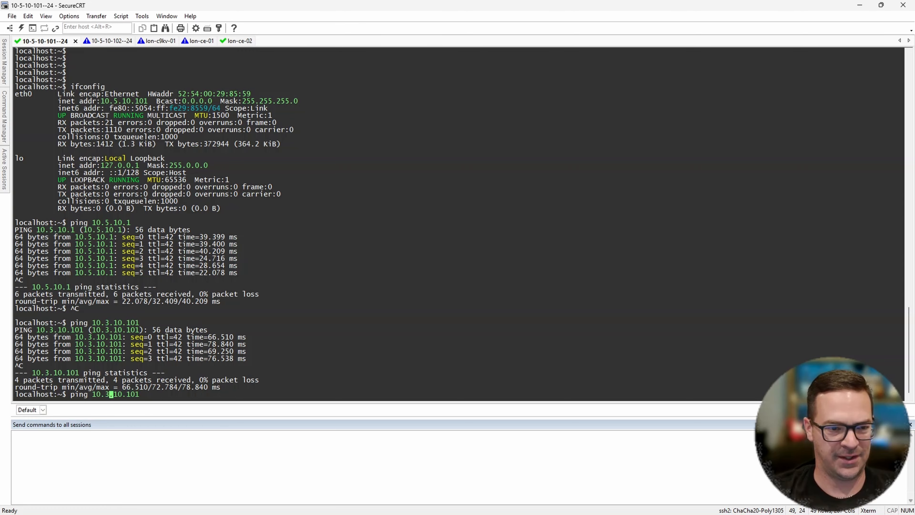
key("Return")
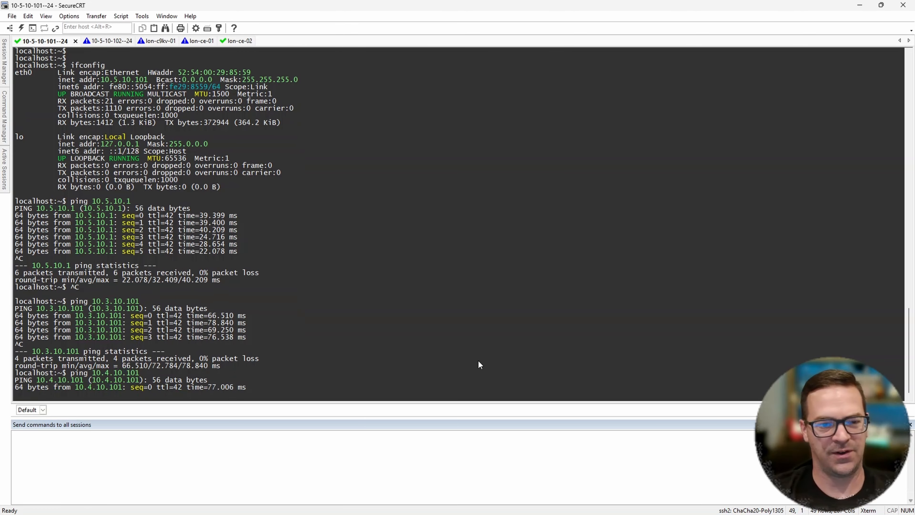
key("ctrl+c")
key("ctrl+c")
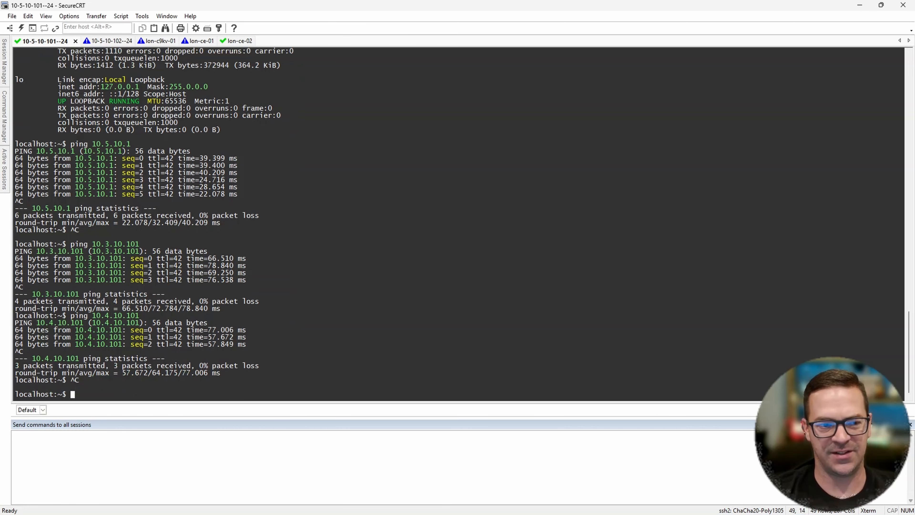
key("Return")
key("Return")
key("Return")
key("Return")
key("Return")
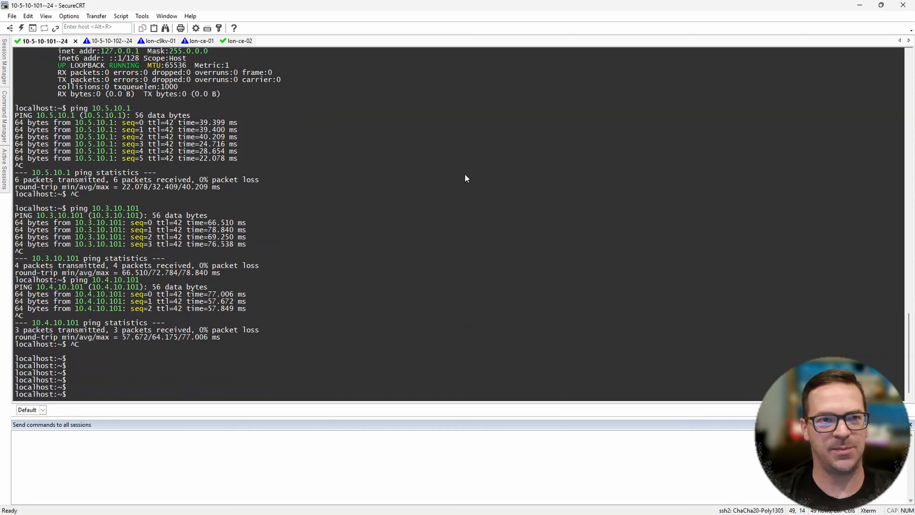
key("Return")
key("Return")
key("Return")
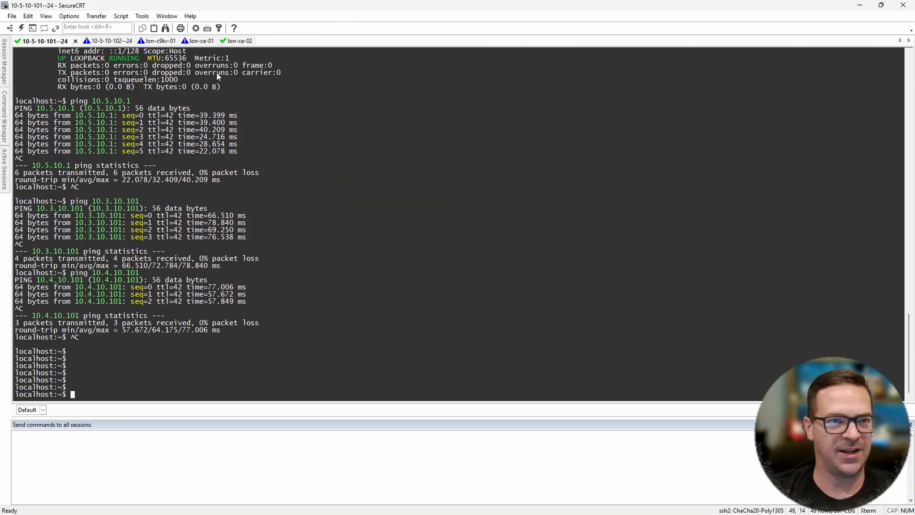
- Run show ip route vrf 10 on lon-ce-01 and examine the OMP routes to the Site 3 and Site 4 subnets
left_click(200, 41)
key("Return")
key("Return")
key("Return")
key("Return")
key("Return")
key("Return")
key("Return")
key("Return")
key("Return")
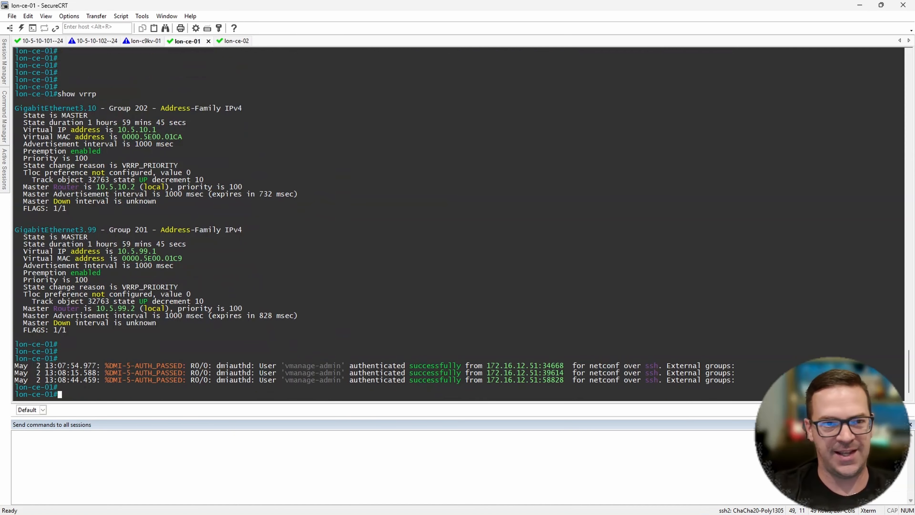
key("Return")
type("show")
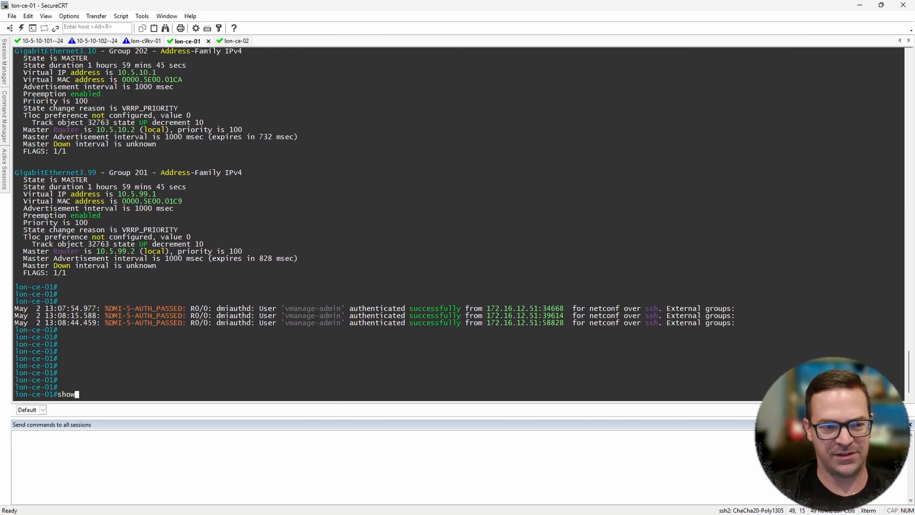
type(" ip ")
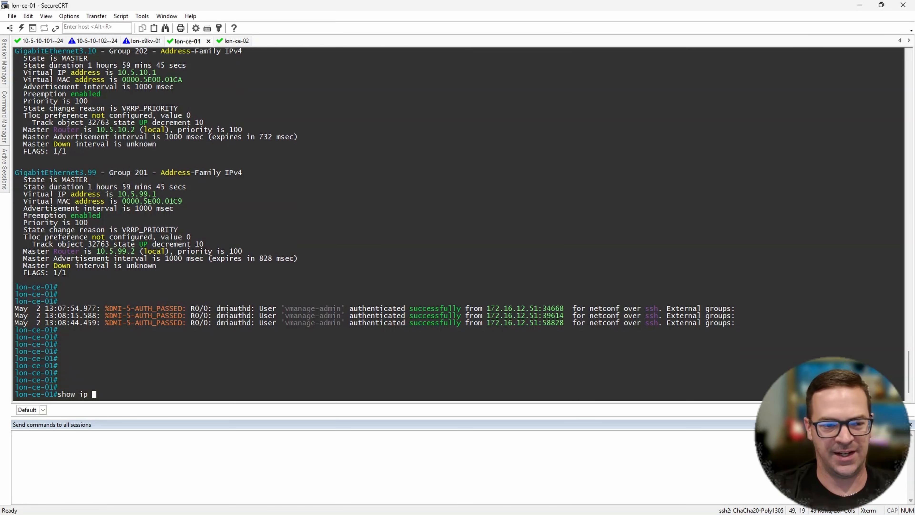
type("route vrf 10")
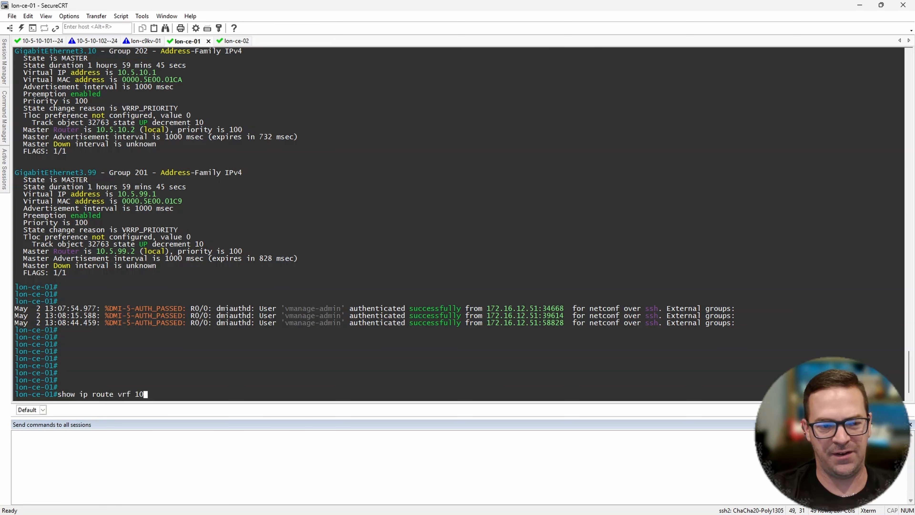
key("Return")
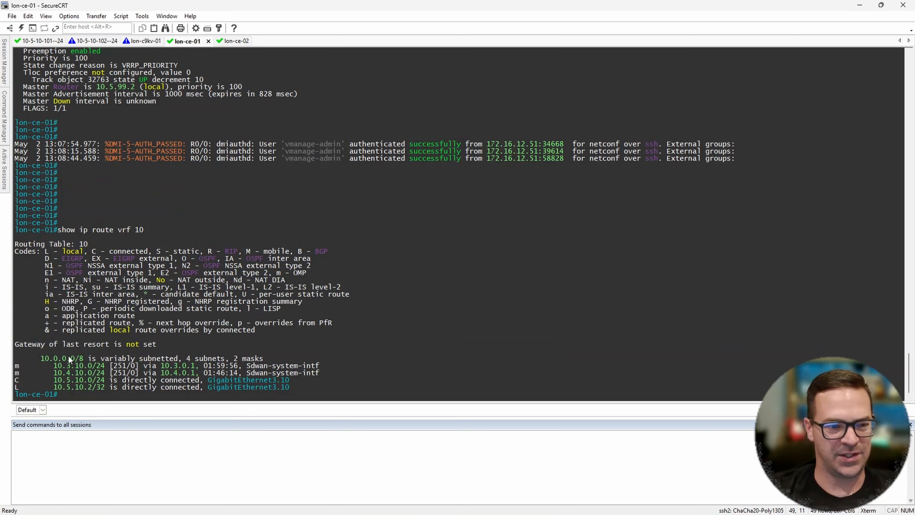
left_click_drag(15, 366, 328, 374)
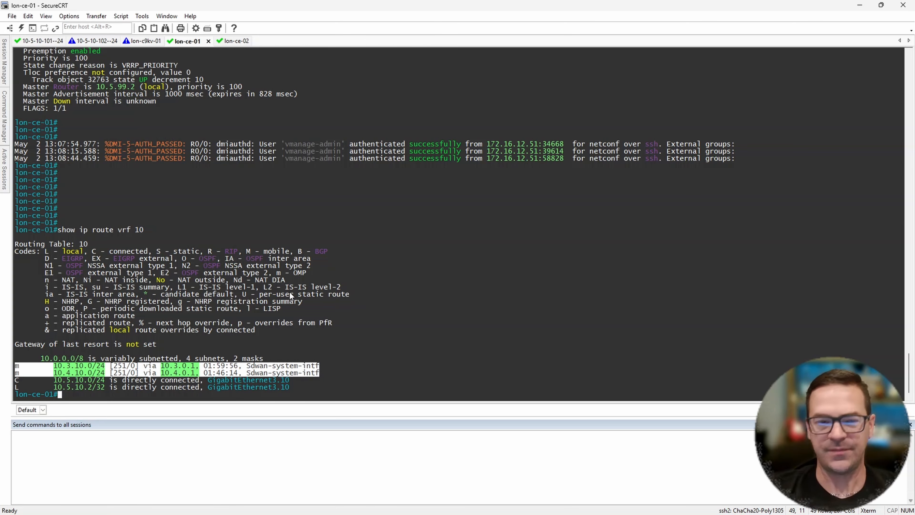
key("Return")
key("Return")
key("Return")
key("alt+1")
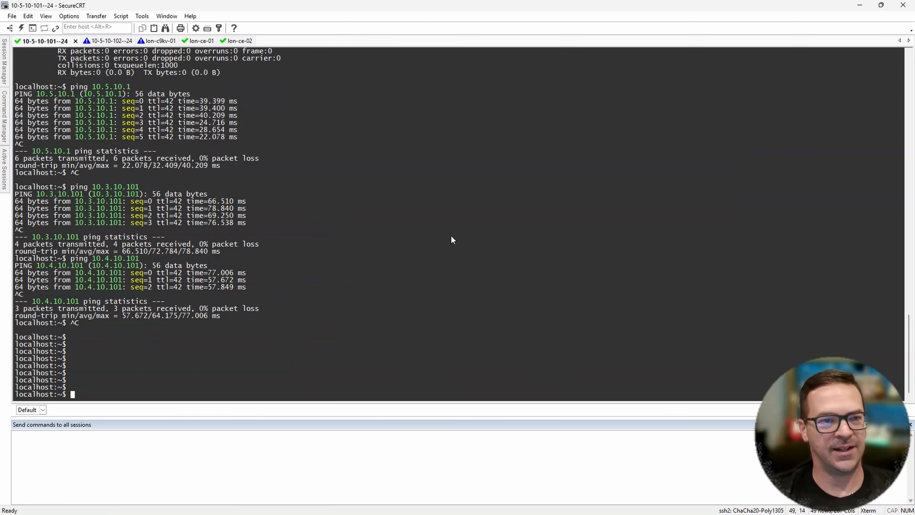
key("Return")
key("Return")
key("Return")
key("Return")
key("Return")
key("Return")
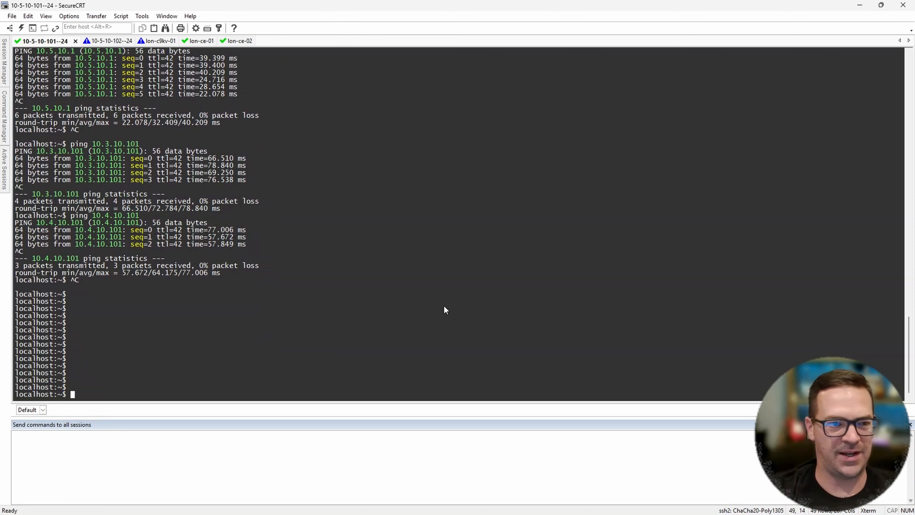
key("Up")
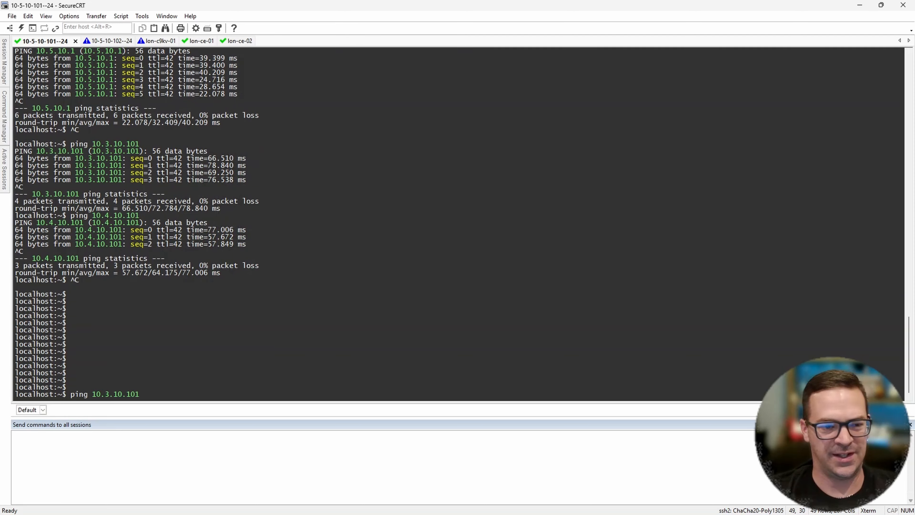
key("Return")
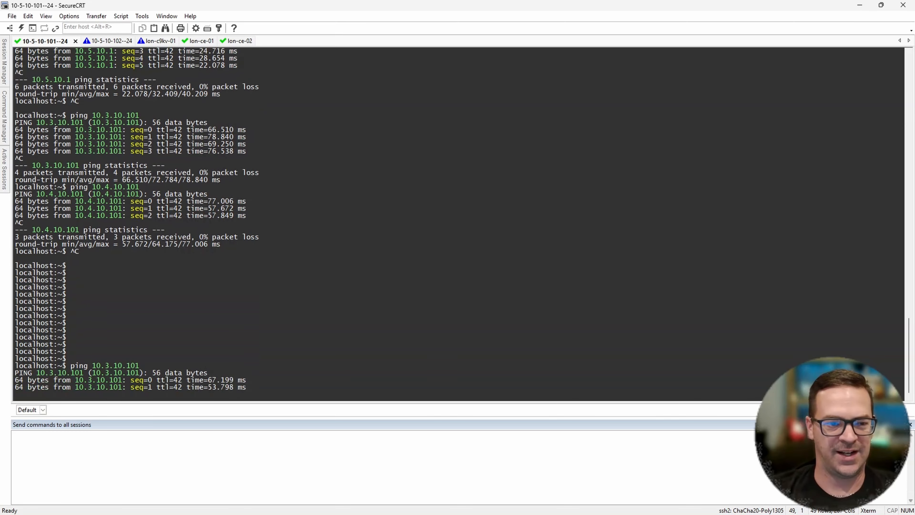
- Switch to the CML topology in the browser, arrange its window beside the running ping, and bring the LON site into view
mouse_move(428, 513)
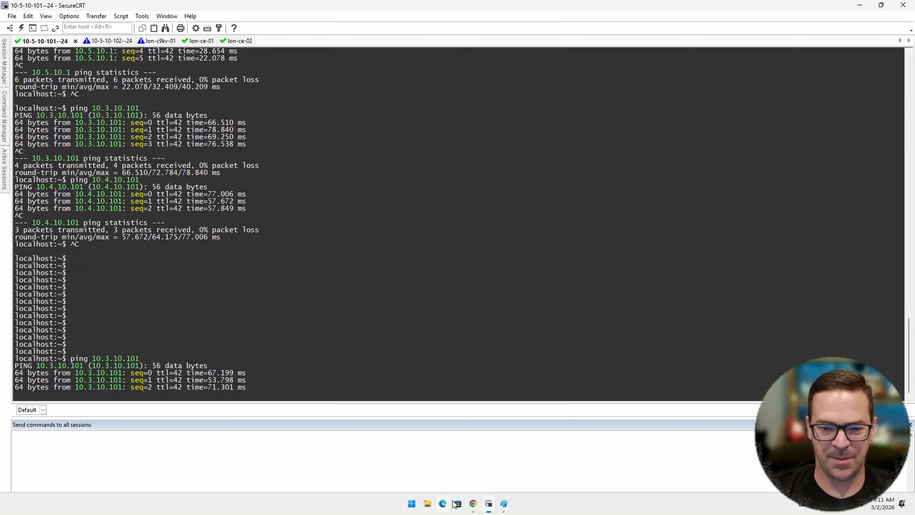
left_click(474, 505)
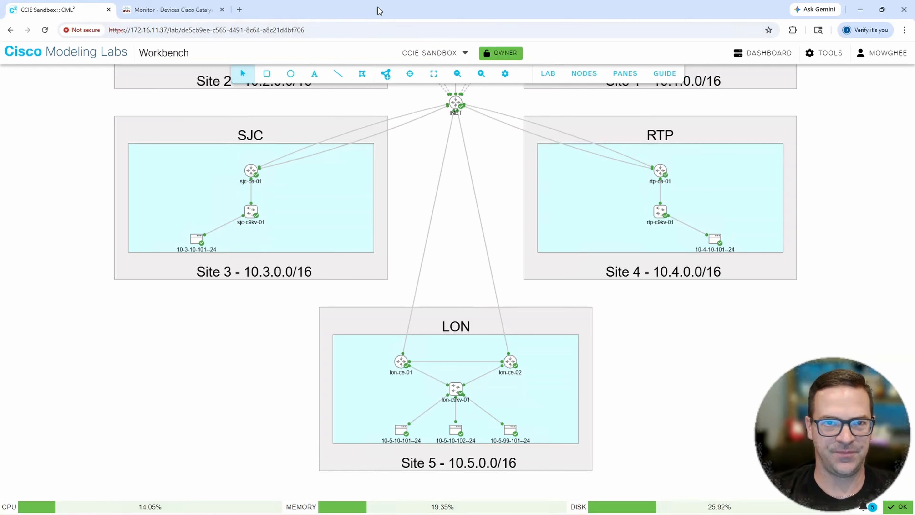
left_click_drag(378, 7, 503, 29)
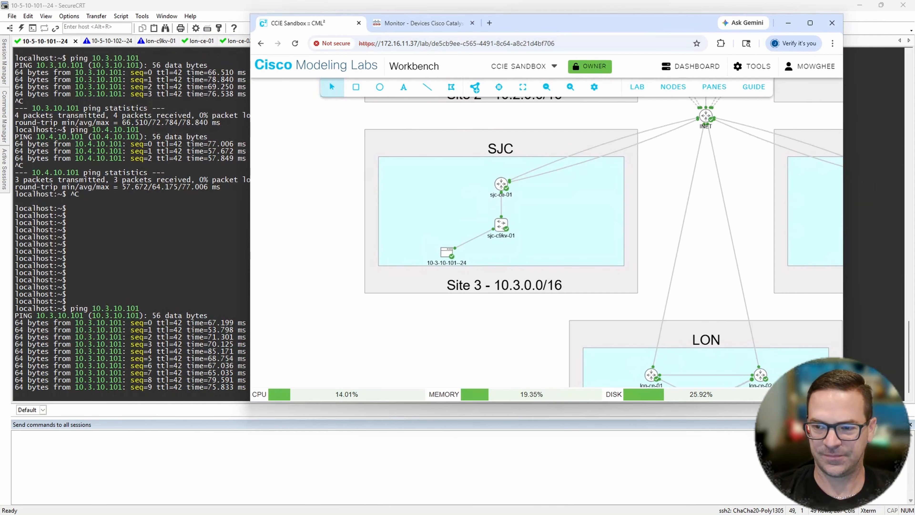
left_click_drag(843, 401, 901, 486)
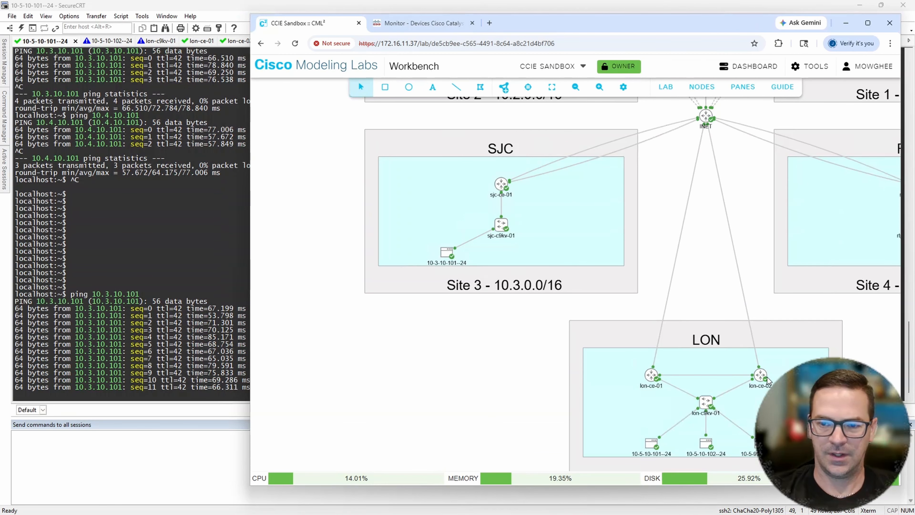
left_click_drag(519, 362, 469, 339)
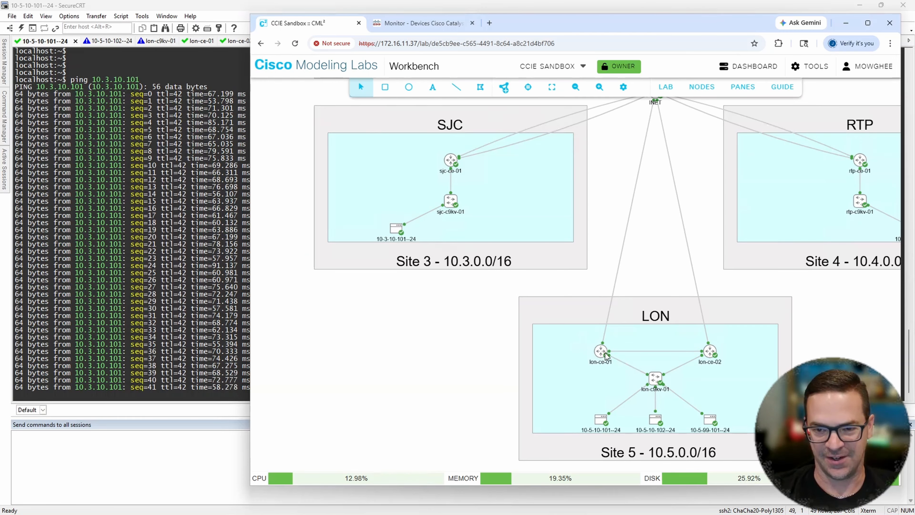
- Disconnect the link between lon-ce-01 GigabitEthernet1 and the inet node
left_click(607, 323)
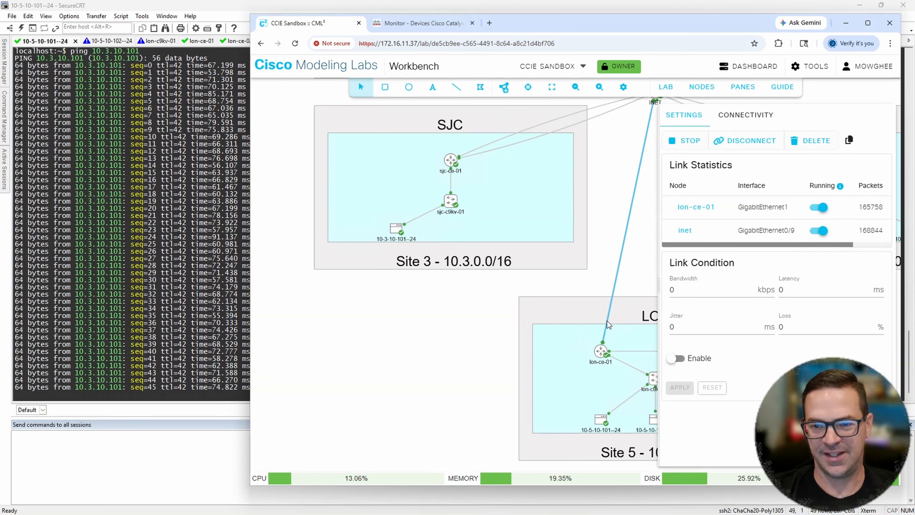
right_click(608, 324)
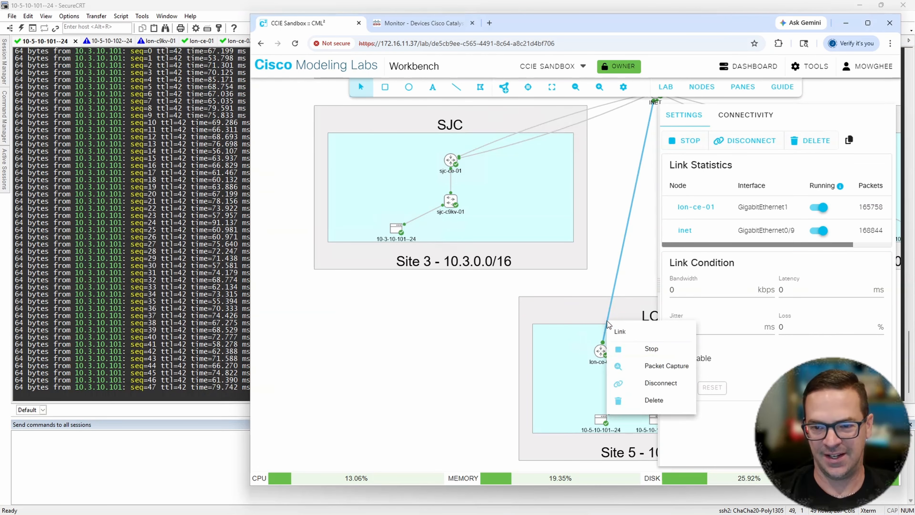
left_click(654, 385)
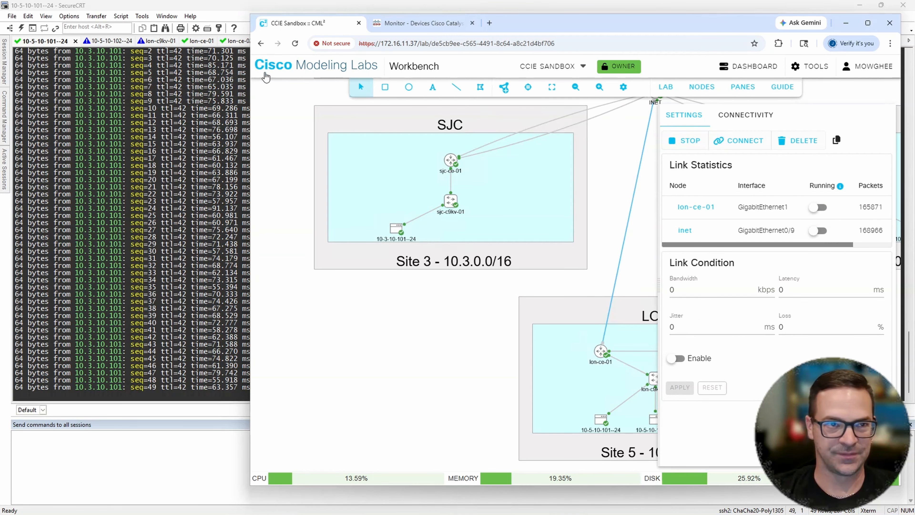
- Return to SecureCRT and check the lon-ce-01 and lon-ce-02 consoles for new log messages about the disconnected link
left_click(216, 4)
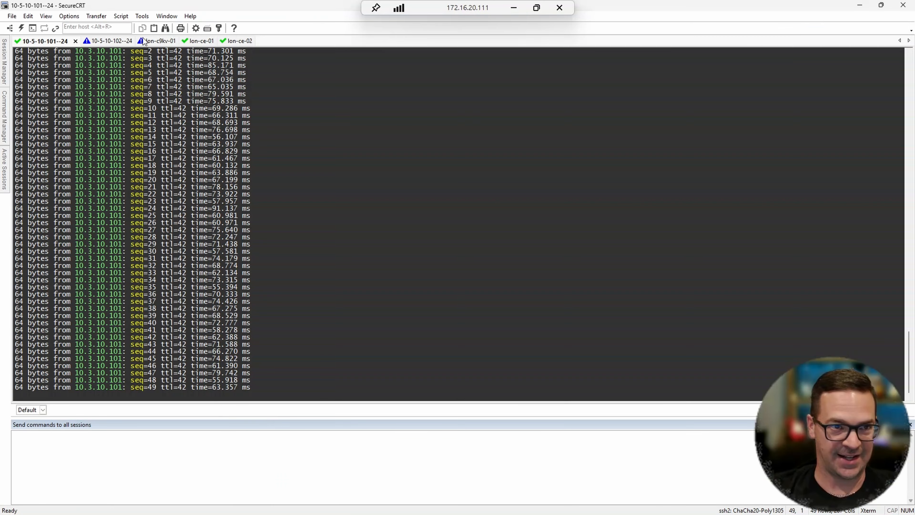
left_click(198, 41)
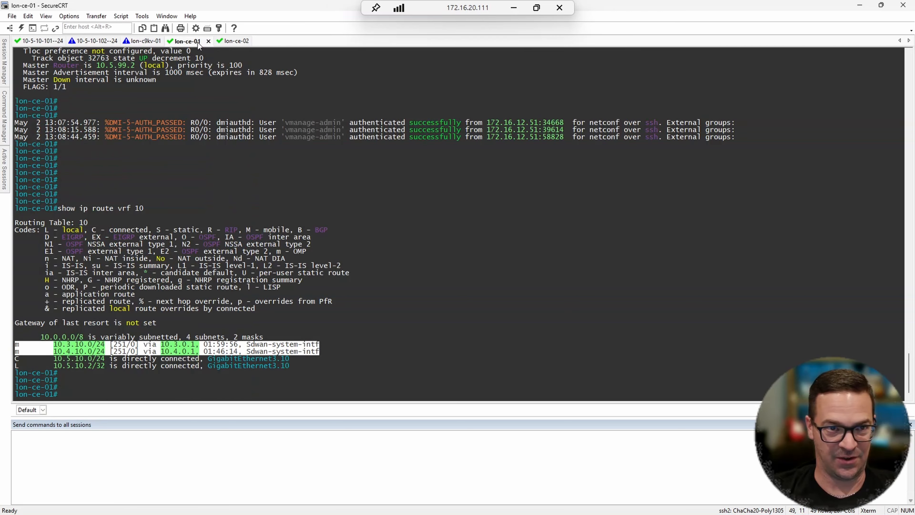
key("Return")
key("Return")
key("Return")
key("Return")
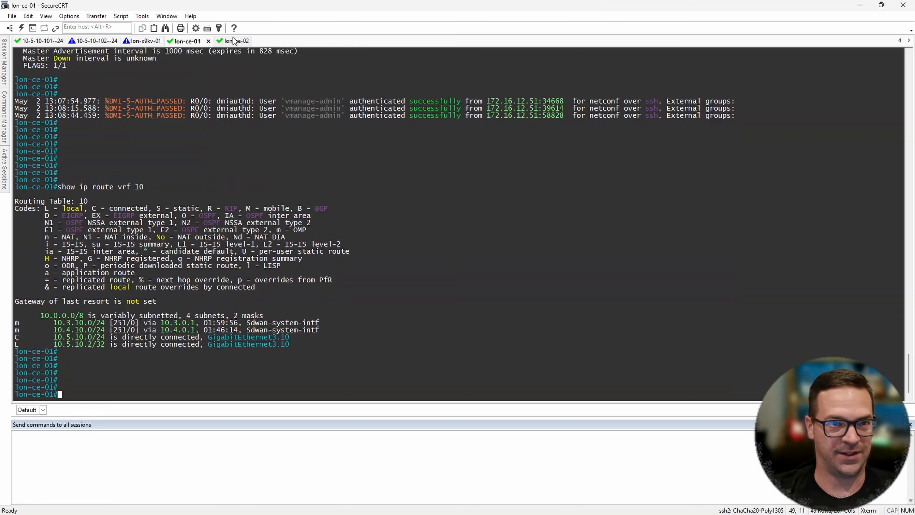
left_click(234, 41)
key("Return")
key("Return")
key("Return")
key("Return")
key("Return")
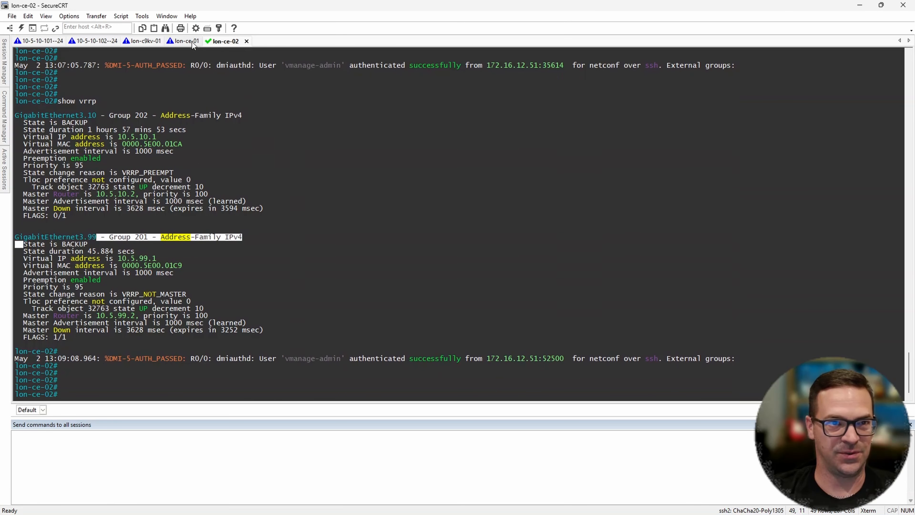
- Examine the GigabitEthernet1 line protocol message in the lon-ce-01 console log
left_click(191, 41)
key("Return")
key("Return")
key("Return")
key("Return")
key("Return")
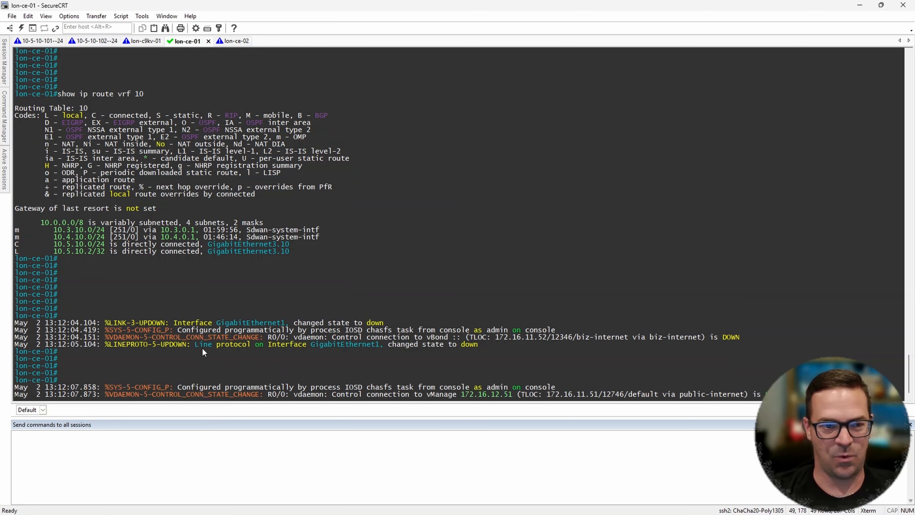
left_click_drag(303, 345, 485, 348)
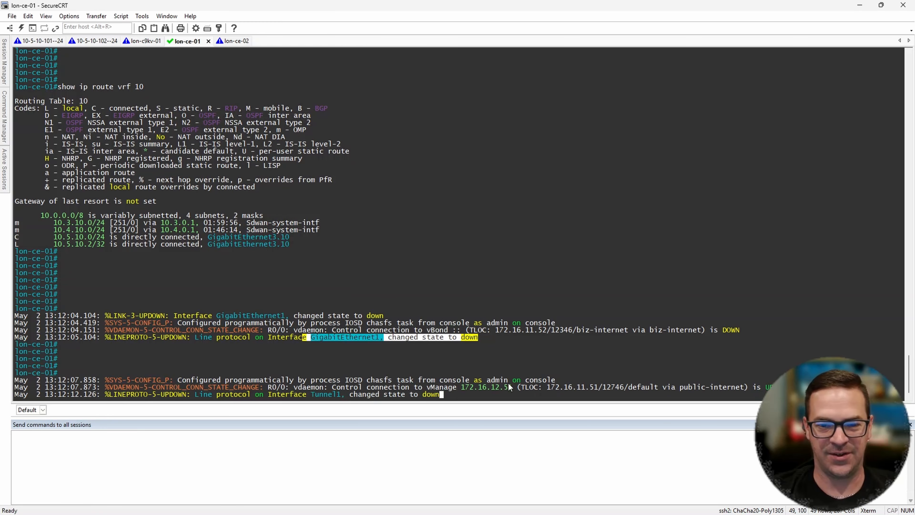
left_click(240, 41)
key("Return")
key("Return")
key("Return")
key("Return")
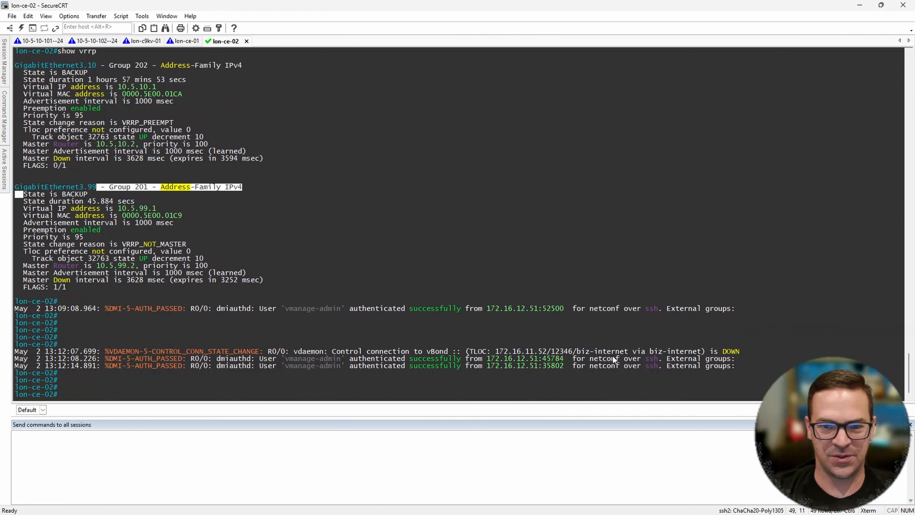
left_click_drag(499, 352, 748, 359)
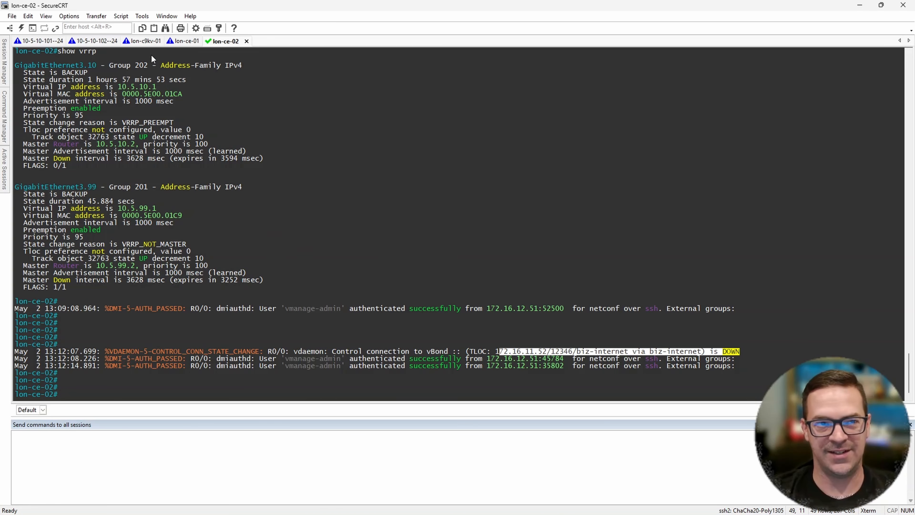
left_click(43, 41)
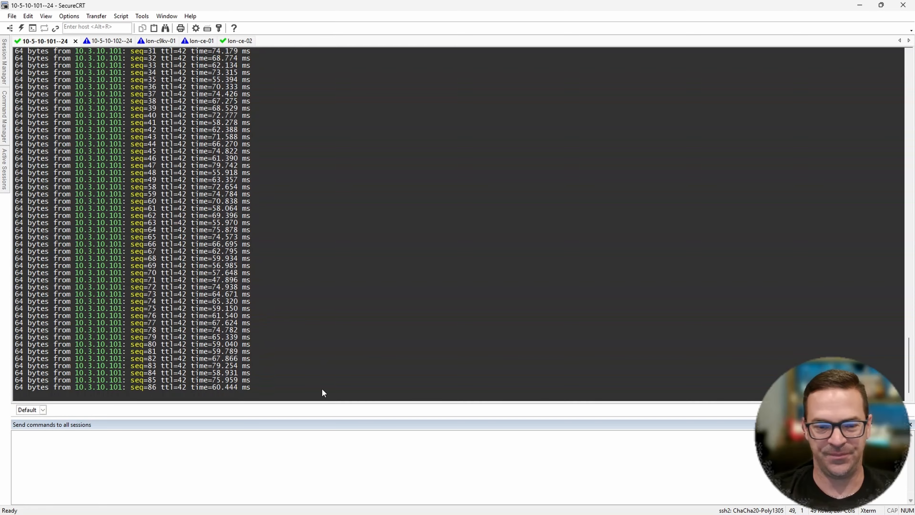
- Switch to the CML topology in the browser and reconnect the link between lon-ce-01 and the inet node
left_click(476, 504)
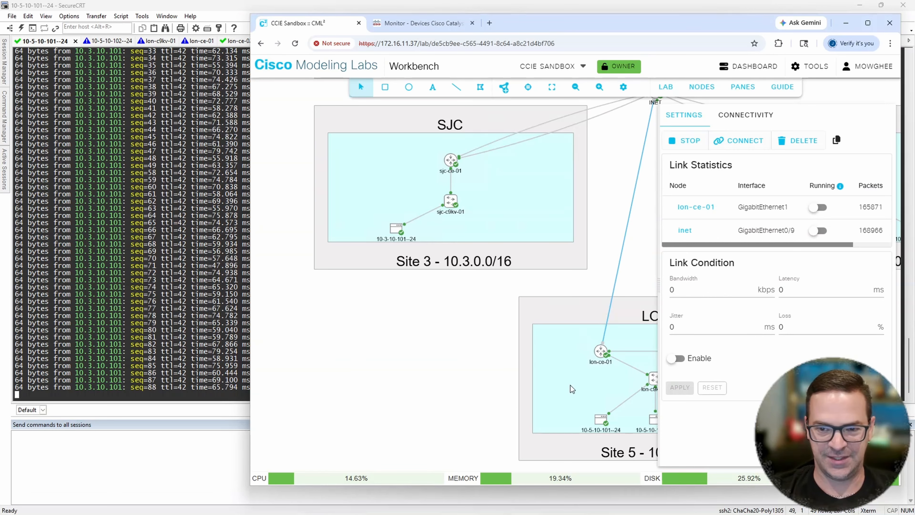
left_click(475, 296)
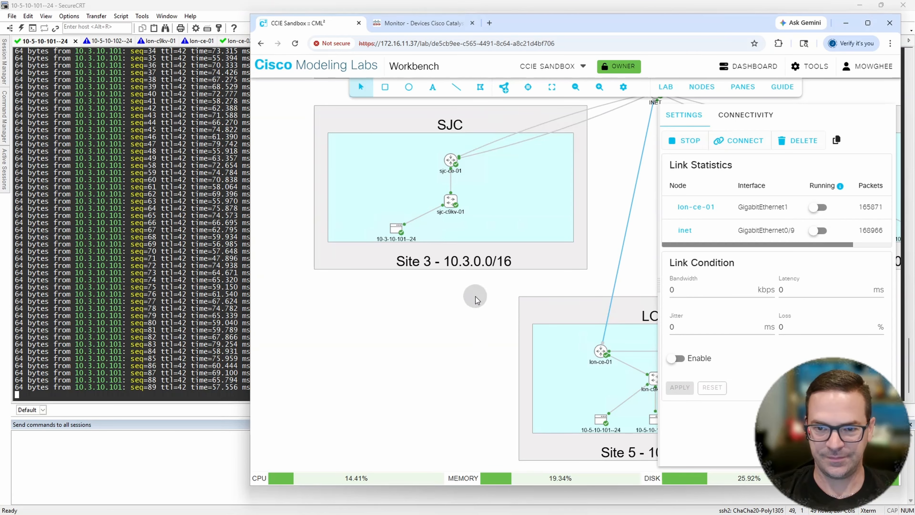
right_click(612, 303)
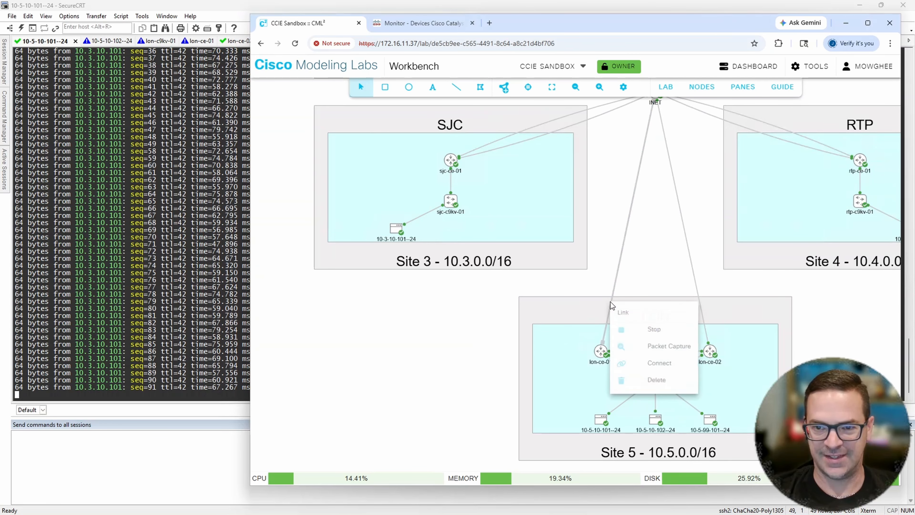
left_click(666, 364)
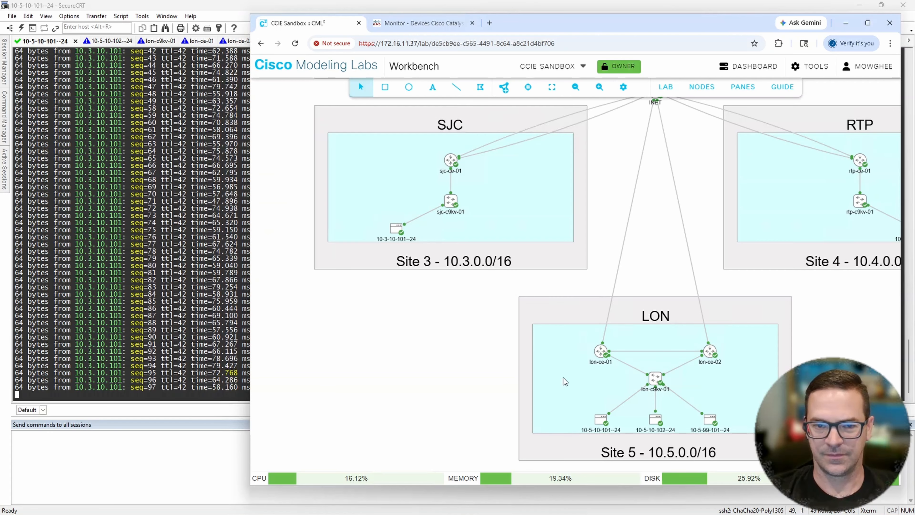
- Return to SecureCRT and check the lon-ce-01 console log for GigabitEthernet1 and Tunnel1 state changes after the reconnection
left_click(150, 42)
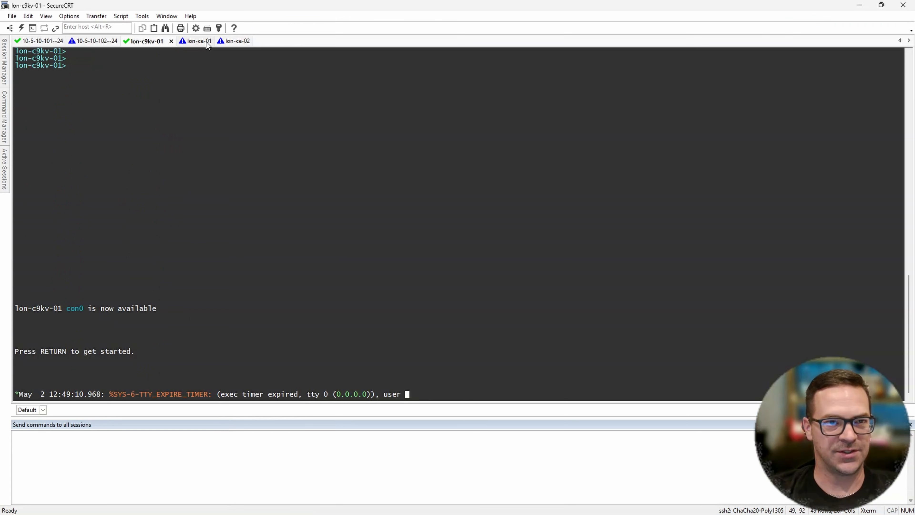
left_click(195, 41)
key("Return")
key("Return")
key("Return")
key("Return")
key("Return")
key("Return")
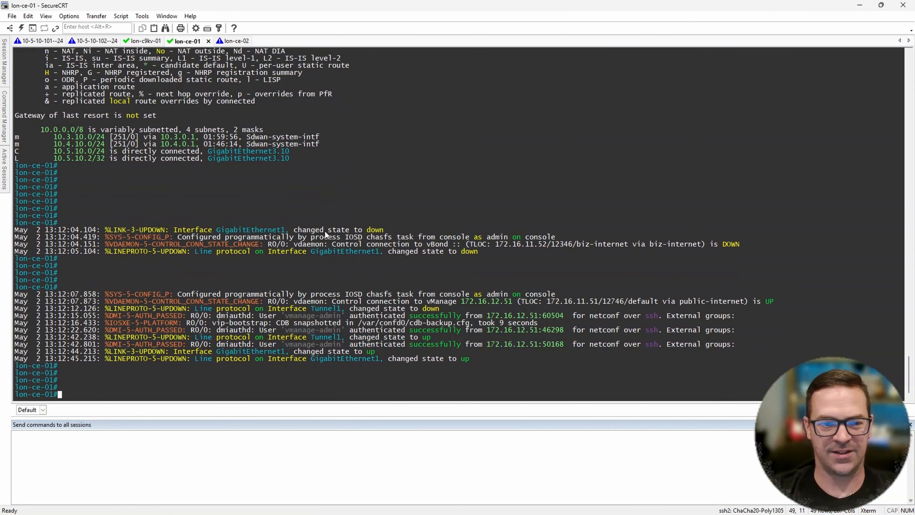
- Examine the GigabitEthernet1 line protocol message on lon-ce-01 and the latest biz-internet control connection message on lon-ce-02
left_click_drag(292, 351, 482, 354)
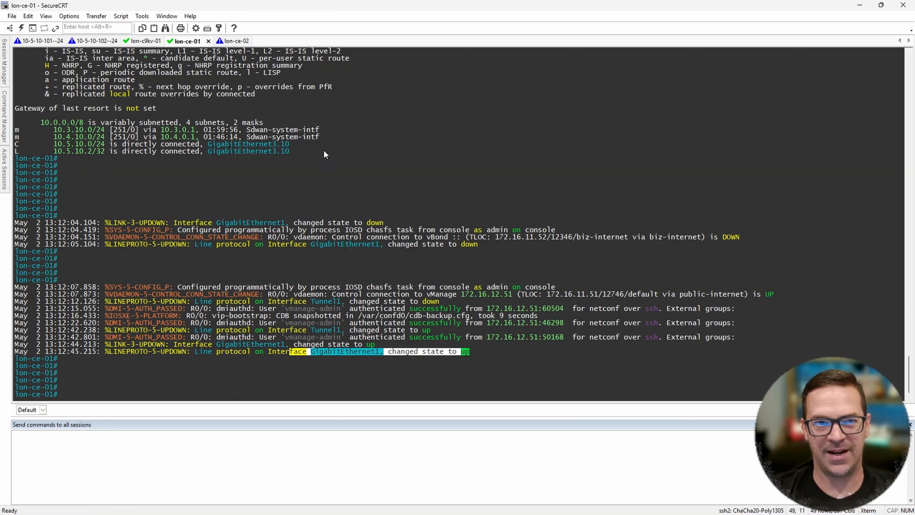
left_click(236, 41)
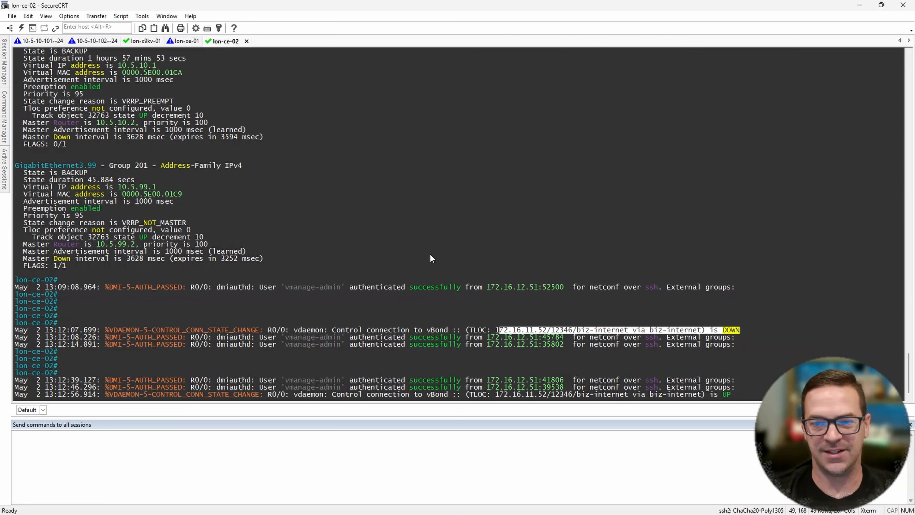
key("Return")
key("Return")
key("Return")
key("Return")
left_click_drag(513, 366, 741, 387)
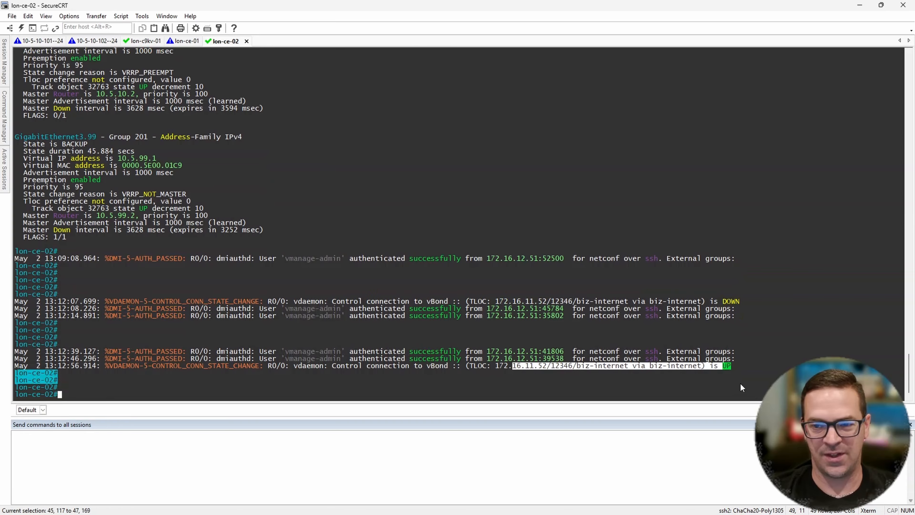
left_click(36, 42)
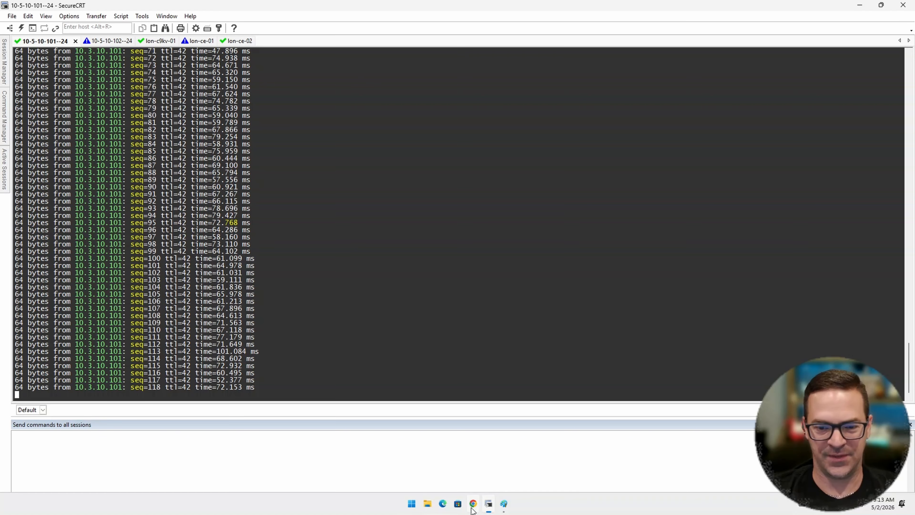
left_click(473, 503)
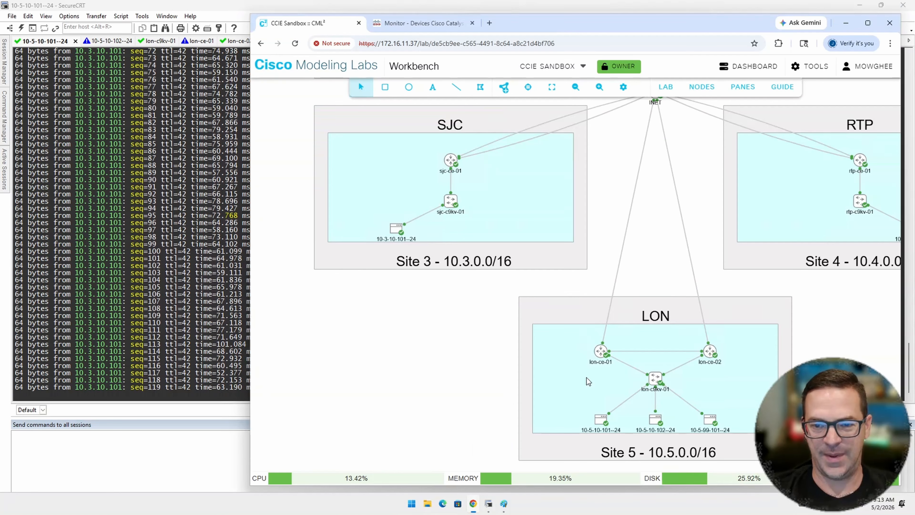
right_click(628, 368)
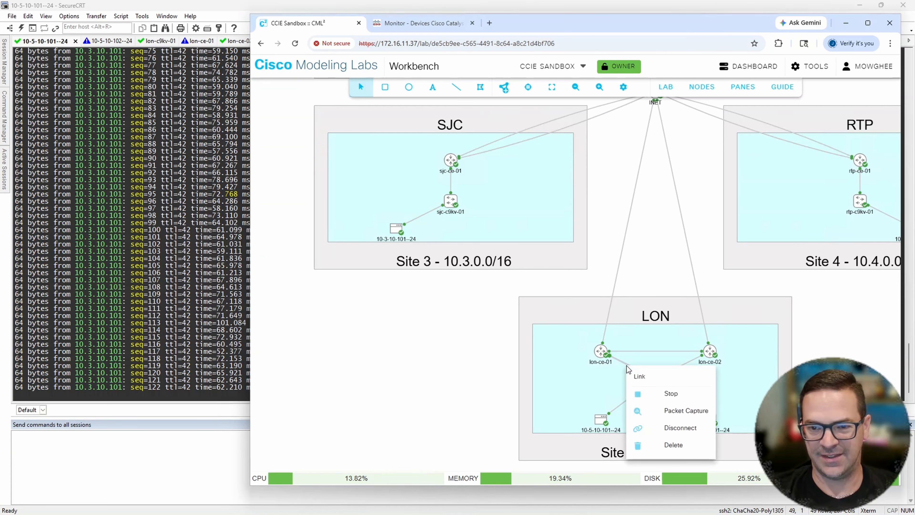
left_click(680, 430)
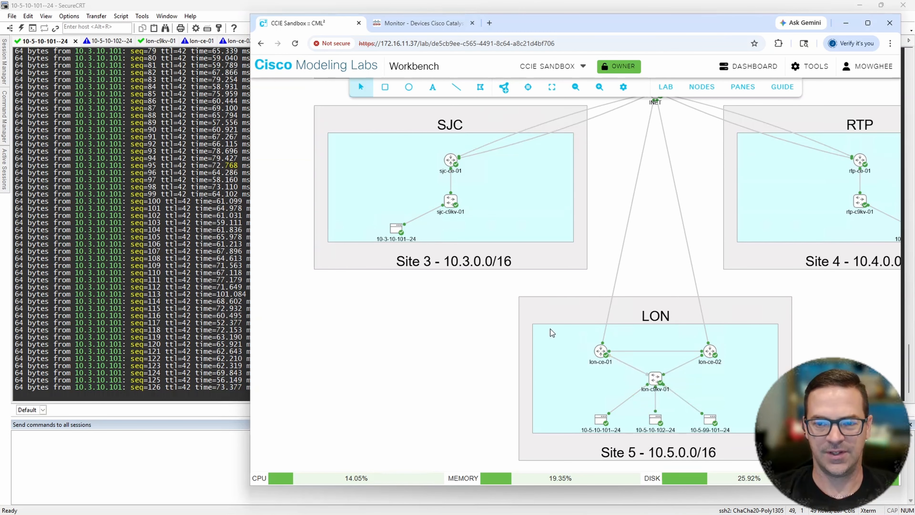
- Return to SecureCRT and examine the GigabitEthernet3 and VRRP group 201 and 202 state messages in the lon-ce-01 console log
left_click(205, 11)
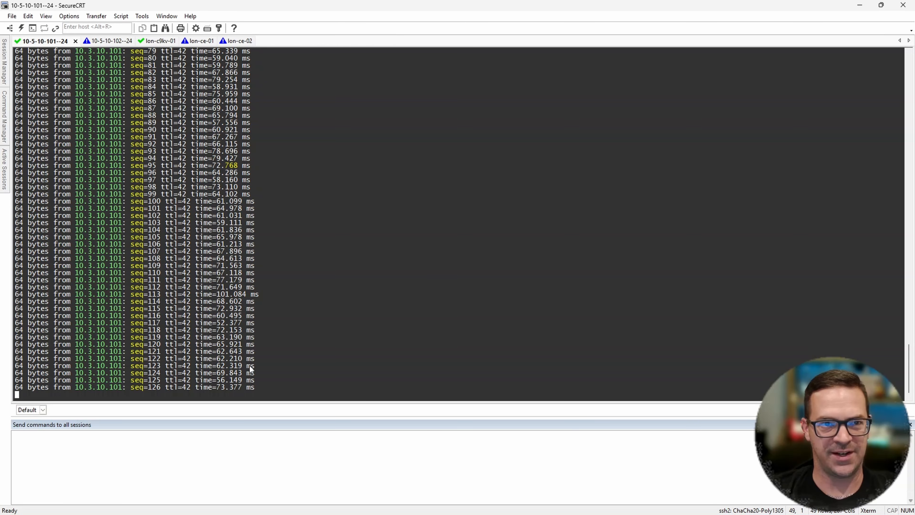
left_click(202, 41)
key("Return")
key("Return")
key("Return")
key("Return")
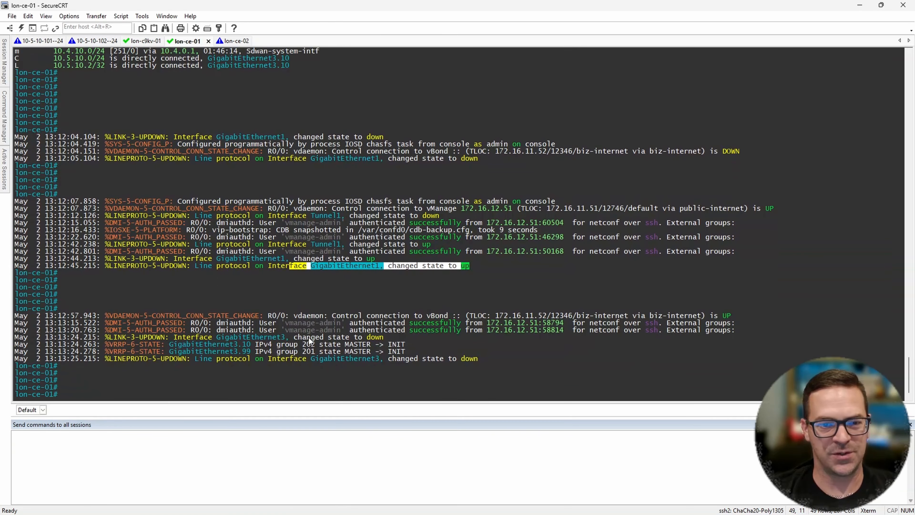
left_click_drag(238, 330, 517, 367)
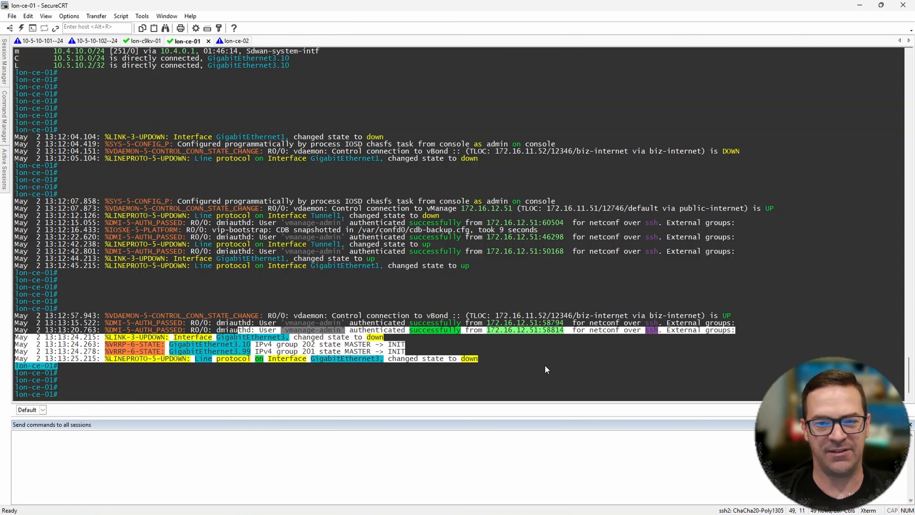
left_click(348, 352)
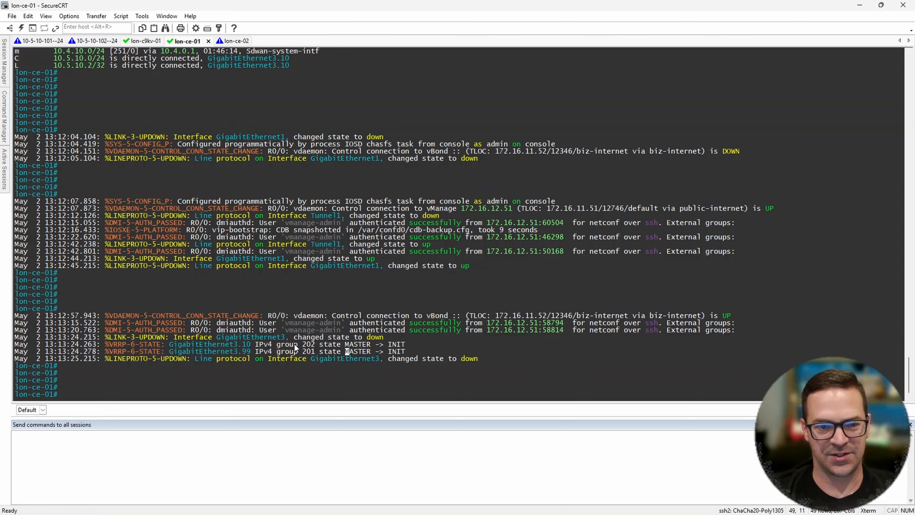
left_click_drag(277, 345, 434, 355)
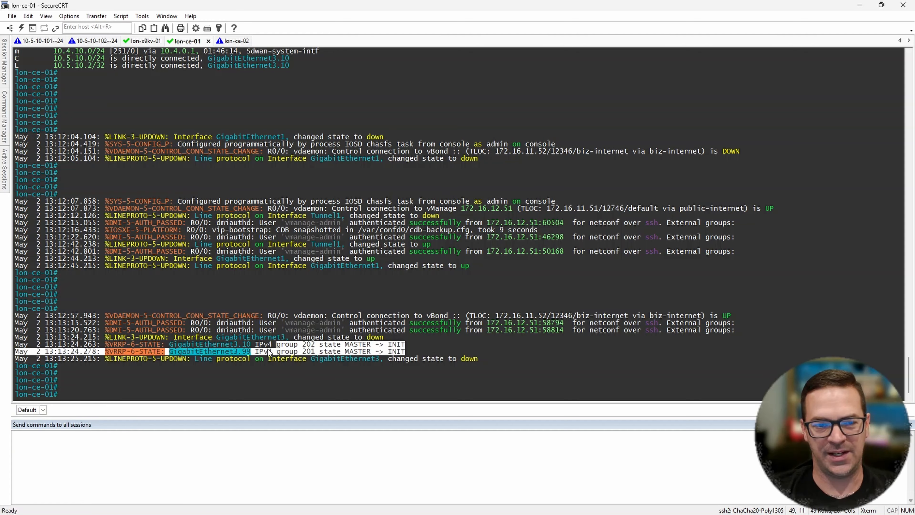
- Examine the VRRP state change messages for groups 201 and 202 in the lon-ce-02 console log
left_click(240, 41)
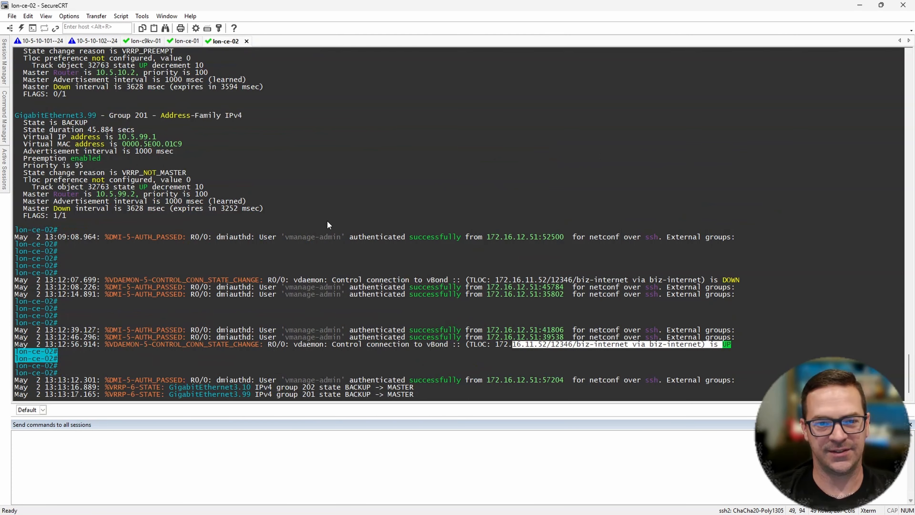
scroll(327, 220, "down", 2)
key("Return")
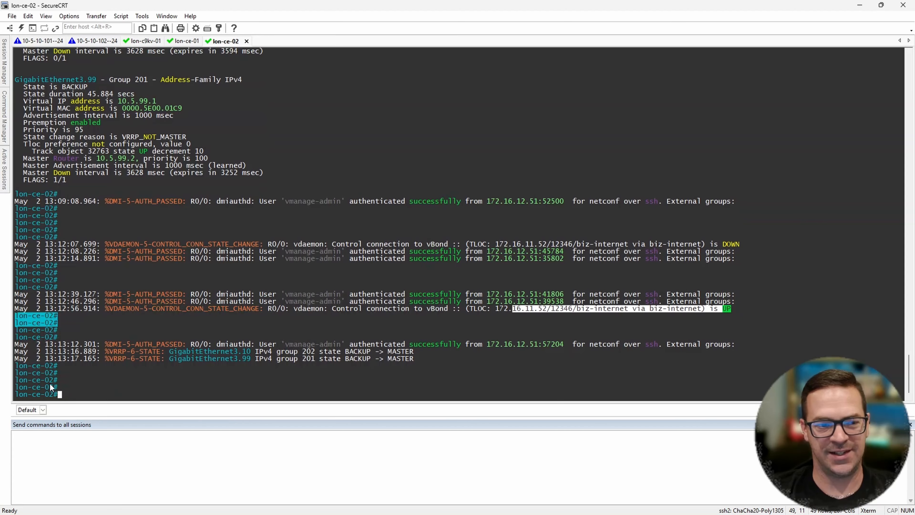
left_click_drag(36, 365, 60, 387)
left_click_drag(333, 344, 421, 360)
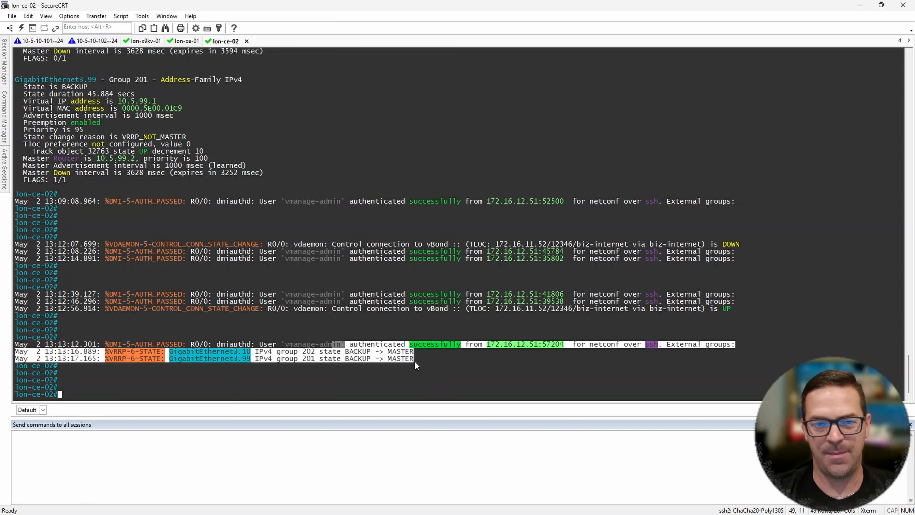
left_click(42, 41)
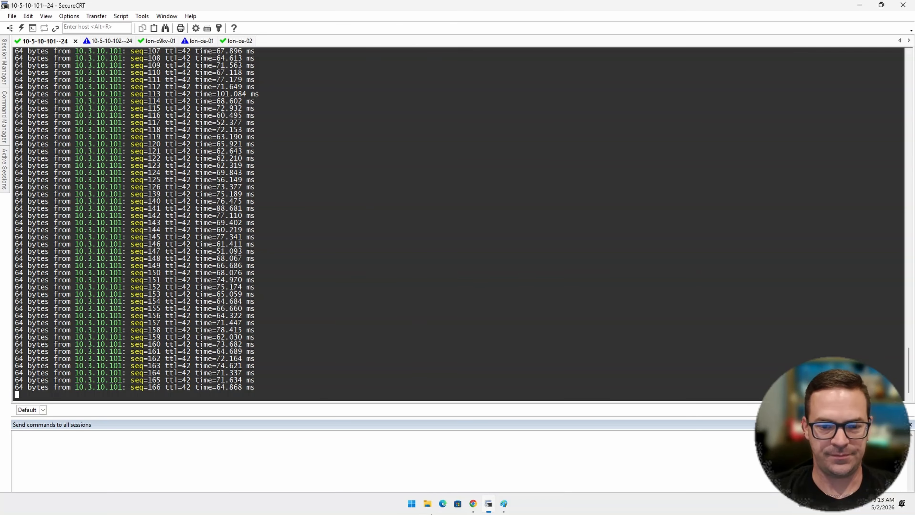
left_click(478, 508)
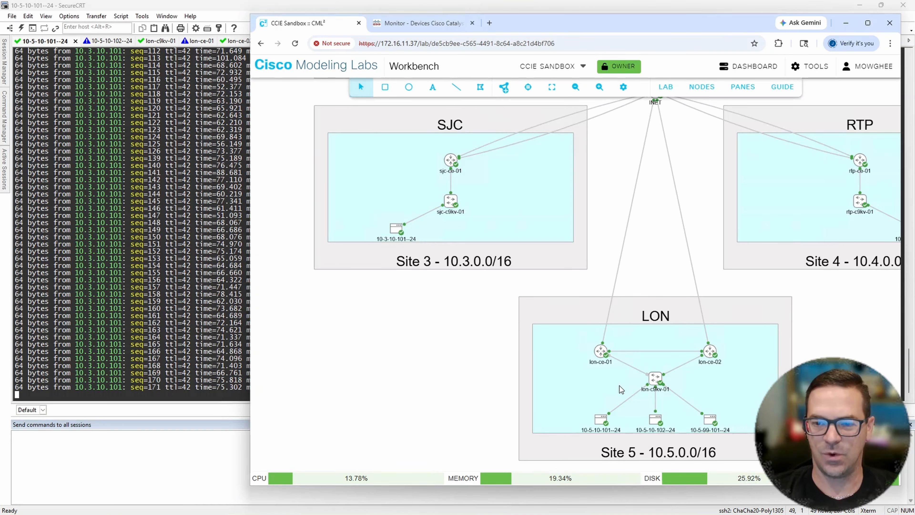
left_click_drag(478, 366, 428, 331)
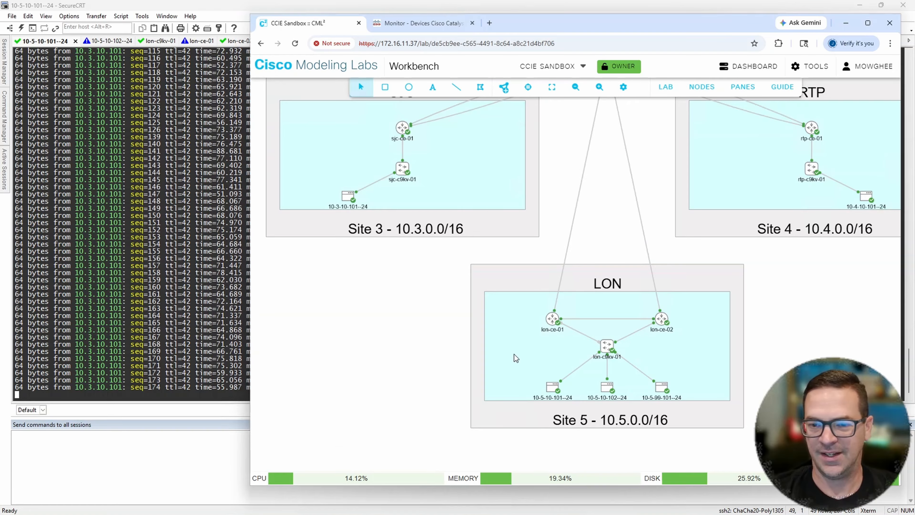
right_click(579, 333)
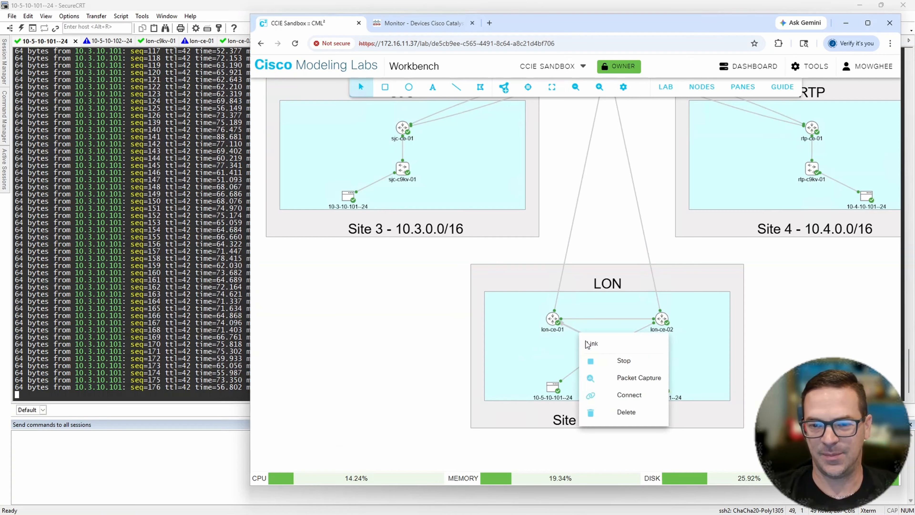
left_click(633, 399)
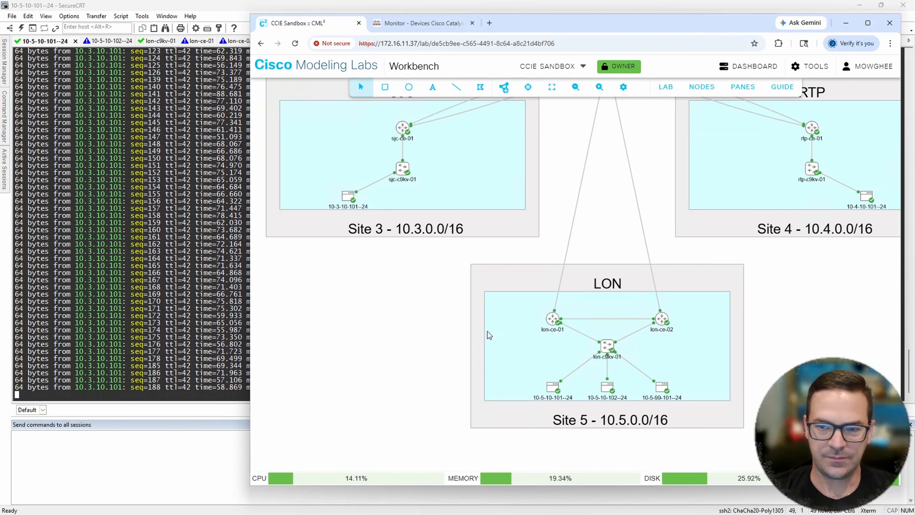
- Return to SecureCRT and check the lon-ce-01 console log for GigabitEthernet3 and VRRP state changes after the reconnection
scroll(409, 331, "up", 3)
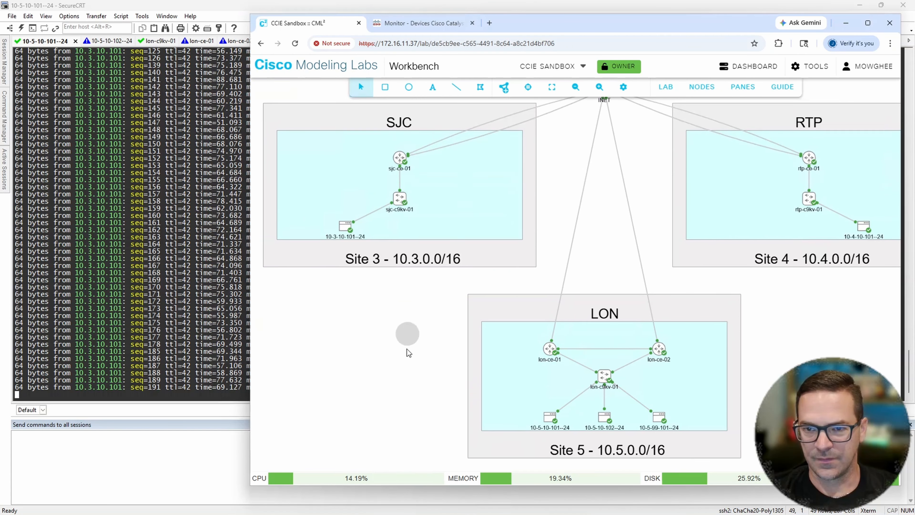
left_click(162, 6)
left_click(203, 41)
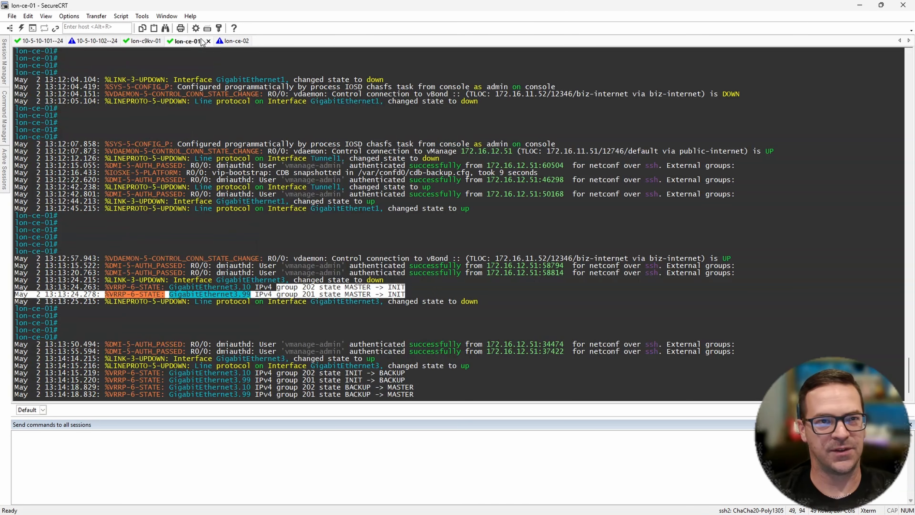
key("Return")
key("Return")
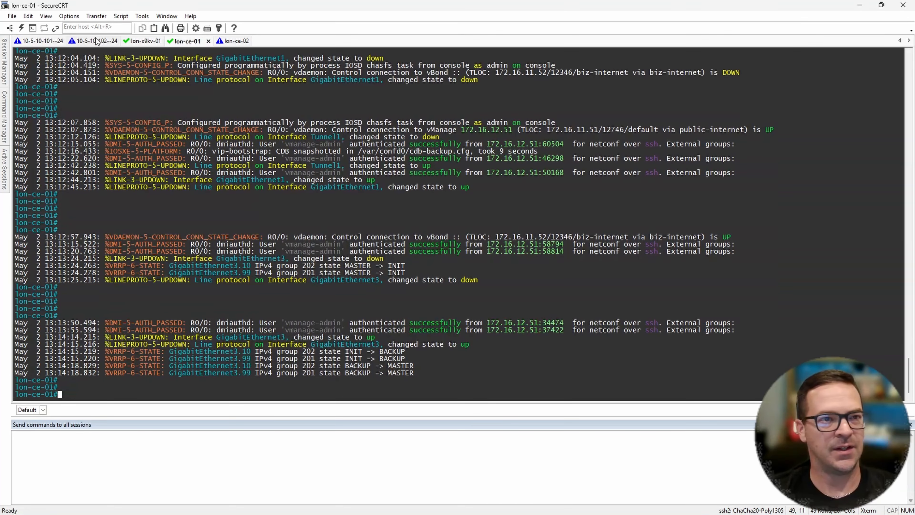
left_click(50, 41)
key("Return")
key("Return")
key("ctrl+c")
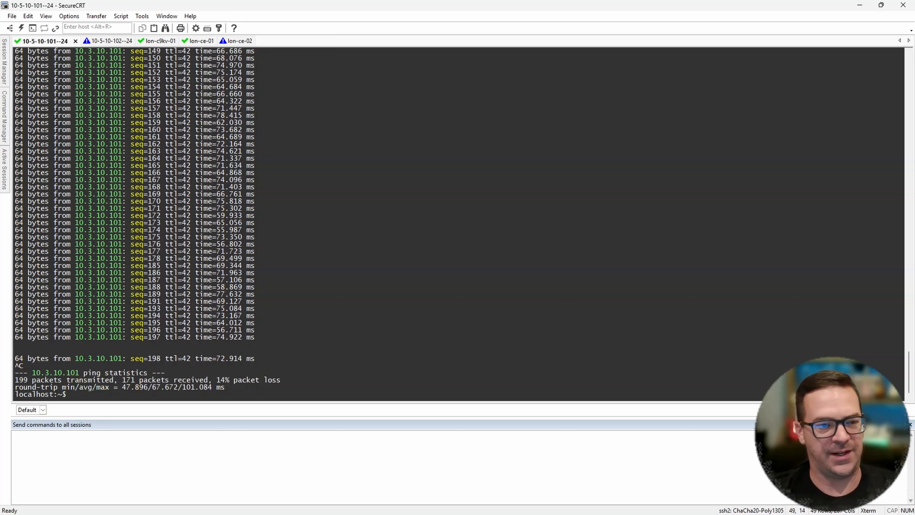
type("traceroute")
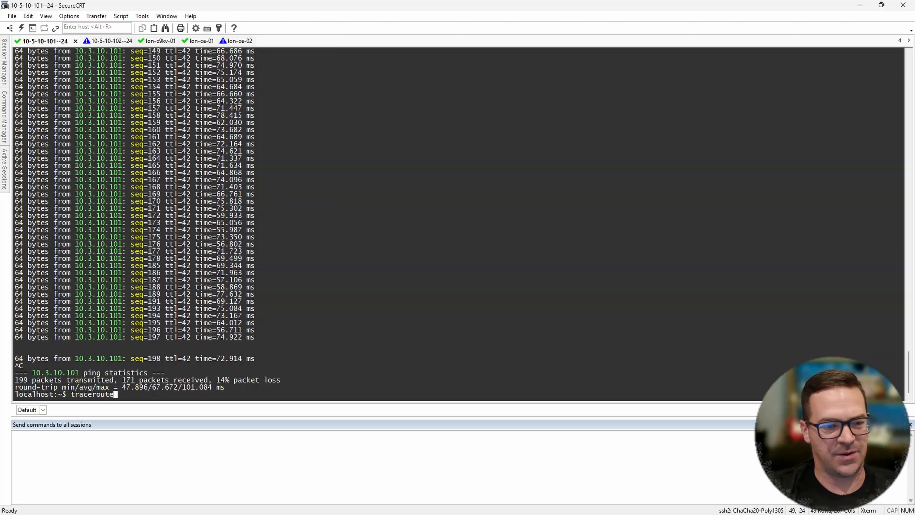
type(" 10.3.10.101")
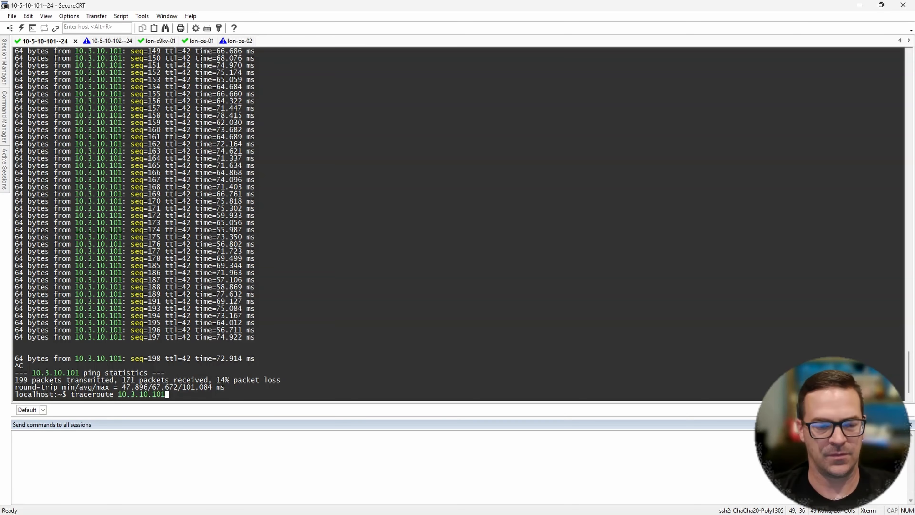
key("Return")
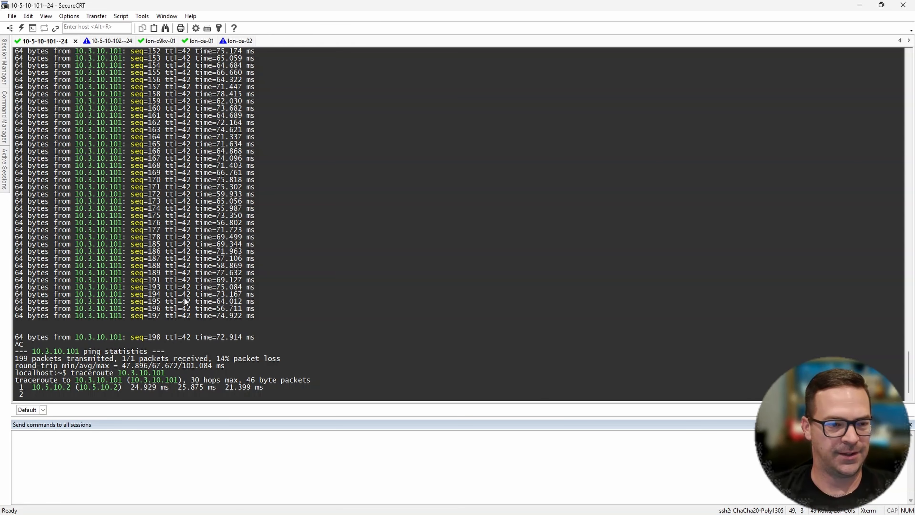
- Examine the first and second hop addresses in the traceroute output to 10.3.10.101
left_click_drag(32, 387, 61, 385)
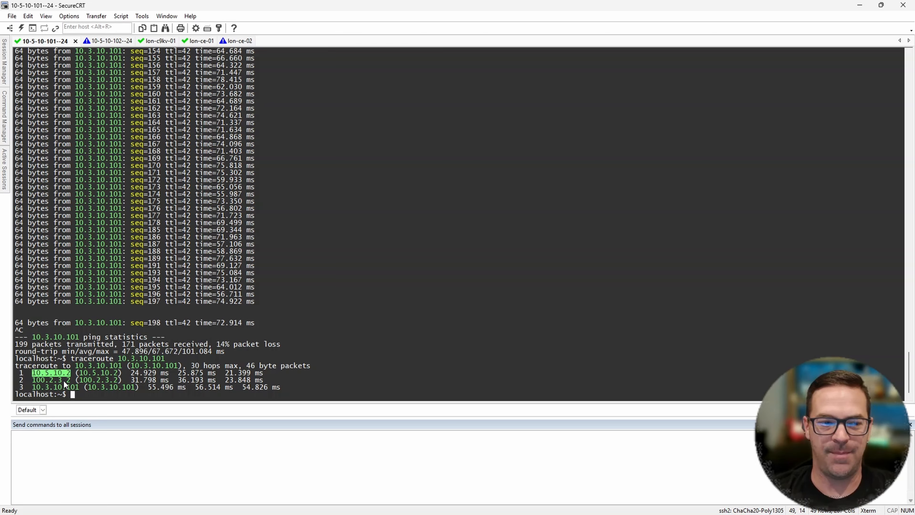
left_click_drag(30, 379, 55, 384)
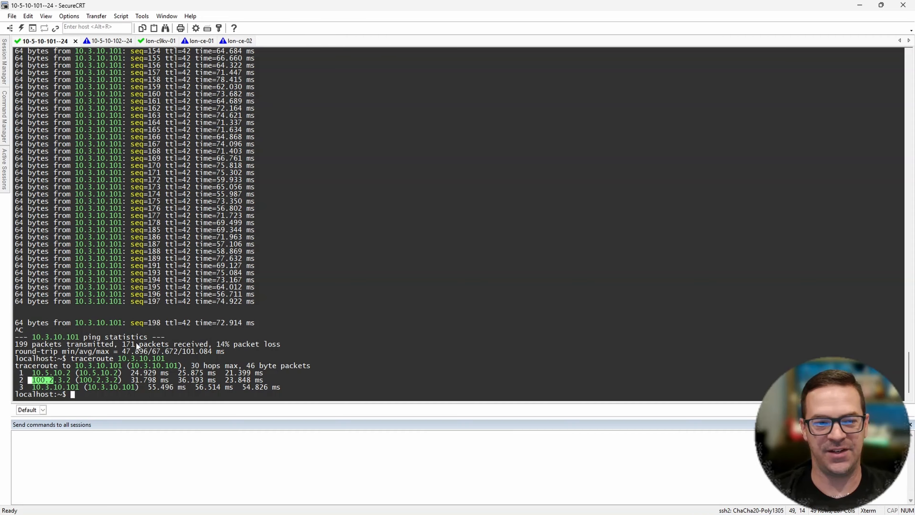
key("Return")
key("Return")
key("Return")
key("Return")
key("Return")
key("Return")
key("Return")
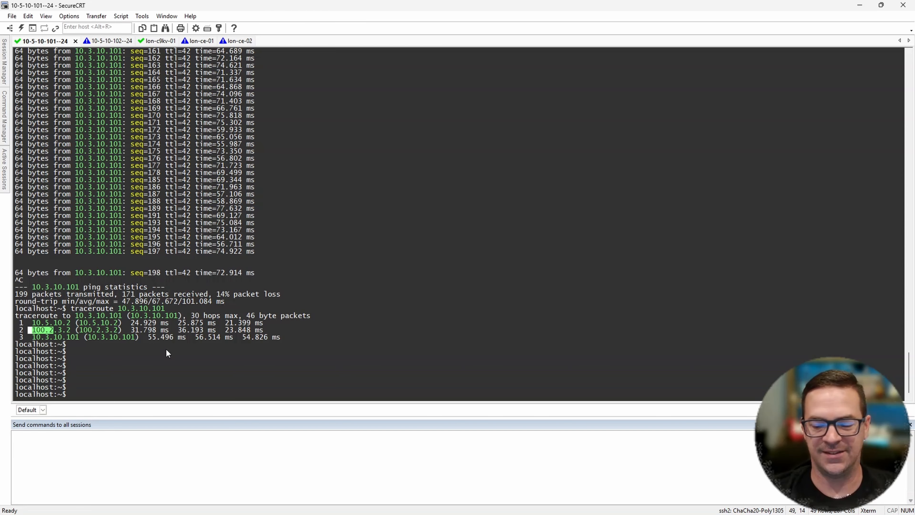
key("Return")
key("Return")
key("Return")
left_click(68, 344)
left_click_drag(33, 309, 53, 309)
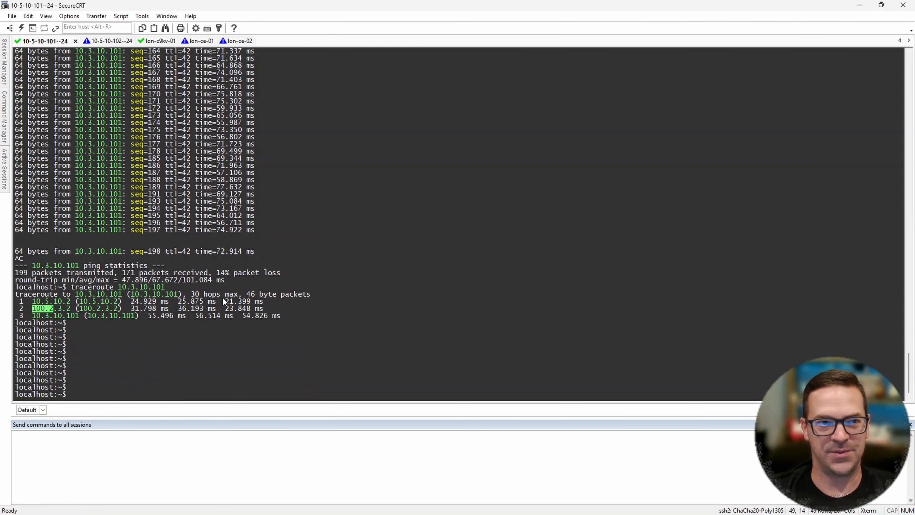
left_click(248, 371)
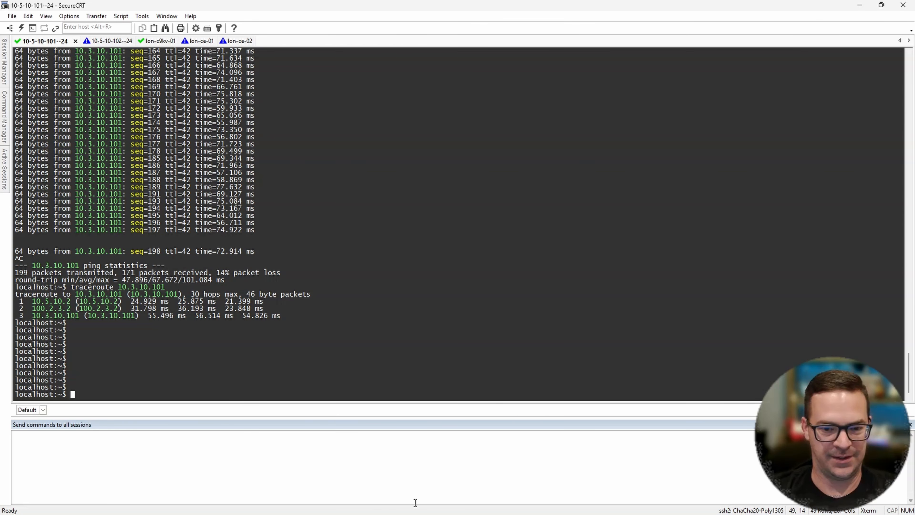
- Switch to the browser and disconnect the link between INET and lon-ce-02 in the CML topology
mouse_move(431, 512)
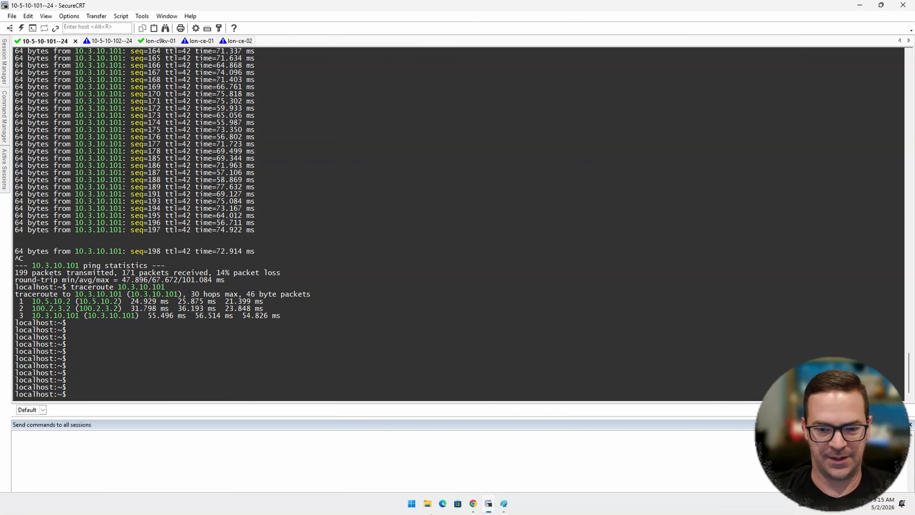
left_click(474, 507)
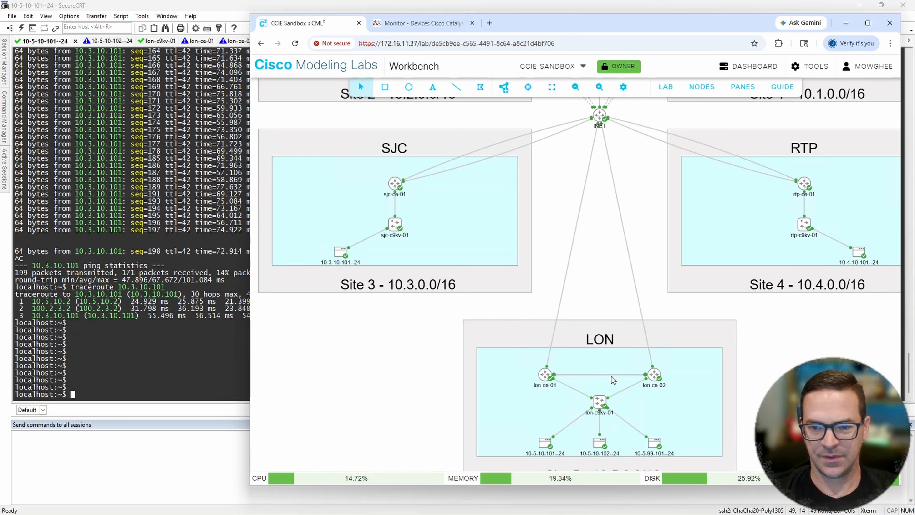
right_click(637, 302)
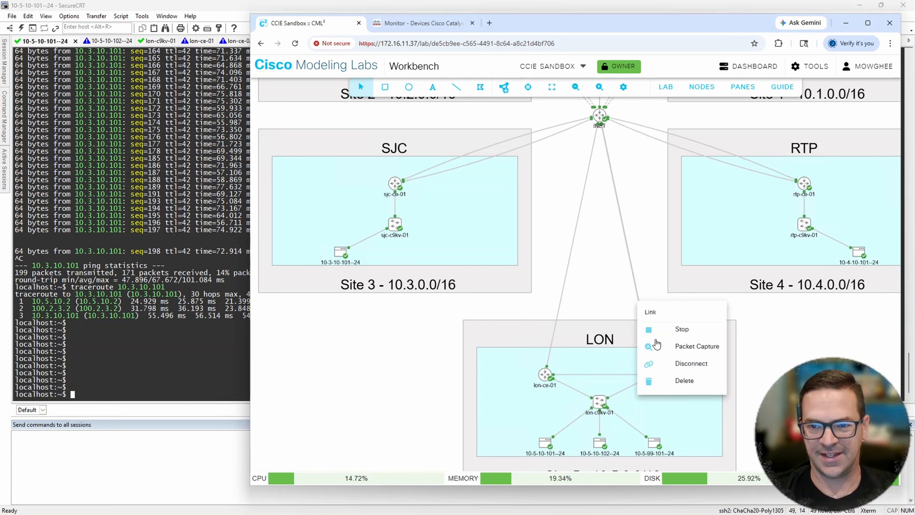
left_click(676, 363)
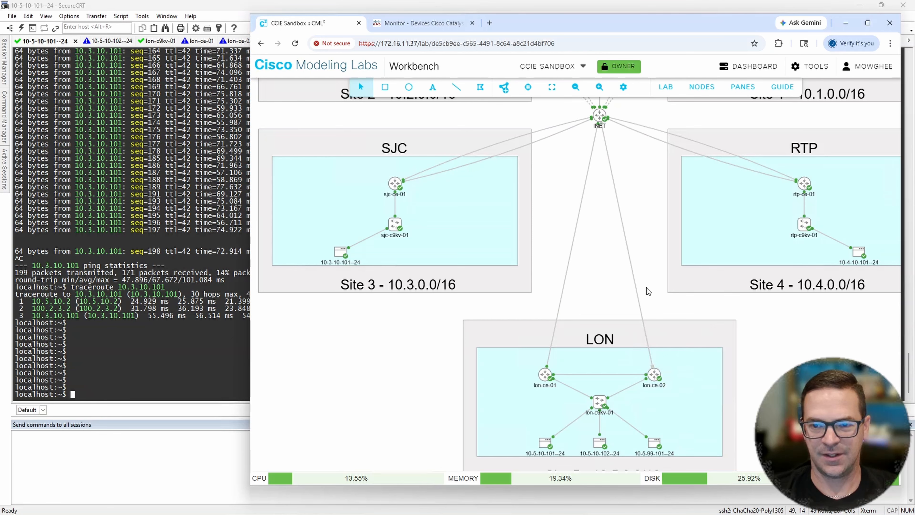
- Return to SecureCRT and check the lon-ce-01 console for new log messages
left_click(228, 15)
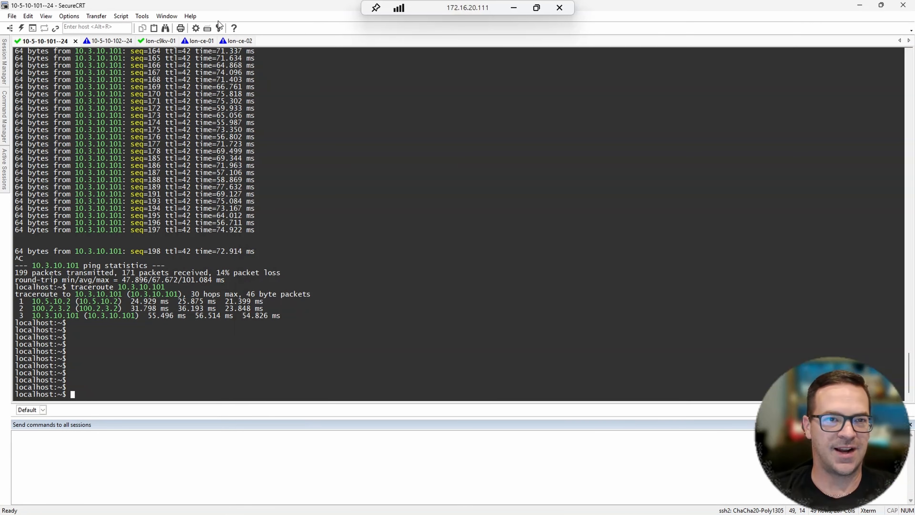
left_click(200, 41)
key("Return")
key("Return")
key("Return")
key("Return")
key("Return")
key("Return")
key("Return")
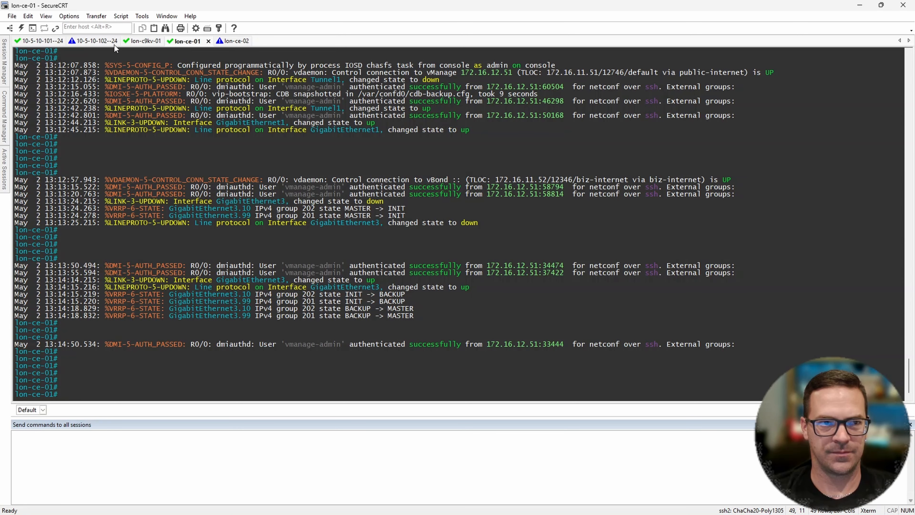
left_click(42, 41)
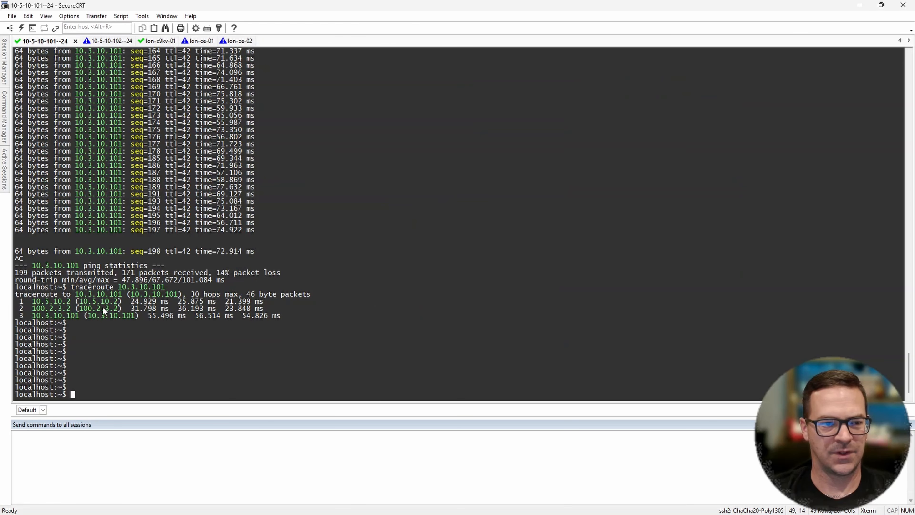
left_click_drag(28, 309, 284, 315)
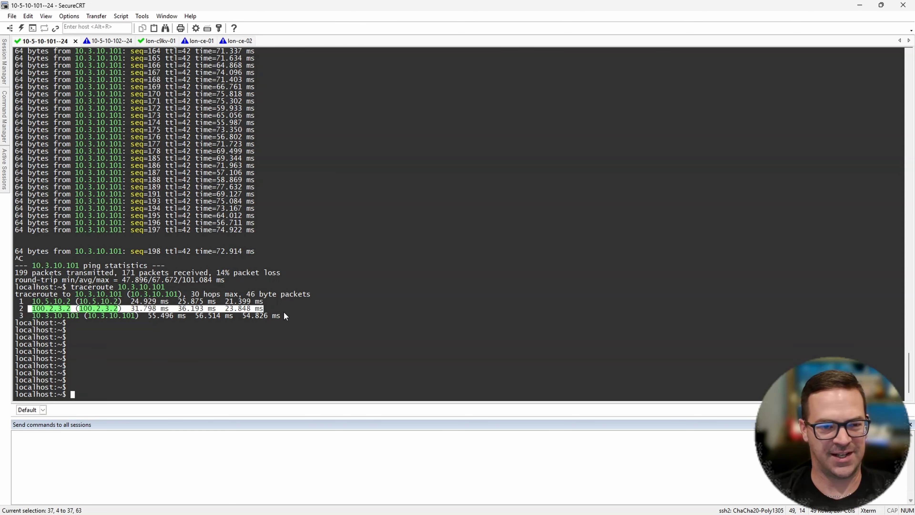
left_click_drag(32, 309, 61, 311)
left_click(50, 310)
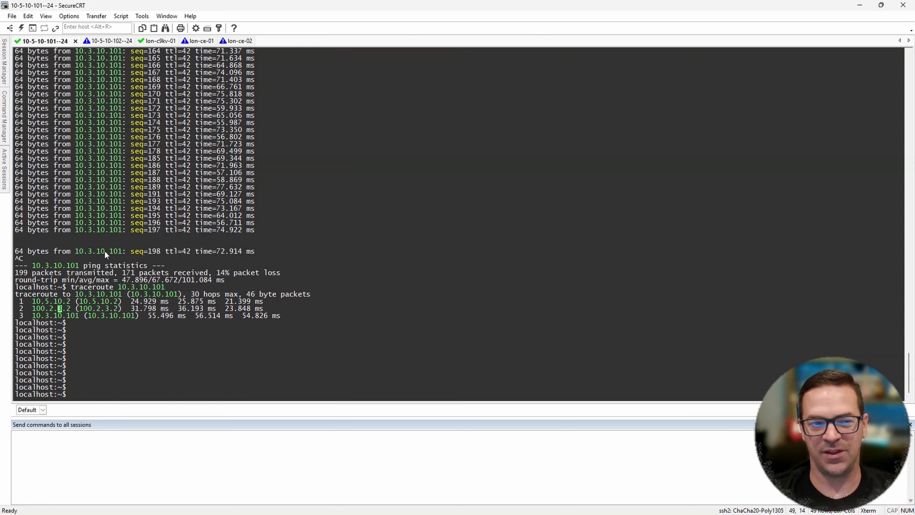
key("Return")
key("Return")
key("Return")
key("Return")
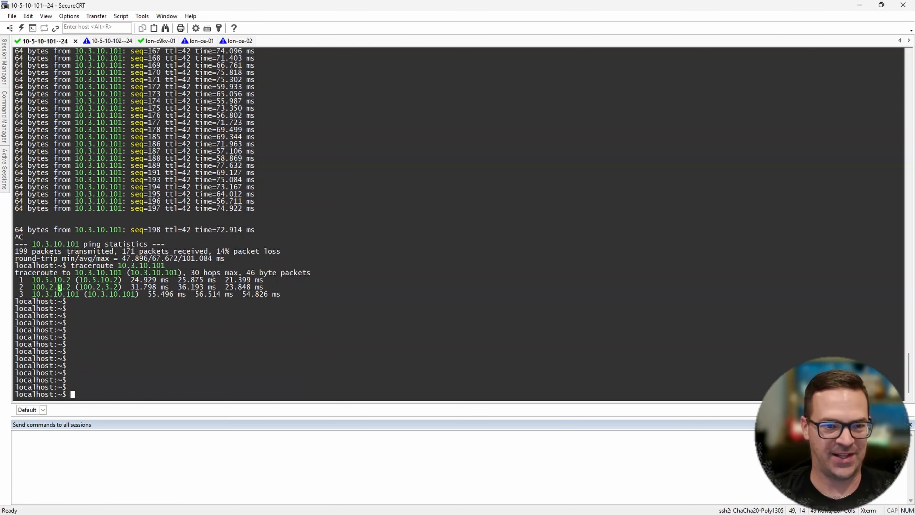
left_click_drag(59, 266, 281, 289)
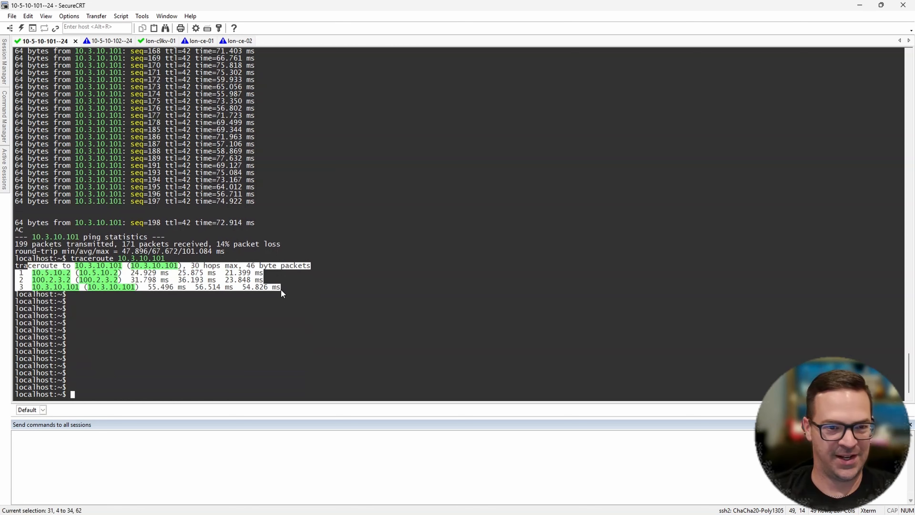
left_click(63, 287)
left_click_drag(32, 280, 272, 281)
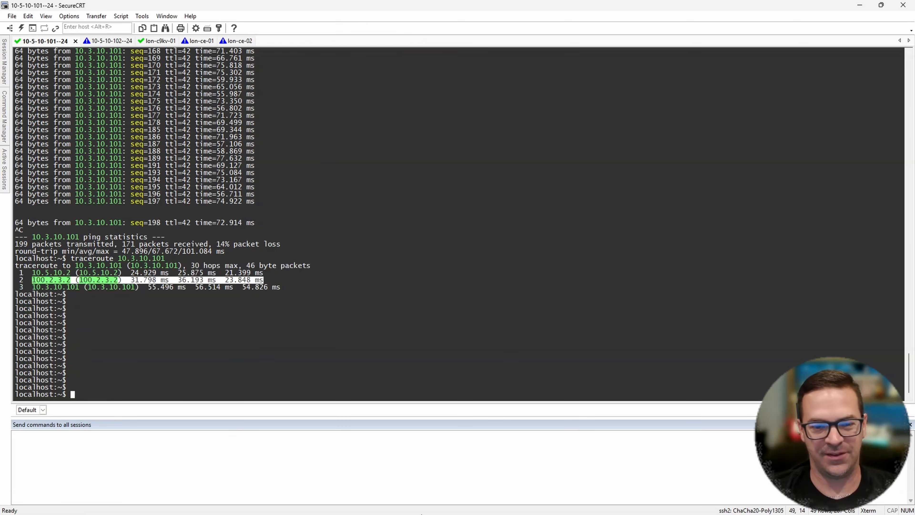
- Reconnect the link between INET and lon-ce-02 in the browser's CML topology
left_click(474, 504)
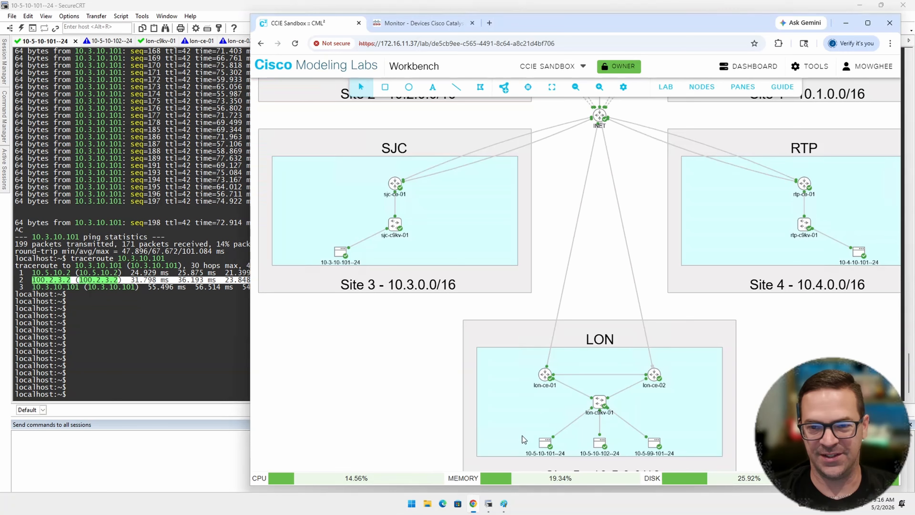
right_click(640, 310)
left_click(677, 370)
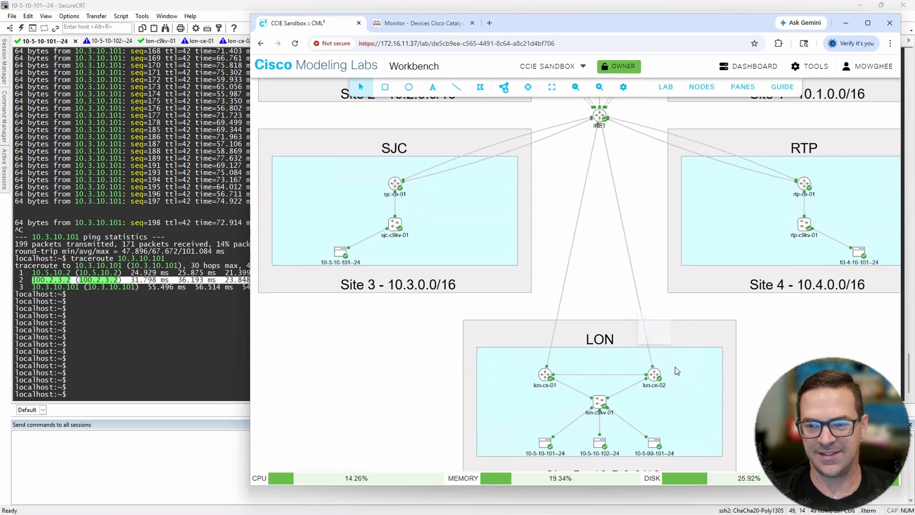
- Compare the two sjc-ce-01 to INET links in CML and disconnect the one on GigabitEthernet2
left_click(523, 148)
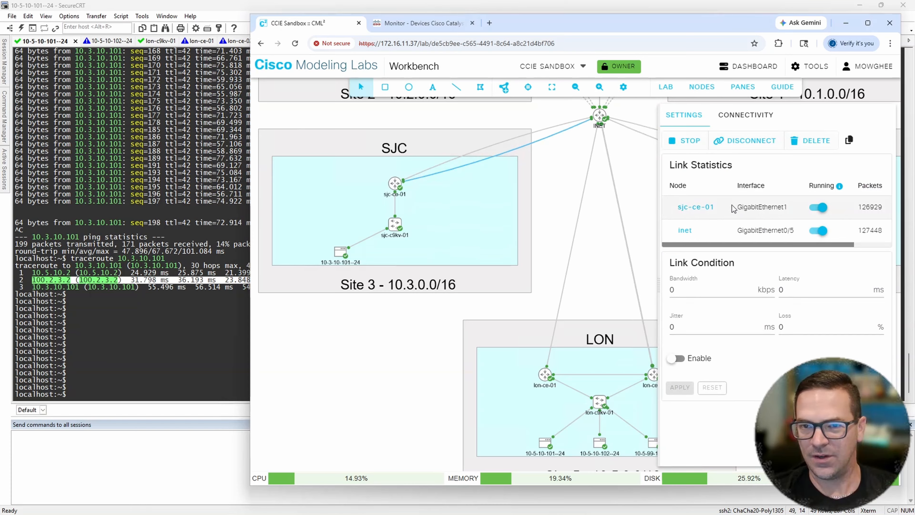
left_click(539, 135)
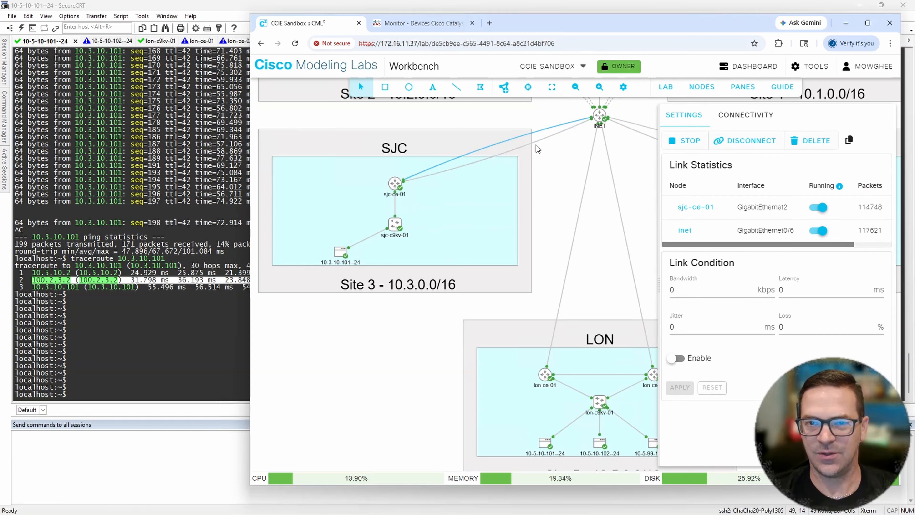
right_click(533, 132)
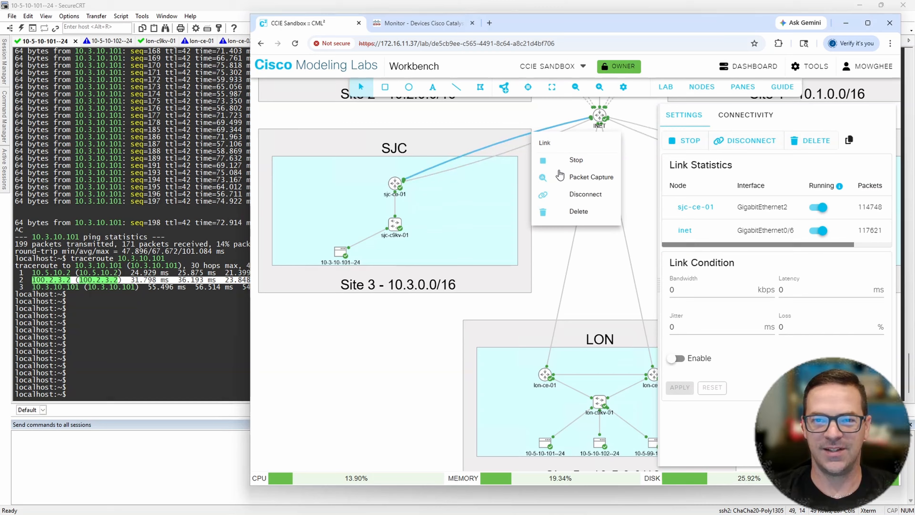
left_click(583, 196)
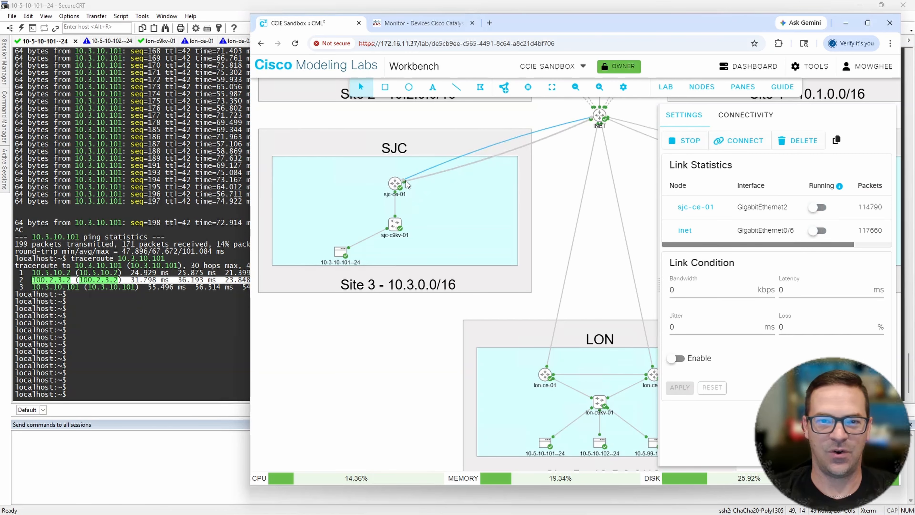
left_click(178, 328)
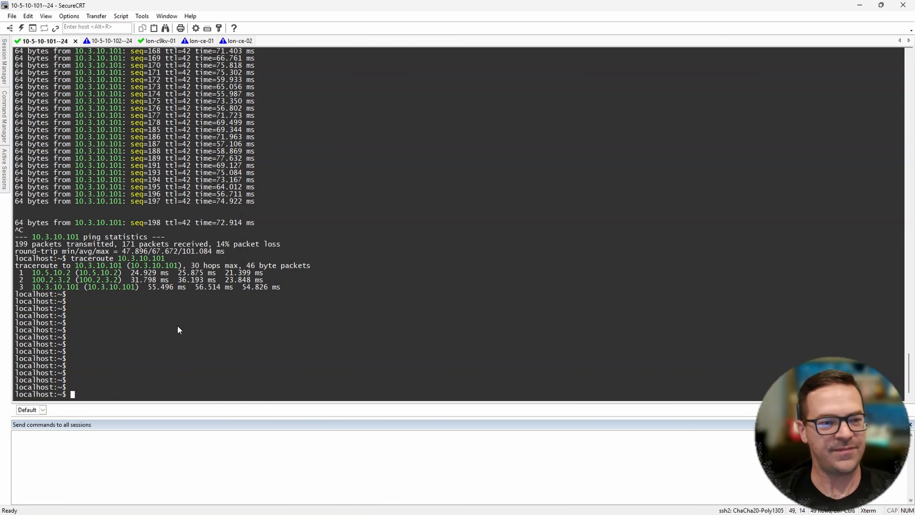
key("Up")
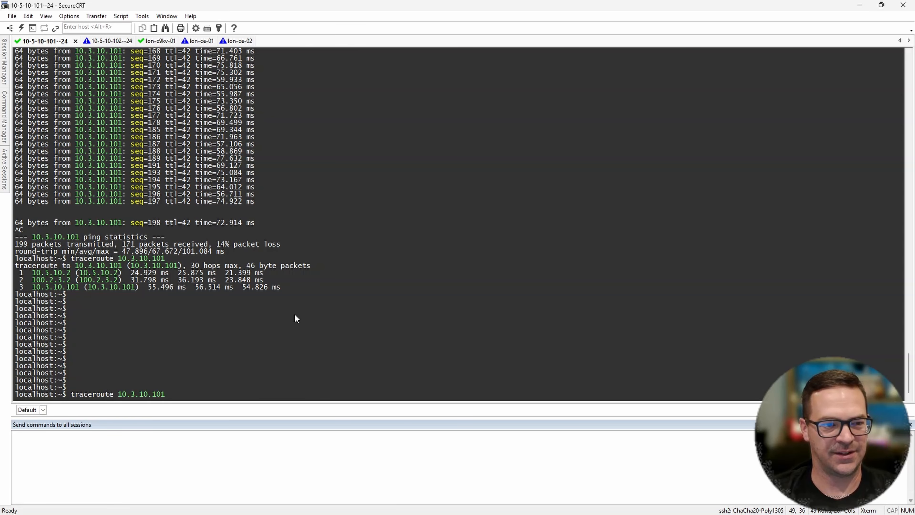
key("Return")
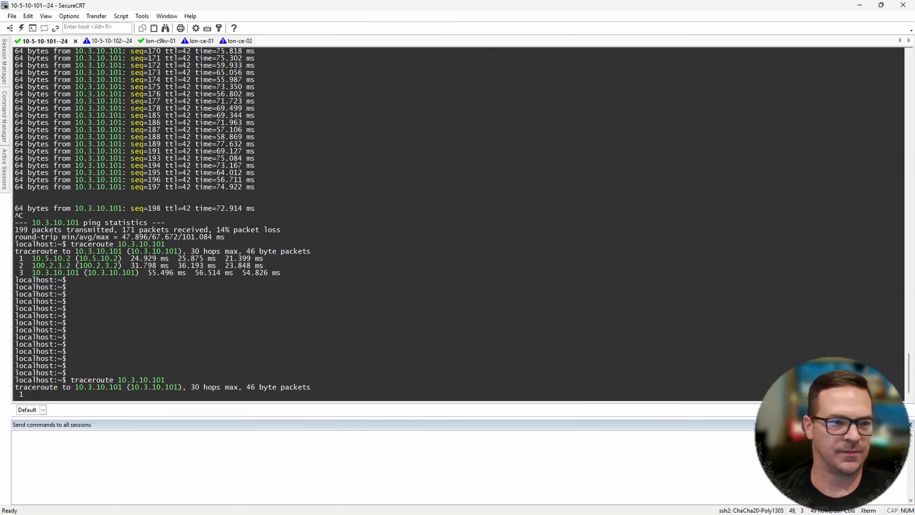
left_click_drag(30, 268, 75, 268)
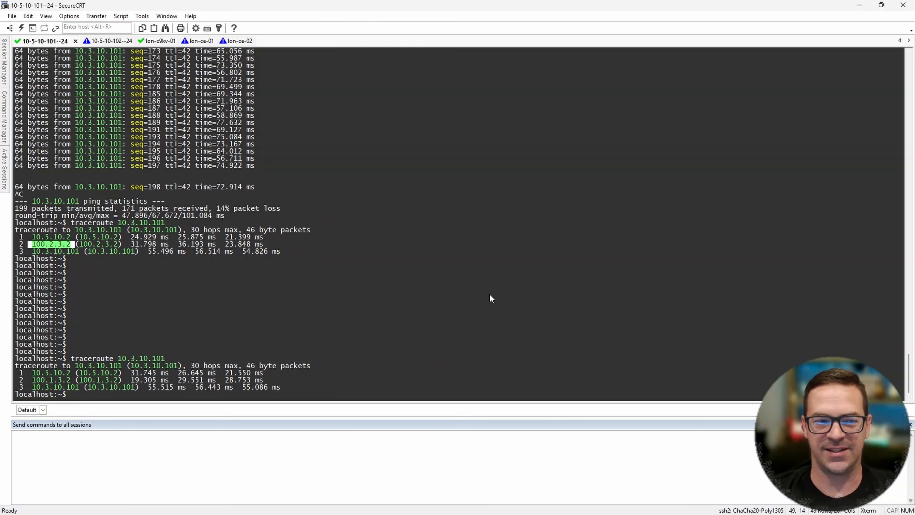
- Minimize SecureCRT, maximize the browser, and review the whole LON site with its INET links in the CML topology
left_click(859, 5)
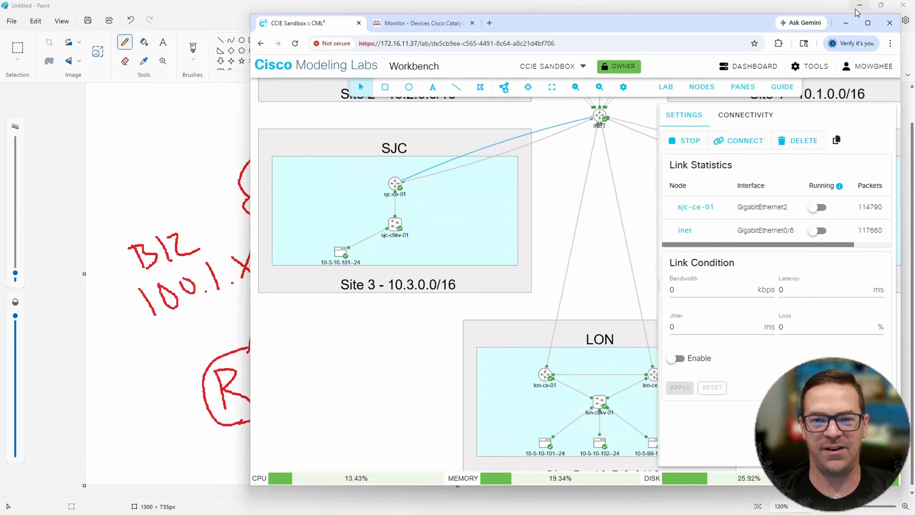
double_click(615, 27)
left_click(552, 391)
left_click_drag(527, 351, 703, 367)
scroll(627, 335, "up", 1)
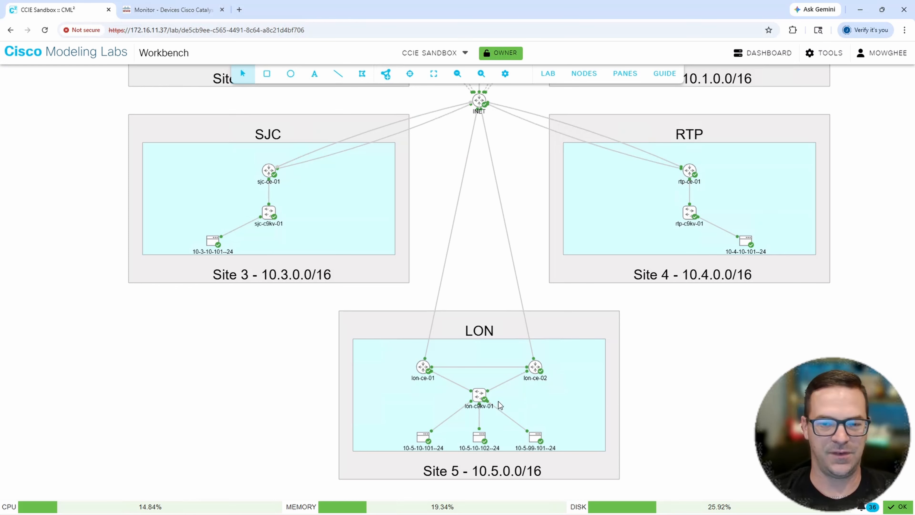
left_click_drag(480, 270, 472, 253)
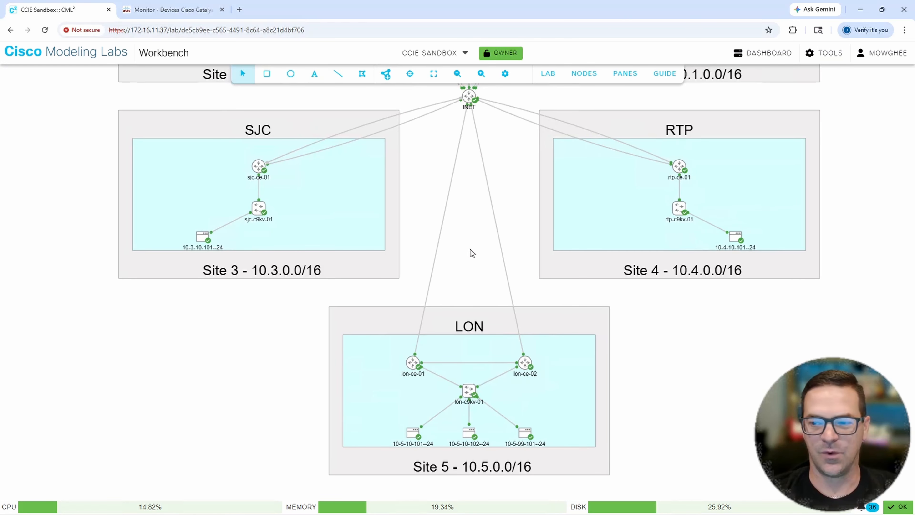